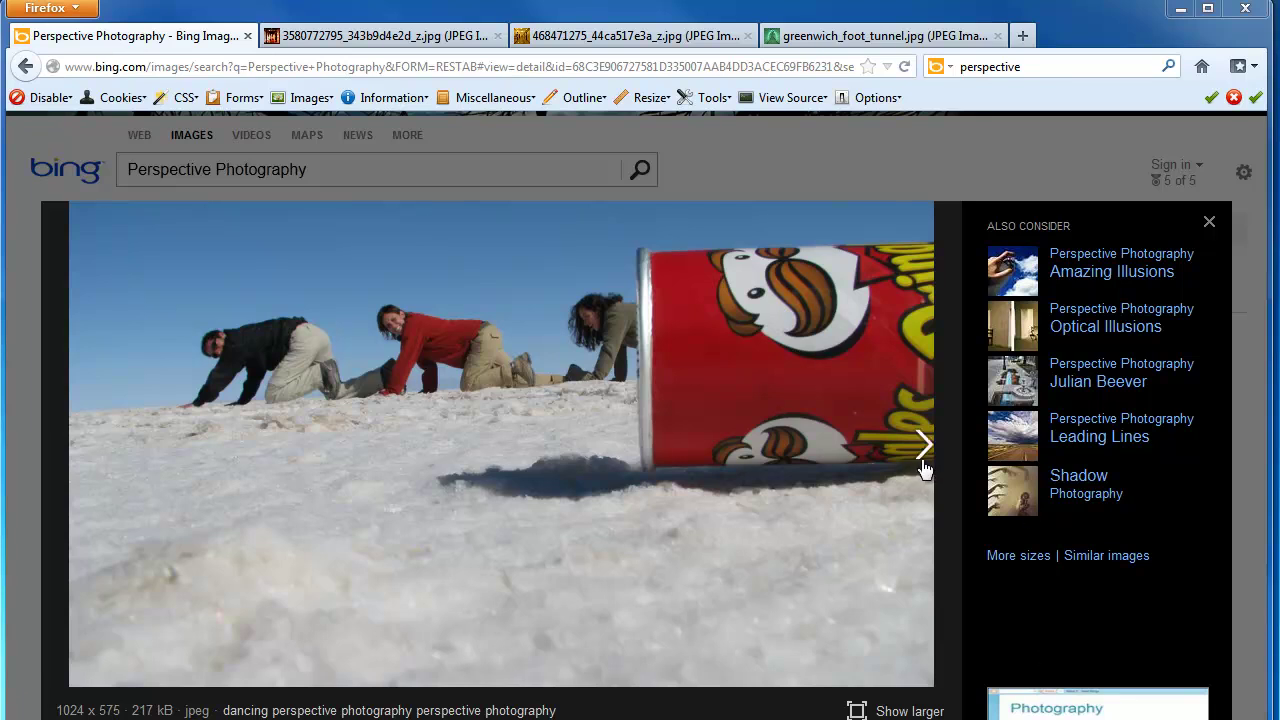
Browse the Perspective Photography image results for examples of forced perspective and vanishing lines
{"action": "left_click", "coordinate": [924, 448]}
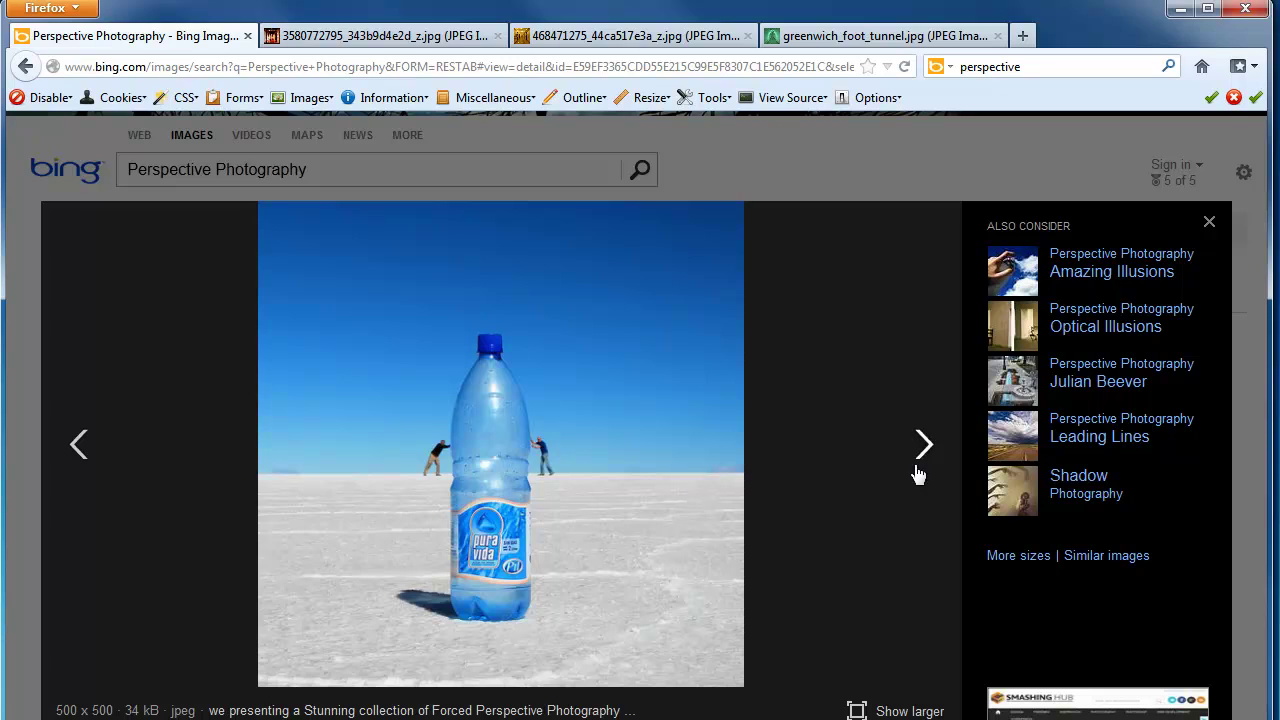
{"action": "left_click", "coordinate": [923, 445]}
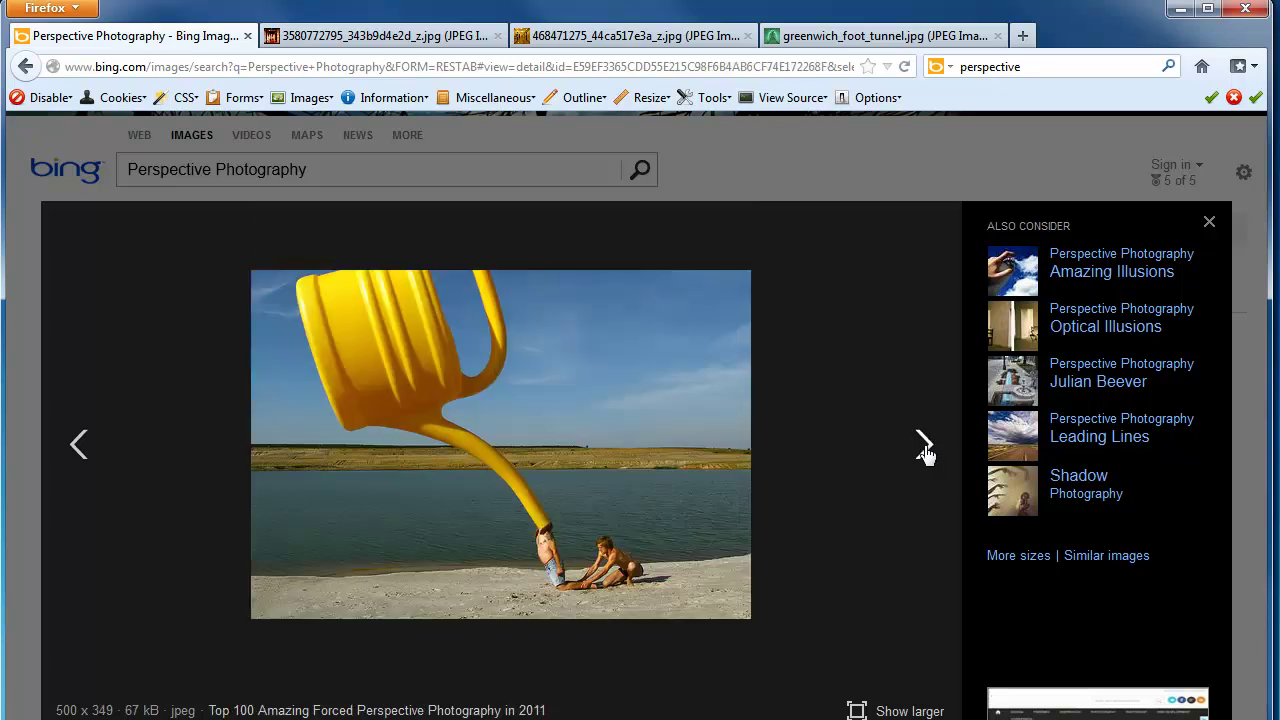
{"action": "left_click", "coordinate": [923, 445]}
{"action": "left_click", "coordinate": [923, 445]}
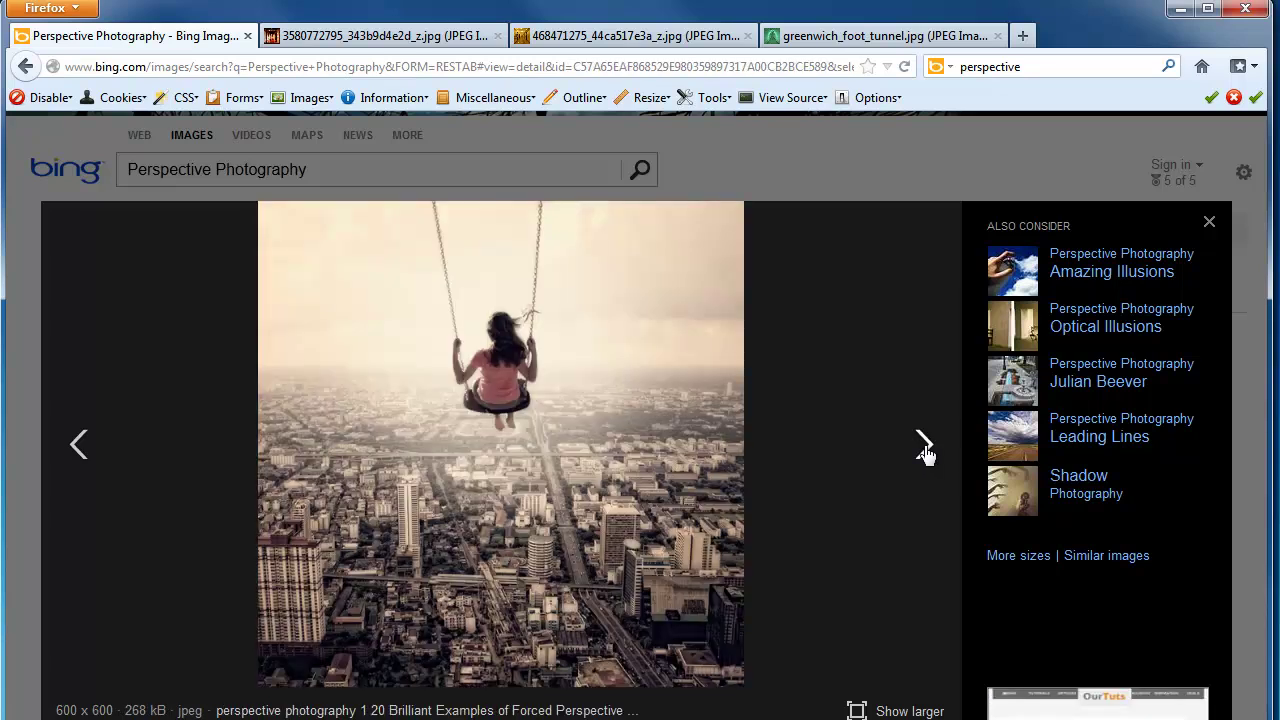
{"action": "left_click", "coordinate": [923, 445]}
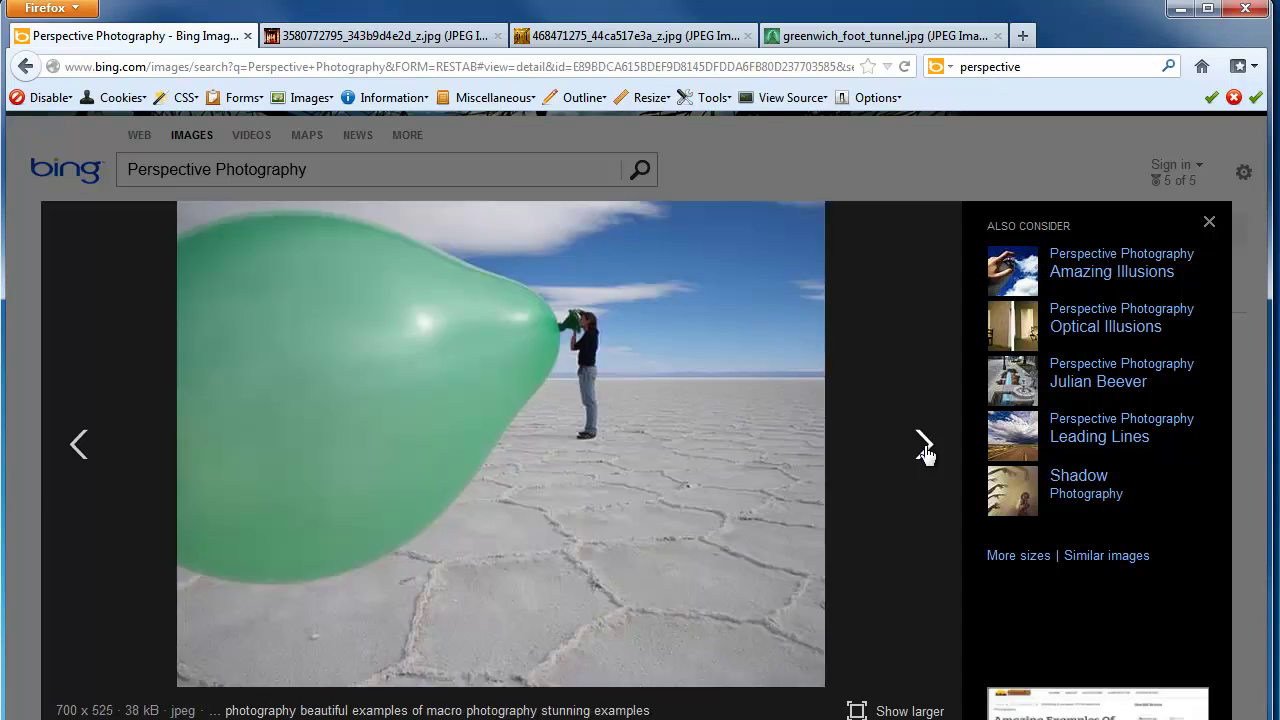
{"action": "left_click", "coordinate": [923, 445]}
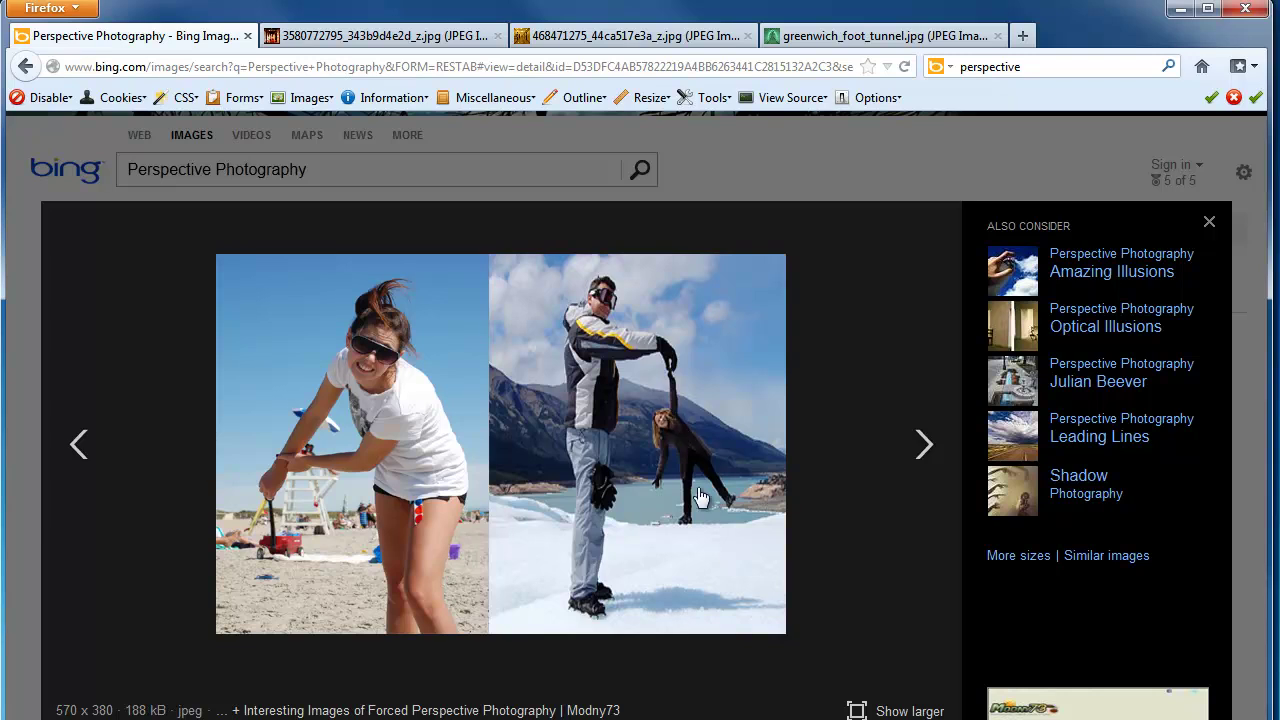
{"action": "left_click", "coordinate": [922, 453]}
{"action": "left_click", "coordinate": [922, 453]}
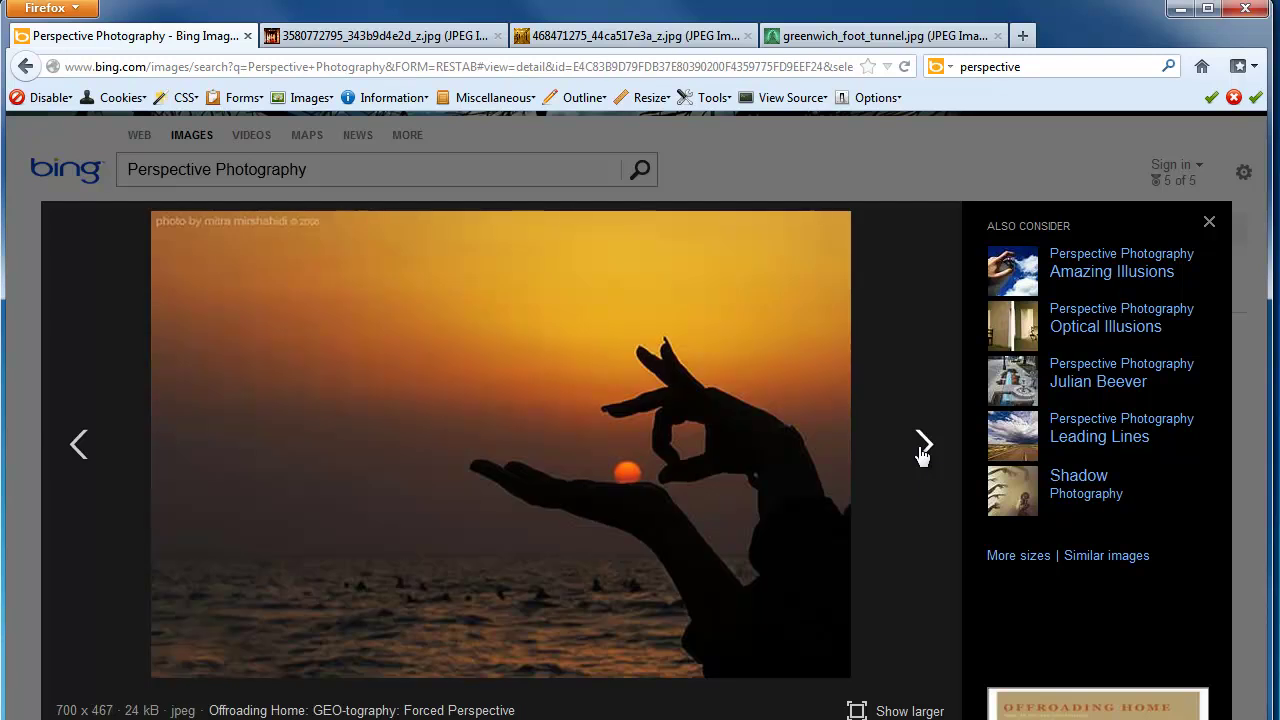
{"action": "left_click", "coordinate": [922, 453]}
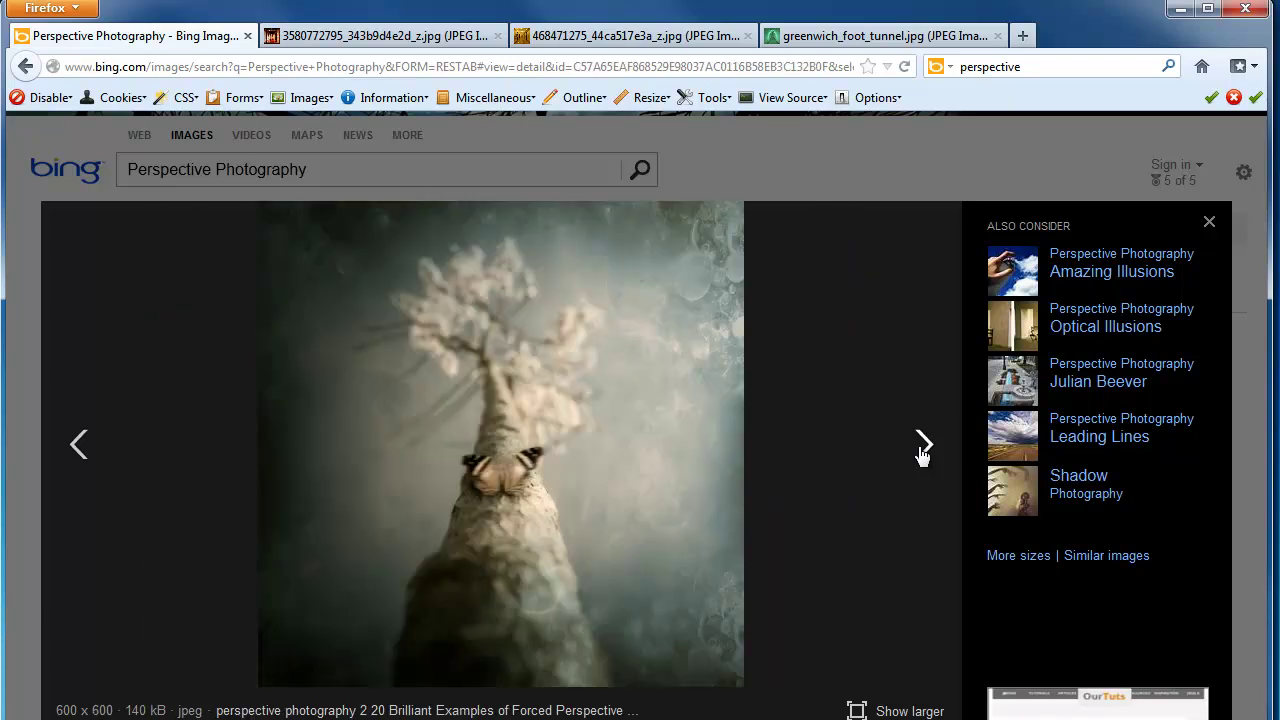
{"action": "left_click", "coordinate": [922, 453]}
{"action": "left_click", "coordinate": [922, 453]}
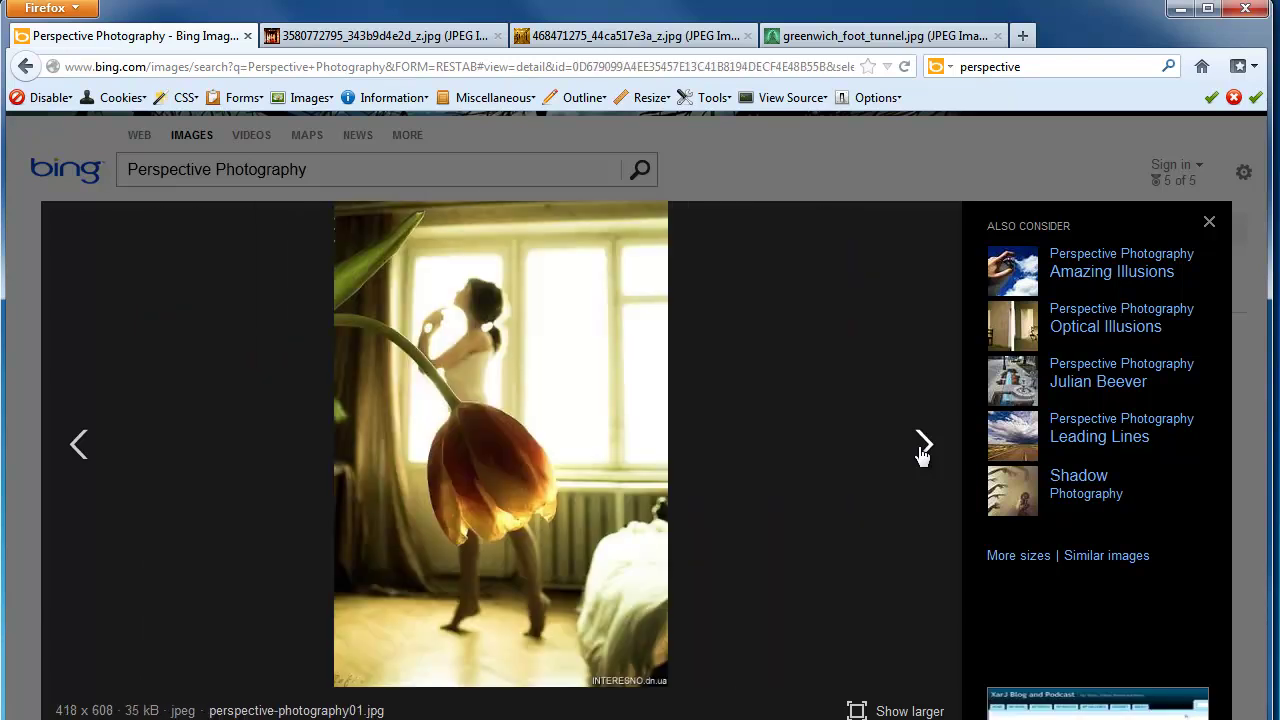
{"action": "left_click", "coordinate": [922, 453]}
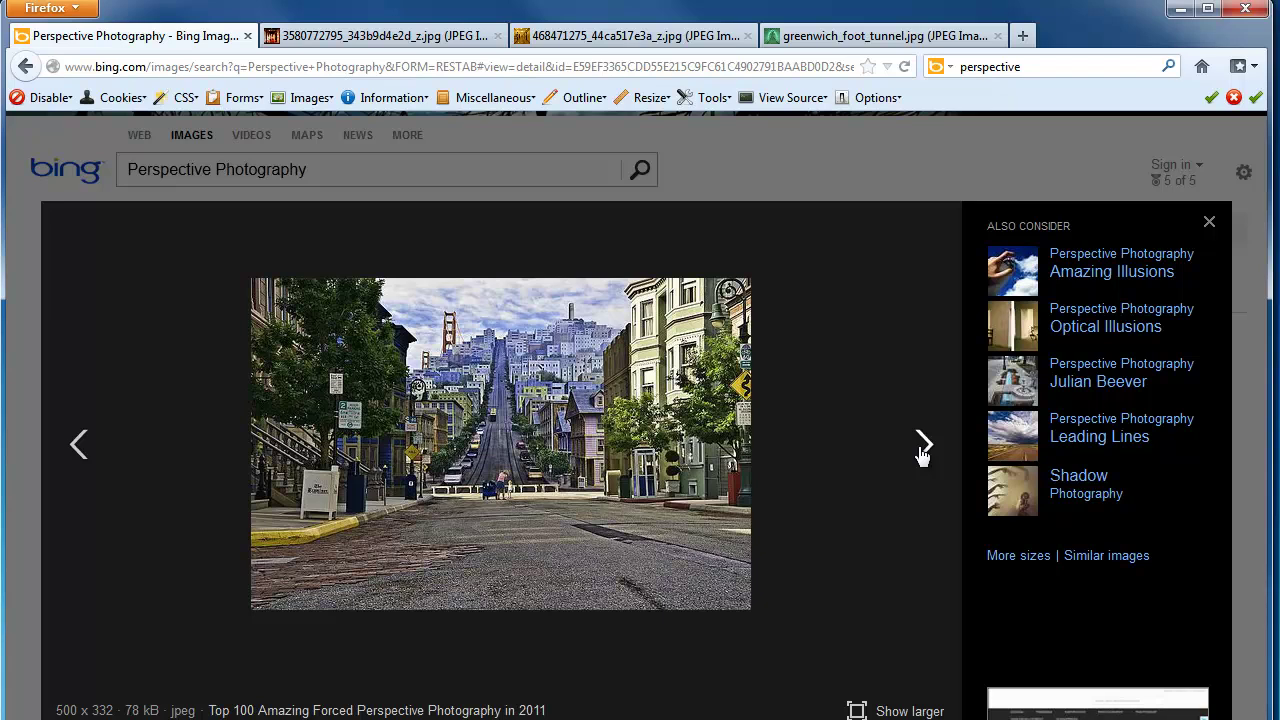
{"action": "left_click", "coordinate": [922, 453]}
{"action": "left_click", "coordinate": [922, 453]}
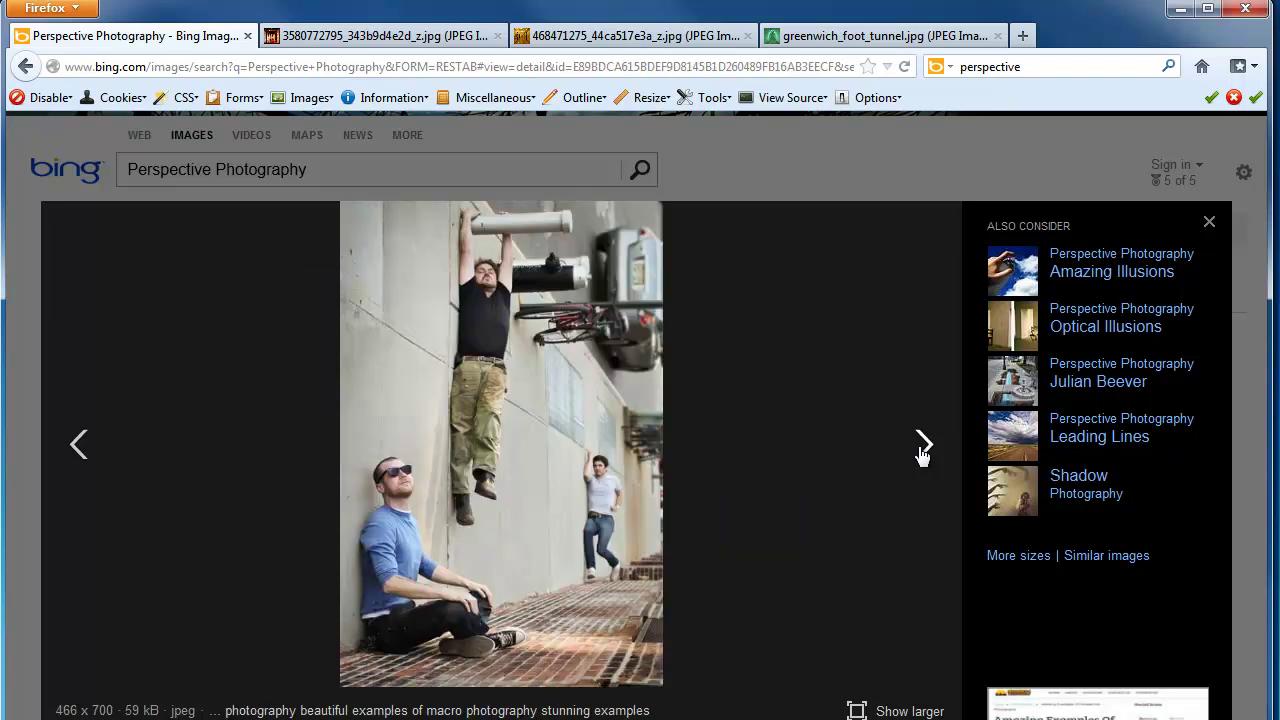
{"action": "left_click", "coordinate": [922, 453]}
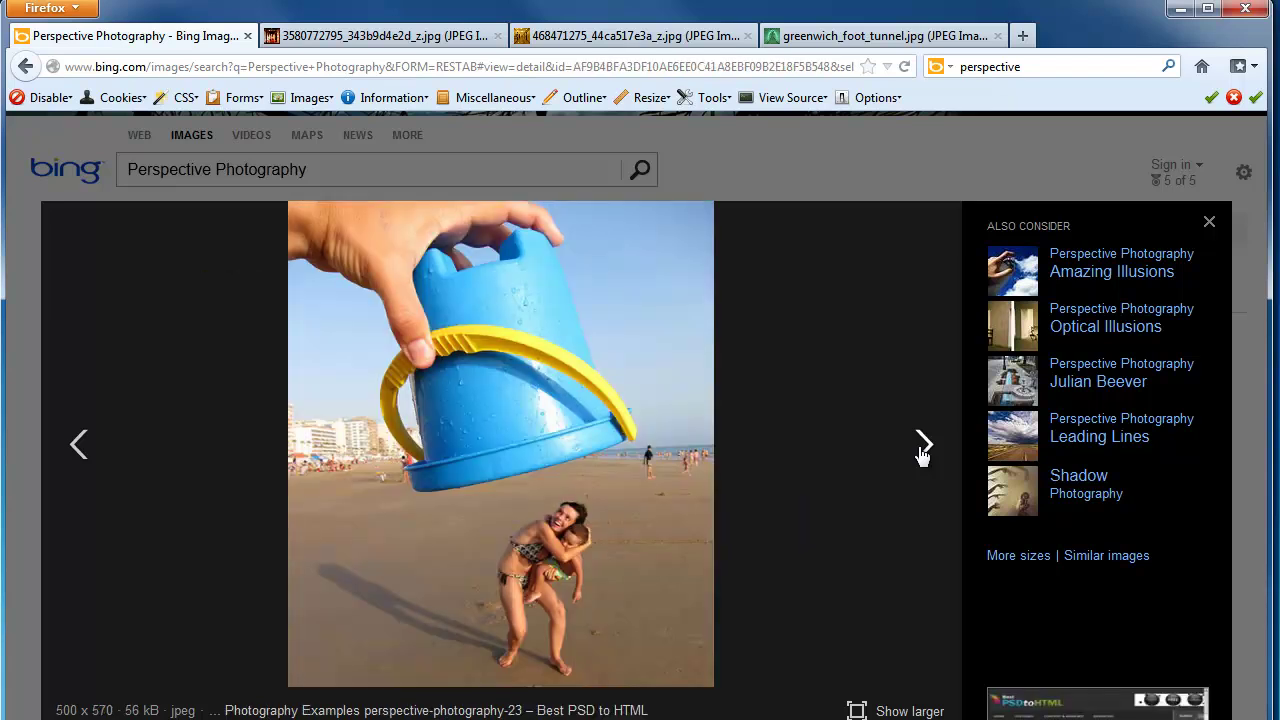
Switch from the Illustrator perspective diagrams to Firefox and view the greenwich_foot_tunnel.jpg photo
{"action": "mouse_move", "coordinate": [846, 388]}
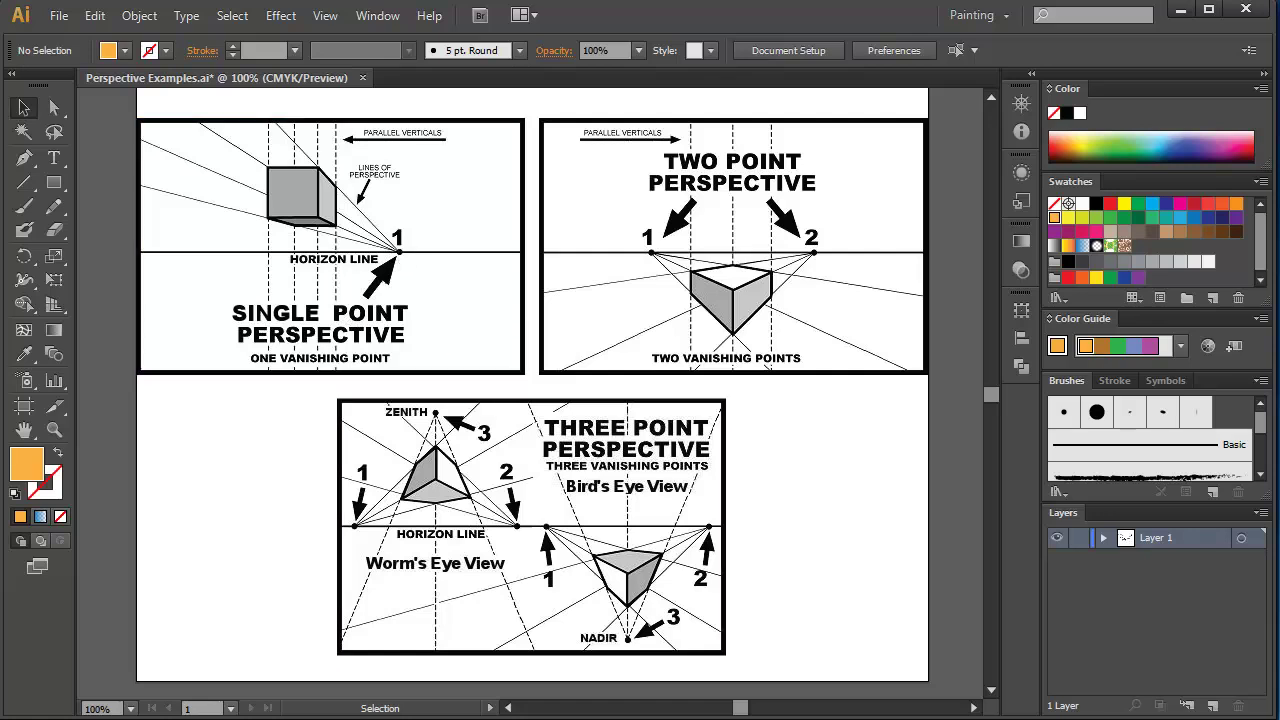
{"action": "key", "text": "alt+Tab"}
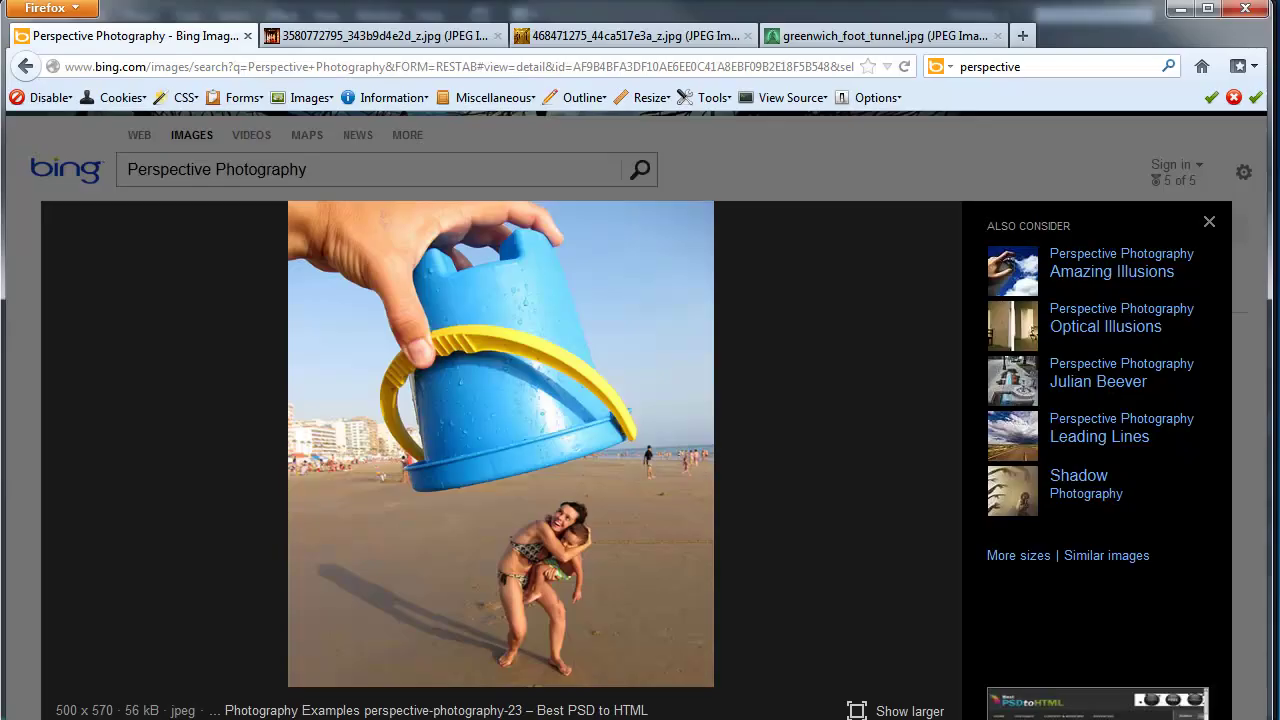
{"action": "left_click", "coordinate": [861, 39]}
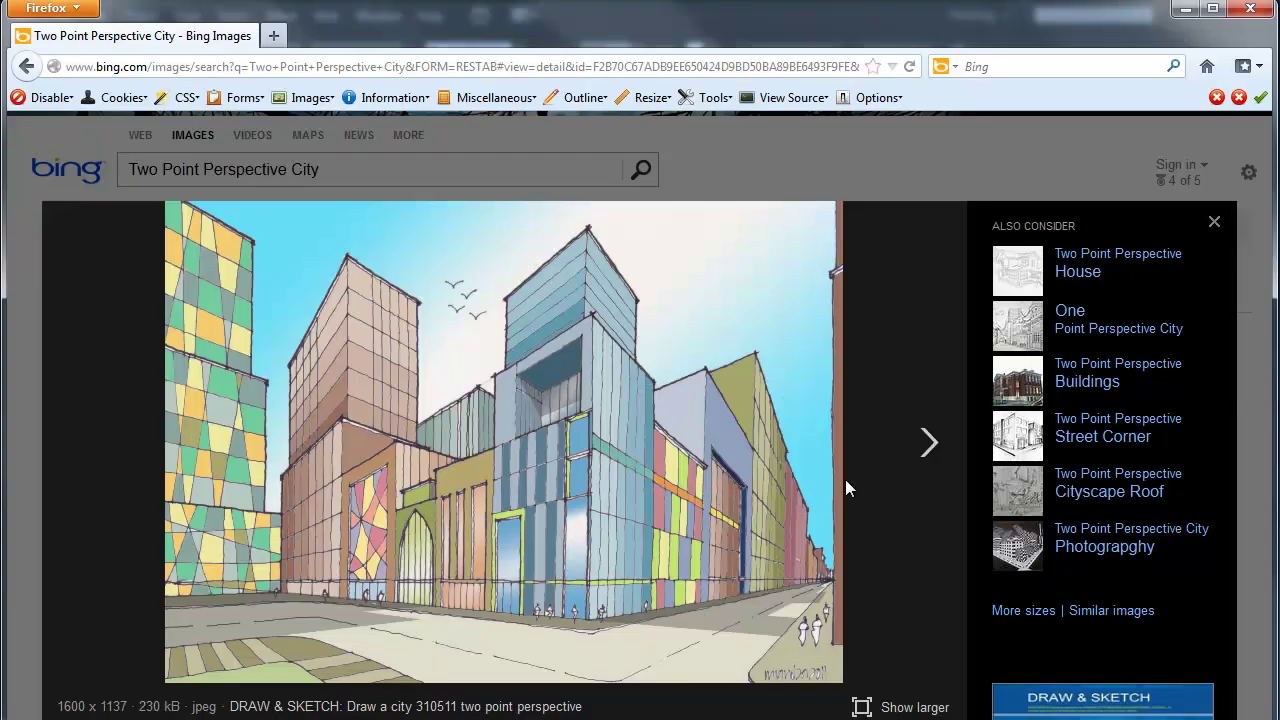
Browse the Two Point Perspective City image results for drawings with two vanishing points, and minimize that browser window
{"action": "left_click", "coordinate": [929, 445]}
{"action": "left_click", "coordinate": [929, 445]}
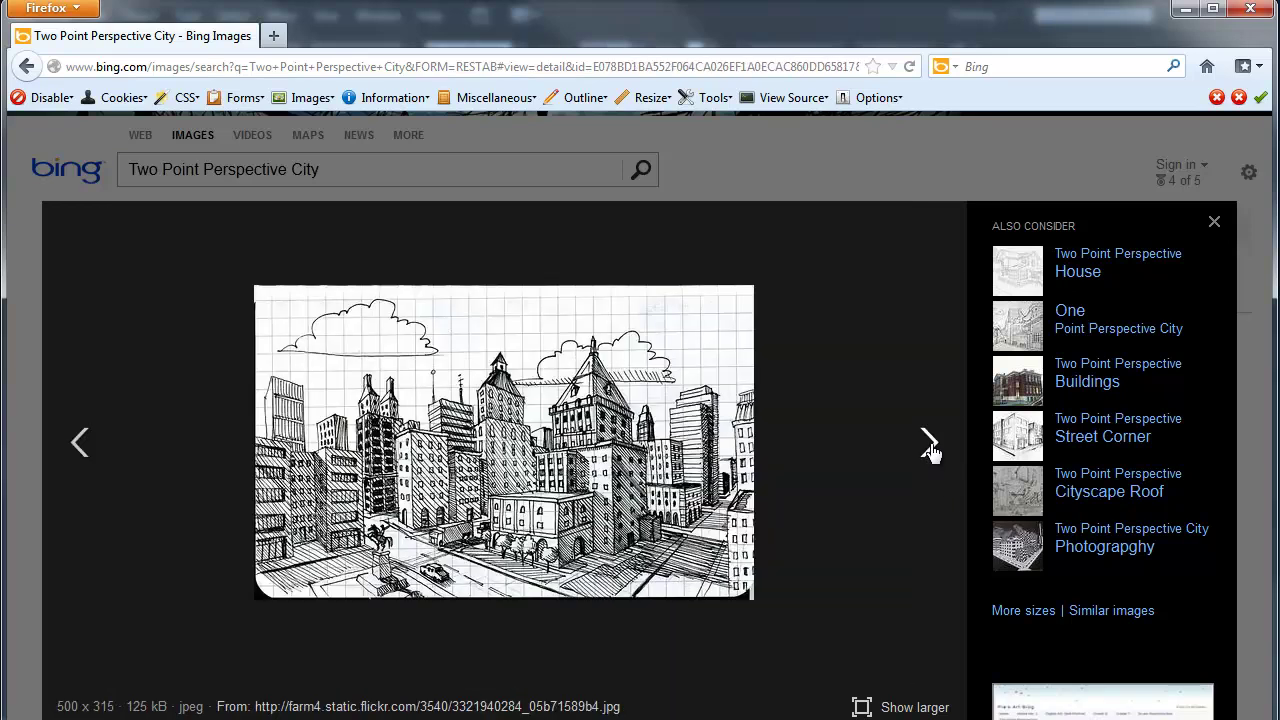
{"action": "left_click", "coordinate": [929, 445]}
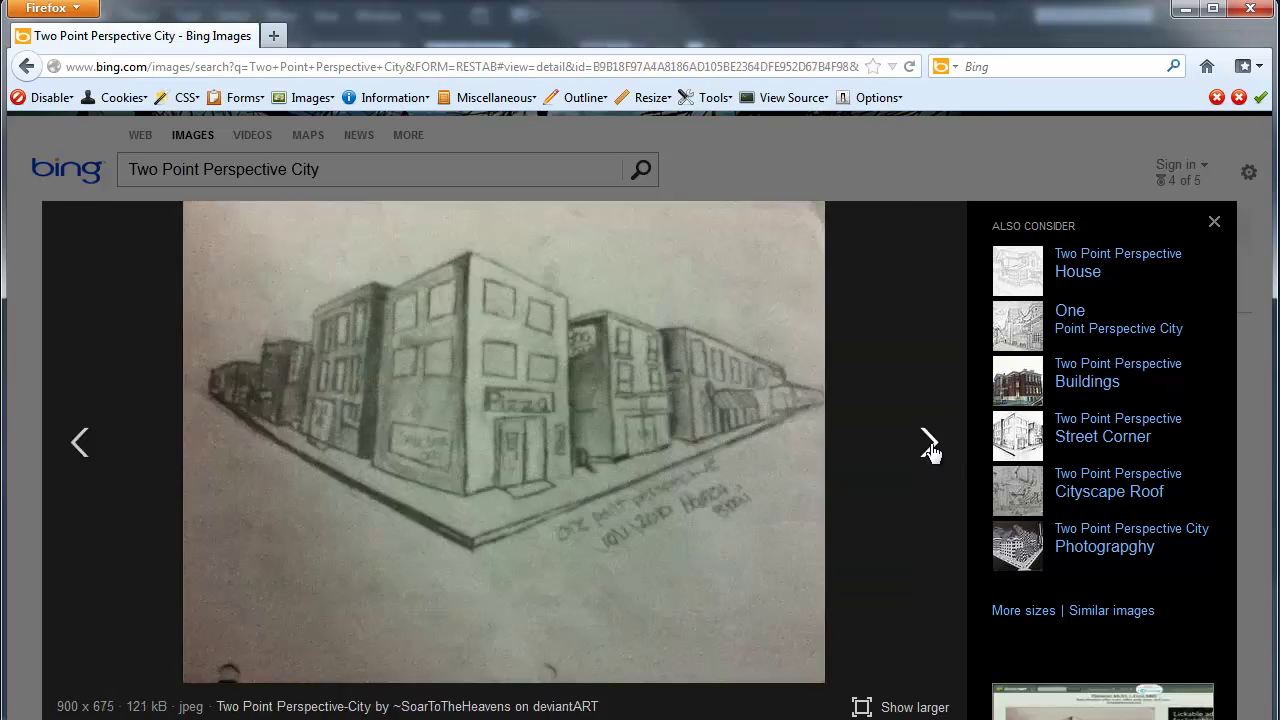
{"action": "left_click", "coordinate": [929, 445]}
{"action": "left_click", "coordinate": [929, 445]}
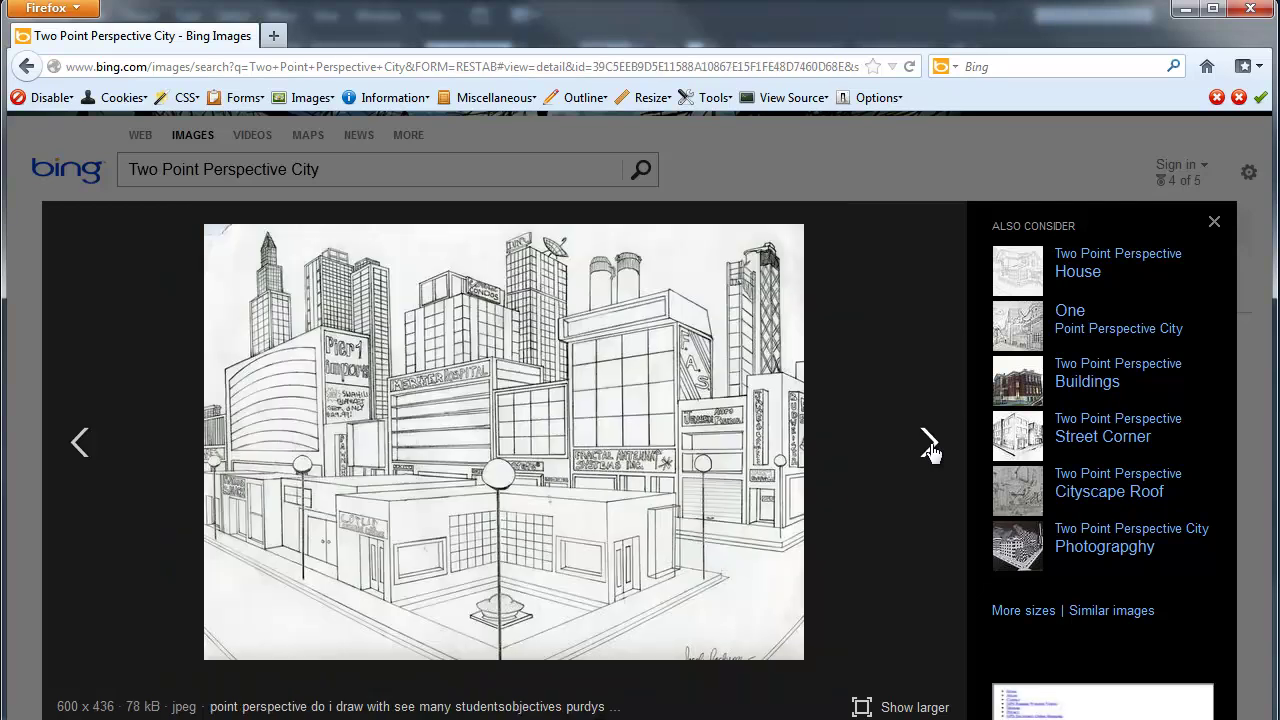
{"action": "left_click", "coordinate": [929, 445]}
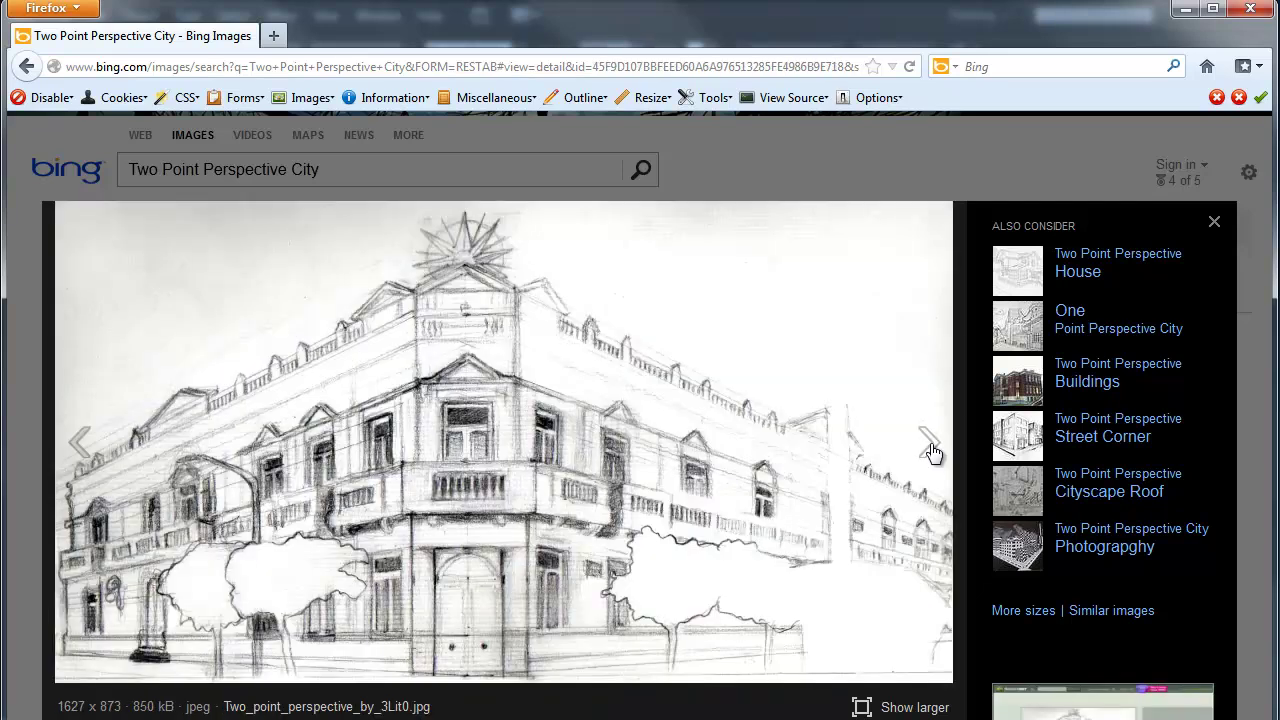
{"action": "left_click", "coordinate": [929, 445]}
{"action": "left_click", "coordinate": [929, 445]}
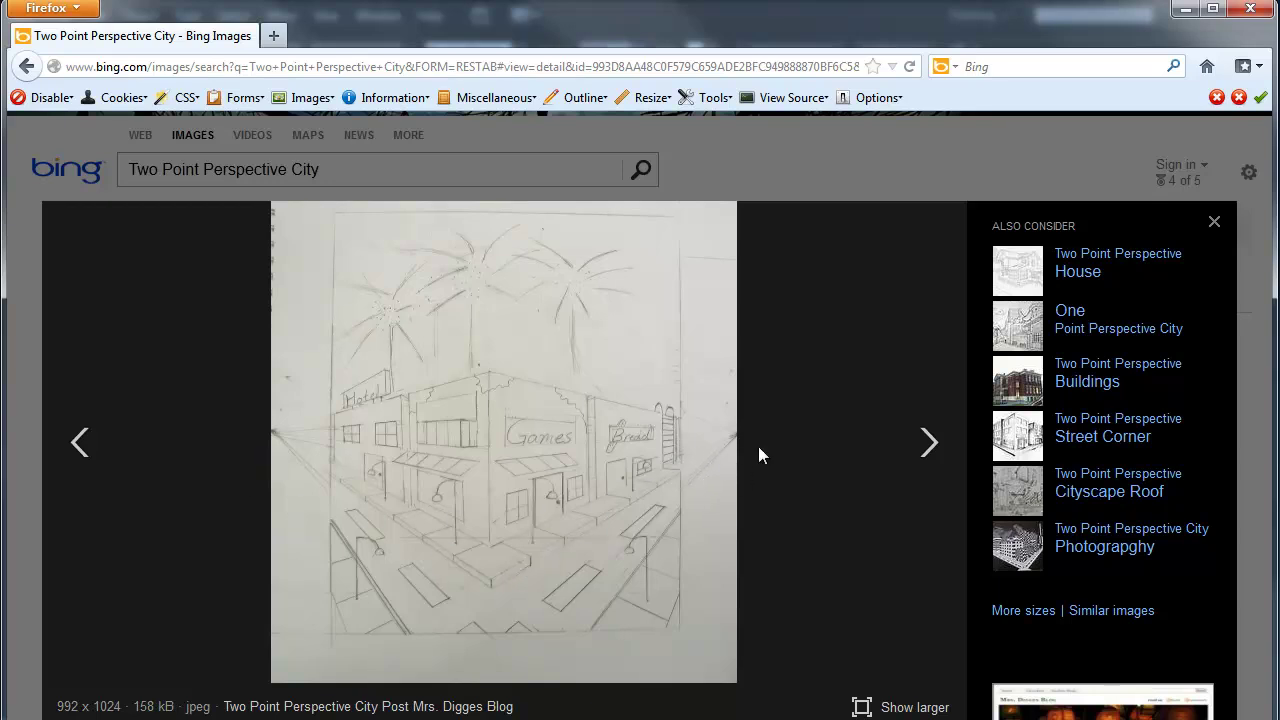
{"action": "left_click", "coordinate": [925, 446]}
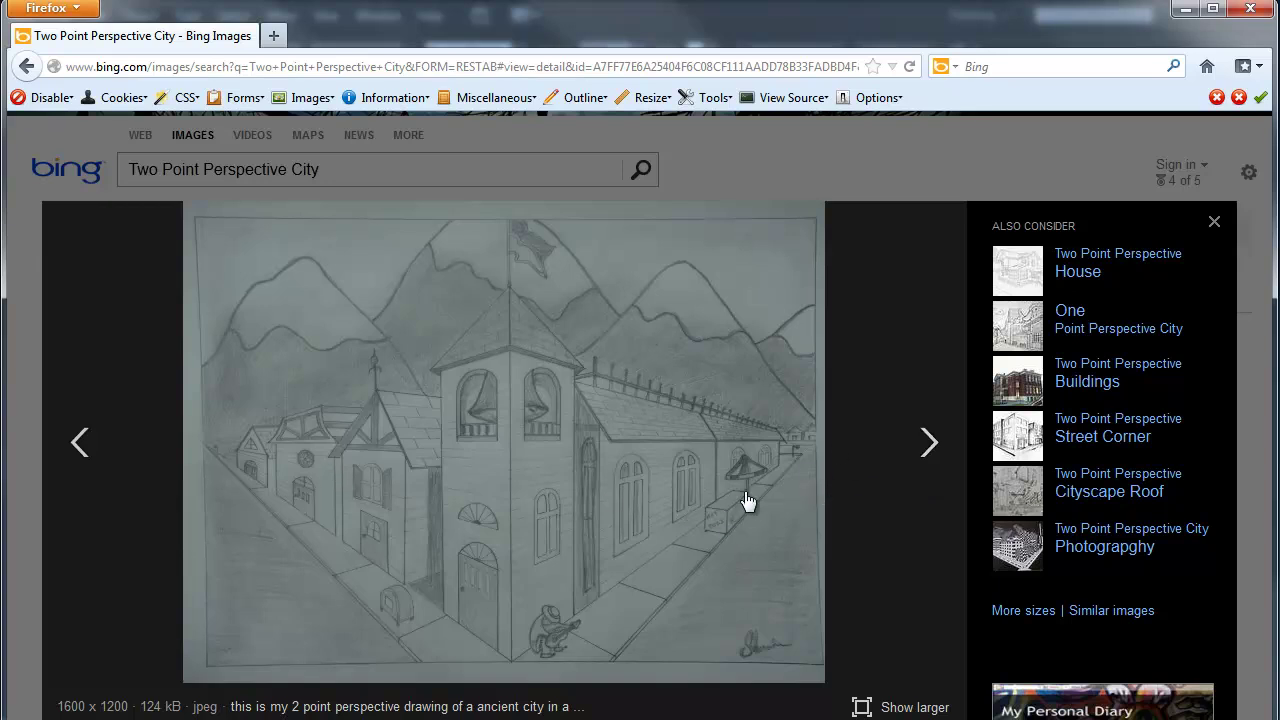
{"action": "left_click", "coordinate": [929, 444]}
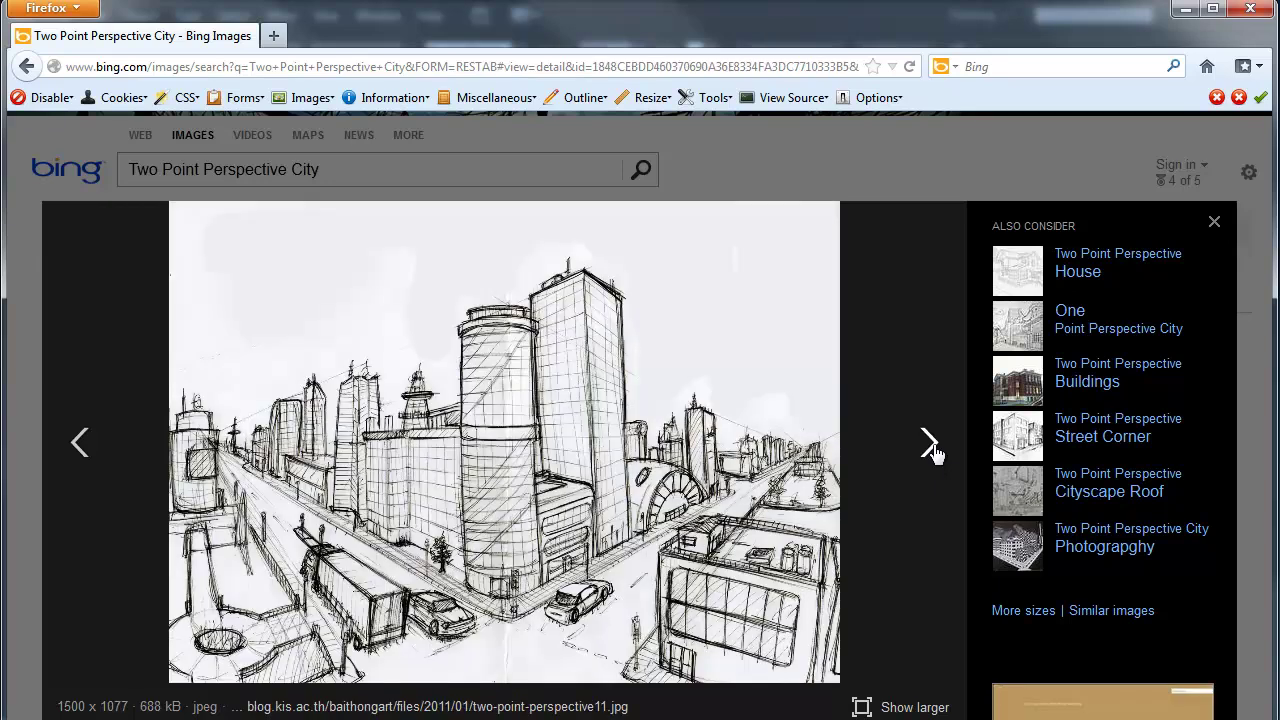
{"action": "left_click", "coordinate": [933, 452]}
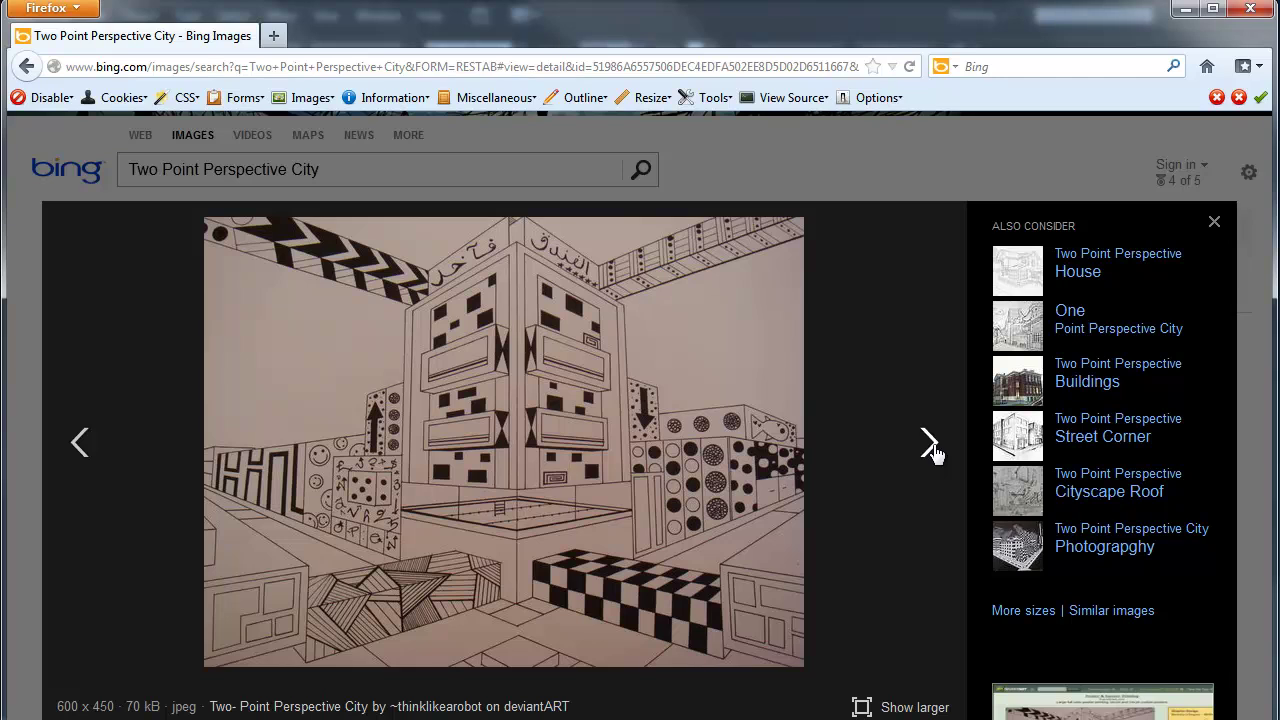
{"action": "left_click", "coordinate": [933, 452]}
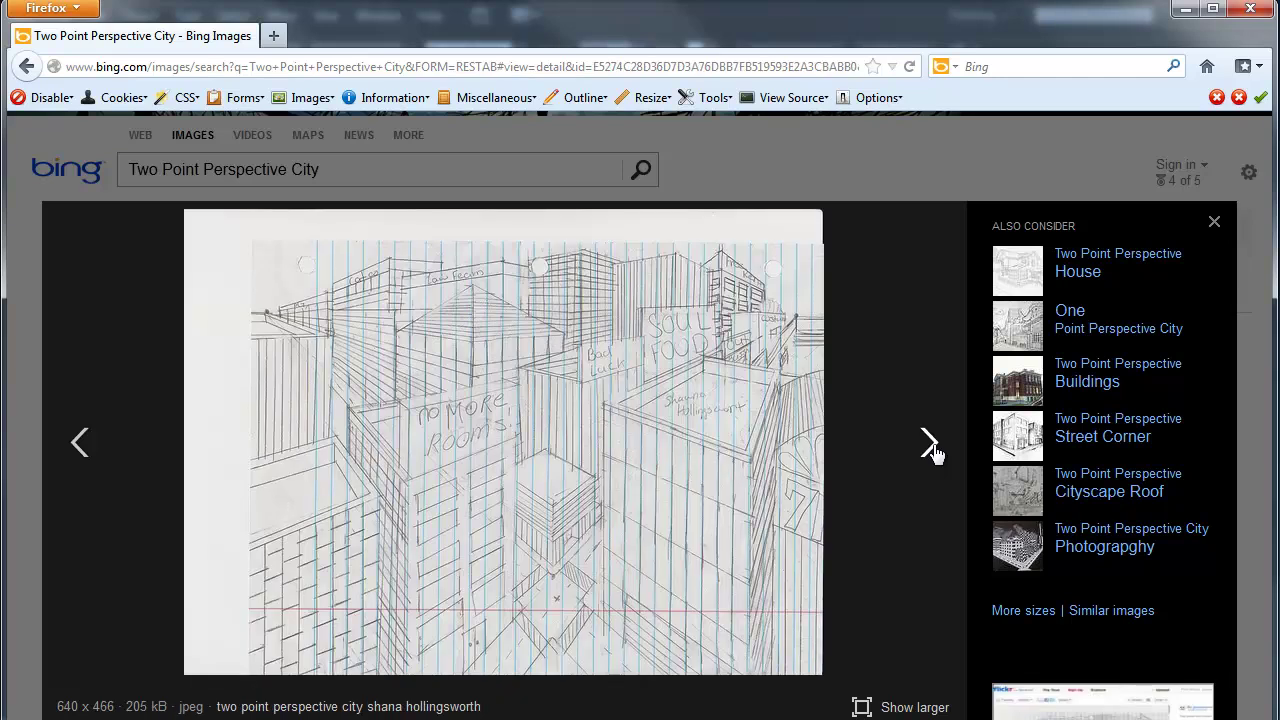
{"action": "left_click", "coordinate": [933, 452]}
{"action": "left_click", "coordinate": [933, 452]}
{"action": "left_click", "coordinate": [933, 452]}
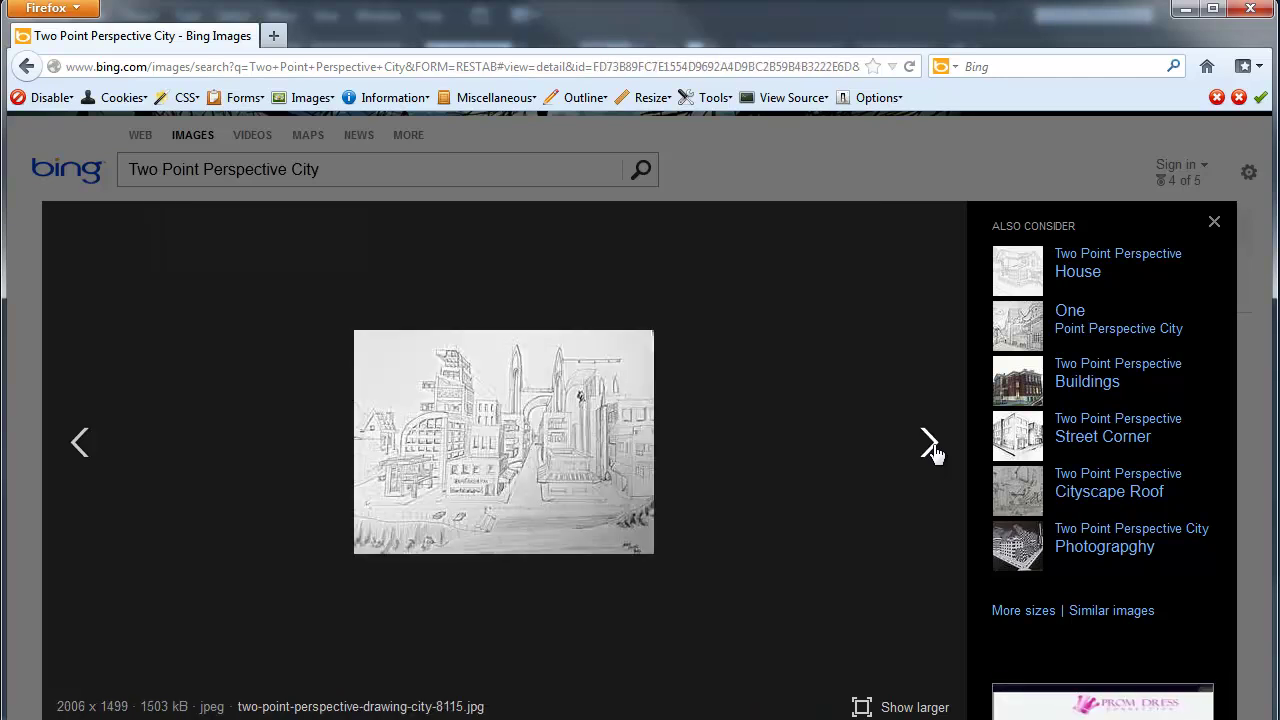
{"action": "left_click", "coordinate": [1187, 14]}
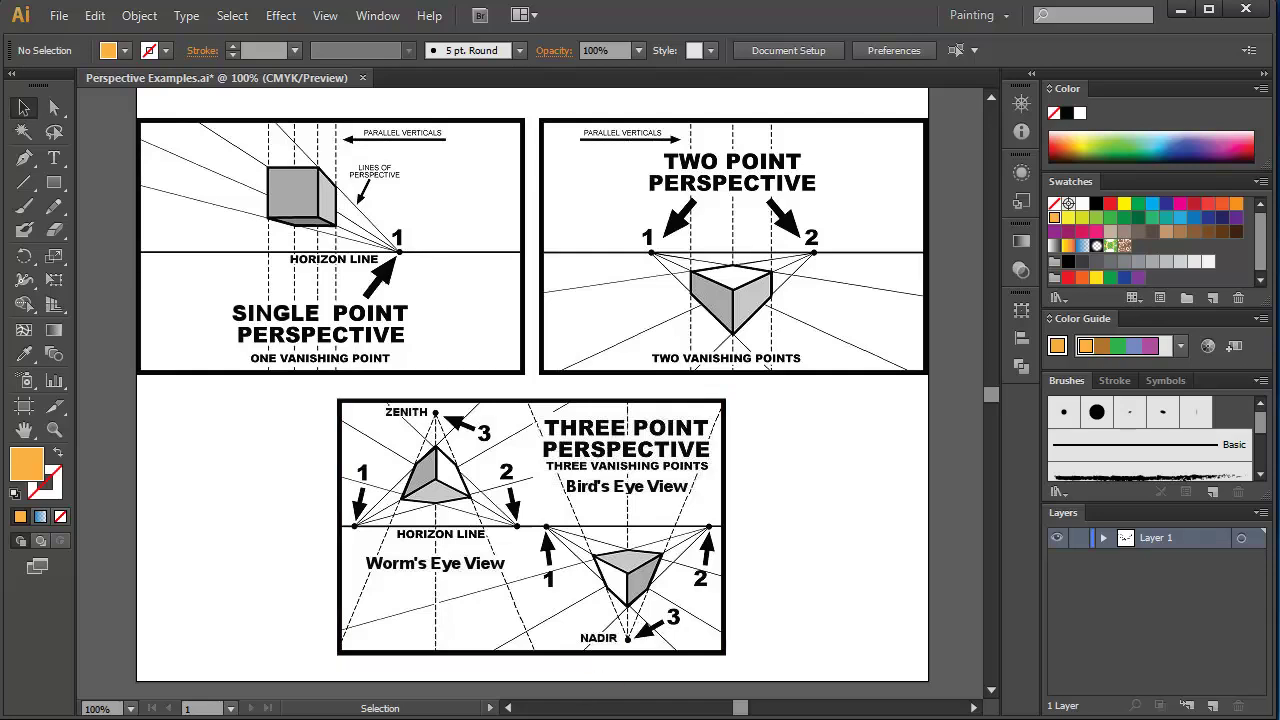
Switch to the Firefox window with the tunnel photo, review the other two open perspective photos, and close the window
{"action": "key", "text": "alt+Tab"}
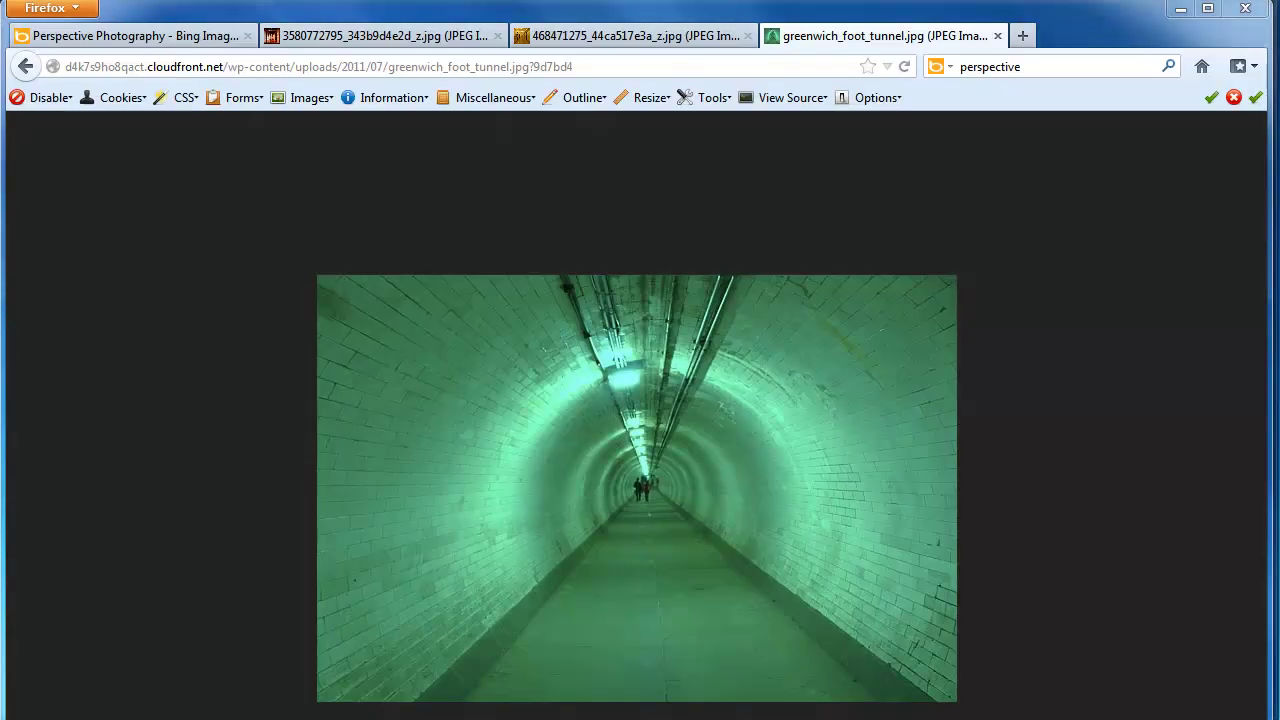
{"action": "left_click", "coordinate": [634, 38]}
{"action": "left_click", "coordinate": [440, 38]}
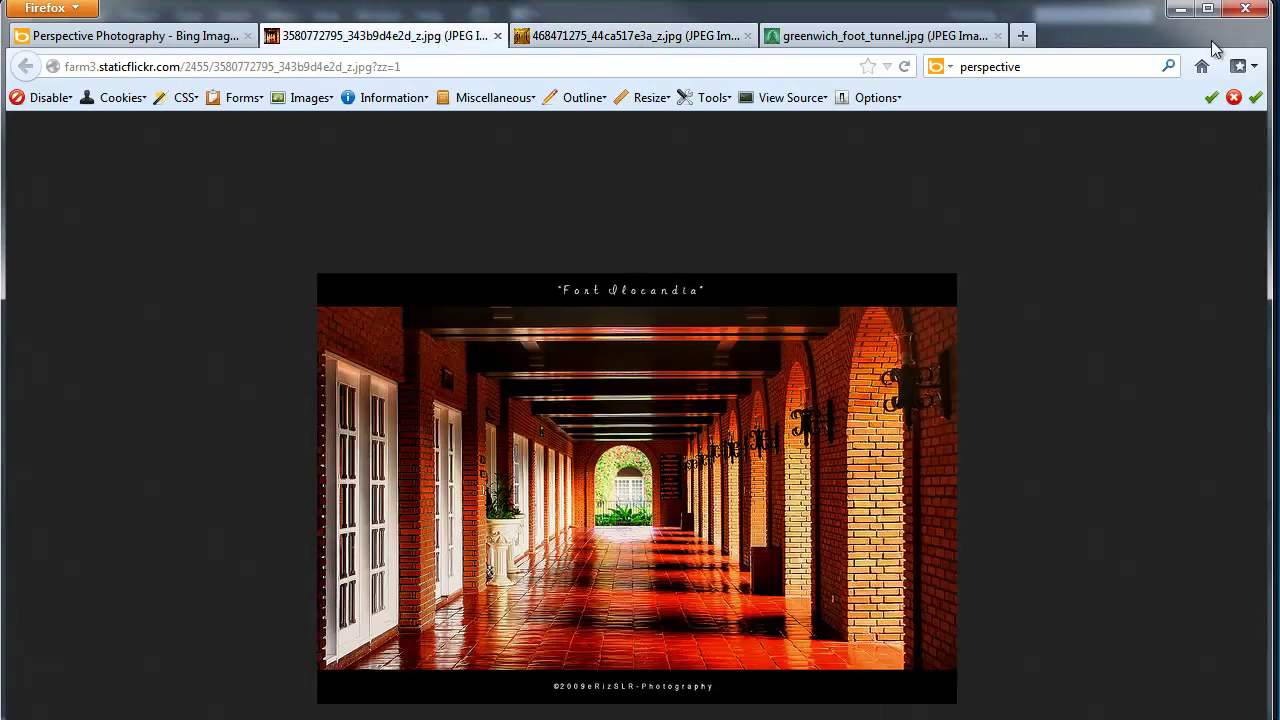
{"action": "left_click", "coordinate": [1245, 9]}
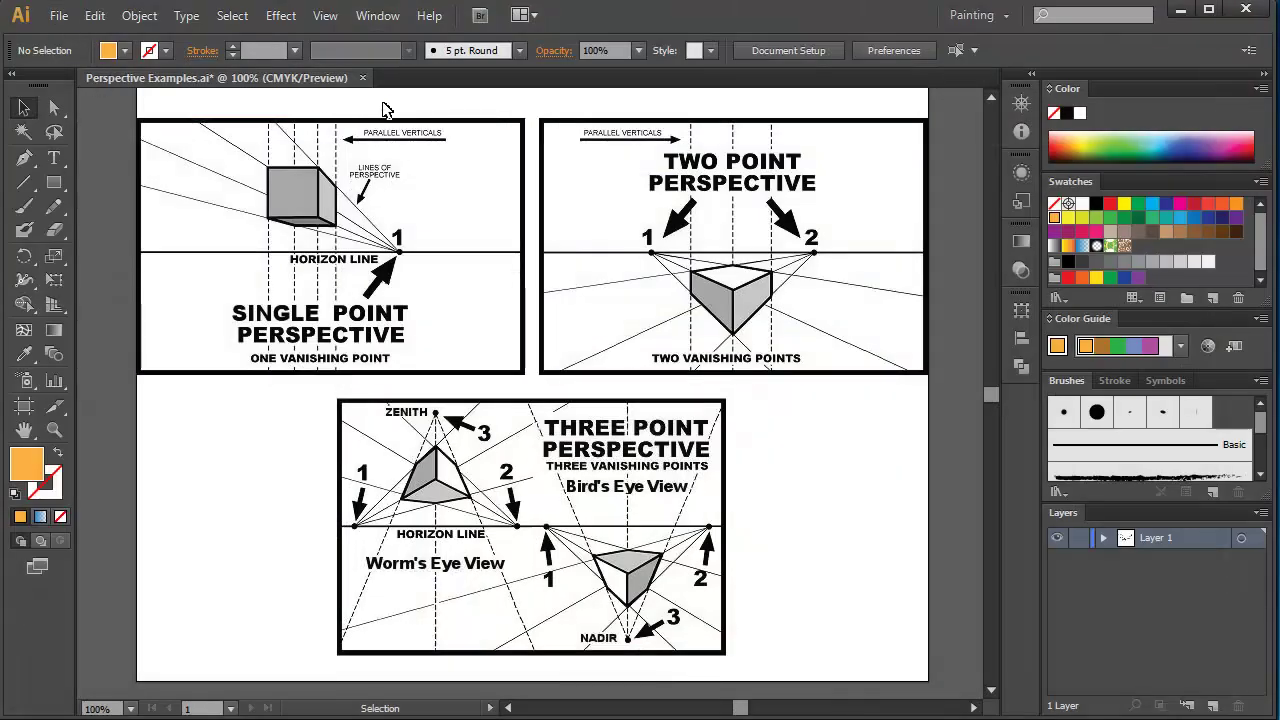
Close Perspective Examples.ai and create a new one-artboard Letter document in landscape orientation, 792 by 612 pt
{"action": "left_click", "coordinate": [362, 77]}
{"action": "left_click", "coordinate": [733, 395]}
{"action": "left_click", "coordinate": [59, 15]}
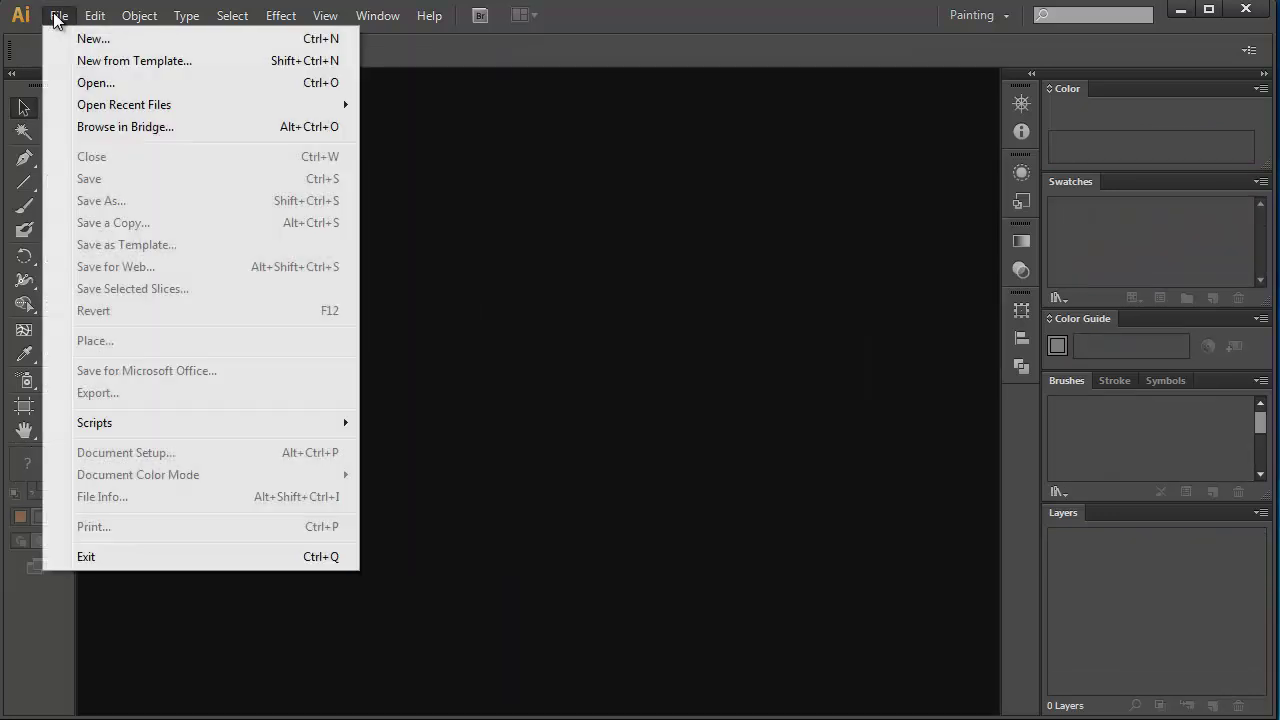
{"action": "left_click", "coordinate": [62, 37]}
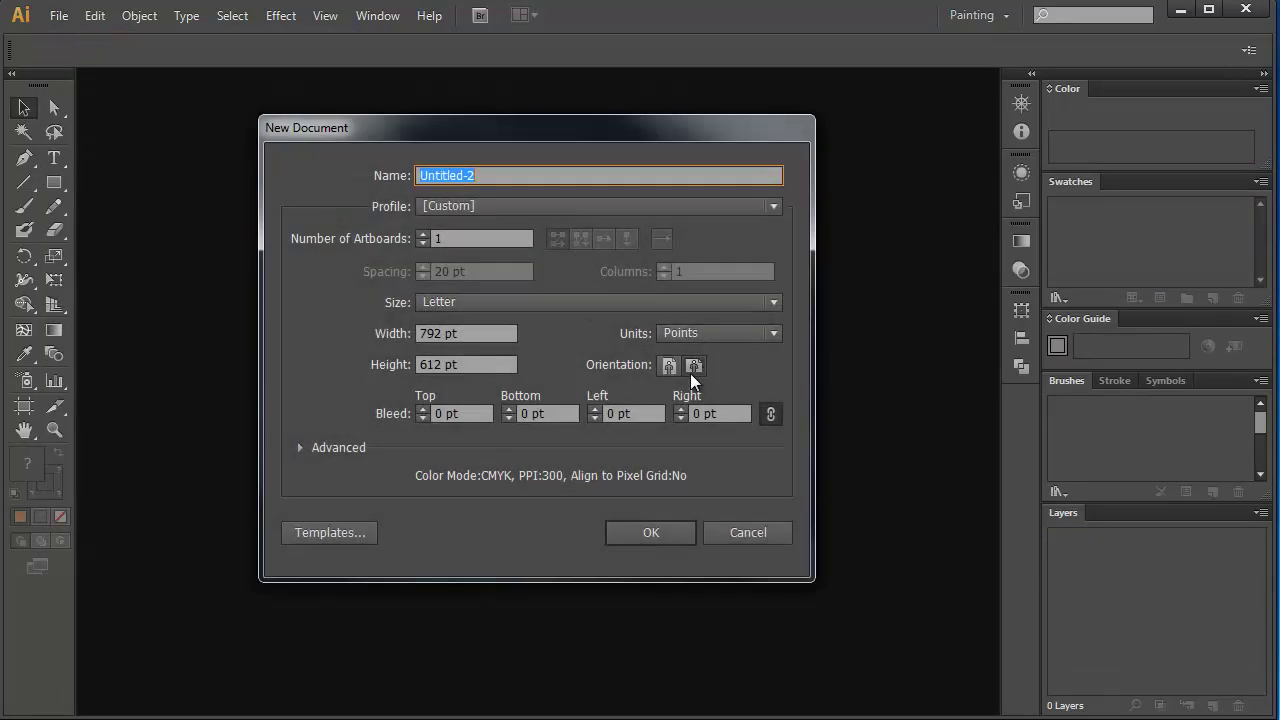
{"action": "left_click", "coordinate": [646, 526]}
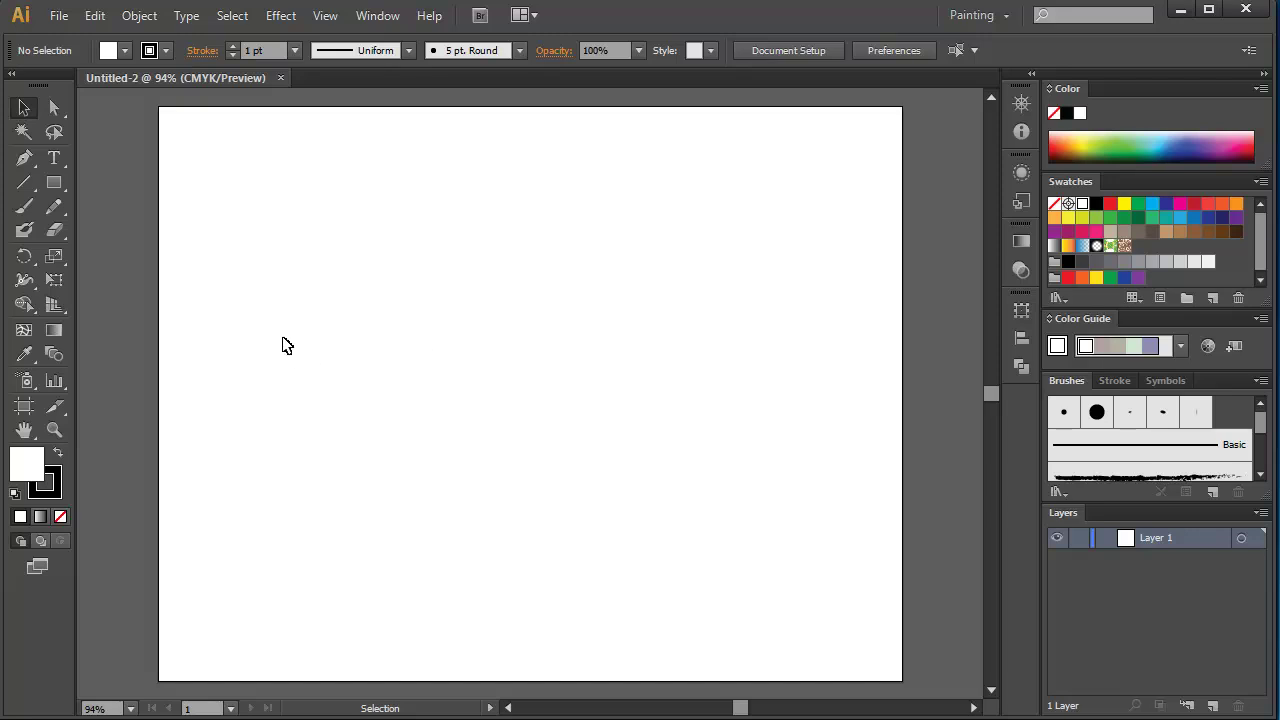
Show the two-point perspective grid and draw a red rectangle over nearly the full height of its left plane, extending past the outer edge
{"action": "left_click", "coordinate": [54, 306]}
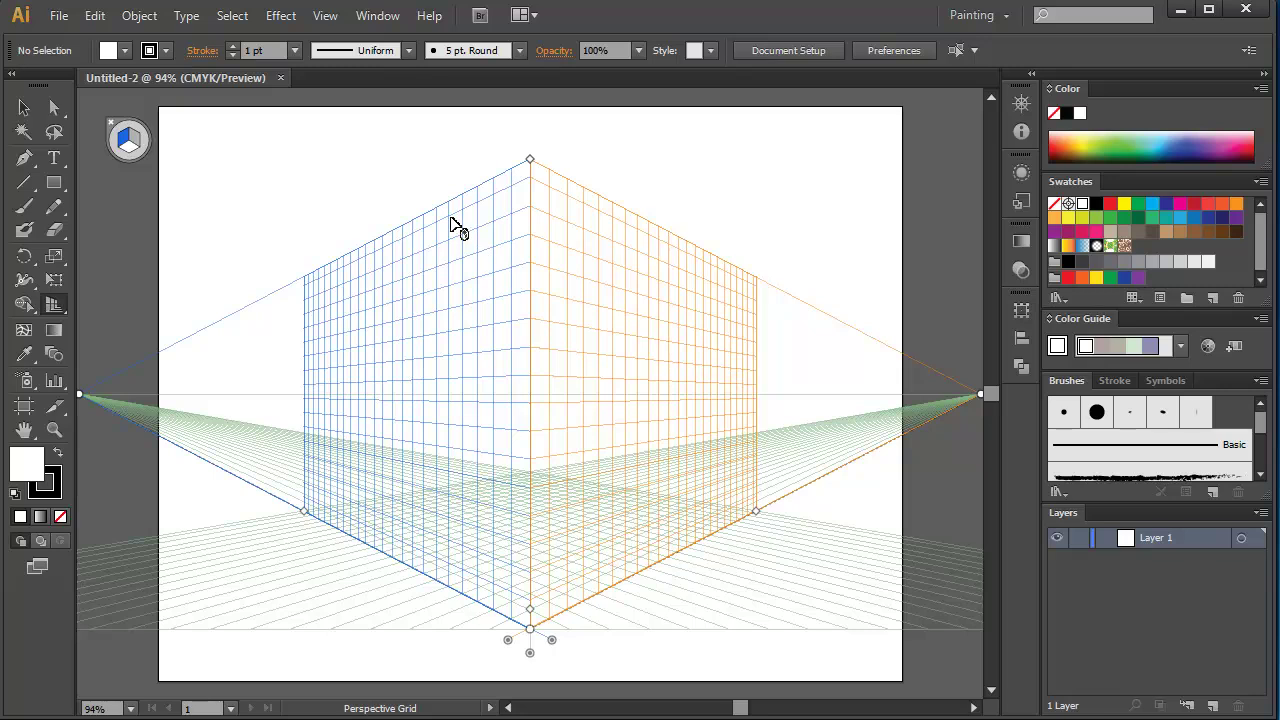
{"action": "left_click", "coordinate": [55, 187]}
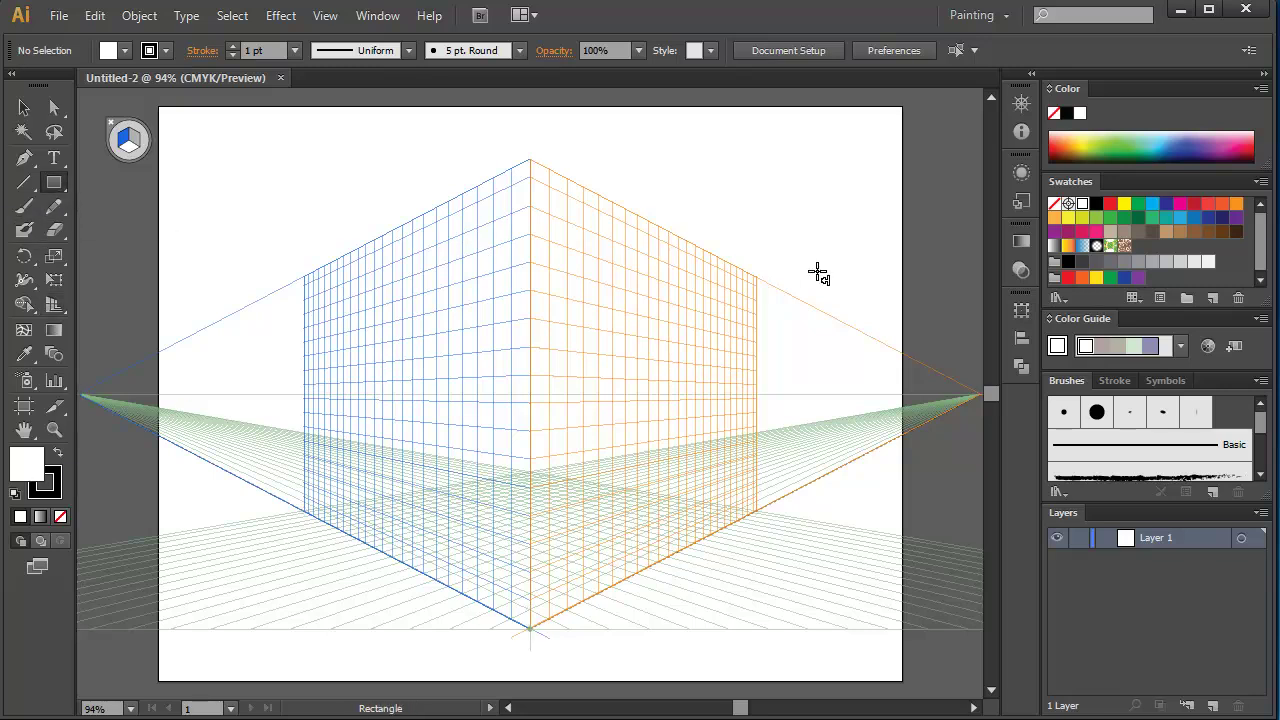
{"action": "left_click", "coordinate": [1110, 203]}
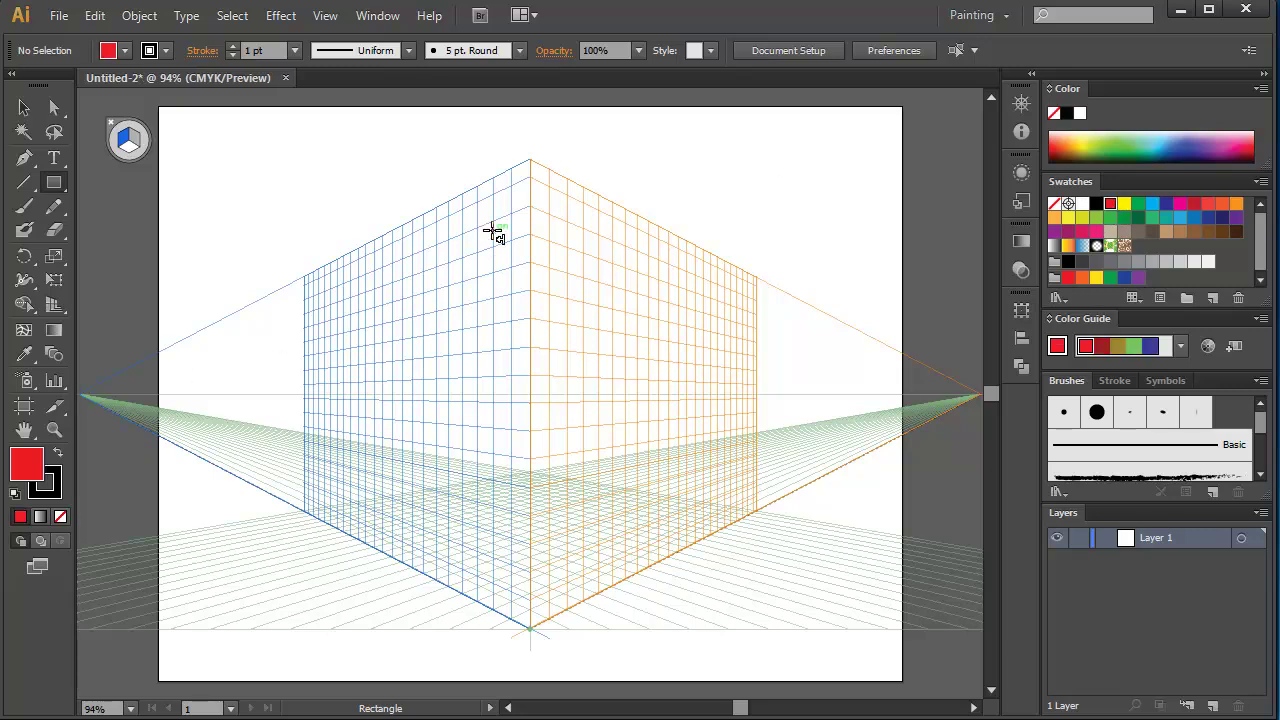
{"action": "left_click_drag", "start_coordinate": [514, 166], "coordinate": [240, 477]}
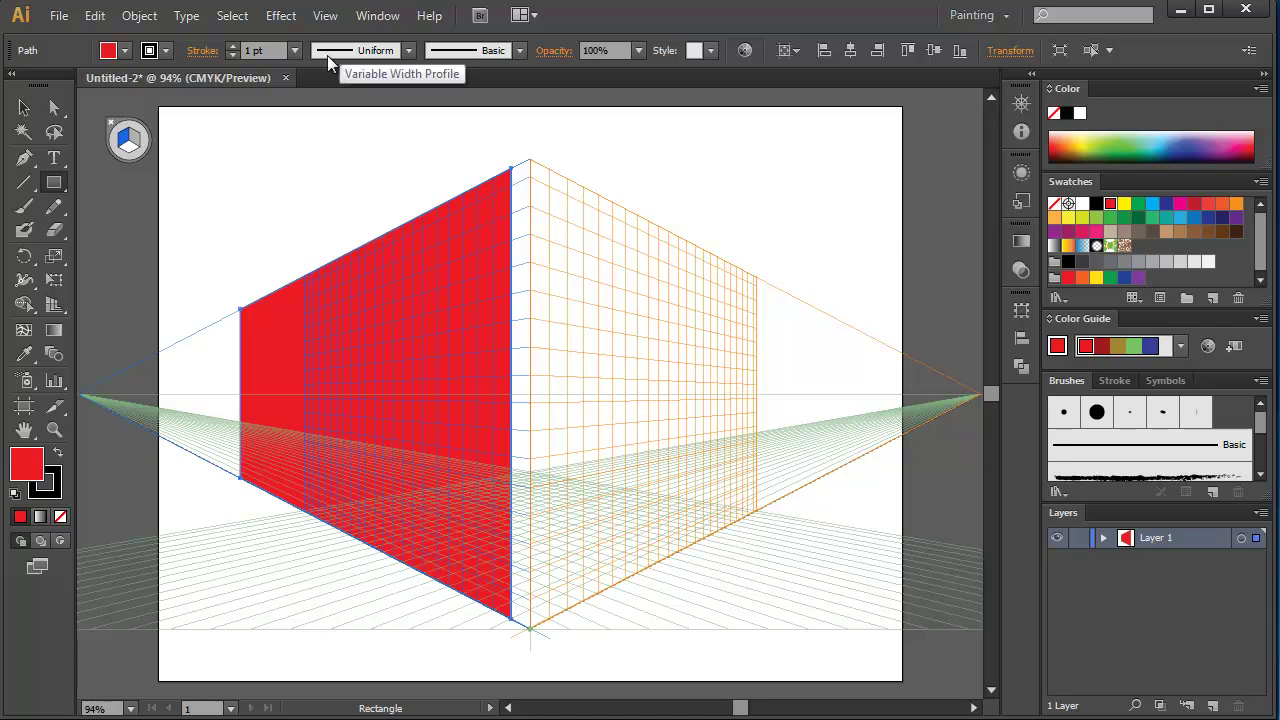
Draw a red rectangle nearly the full height of the right grid plane, and lower the perspective grid's vertical extent toward the horizon
{"action": "left_click", "coordinate": [135, 146]}
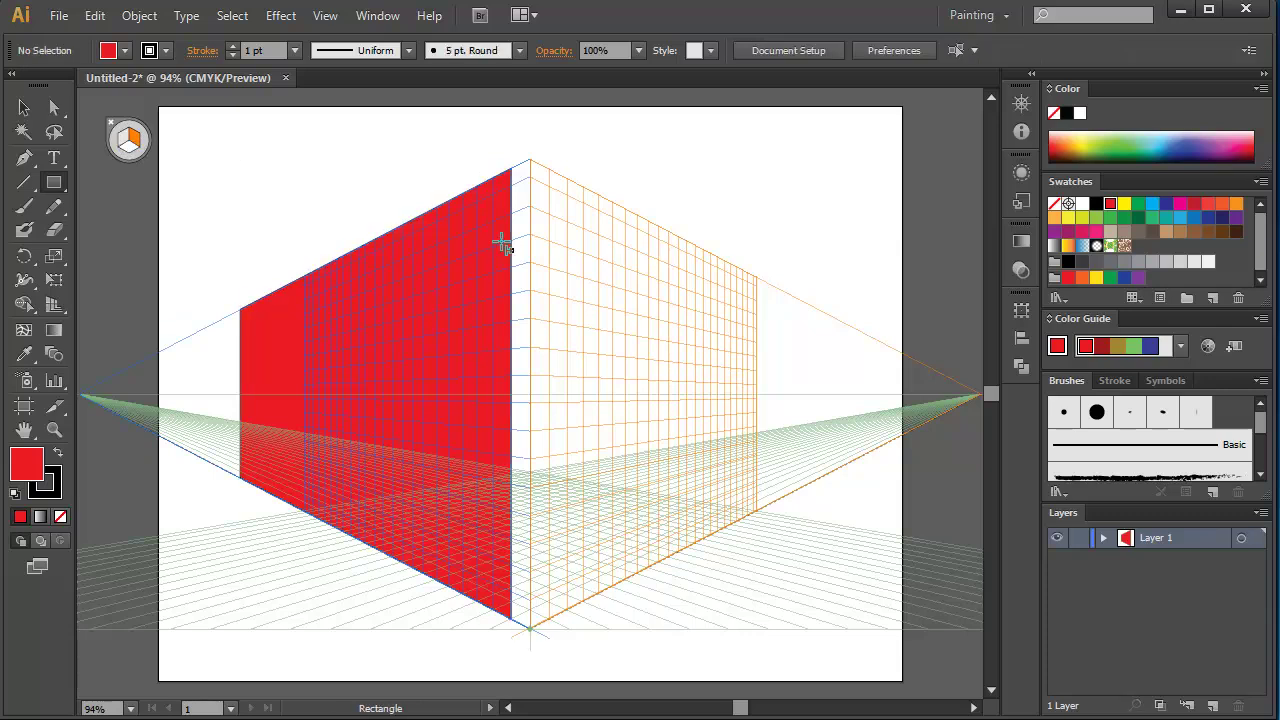
{"action": "left_click_drag", "start_coordinate": [552, 178], "coordinate": [876, 452]}
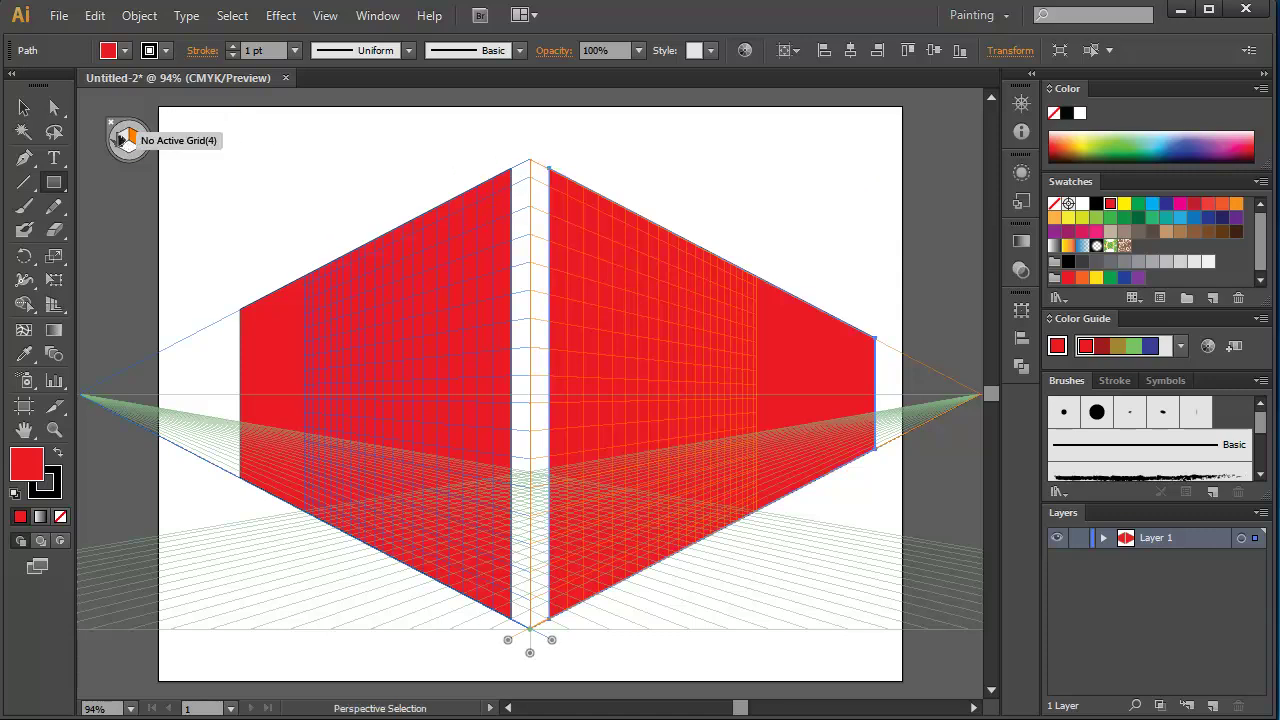
{"action": "left_click", "coordinate": [54, 306]}
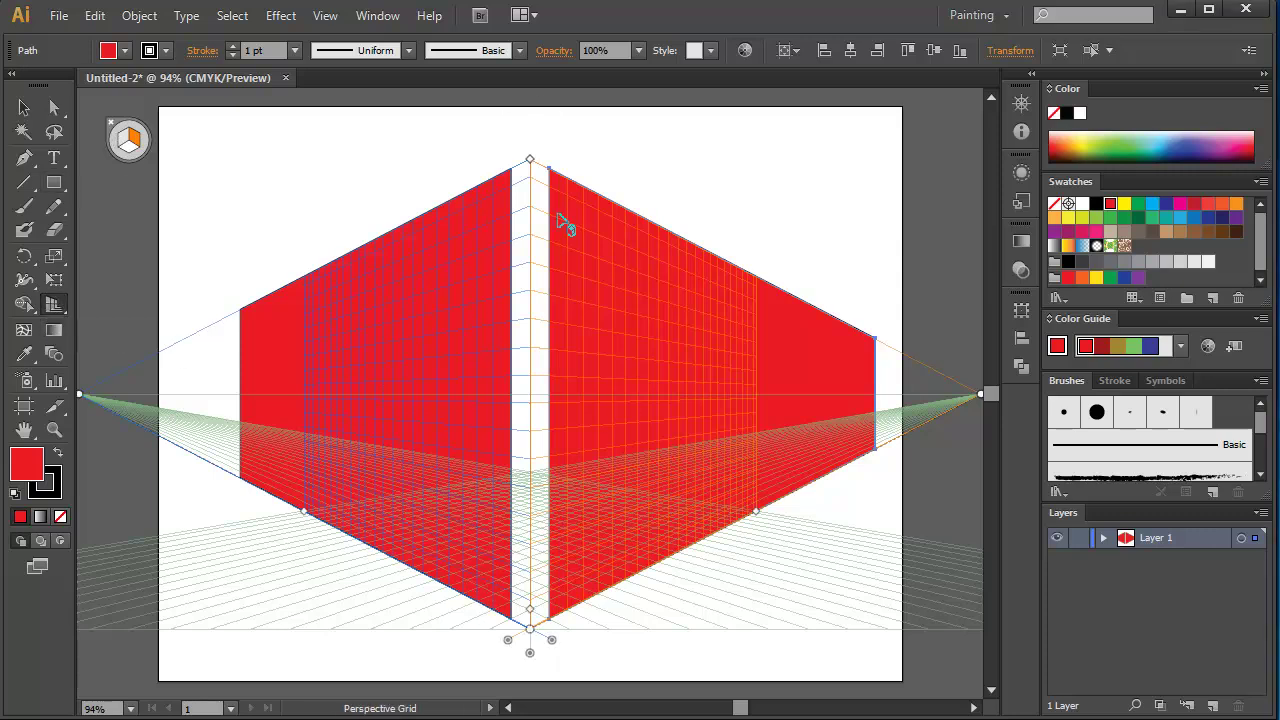
{"action": "left_click_drag", "start_coordinate": [530, 161], "coordinate": [529, 288]}
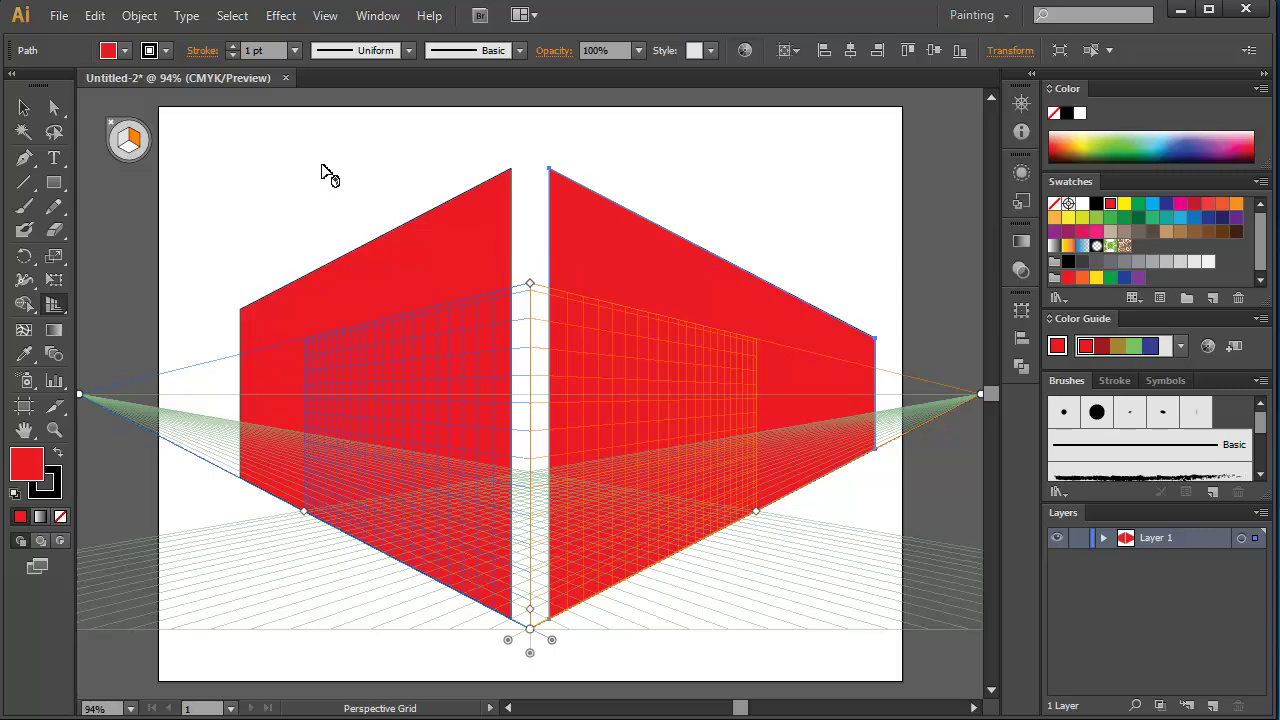
Undo the grid height change and the drawing of both red rectangles, leaving the two-point grid empty
{"action": "key", "text": "shift+v"}
{"action": "key", "text": "ctrl+z"}
{"action": "key", "text": "ctrl+z"}
{"action": "key", "text": "ctrl+z"}
{"action": "key", "text": "ctrl+z"}
{"action": "key", "text": "ctrl+z"}
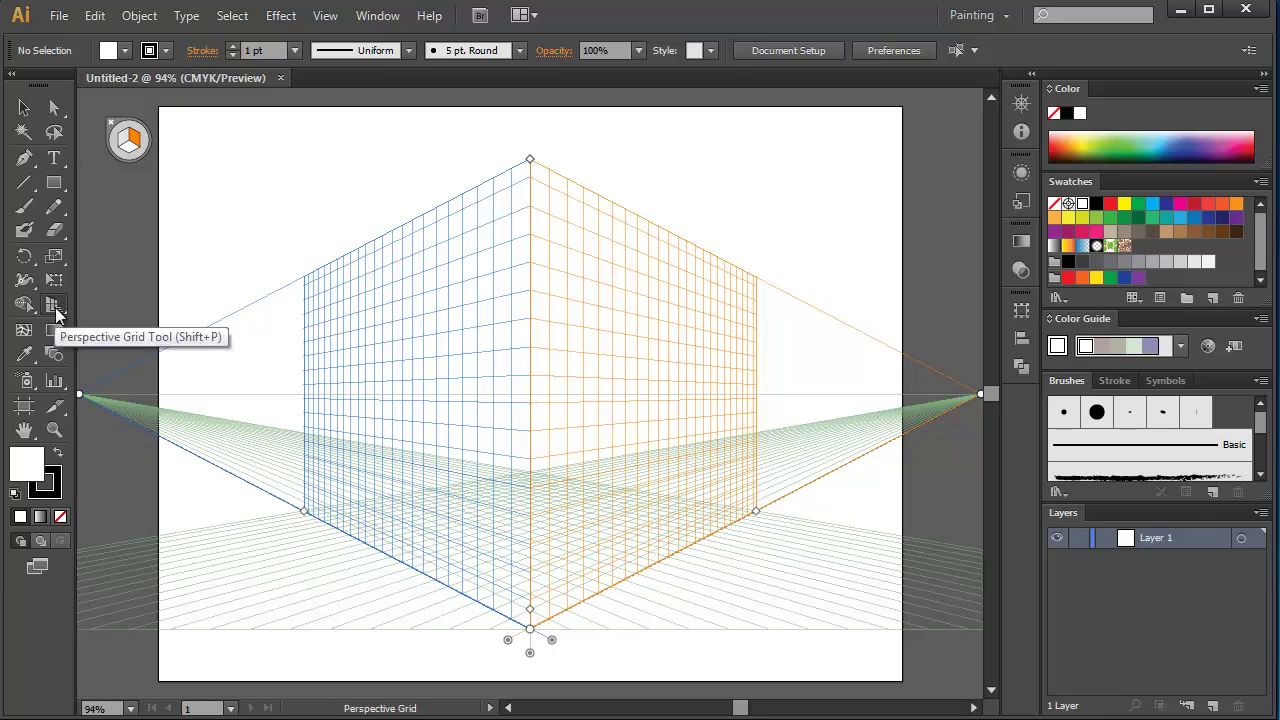
{"action": "left_click", "coordinate": [55, 307]}
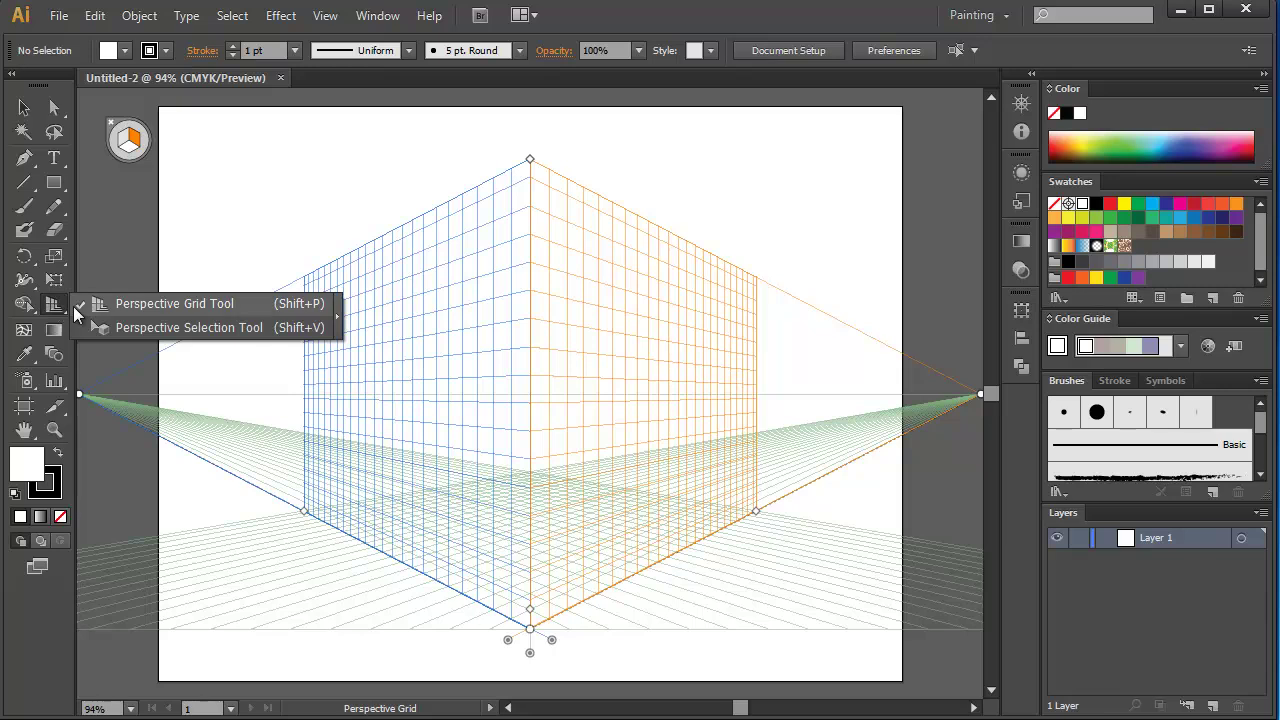
{"action": "left_click", "coordinate": [134, 303]}
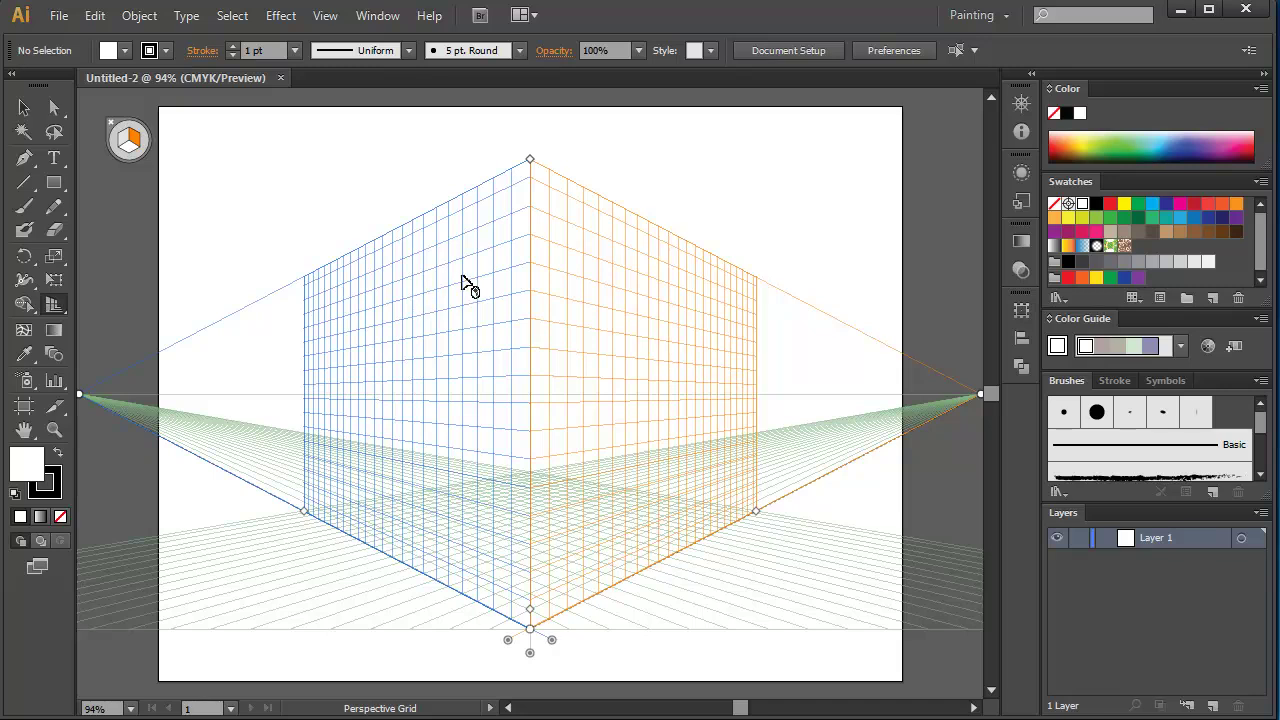
{"action": "left_click", "coordinate": [322, 16]}
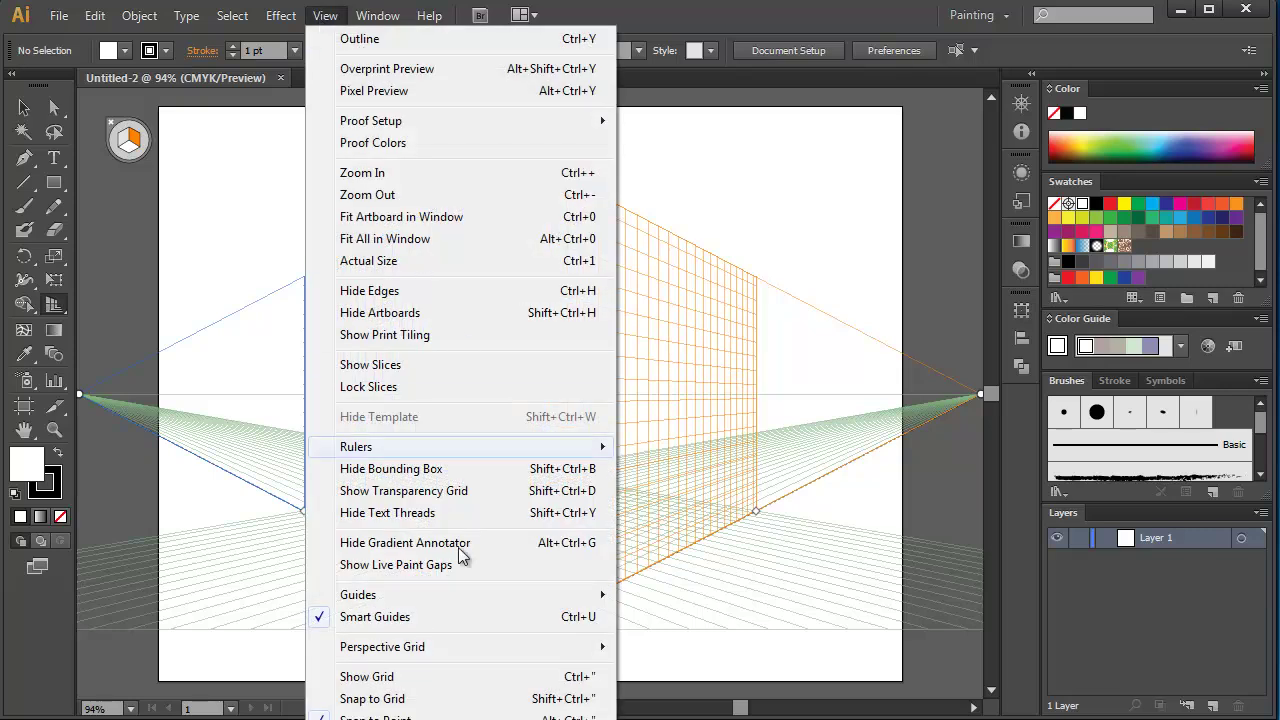
{"action": "mouse_move", "coordinate": [382, 655]}
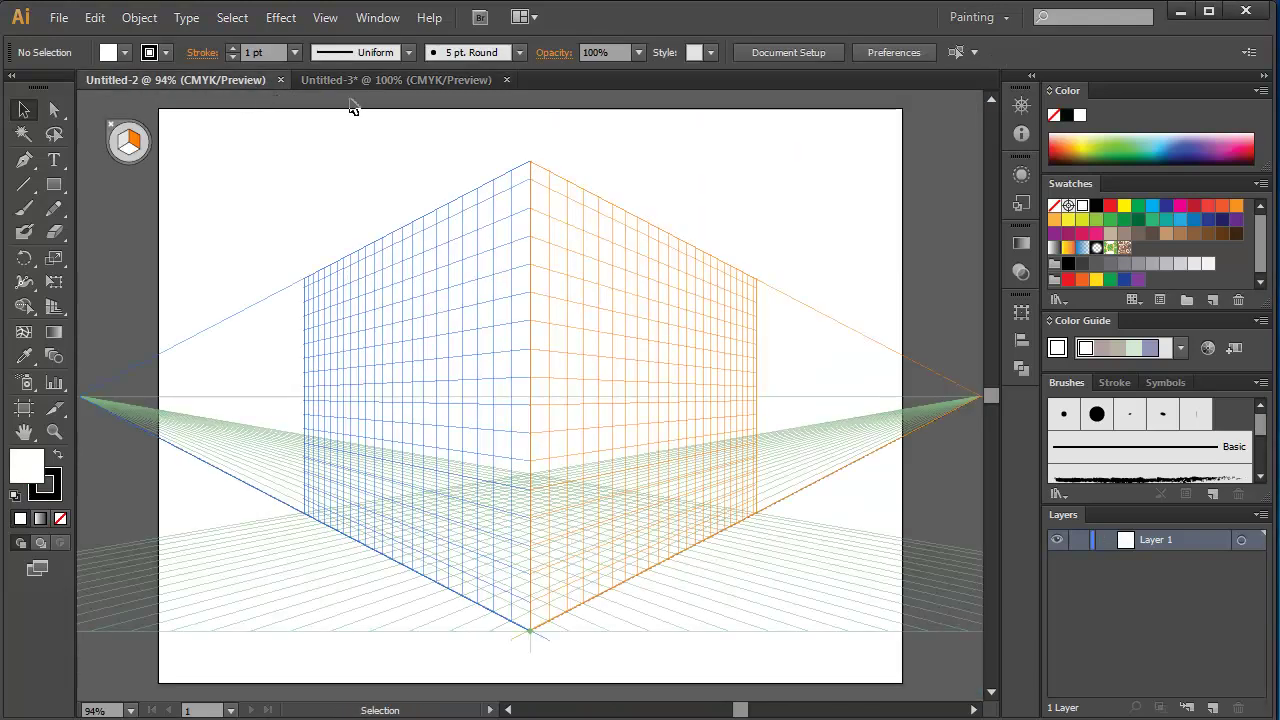
Redefine the perspective grid with the [1P-Normal View] preset and apply it to the artboard
{"action": "left_click", "coordinate": [324, 18]}
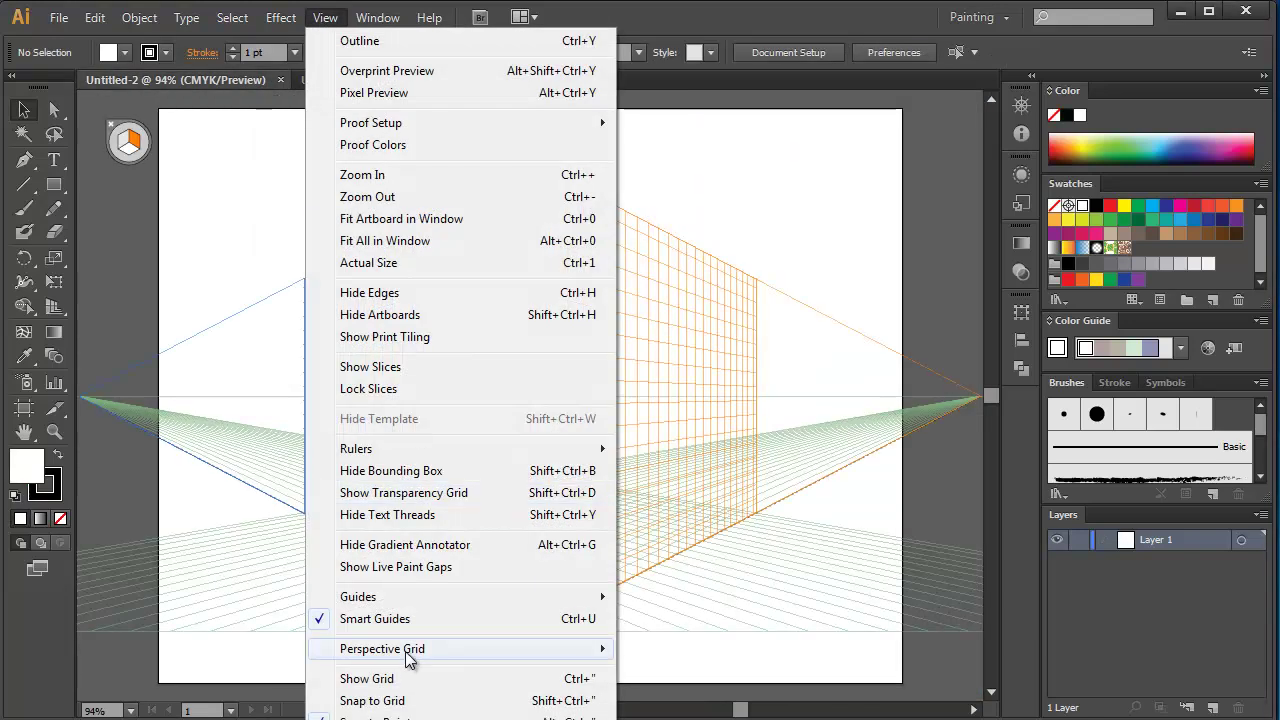
{"action": "mouse_move", "coordinate": [412, 660]}
{"action": "left_click", "coordinate": [103, 718]}
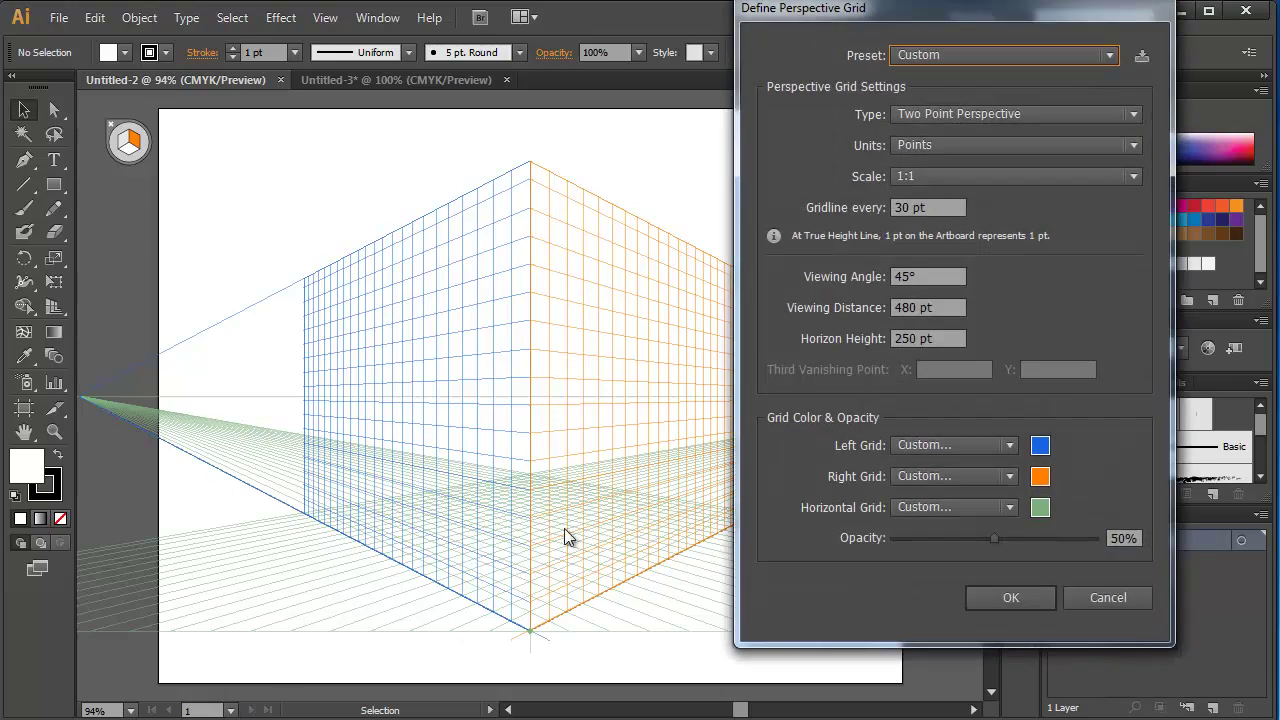
{"action": "left_click_drag", "start_coordinate": [947, 18], "coordinate": [888, 48]}
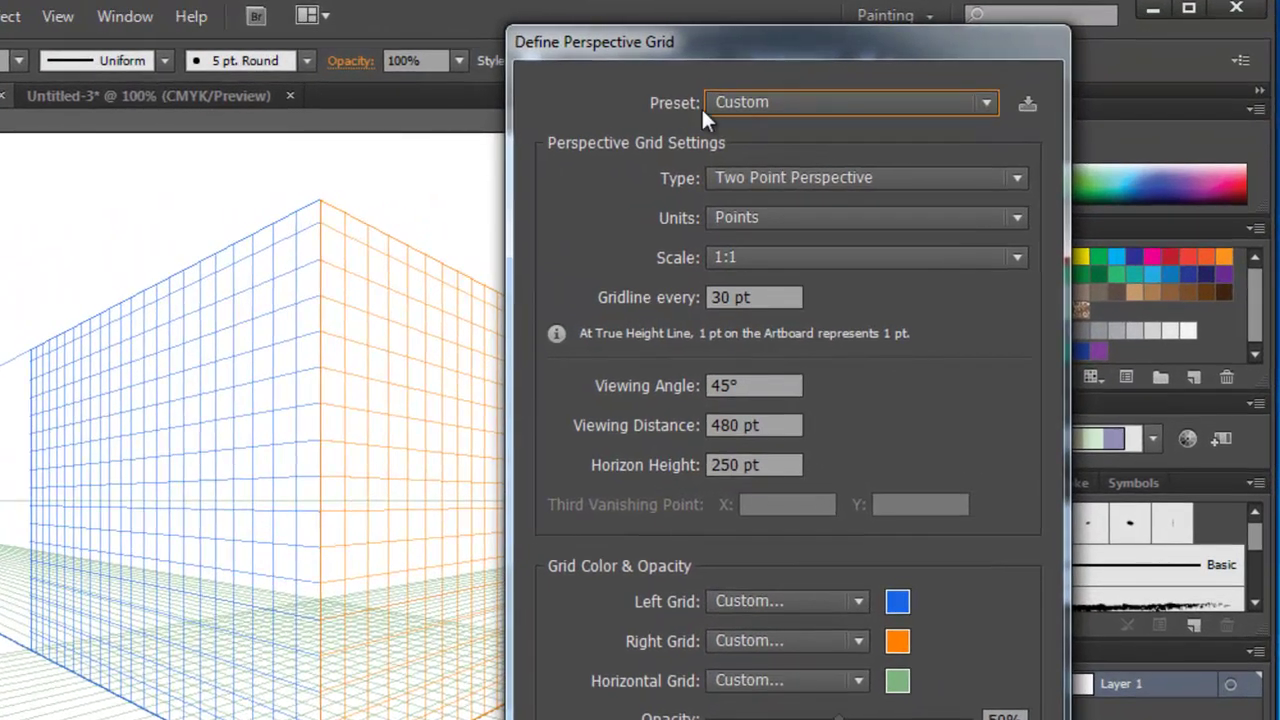
{"action": "left_click", "coordinate": [969, 95]}
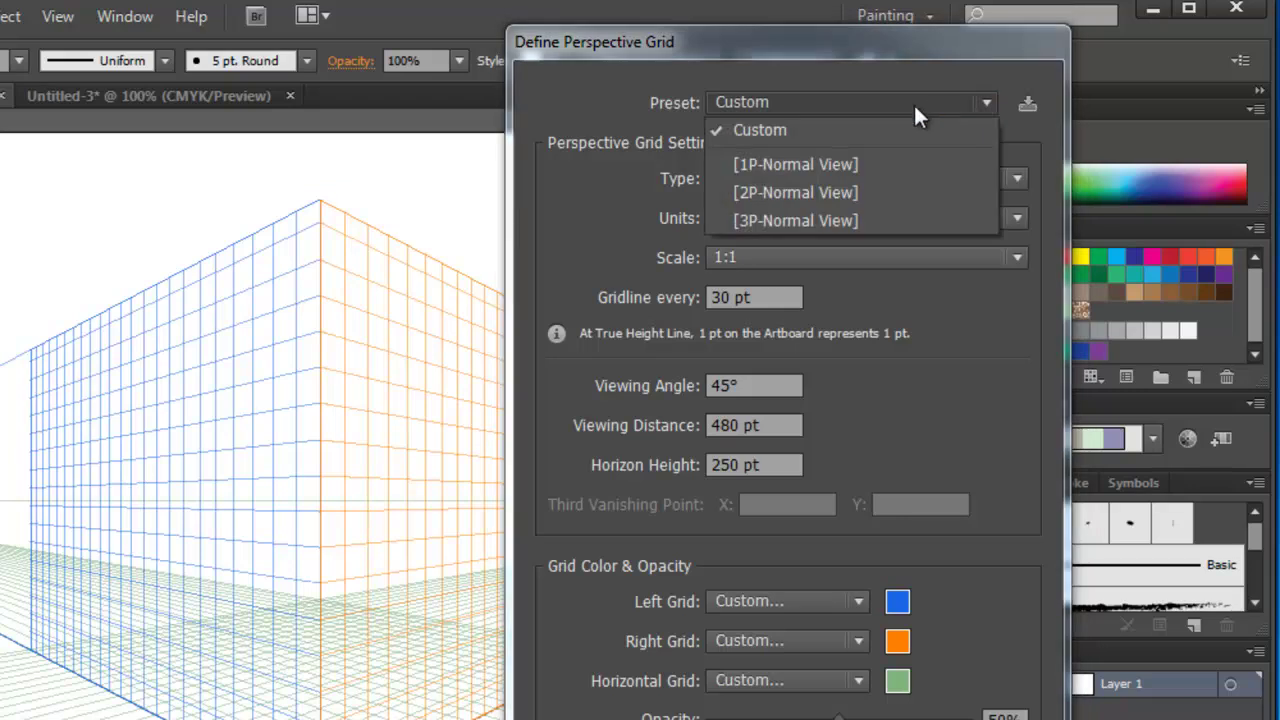
{"action": "left_click", "coordinate": [812, 172]}
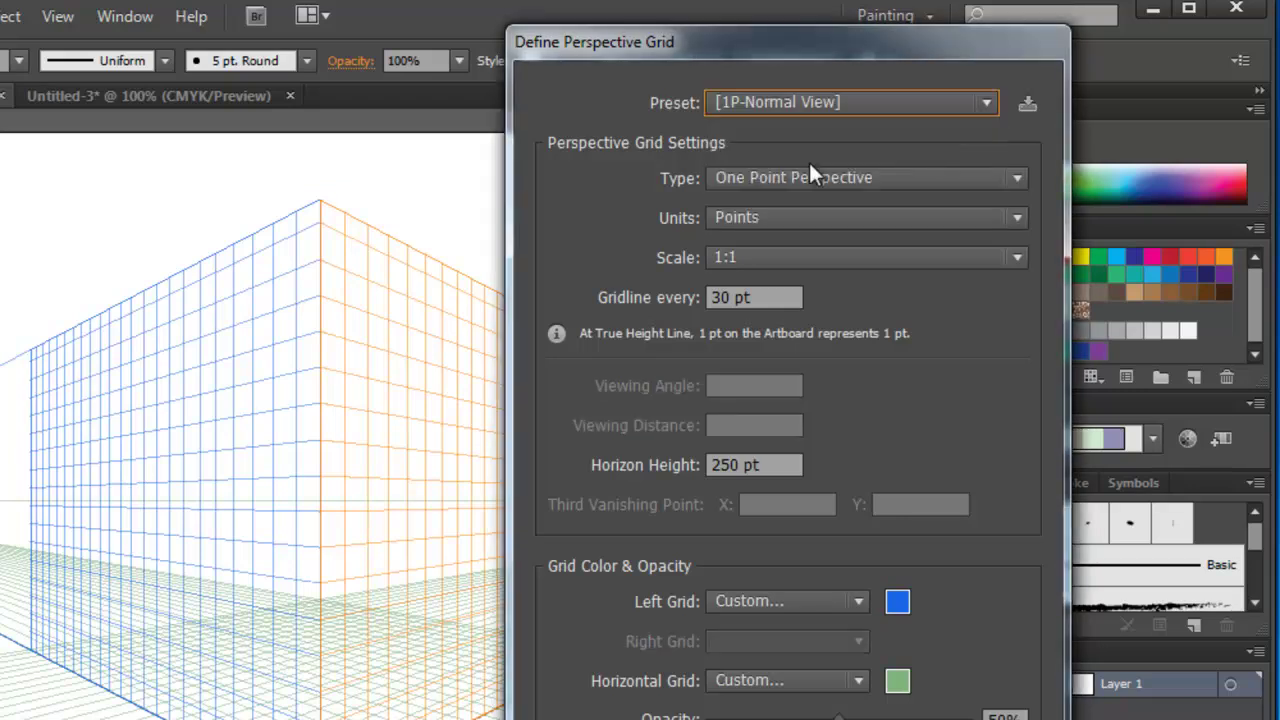
{"action": "left_click_drag", "start_coordinate": [803, 56], "coordinate": [873, 46]}
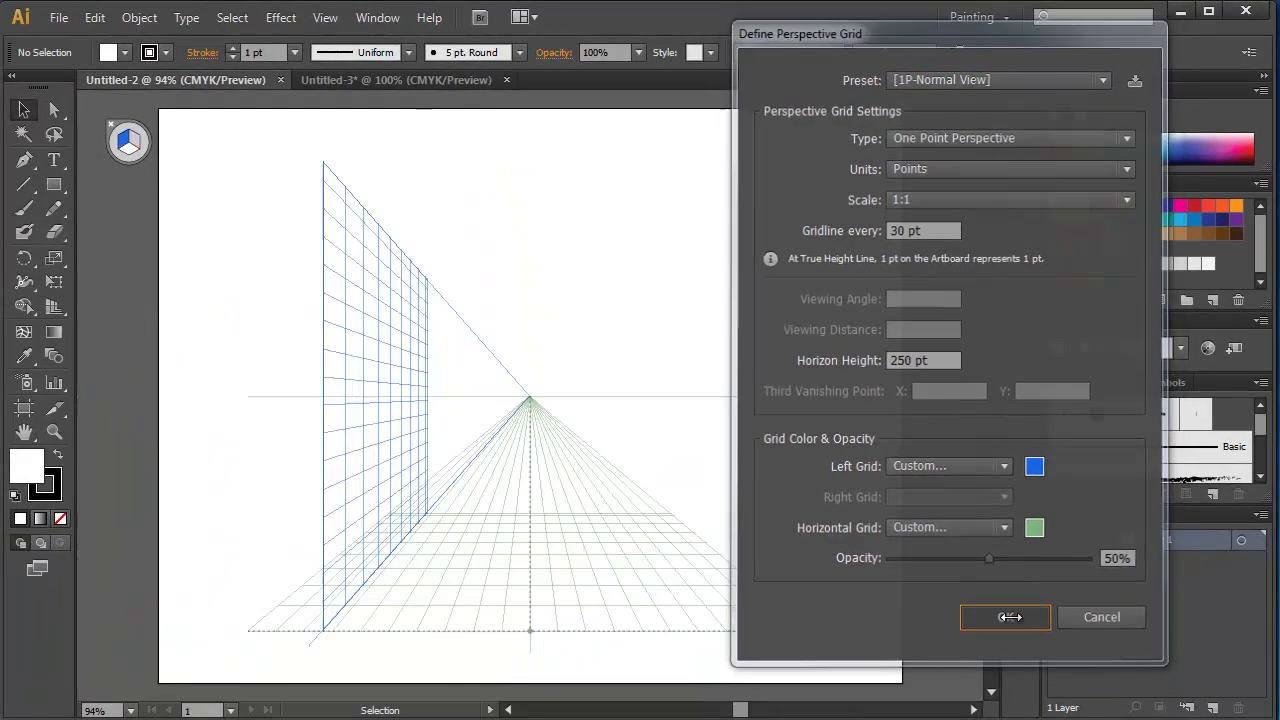
{"action": "left_click", "coordinate": [1010, 617]}
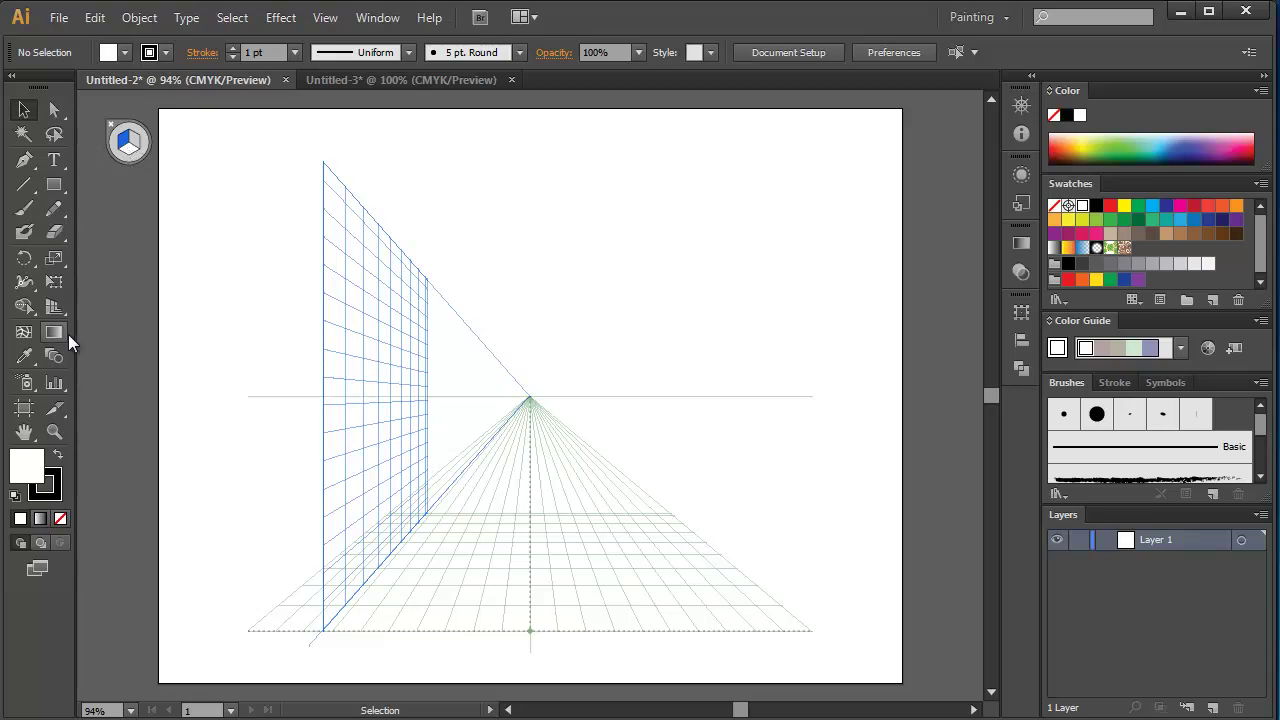
Take up the Perspective Grid tool and try the horizontal and no-active-grid settings in the plane switcher, ending on the left grid
{"action": "left_click", "coordinate": [54, 383]}
{"action": "left_click", "coordinate": [55, 313]}
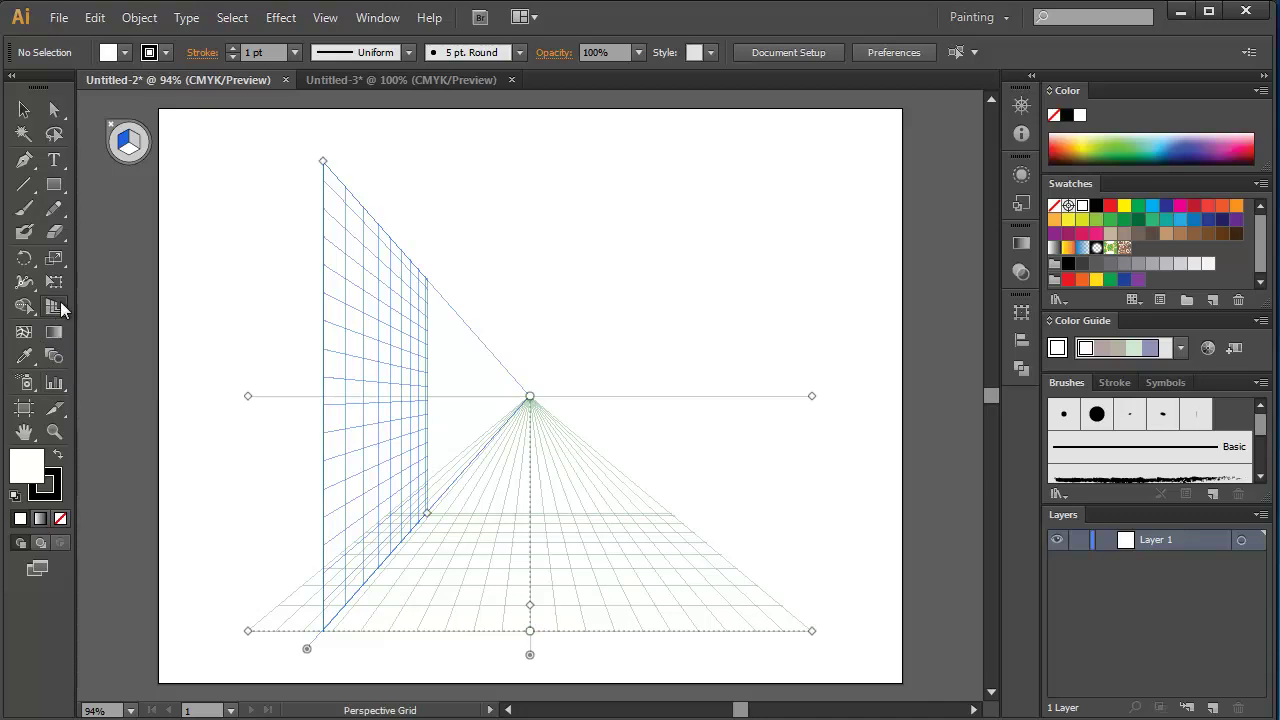
{"action": "left_click", "coordinate": [129, 153]}
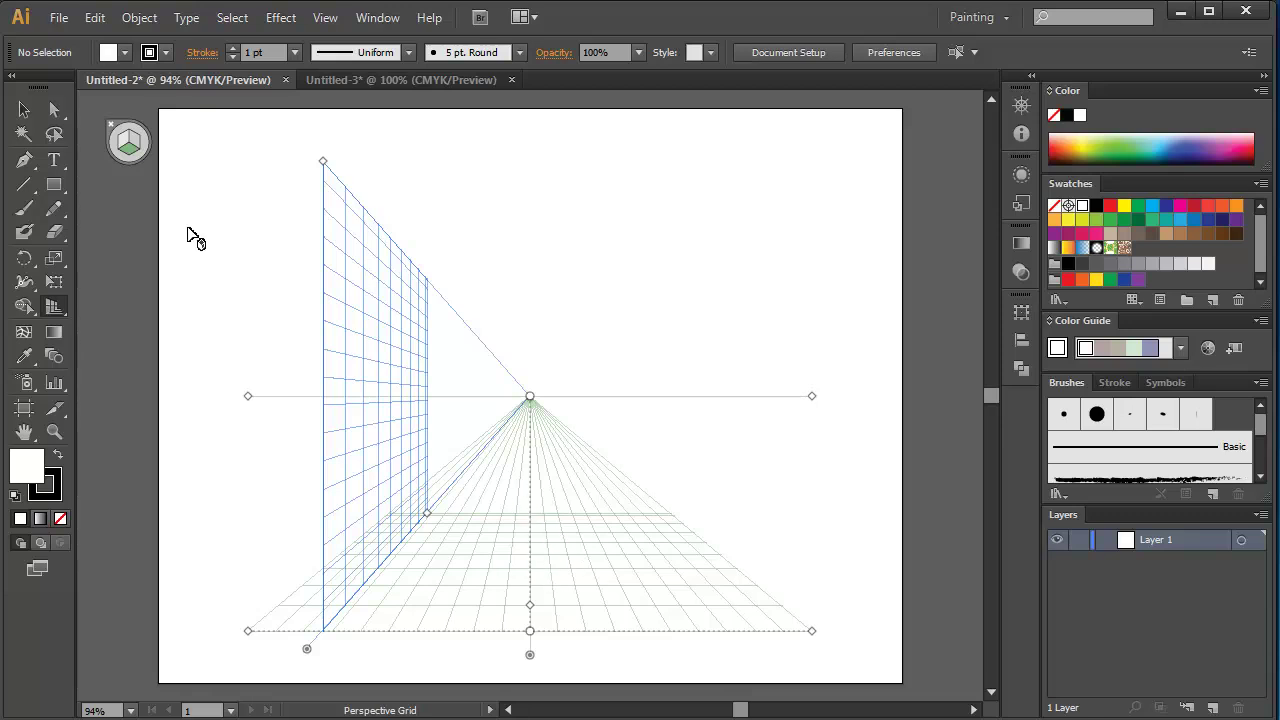
{"action": "left_click", "coordinate": [126, 147]}
{"action": "left_click", "coordinate": [138, 147]}
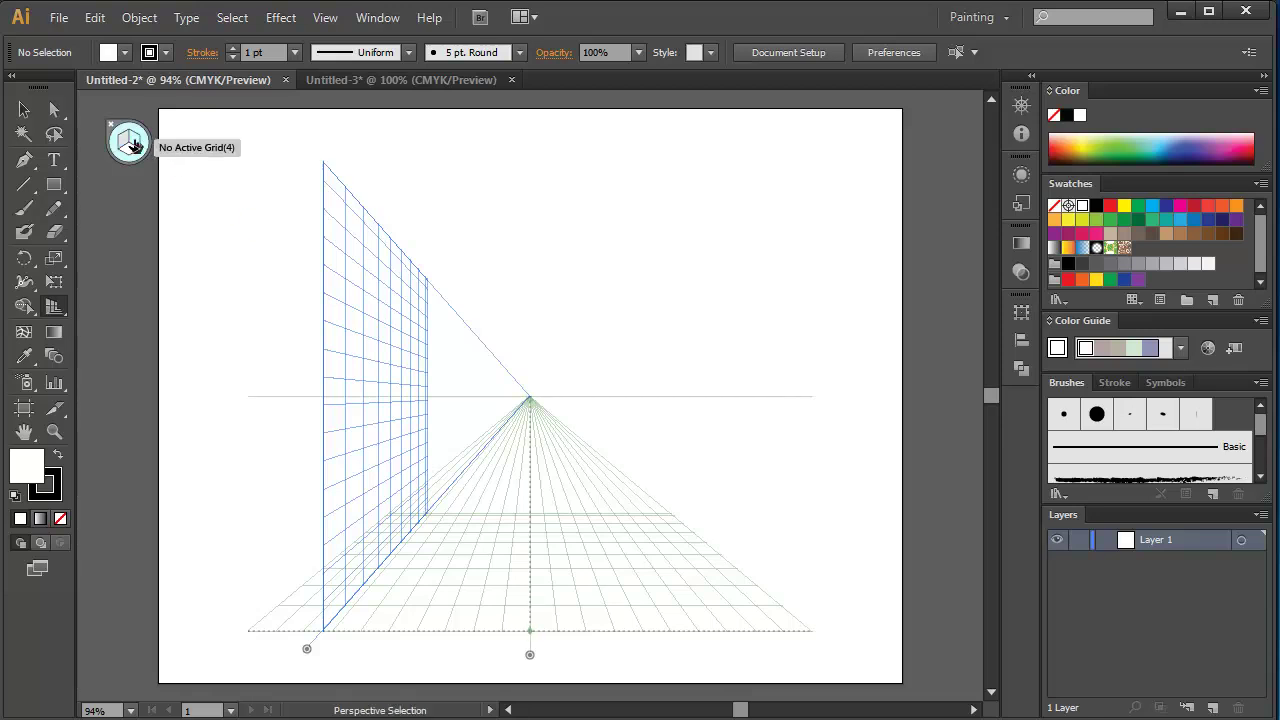
{"action": "left_click", "coordinate": [130, 147]}
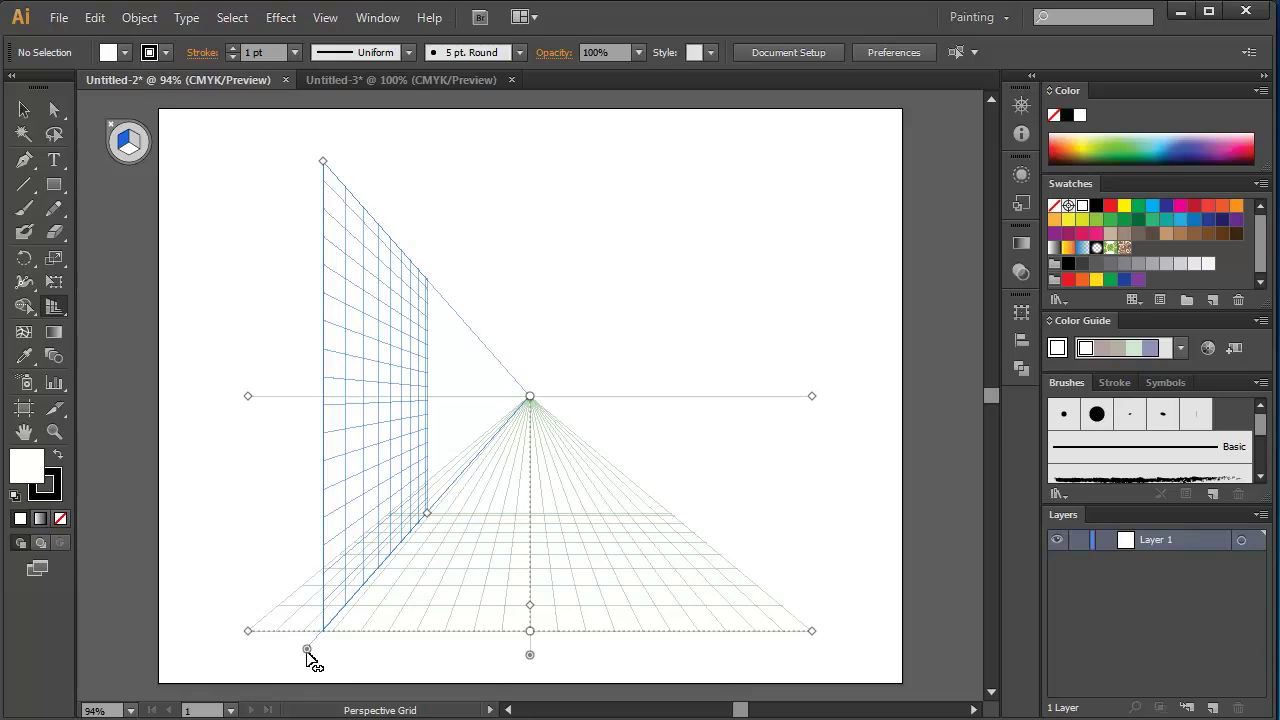
Move the vertical grid plane across to the right side of the vanishing point, and shift the vanishing point slightly to the right
{"action": "left_click_drag", "start_coordinate": [307, 651], "coordinate": [882, 650]}
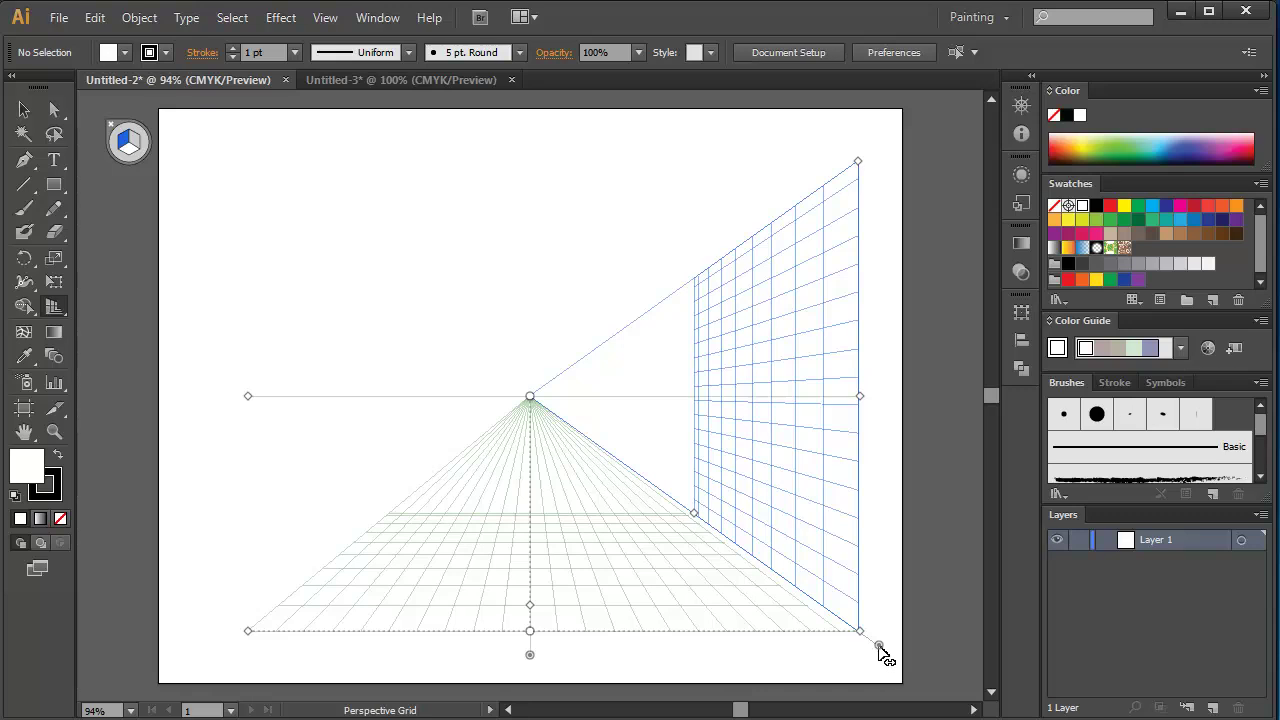
{"action": "mouse_move", "coordinate": [880, 649]}
{"action": "left_mouse_down"}
{"action": "mouse_move", "coordinate": [749, 654]}
{"action": "mouse_move", "coordinate": [883, 646]}
{"action": "mouse_move", "coordinate": [868, 665]}
{"action": "left_mouse_up"}
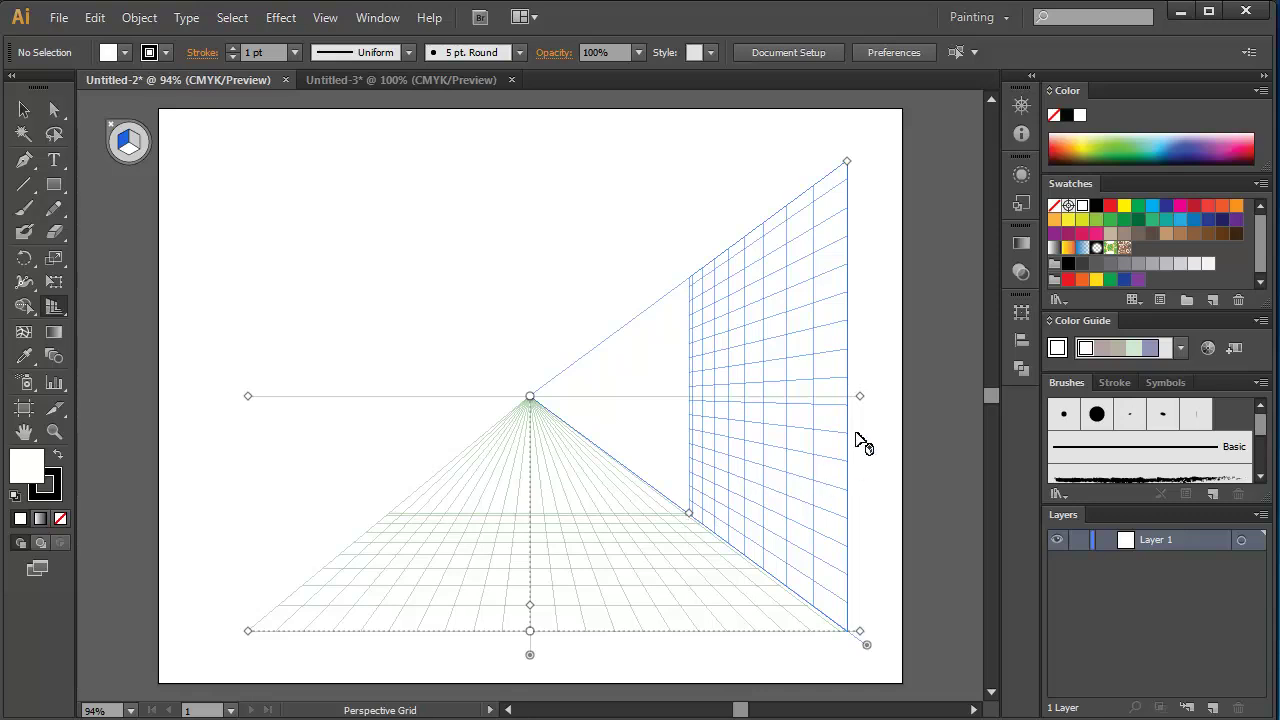
{"action": "mouse_move", "coordinate": [531, 400]}
{"action": "left_mouse_down"}
{"action": "mouse_move", "coordinate": [663, 408]}
{"action": "mouse_move", "coordinate": [466, 405]}
{"action": "mouse_move", "coordinate": [541, 401]}
{"action": "left_mouse_up"}
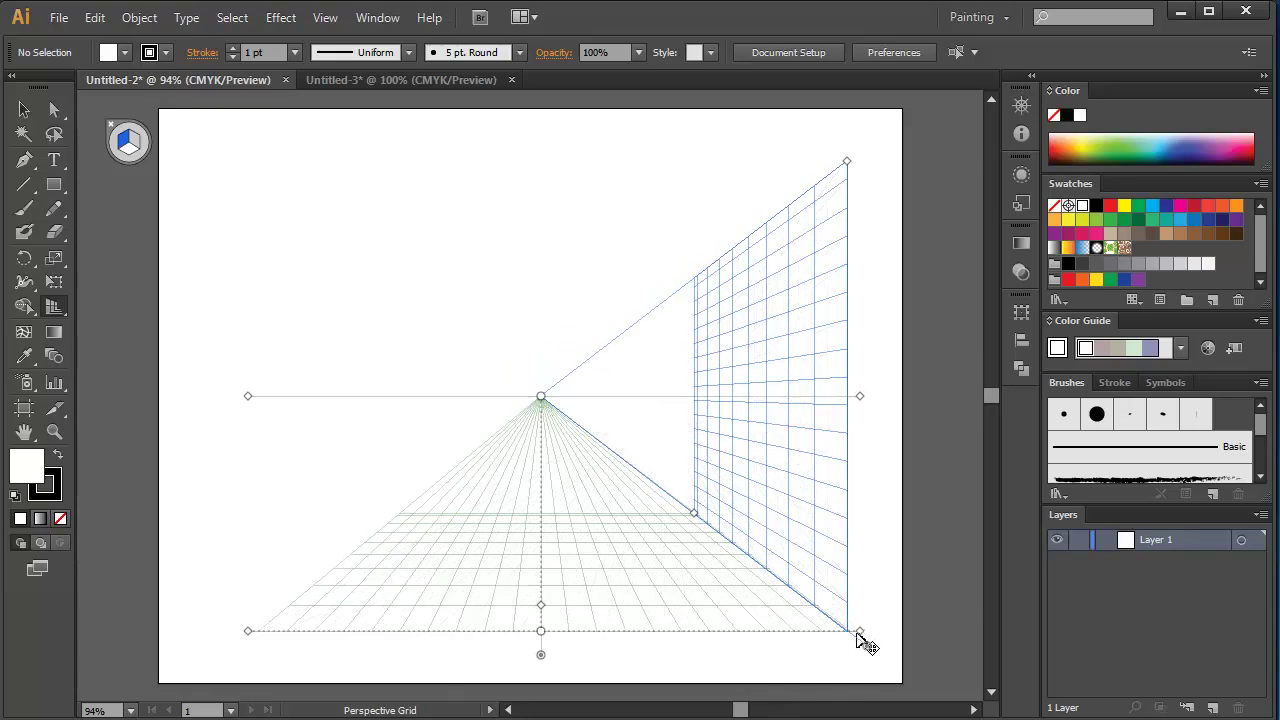
Reposition the whole one-point grid slightly up and to the left on the artboard using its ground level handles
{"action": "mouse_move", "coordinate": [858, 634]}
{"action": "left_mouse_down"}
{"action": "mouse_move", "coordinate": [820, 606]}
{"action": "mouse_move", "coordinate": [786, 543]}
{"action": "mouse_move", "coordinate": [841, 561]}
{"action": "mouse_move", "coordinate": [841, 617]}
{"action": "left_mouse_up"}
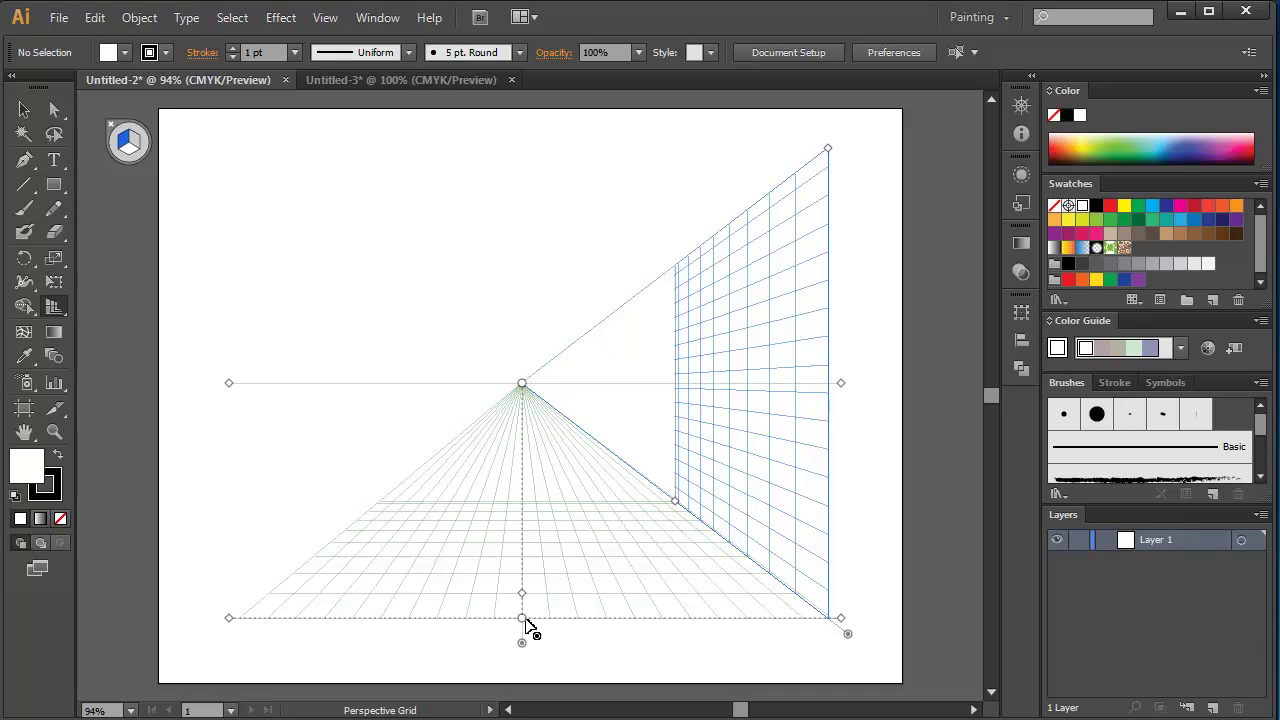
{"action": "mouse_move", "coordinate": [521, 618]}
{"action": "left_mouse_down"}
{"action": "mouse_move", "coordinate": [664, 618]}
{"action": "mouse_move", "coordinate": [382, 618]}
{"action": "mouse_move", "coordinate": [524, 632]}
{"action": "left_mouse_up"}
{"action": "mouse_move", "coordinate": [230, 620]}
{"action": "left_mouse_down"}
{"action": "mouse_move", "coordinate": [245, 592]}
{"action": "mouse_move", "coordinate": [226, 583]}
{"action": "mouse_move", "coordinate": [228, 614]}
{"action": "left_mouse_up"}
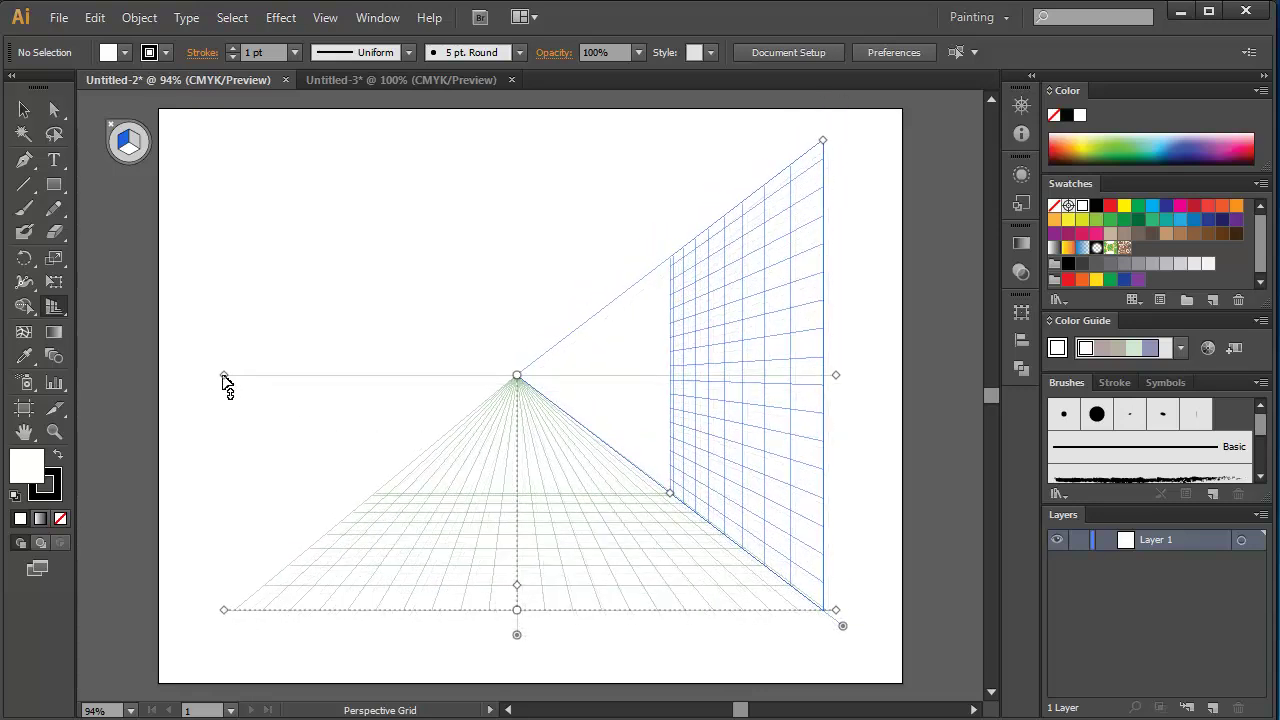
Lower the horizon line to a height of about 138 pt and reduce the vertical extent of the wall plane
{"action": "left_click_drag", "start_coordinate": [226, 384], "coordinate": [224, 563]}
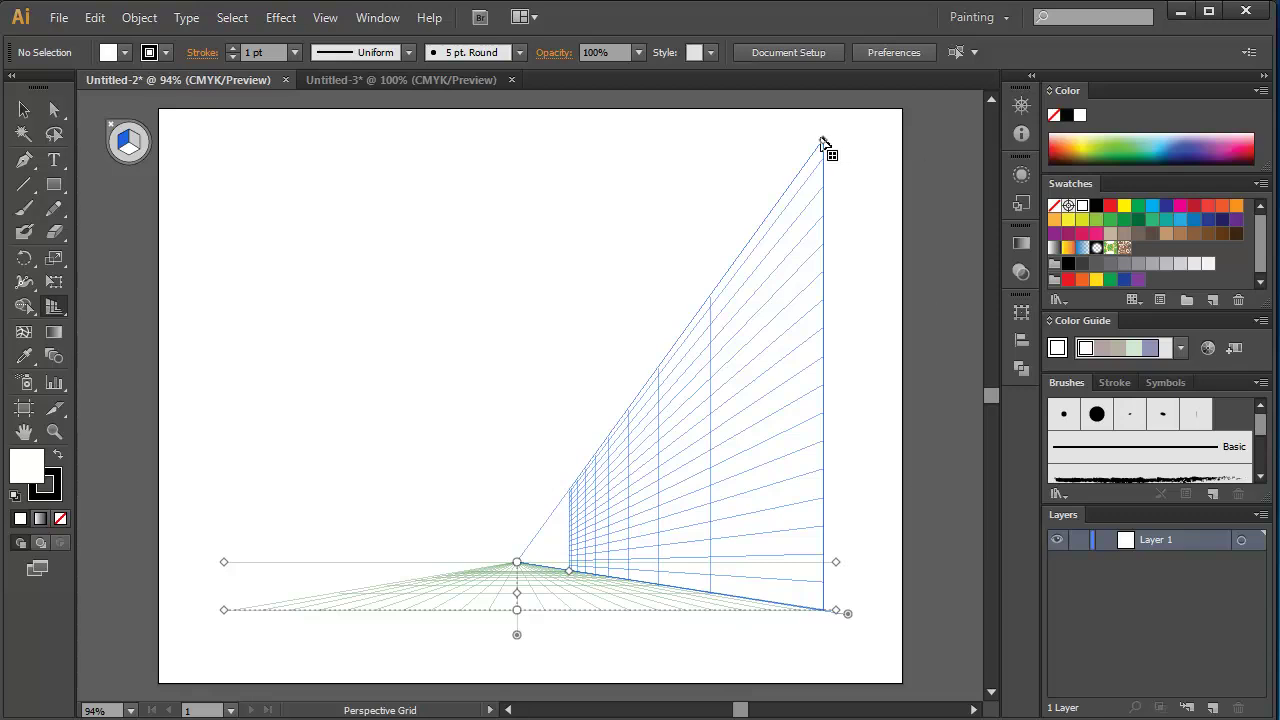
{"action": "left_click_drag", "start_coordinate": [823, 143], "coordinate": [811, 359]}
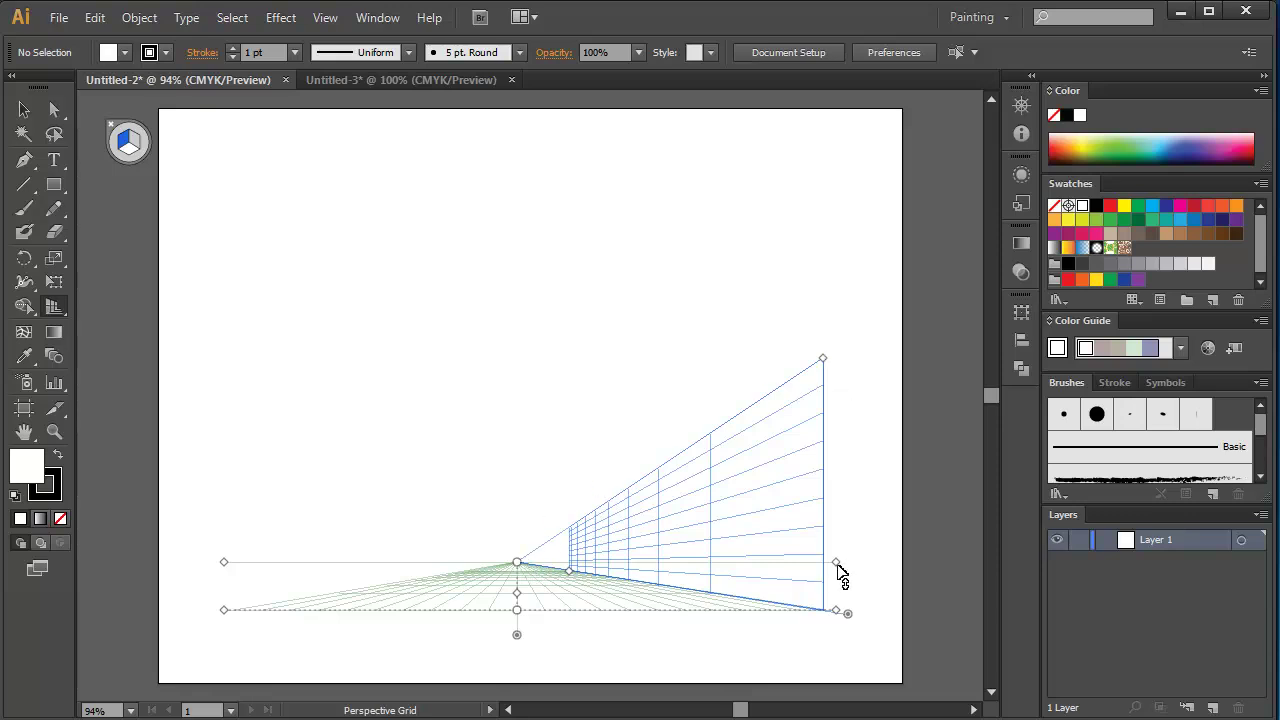
{"action": "left_click_drag", "start_coordinate": [838, 565], "coordinate": [838, 480]}
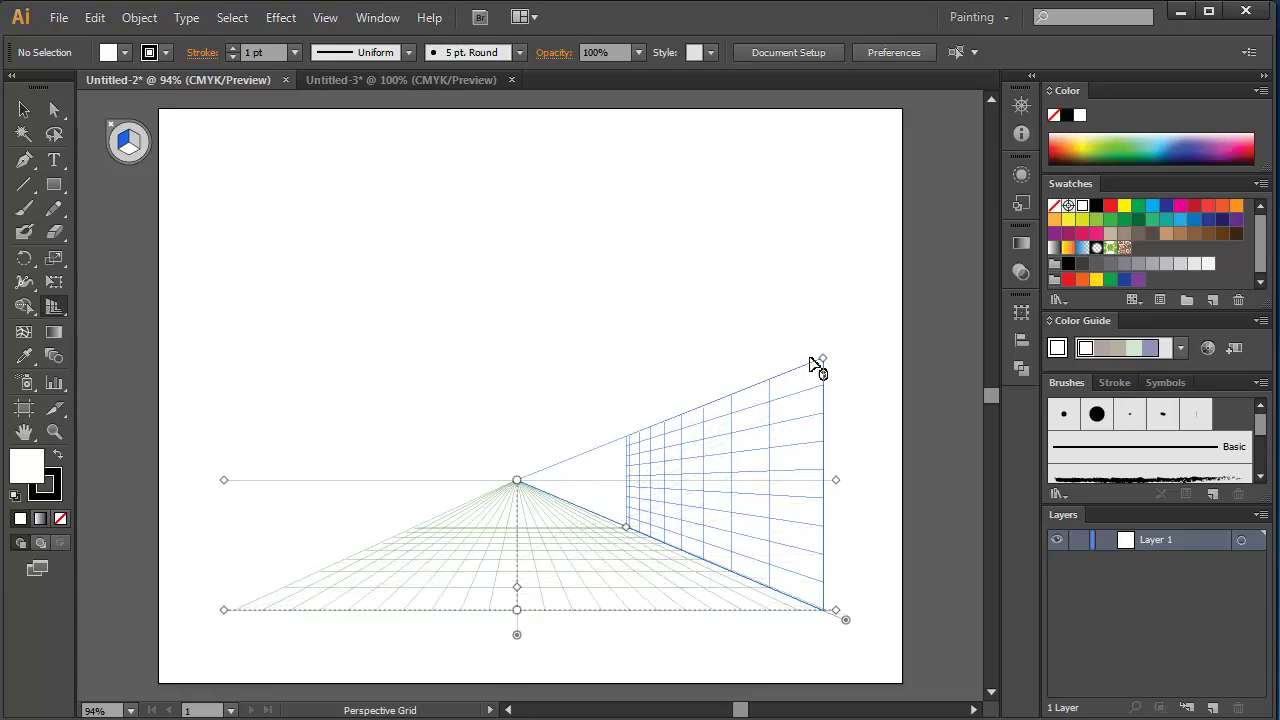
{"action": "left_click_drag", "start_coordinate": [823, 360], "coordinate": [828, 276]}
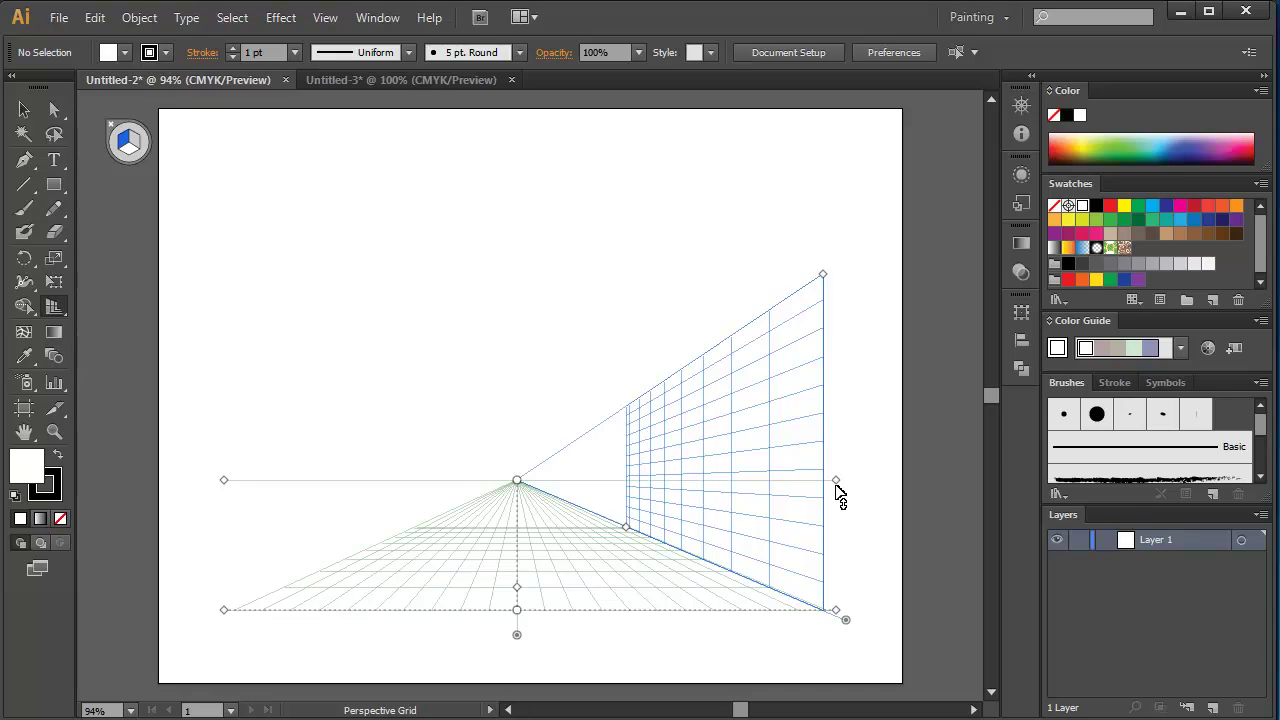
Check the Define Perspective Grid settings, cancel them, and view the menu screenshot in Untitled-3 before returning to Untitled-2
{"action": "left_click", "coordinate": [337, 22]}
{"action": "mouse_move", "coordinate": [380, 660]}
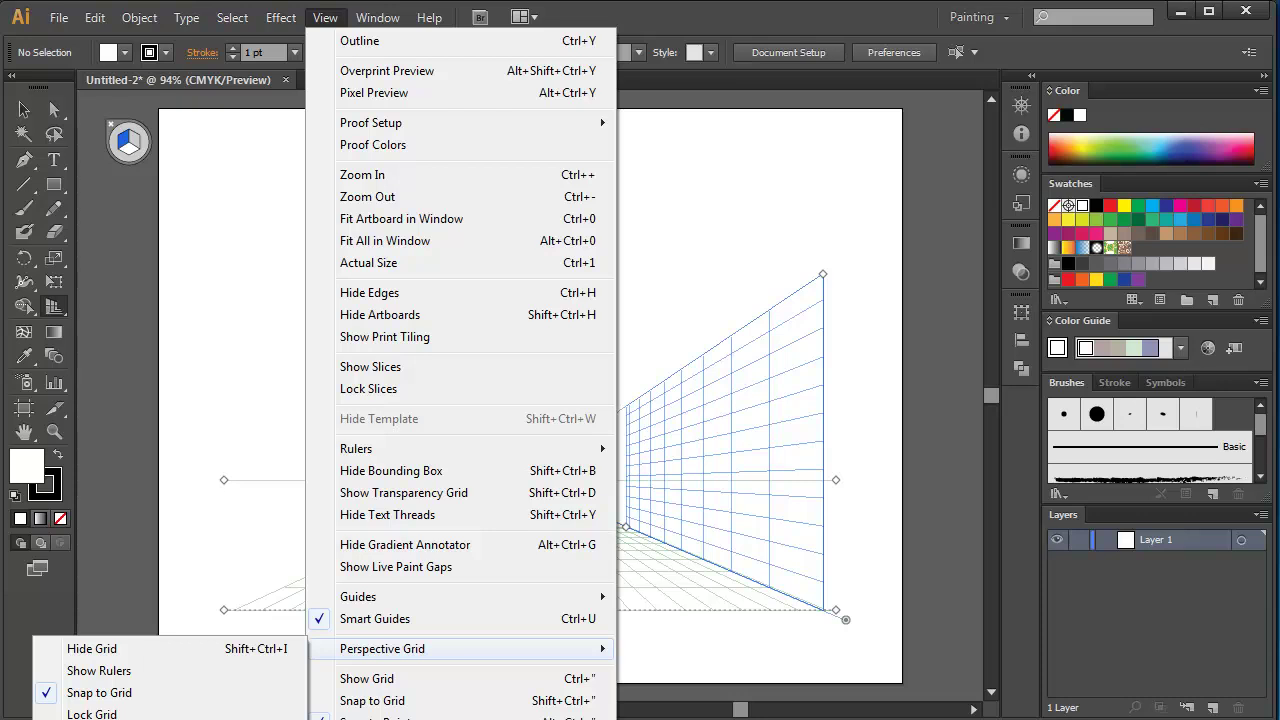
{"action": "left_click", "coordinate": [128, 719]}
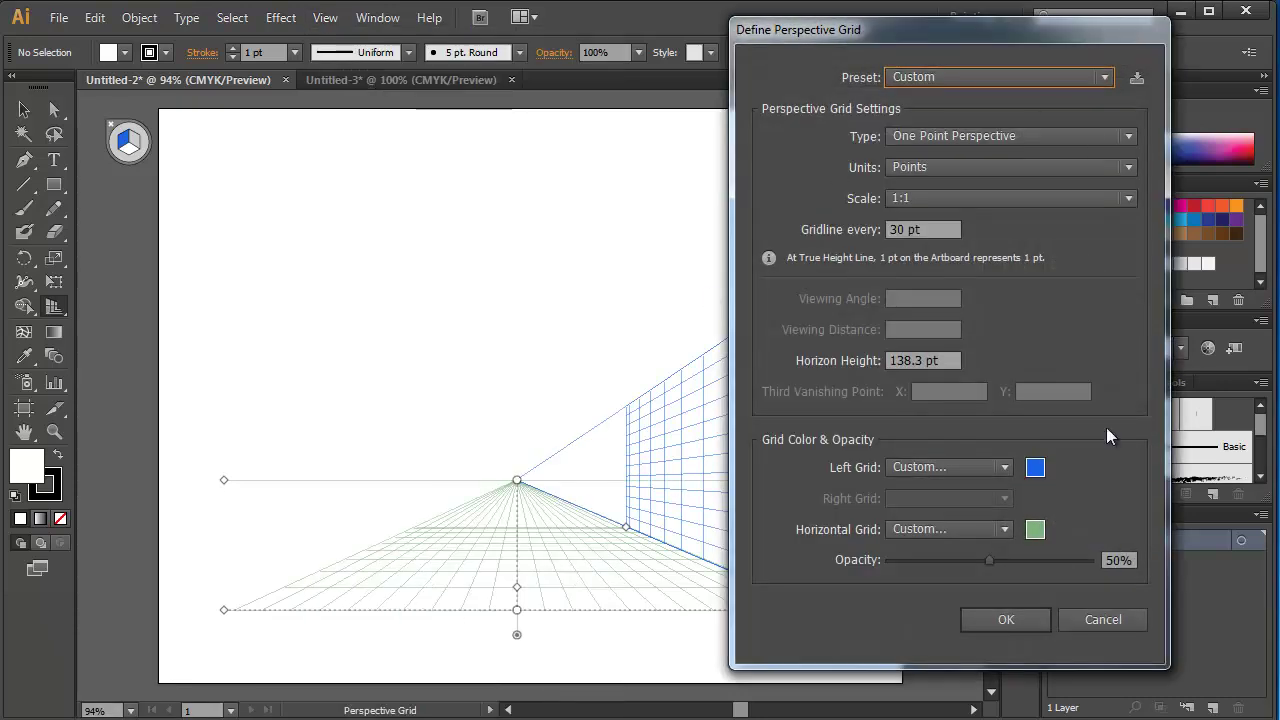
{"action": "left_click", "coordinate": [1103, 619]}
{"action": "left_click", "coordinate": [433, 80]}
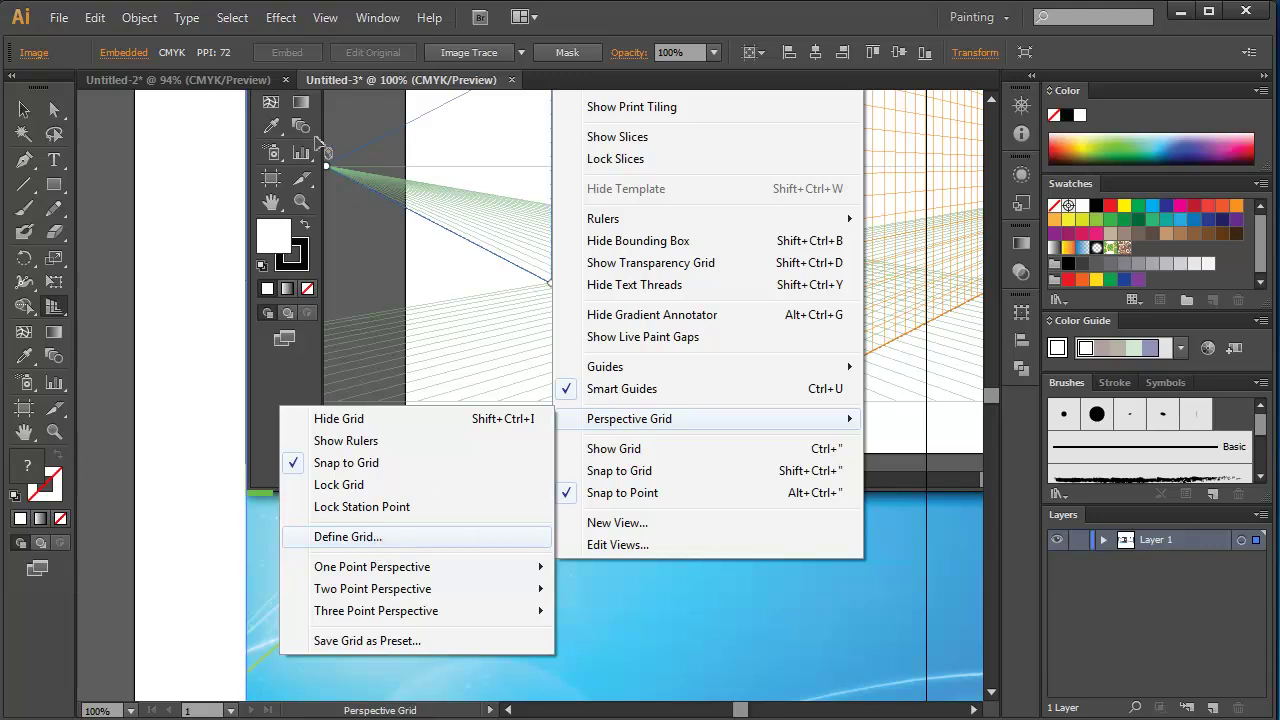
{"action": "left_click", "coordinate": [146, 78]}
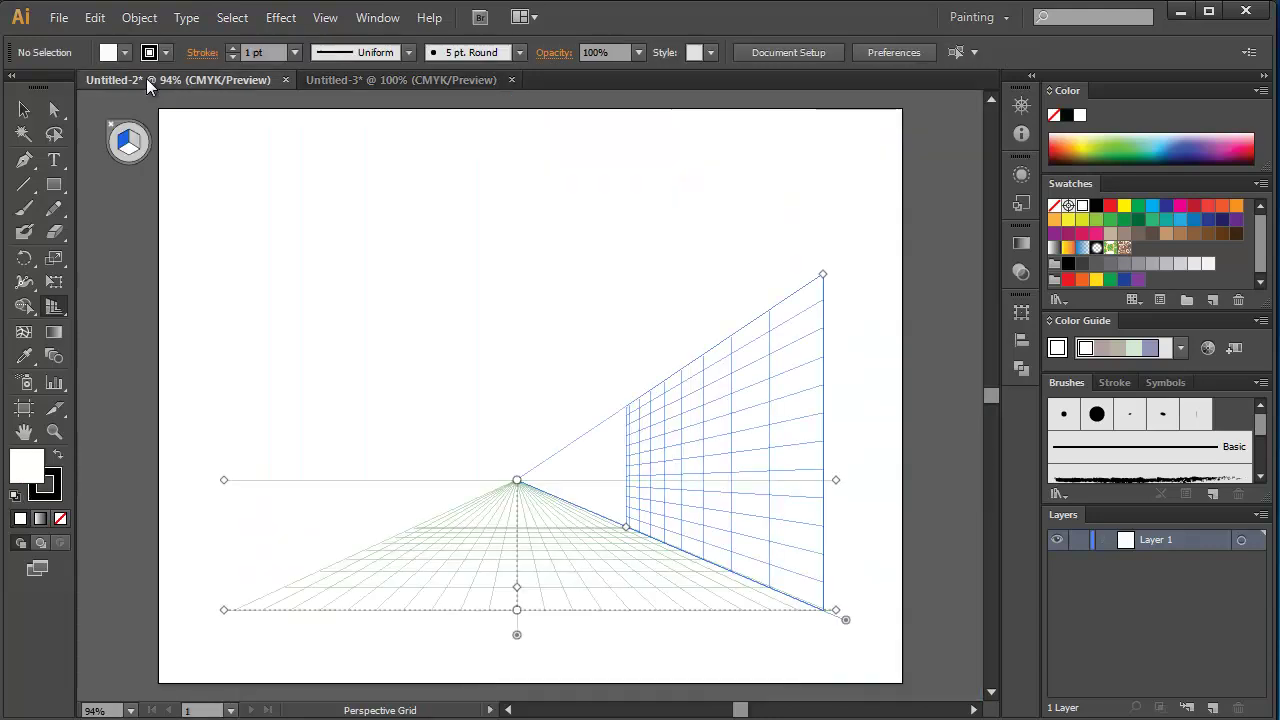
Apply the [2P-Normal View] preset in Define Perspective Grid, checking the preset naming dialog without saving a copy
{"action": "left_click", "coordinate": [378, 18]}
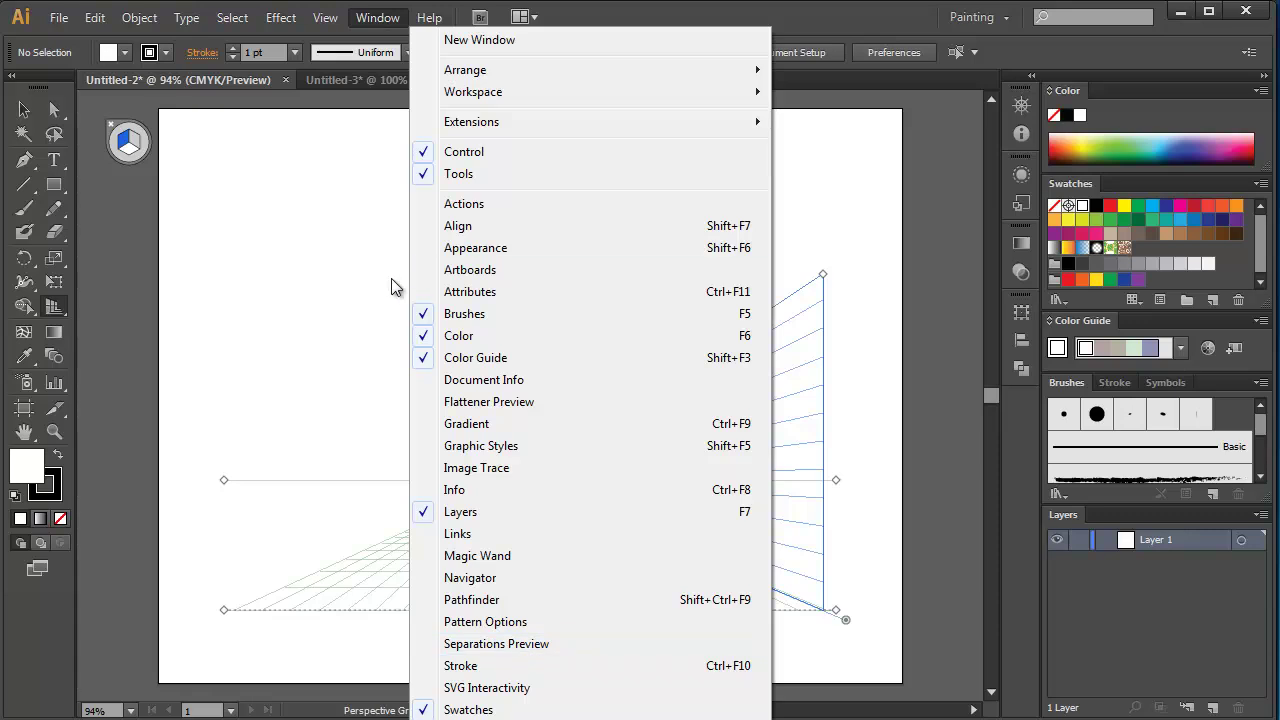
{"action": "mouse_move", "coordinate": [325, 18]}
{"action": "mouse_move", "coordinate": [384, 650]}
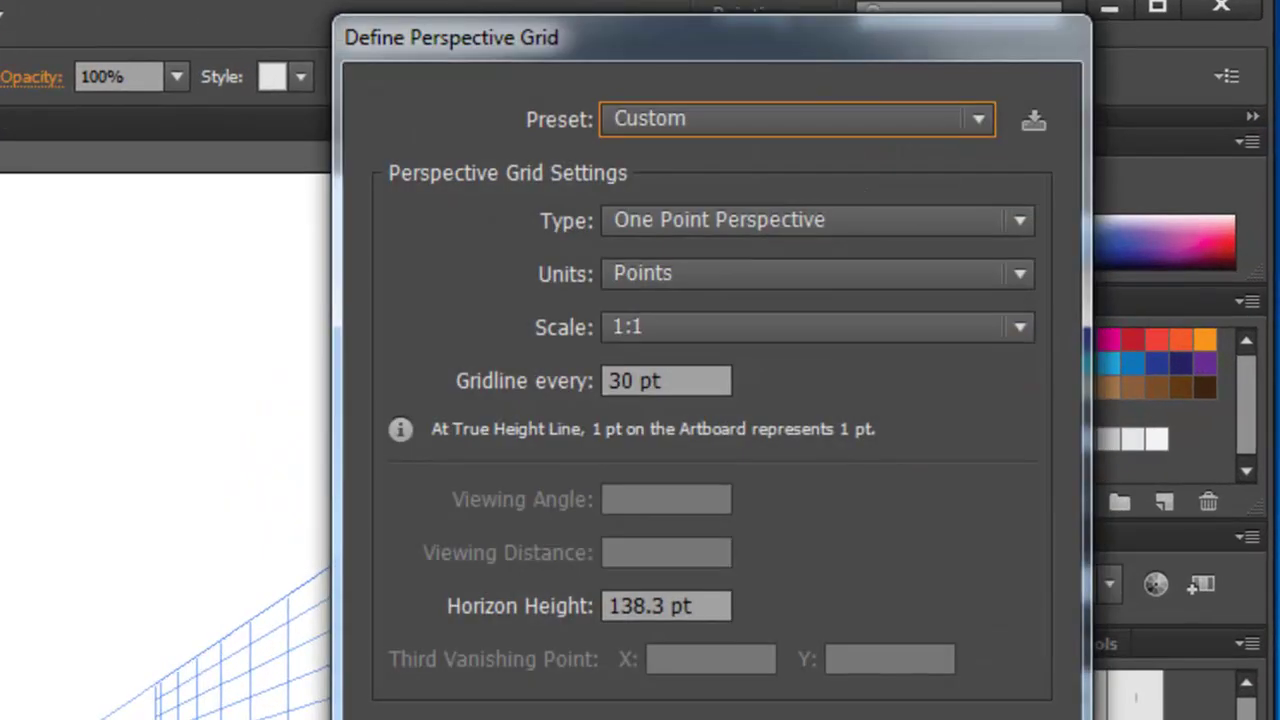
{"action": "left_click", "coordinate": [980, 117]}
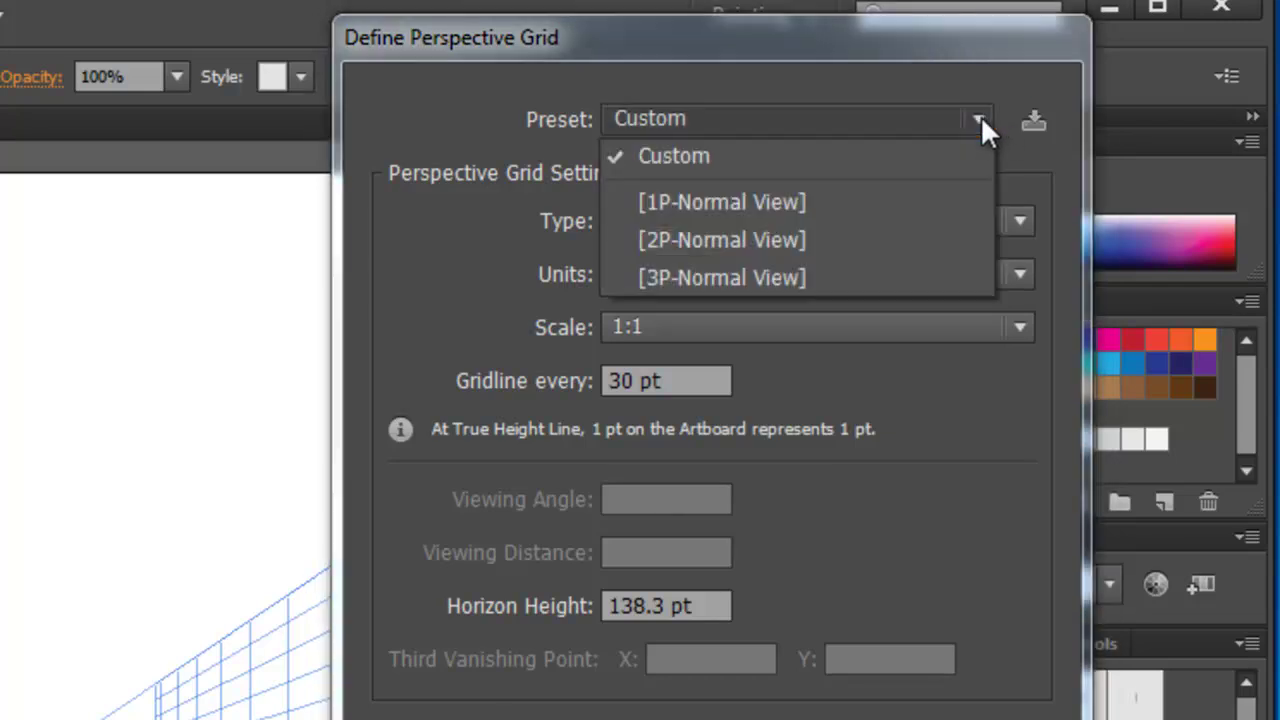
{"action": "left_click", "coordinate": [762, 240]}
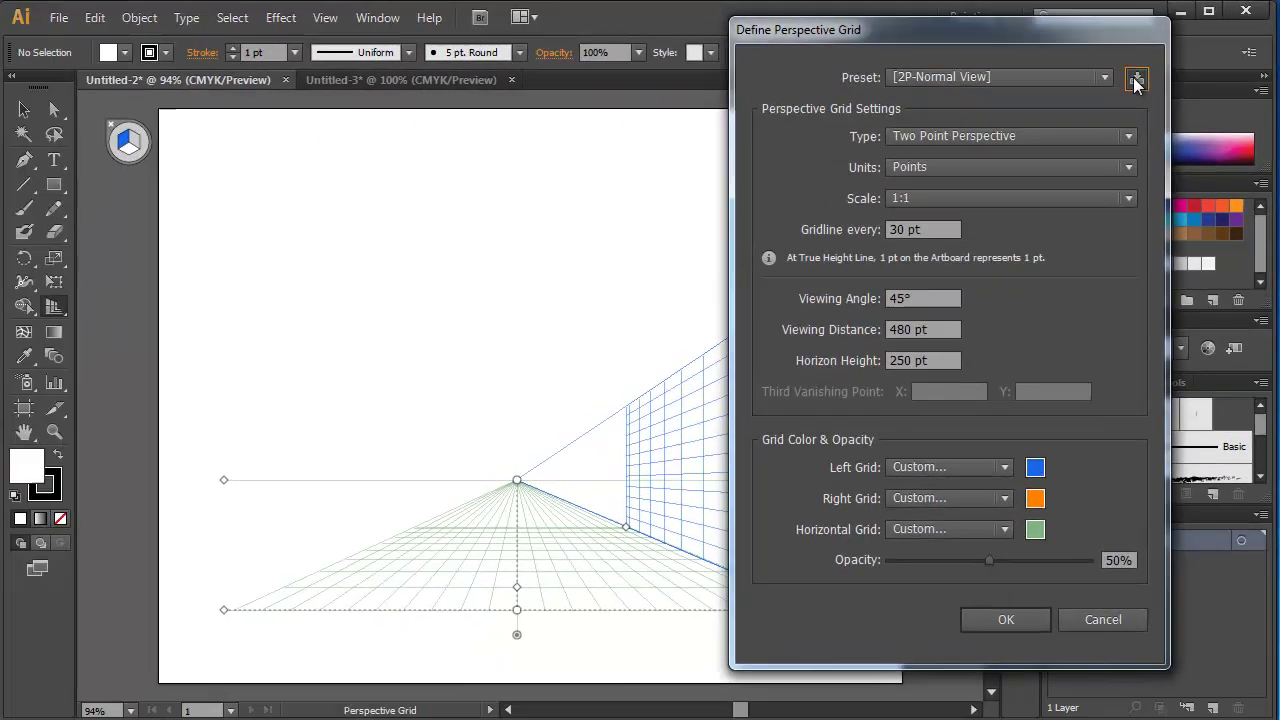
{"action": "left_click", "coordinate": [1033, 120]}
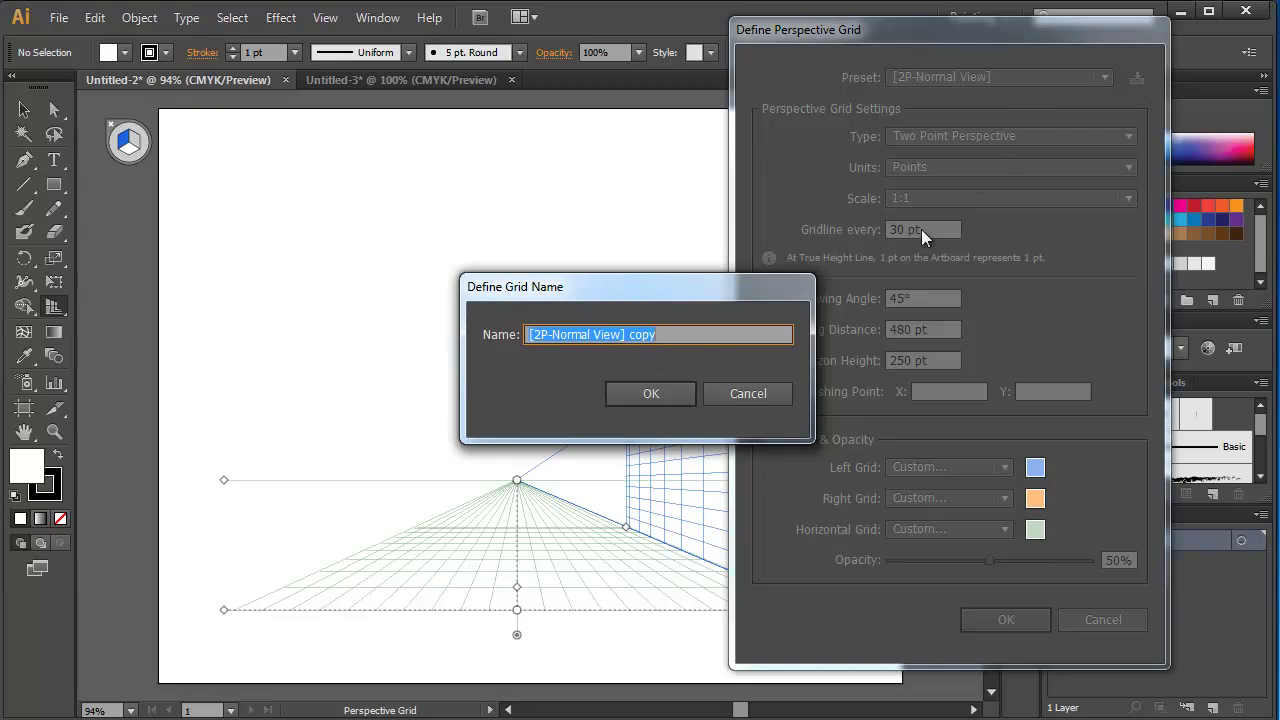
{"action": "left_click_drag", "start_coordinate": [666, 339], "coordinate": [524, 342]}
{"action": "left_click", "coordinate": [739, 391]}
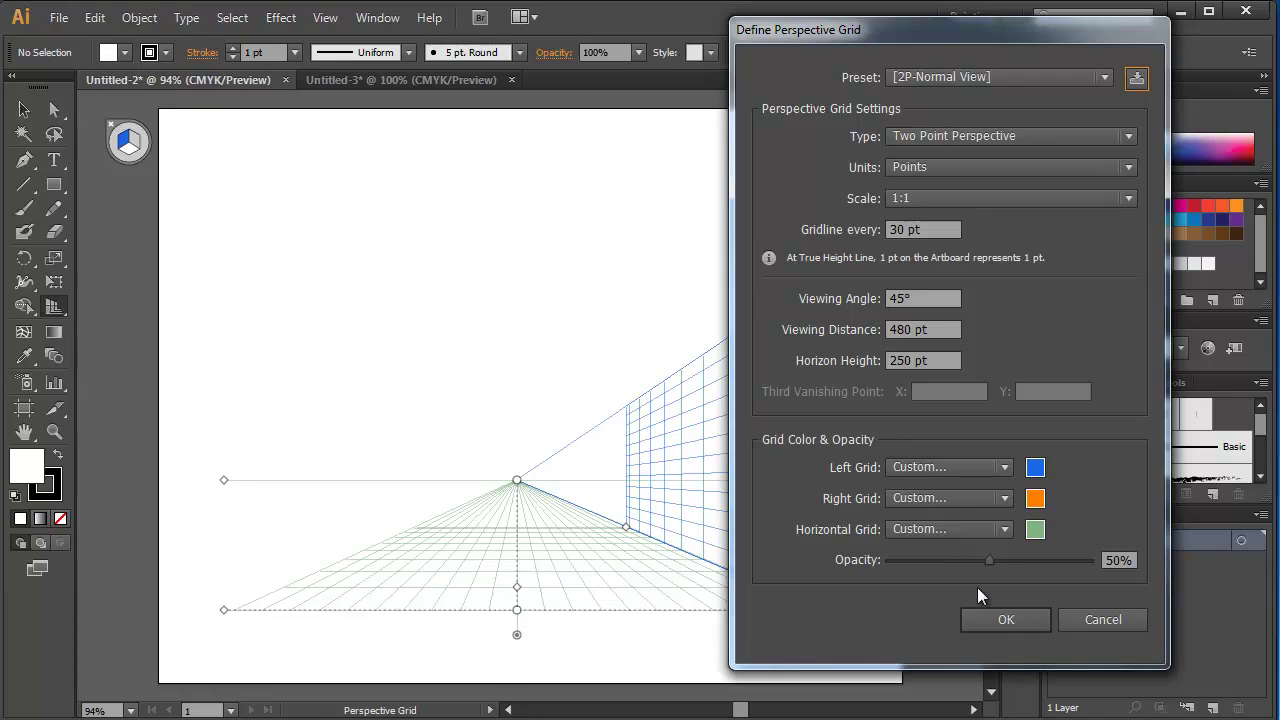
{"action": "left_click", "coordinate": [1002, 617]}
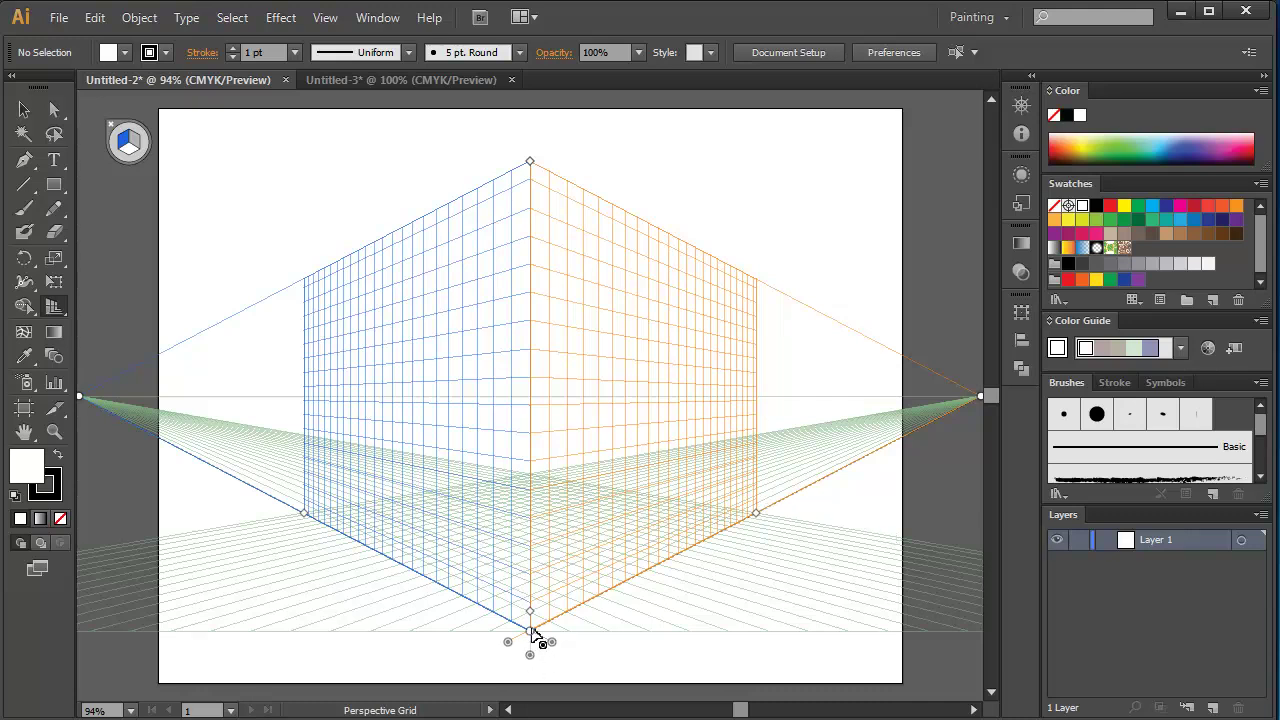
Move the grid's origin point away from the corner to the right and extend the orange grid plane slightly outward
{"action": "left_click_drag", "start_coordinate": [533, 637], "coordinate": [846, 531]}
{"action": "left_click_drag", "start_coordinate": [843, 645], "coordinate": [570, 688]}
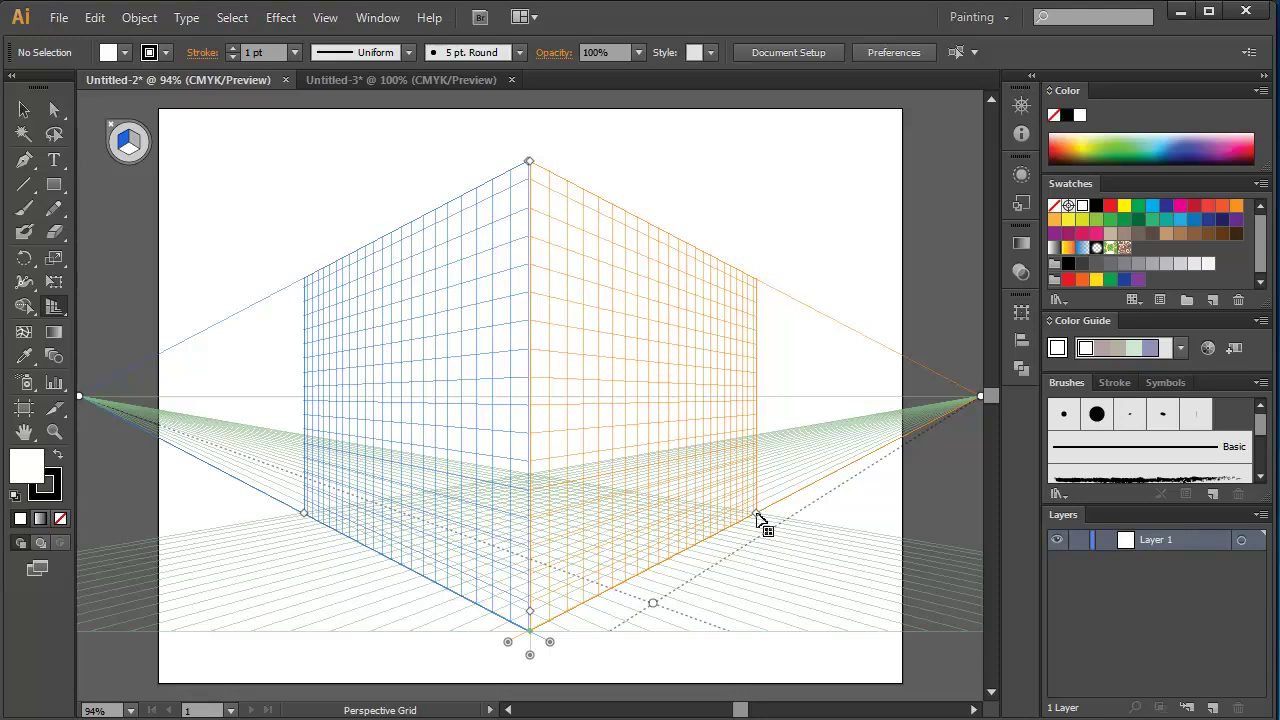
{"action": "left_click_drag", "start_coordinate": [757, 518], "coordinate": [790, 502]}
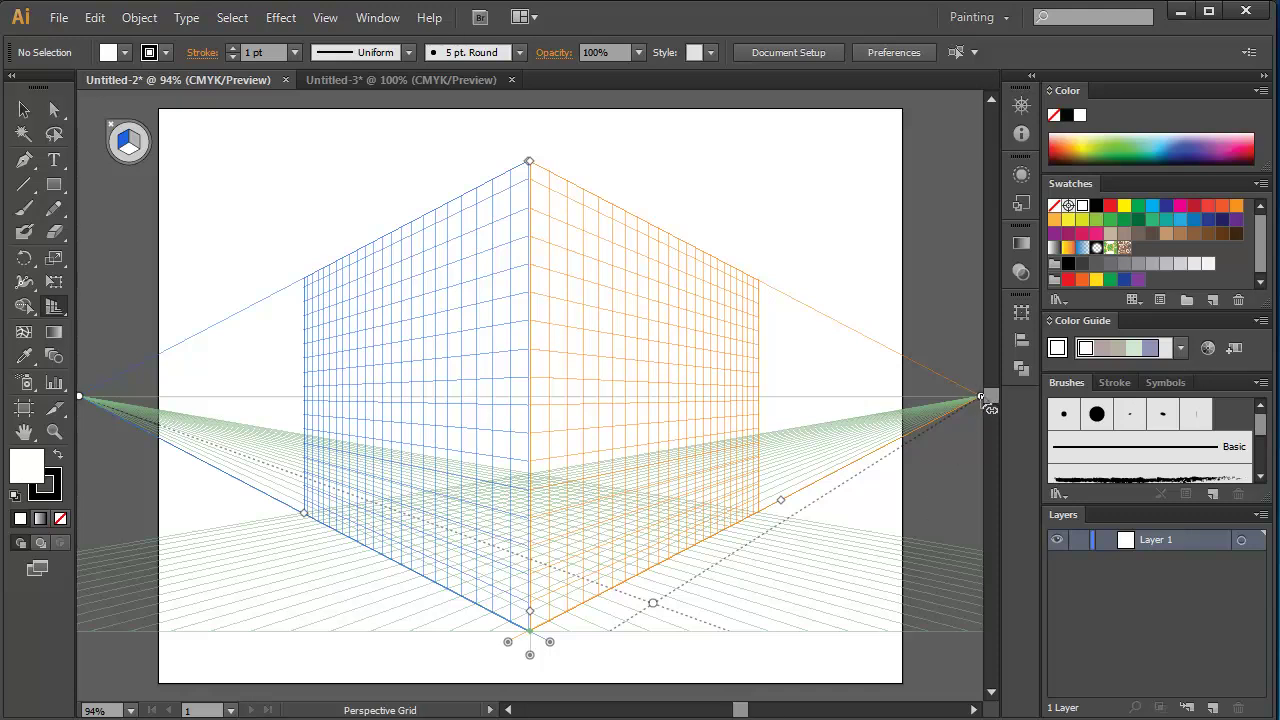
Adjust the left and right vanishing points along the horizon line, placing both well outside the artboard
{"action": "left_click_drag", "start_coordinate": [981, 398], "coordinate": [736, 396]}
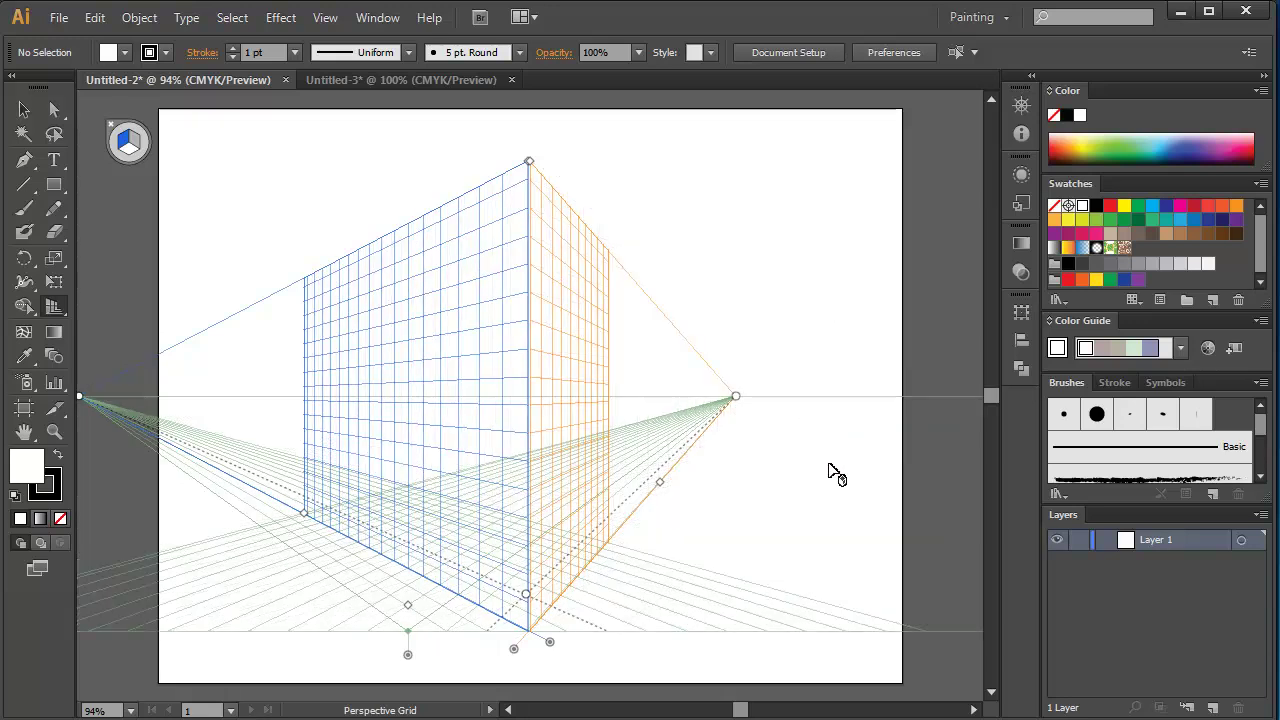
{"action": "left_click_drag", "start_coordinate": [736, 397], "coordinate": [979, 398]}
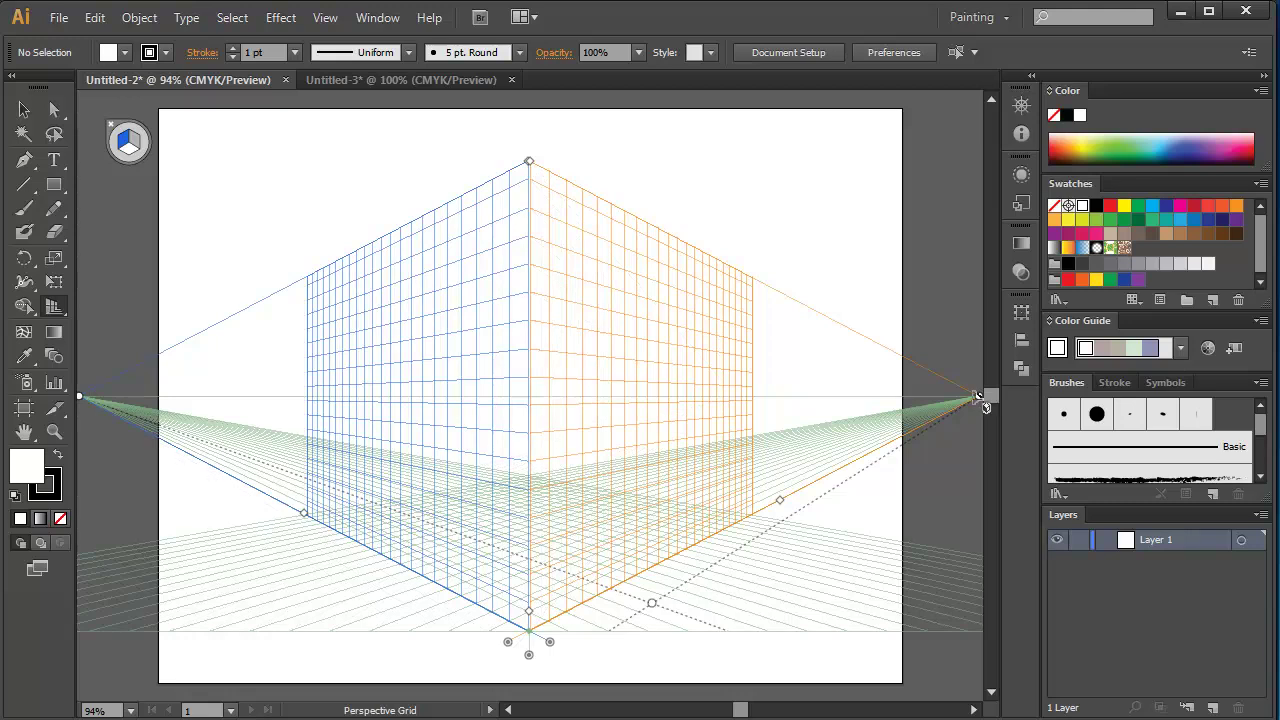
{"action": "key", "text": "ctrl+minus"}
{"action": "key", "text": "ctrl+minus"}
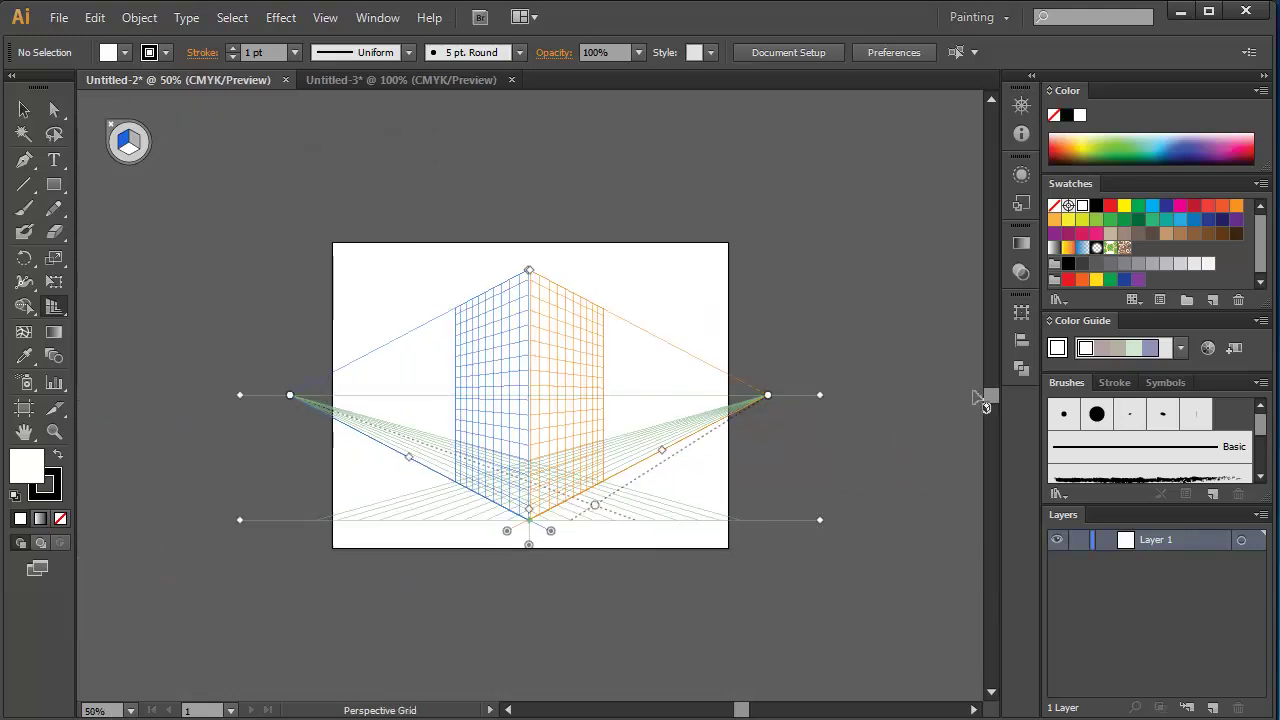
{"action": "left_click_drag", "start_coordinate": [768, 396], "coordinate": [898, 396]}
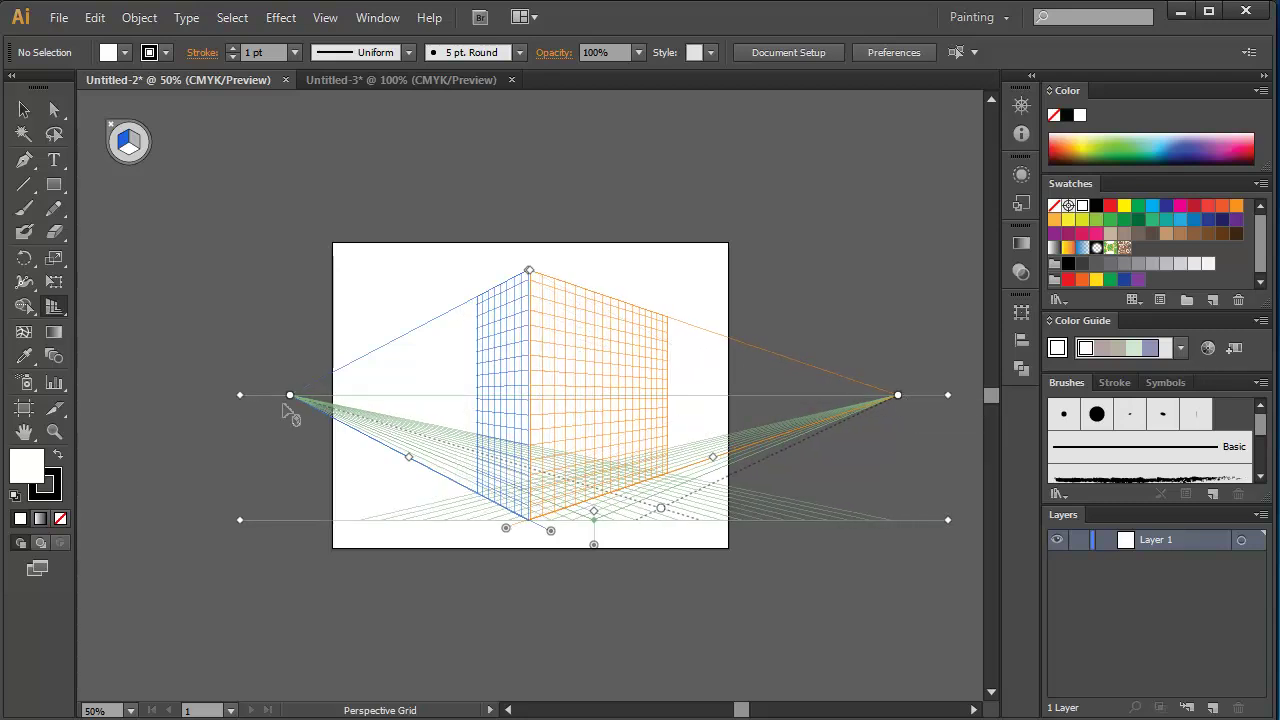
{"action": "left_click_drag", "start_coordinate": [290, 396], "coordinate": [155, 397]}
{"action": "left_click_drag", "start_coordinate": [898, 396], "coordinate": [928, 396]}
{"action": "left_click_drag", "start_coordinate": [155, 396], "coordinate": [124, 396]}
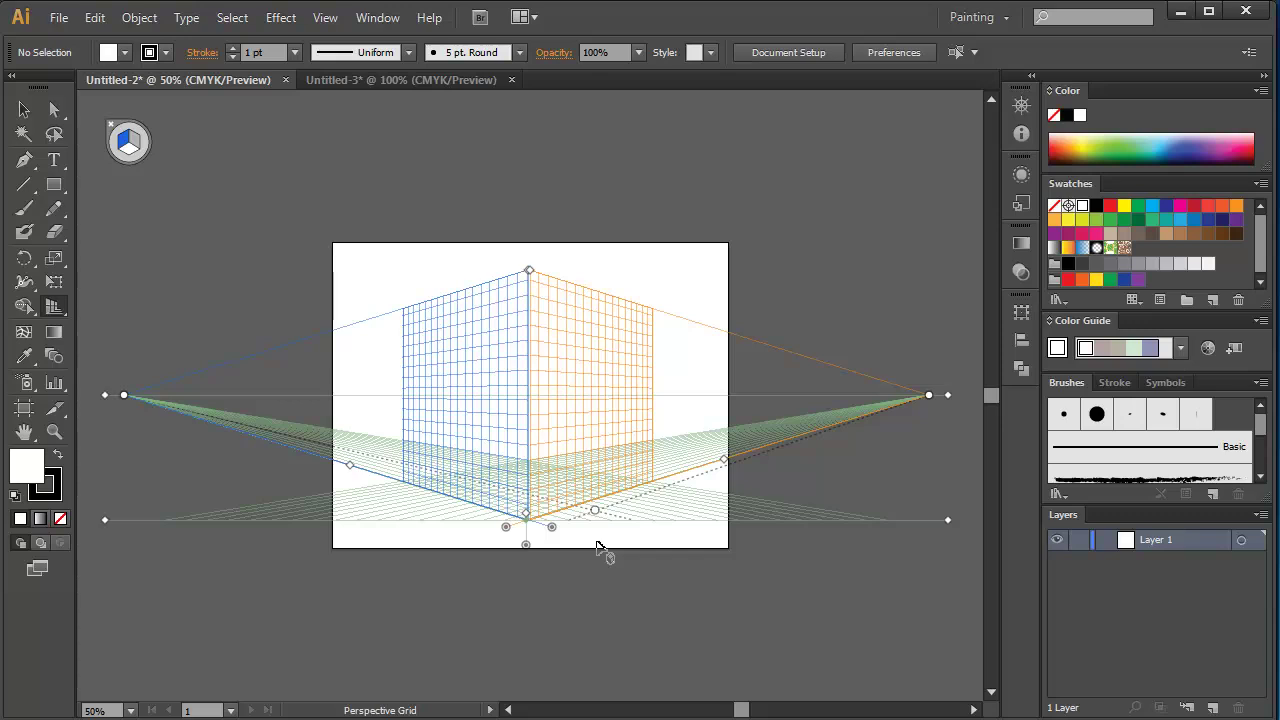
Try shortening the orange grid plane's extent toward the corner and undo the last extent change
{"action": "key", "text": "ctrl+minus"}
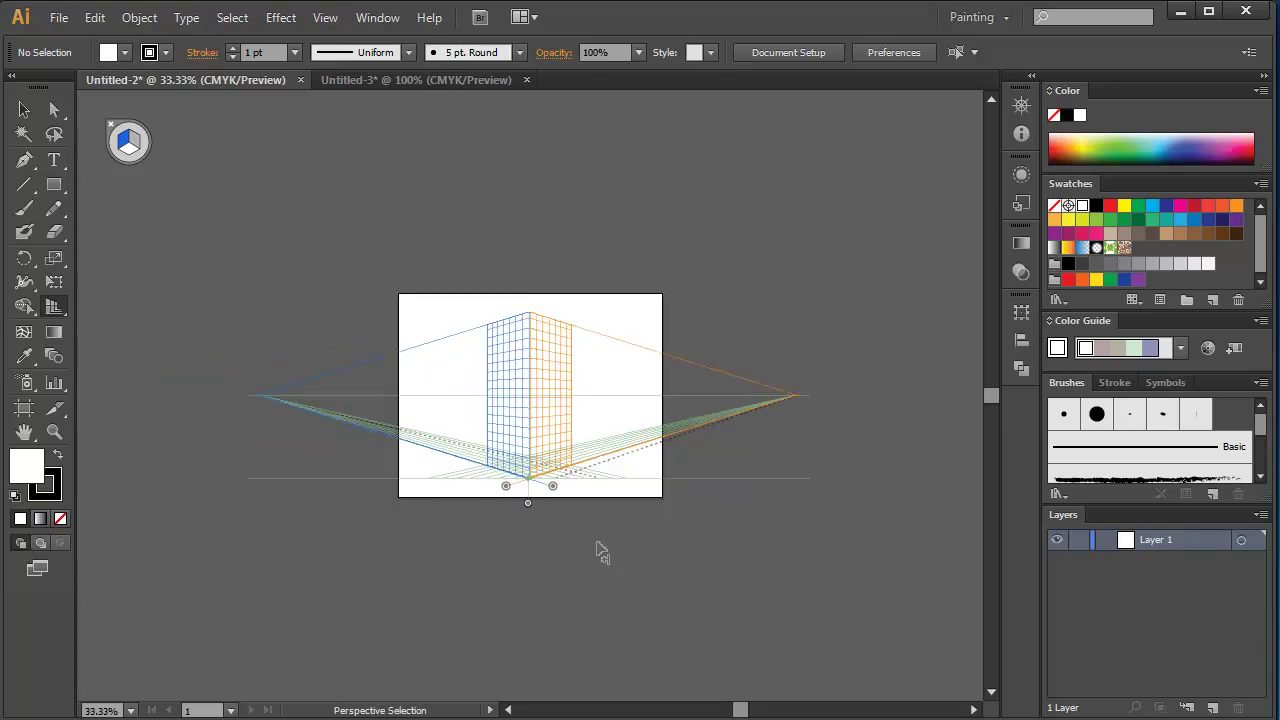
{"action": "key", "text": "ctrl+plus"}
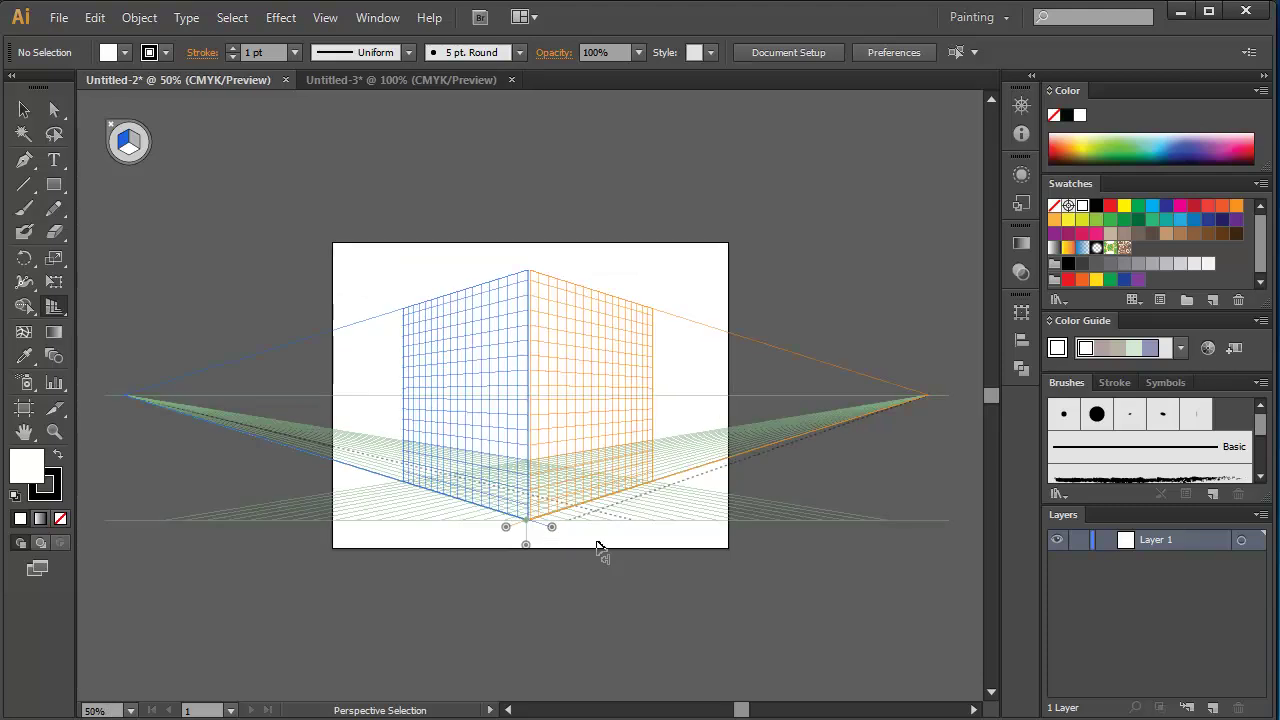
{"action": "key", "text": "ctrl+plus"}
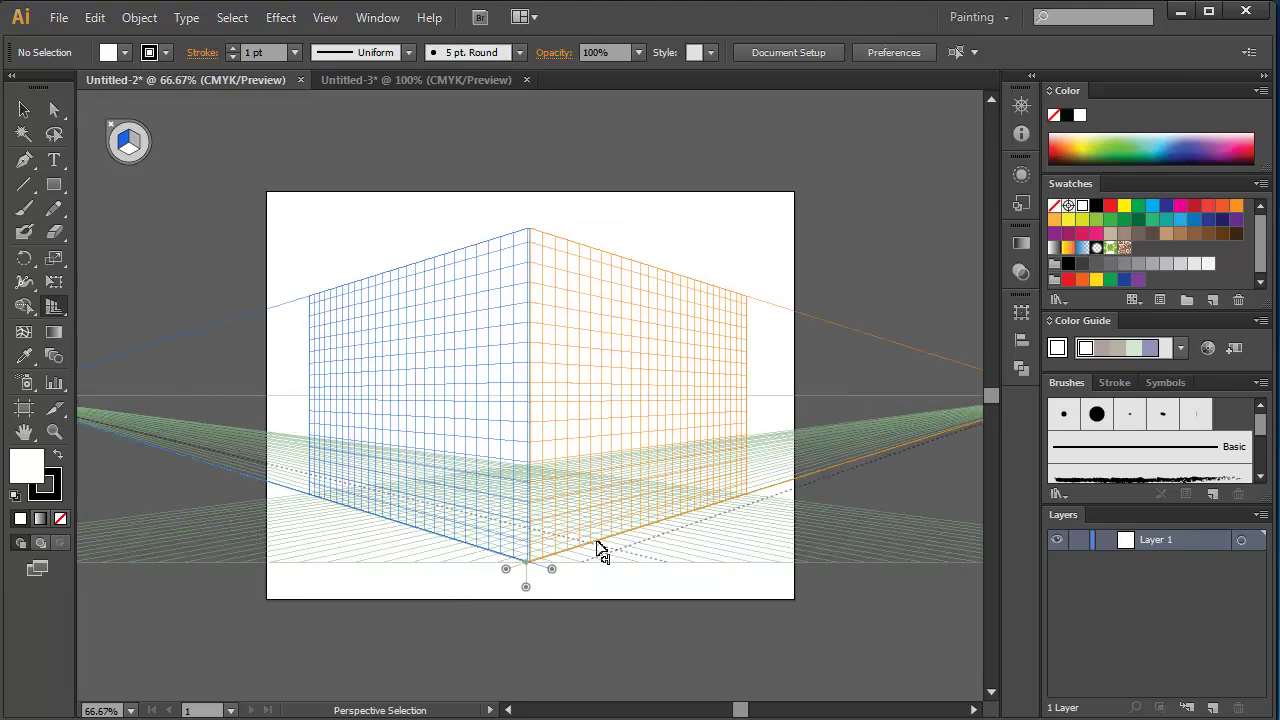
{"action": "key", "text": "shift+p"}
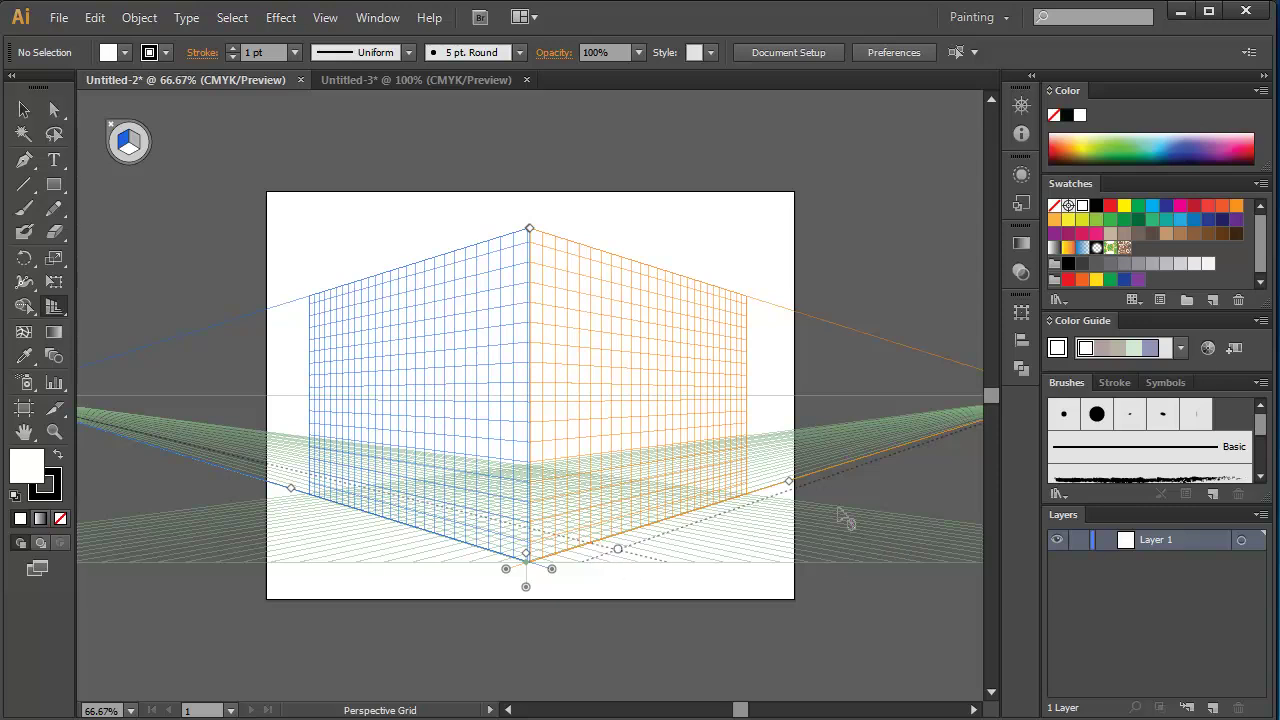
{"action": "key", "text": "ctrl+minus"}
{"action": "key", "text": "ctrl+minus"}
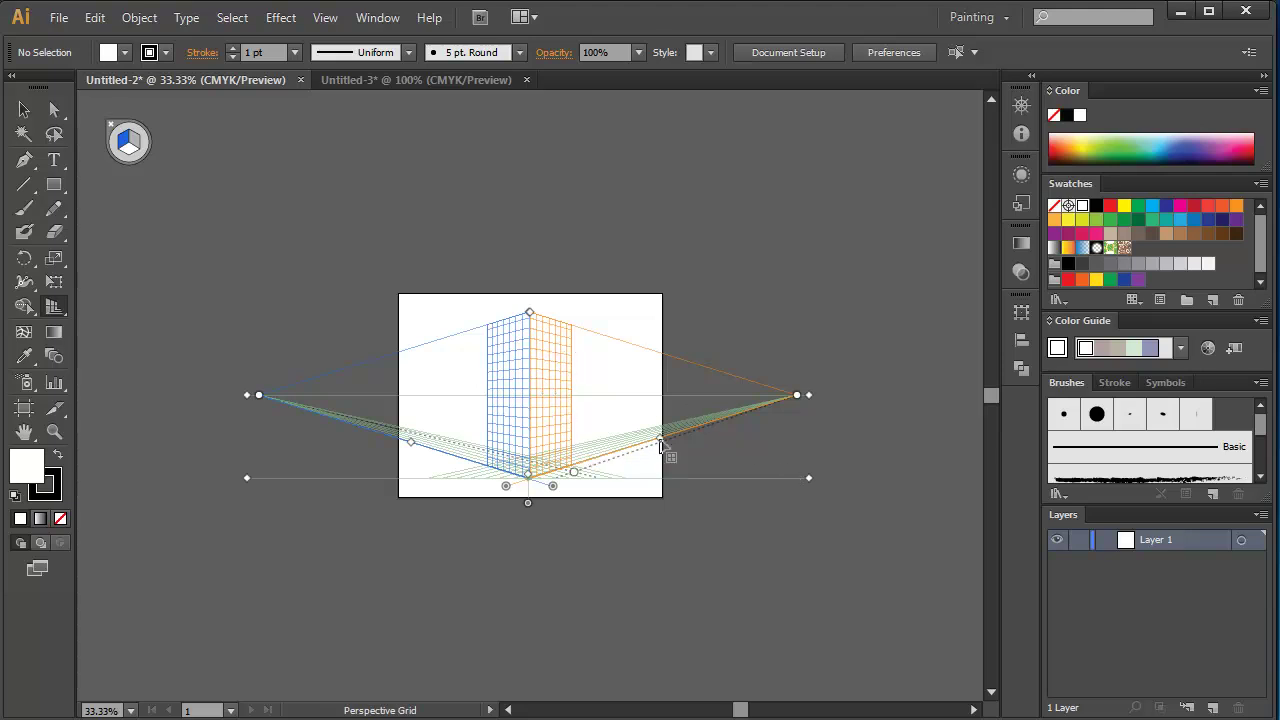
{"action": "left_click_drag", "start_coordinate": [660, 443], "coordinate": [533, 473]}
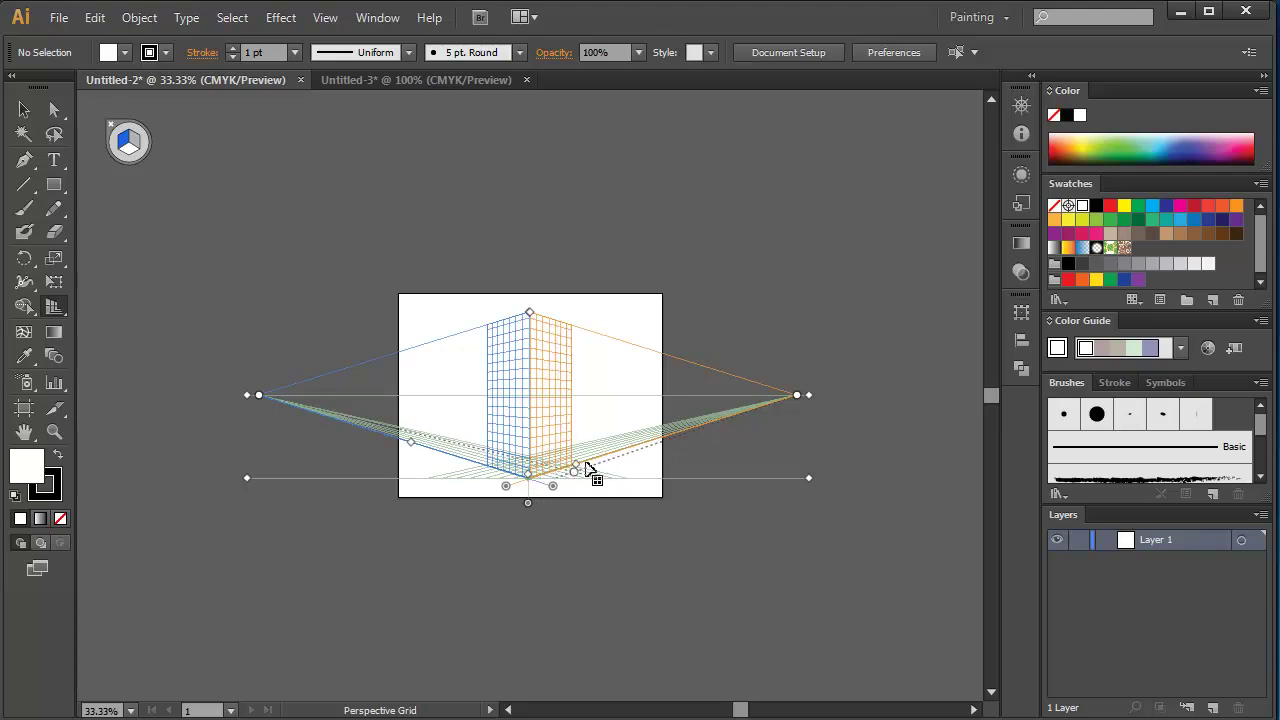
{"action": "key", "text": "ctrl+z"}
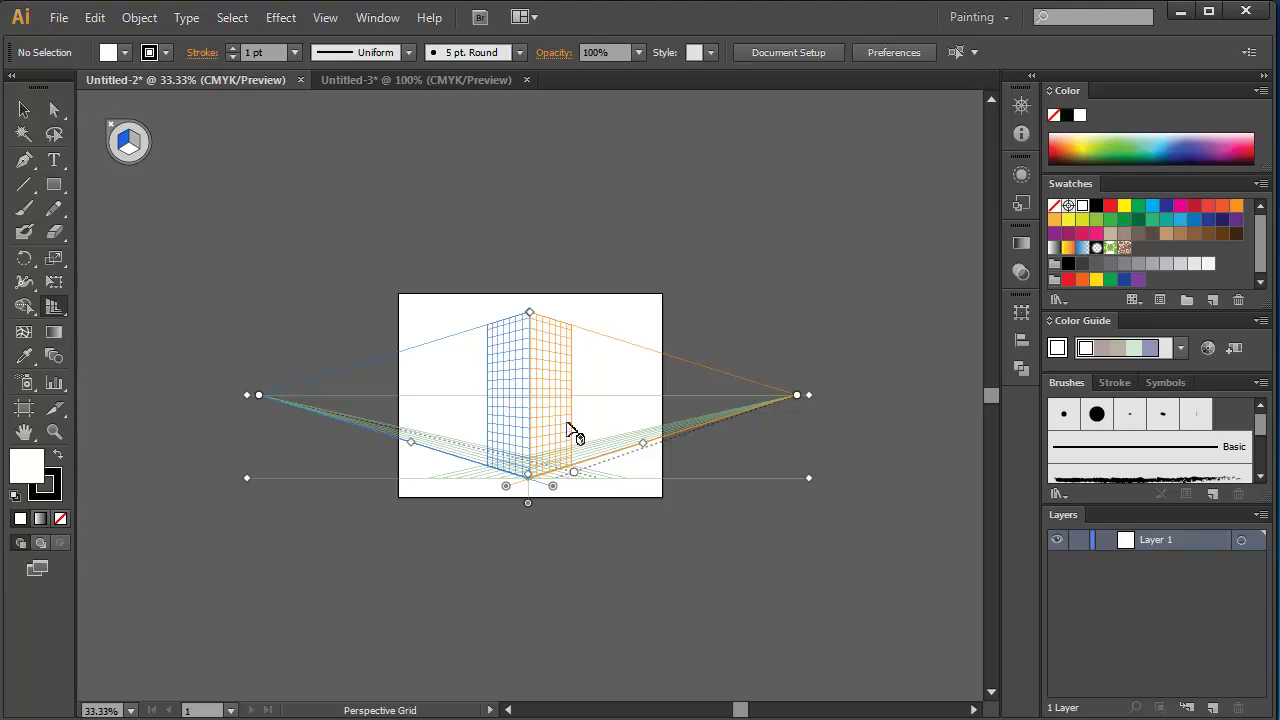
{"action": "key", "text": "ctrl+equal"}
{"action": "key", "text": "ctrl+equal"}
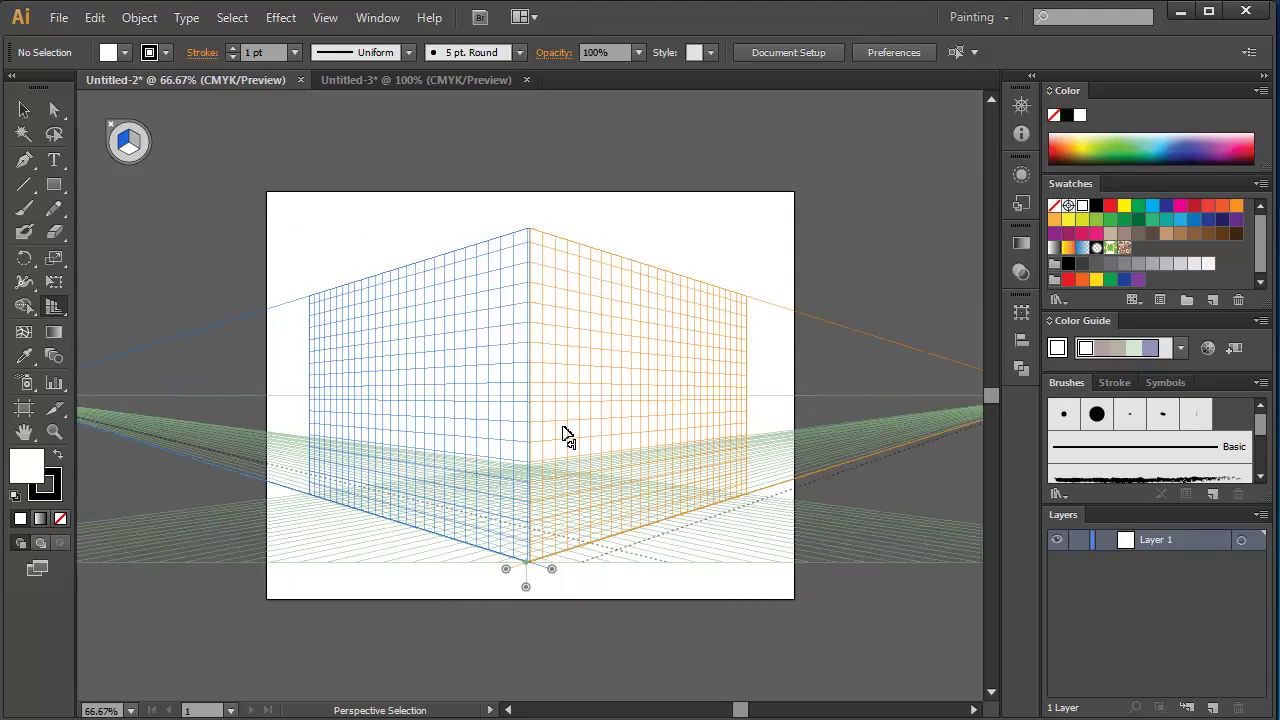
{"action": "key", "text": "shift+p"}
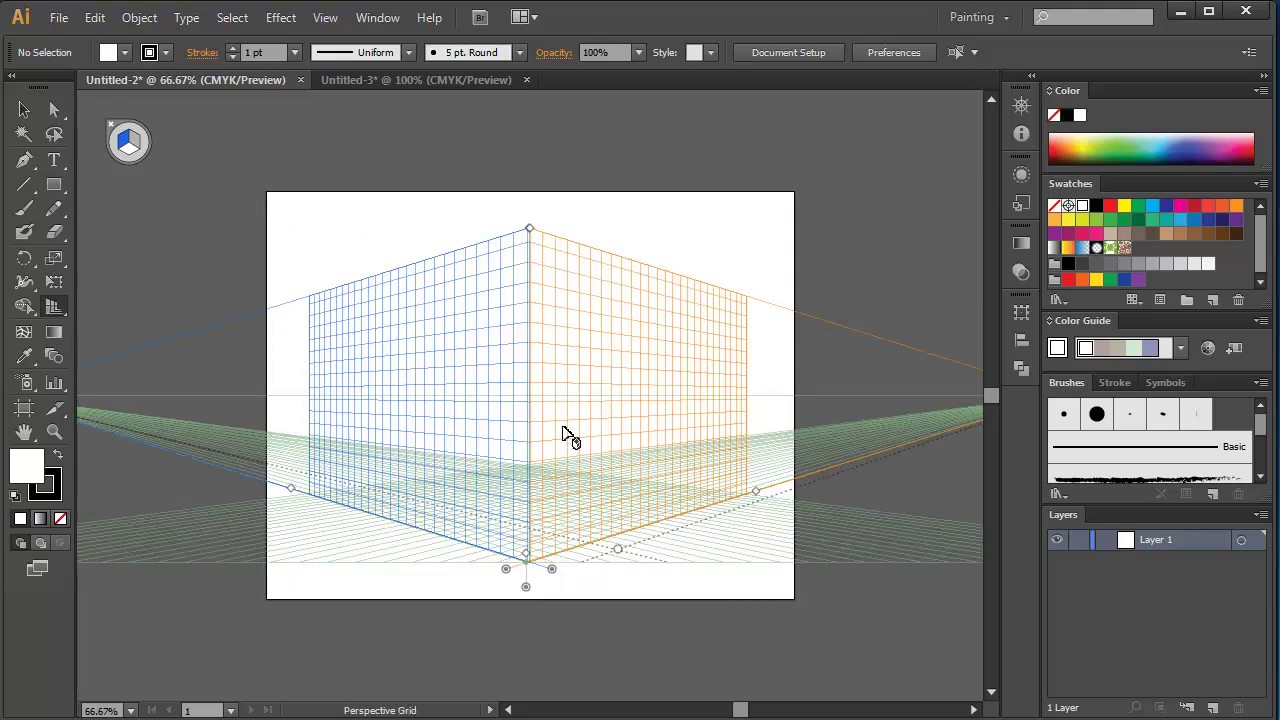
Redefine the perspective grid as three-point perspective using the [3P-Normal View] preset
{"action": "left_click", "coordinate": [335, 22]}
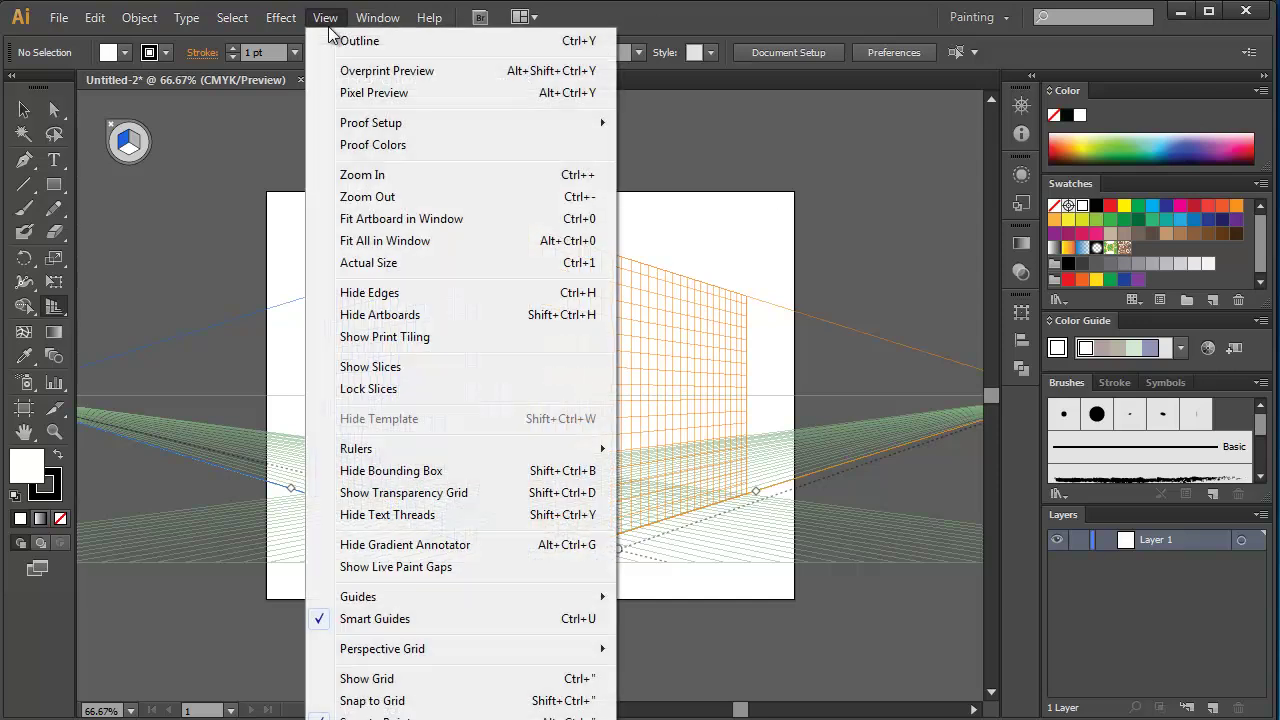
{"action": "mouse_move", "coordinate": [380, 655]}
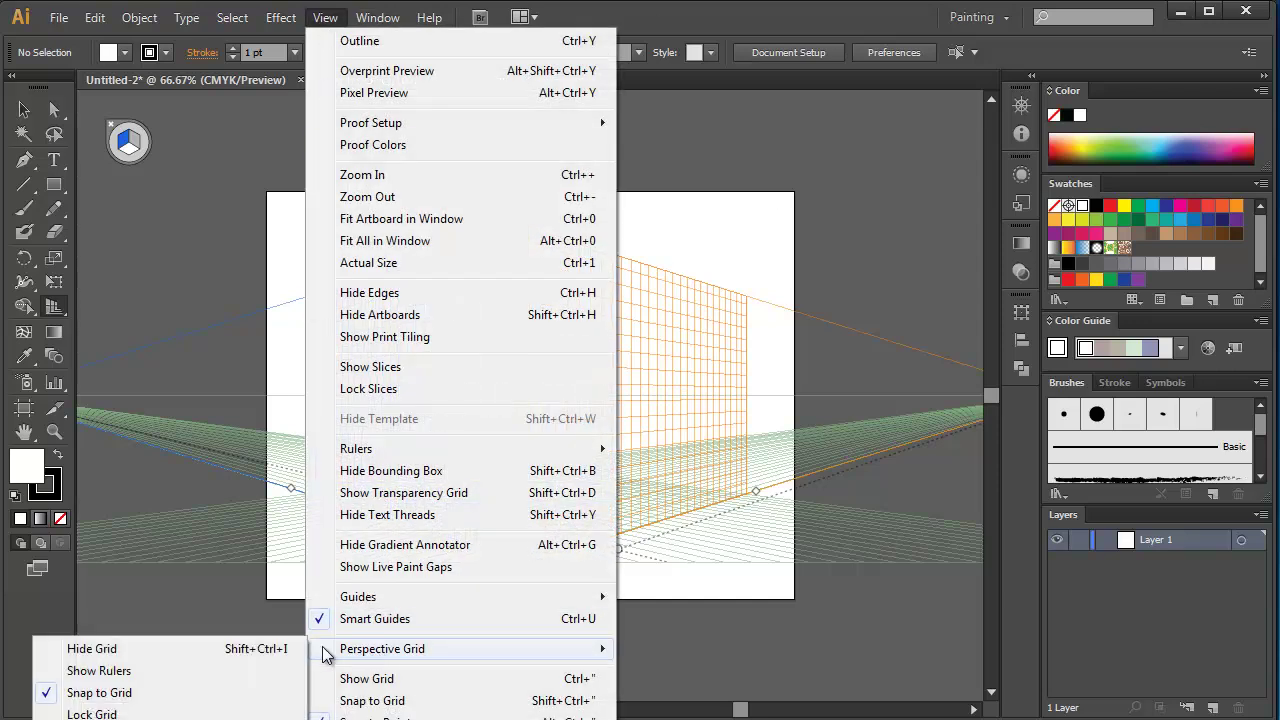
{"action": "left_click", "coordinate": [226, 718]}
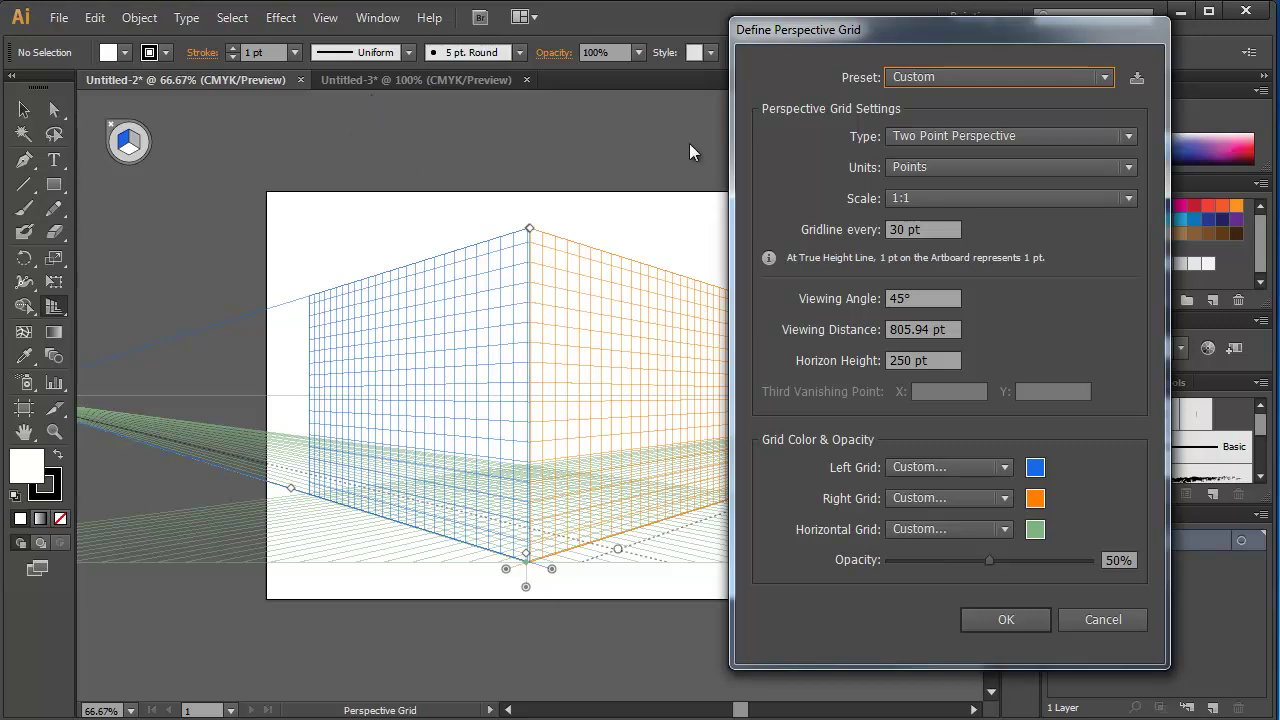
{"action": "left_click", "coordinate": [909, 75]}
{"action": "left_click", "coordinate": [921, 168]}
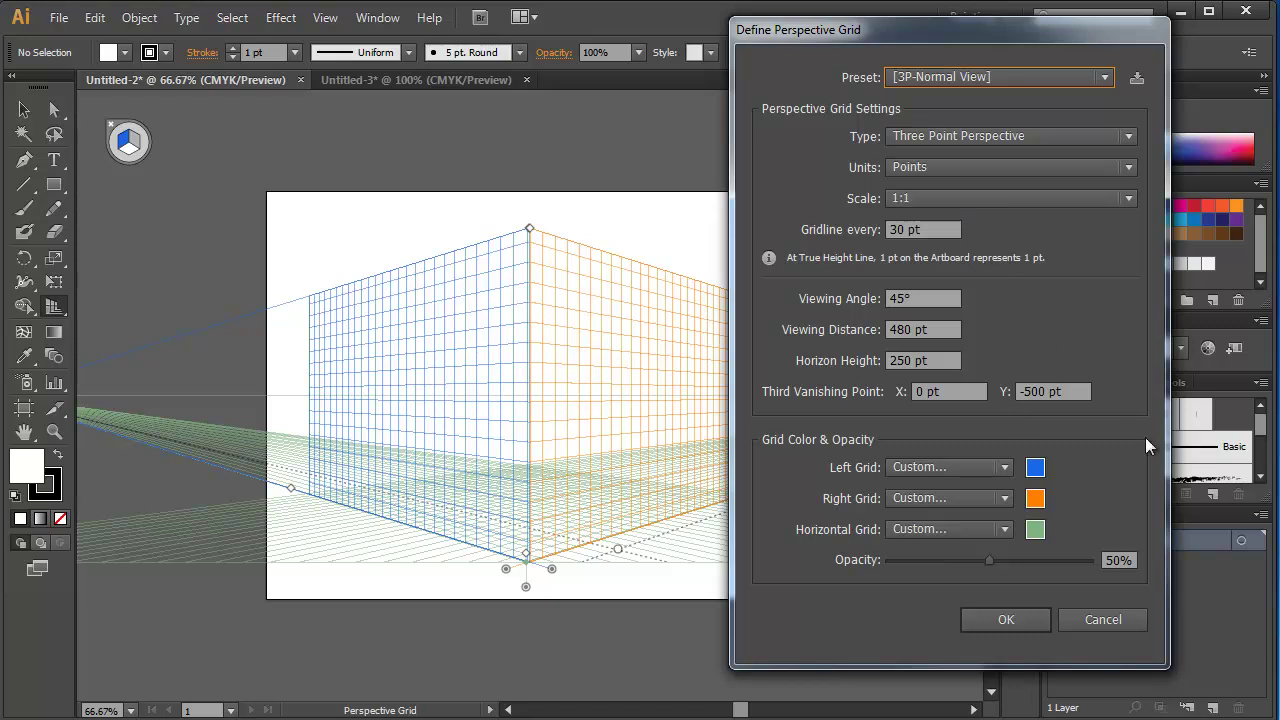
{"action": "left_click", "coordinate": [1009, 622]}
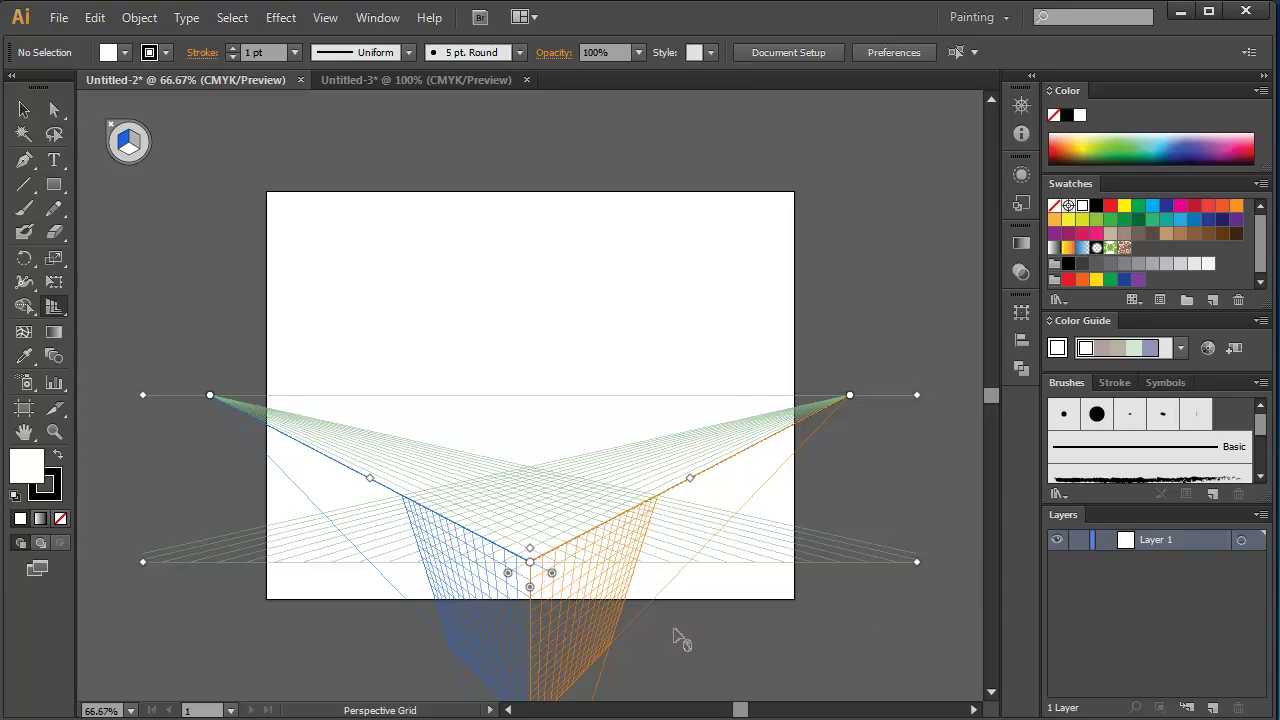
Move the third vanishing point from below the artboard to slightly above the horizon line
{"action": "mouse_move", "coordinate": [994, 395]}
{"action": "left_mouse_down"}
{"action": "mouse_move", "coordinate": [997, 419]}
{"action": "mouse_move", "coordinate": [1005, 402]}
{"action": "left_mouse_up"}
{"action": "left_click", "coordinate": [991, 691]}
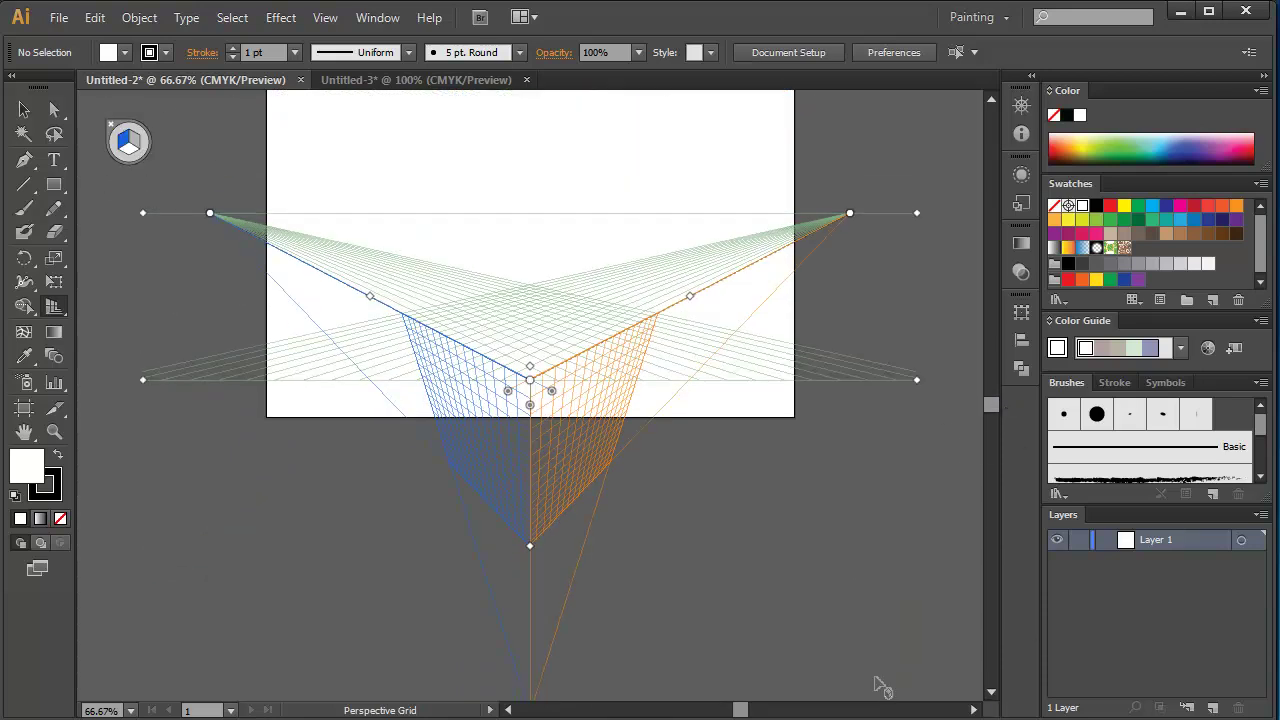
{"action": "left_click", "coordinate": [992, 691]}
{"action": "left_click", "coordinate": [992, 691]}
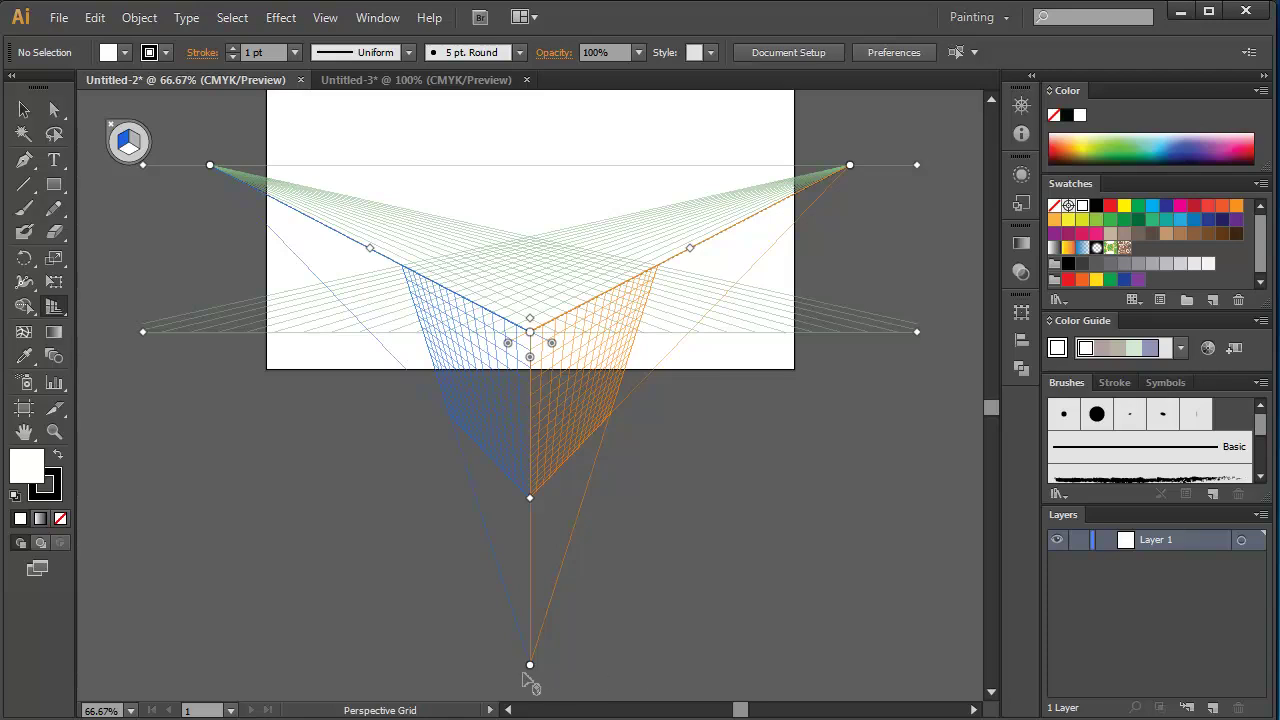
{"action": "left_click_drag", "start_coordinate": [530, 666], "coordinate": [525, 108]}
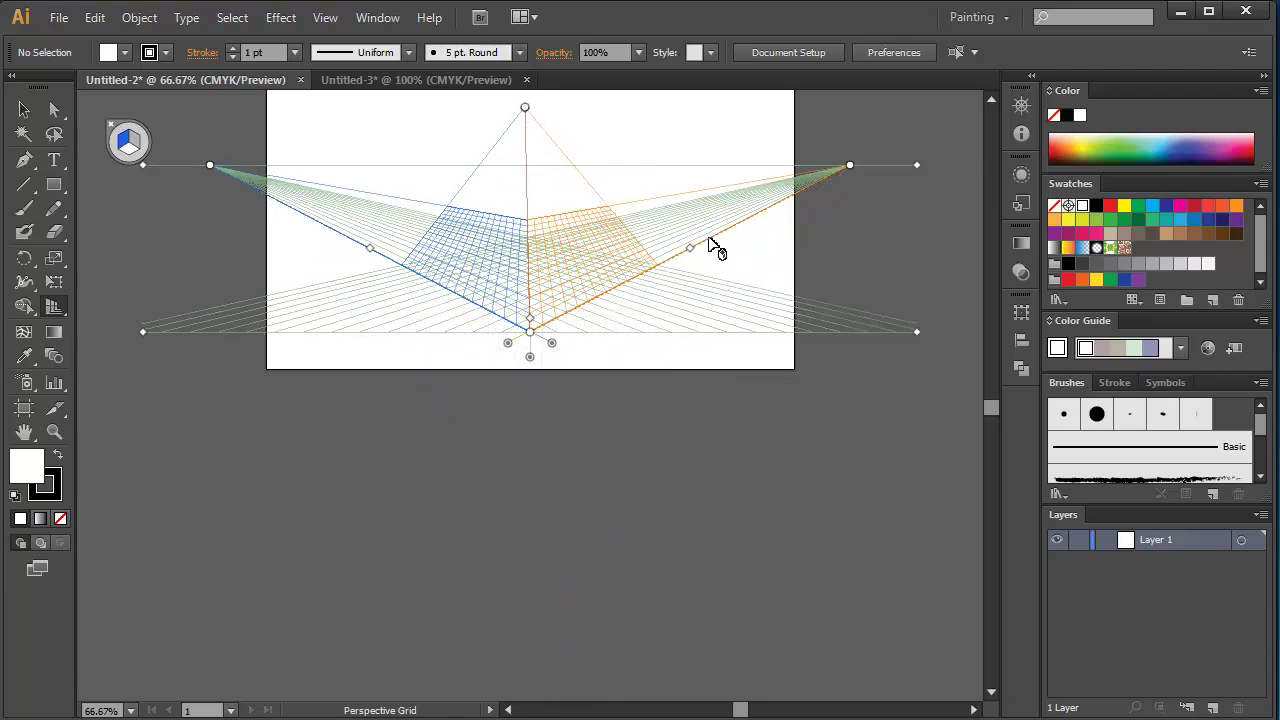
Raise the third vanishing point far above the artboard, keeping it roughly centred over the grid's corner
{"action": "left_click", "coordinate": [991, 100]}
{"action": "left_click", "coordinate": [991, 100]}
{"action": "left_click", "coordinate": [991, 100]}
{"action": "left_click", "coordinate": [991, 100]}
{"action": "left_click", "coordinate": [991, 100]}
{"action": "left_click", "coordinate": [991, 100]}
{"action": "left_click", "coordinate": [991, 100]}
{"action": "left_click", "coordinate": [991, 100]}
{"action": "left_click", "coordinate": [991, 100]}
{"action": "left_click", "coordinate": [991, 100]}
{"action": "left_click", "coordinate": [991, 100]}
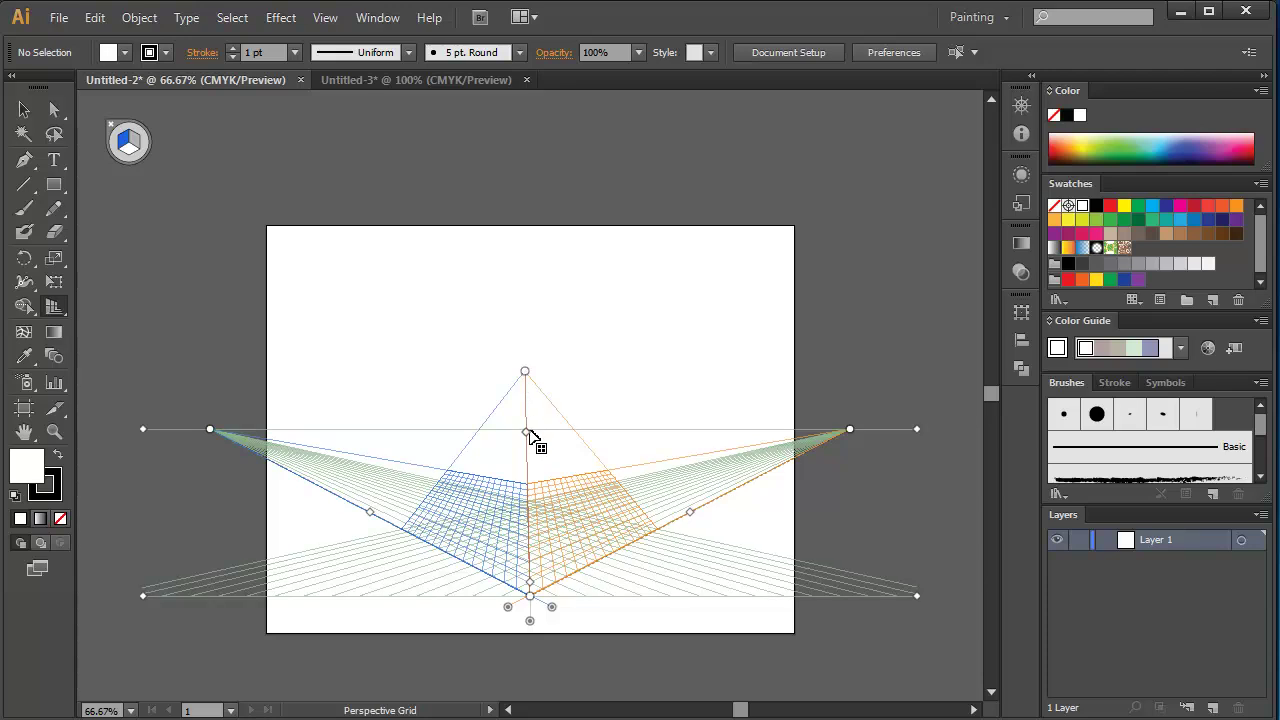
{"action": "left_click_drag", "start_coordinate": [526, 372], "coordinate": [536, 92]}
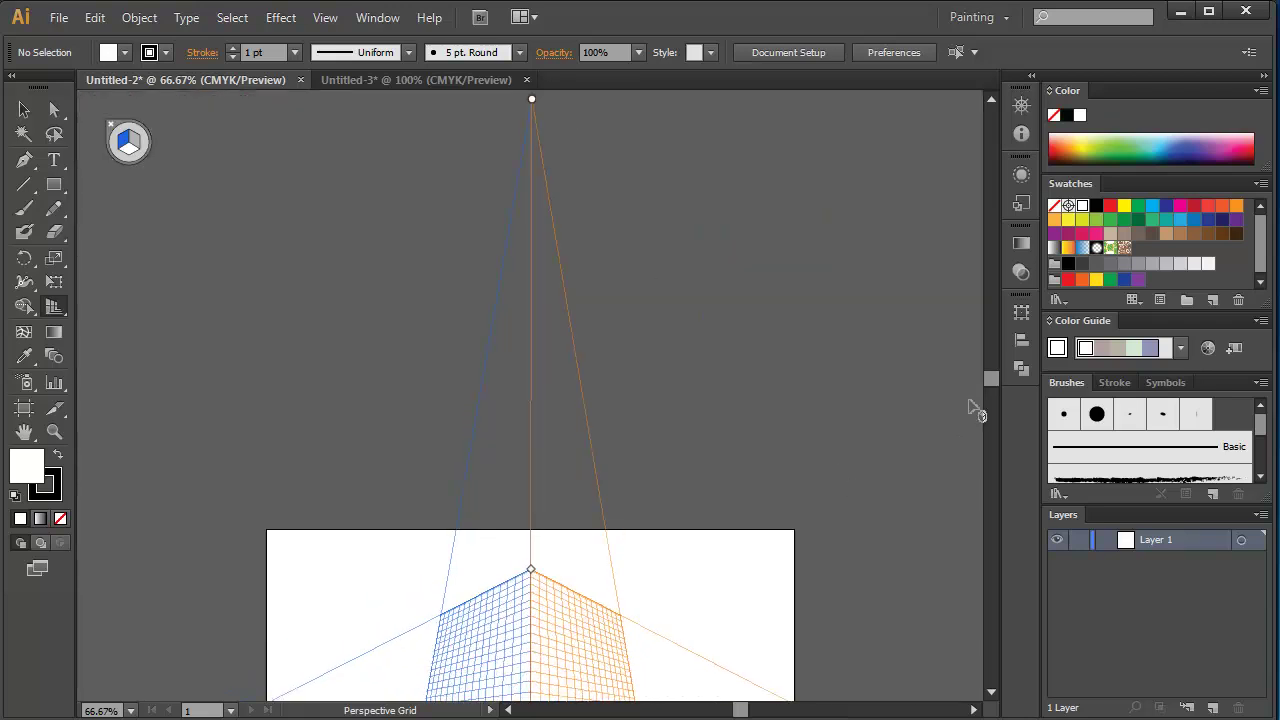
{"action": "left_click_drag", "start_coordinate": [991, 379], "coordinate": [993, 397]}
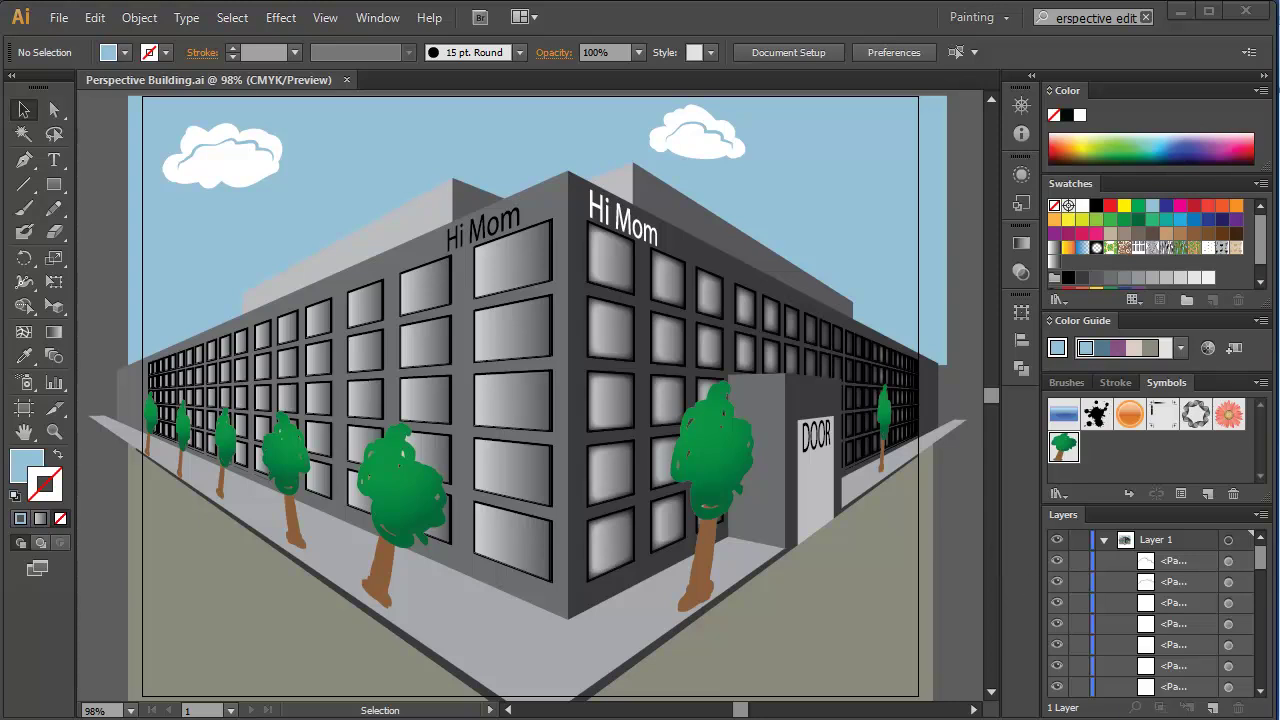
Switch to Firefox to examine the New York street corner photo on Bing Images as a perspective reference
{"action": "key", "text": "alt+Tab"}
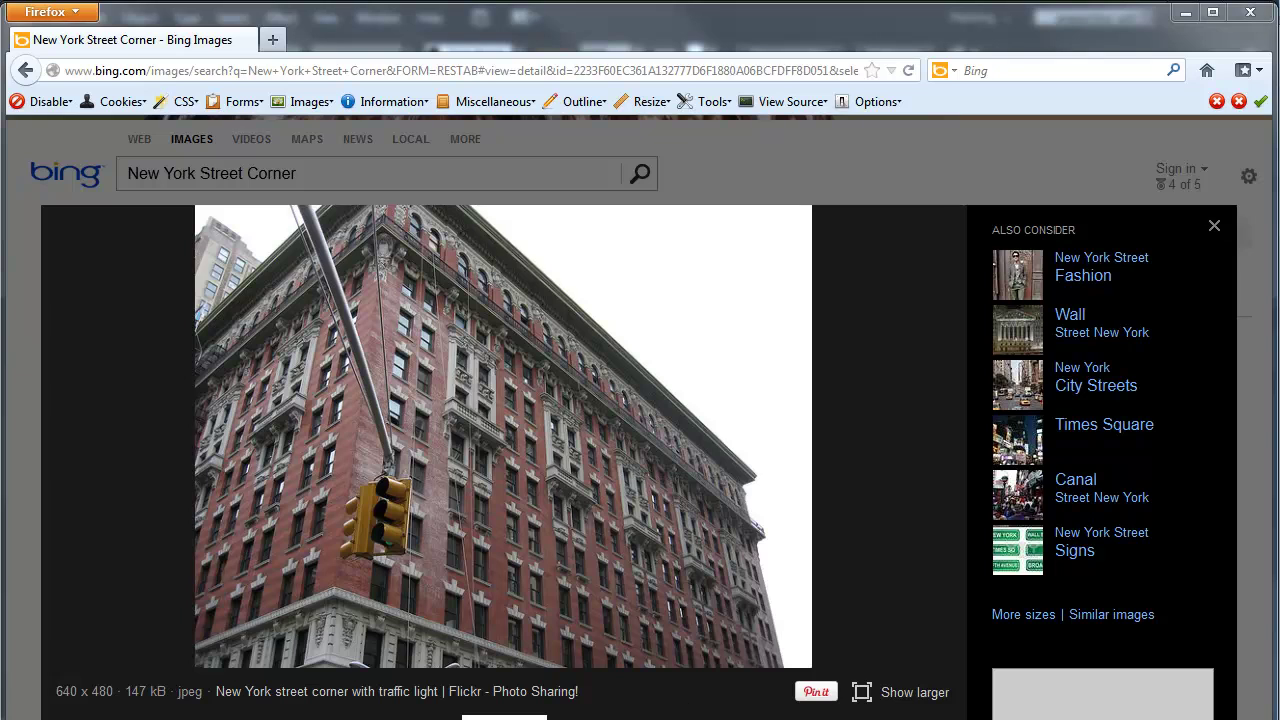
Browse the New York street corner photos on Bing Images for perspective cues in the buildings, and return to Illustrator
{"action": "key", "text": "Right"}
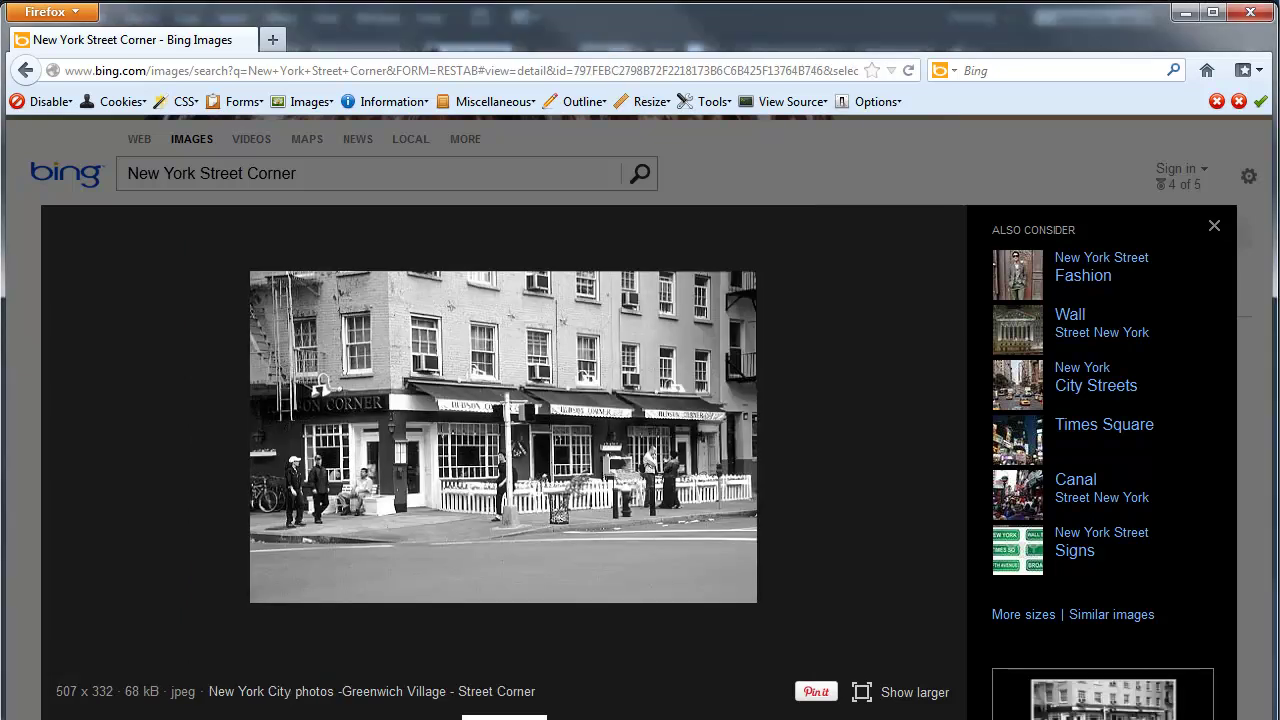
{"action": "key", "text": "Left"}
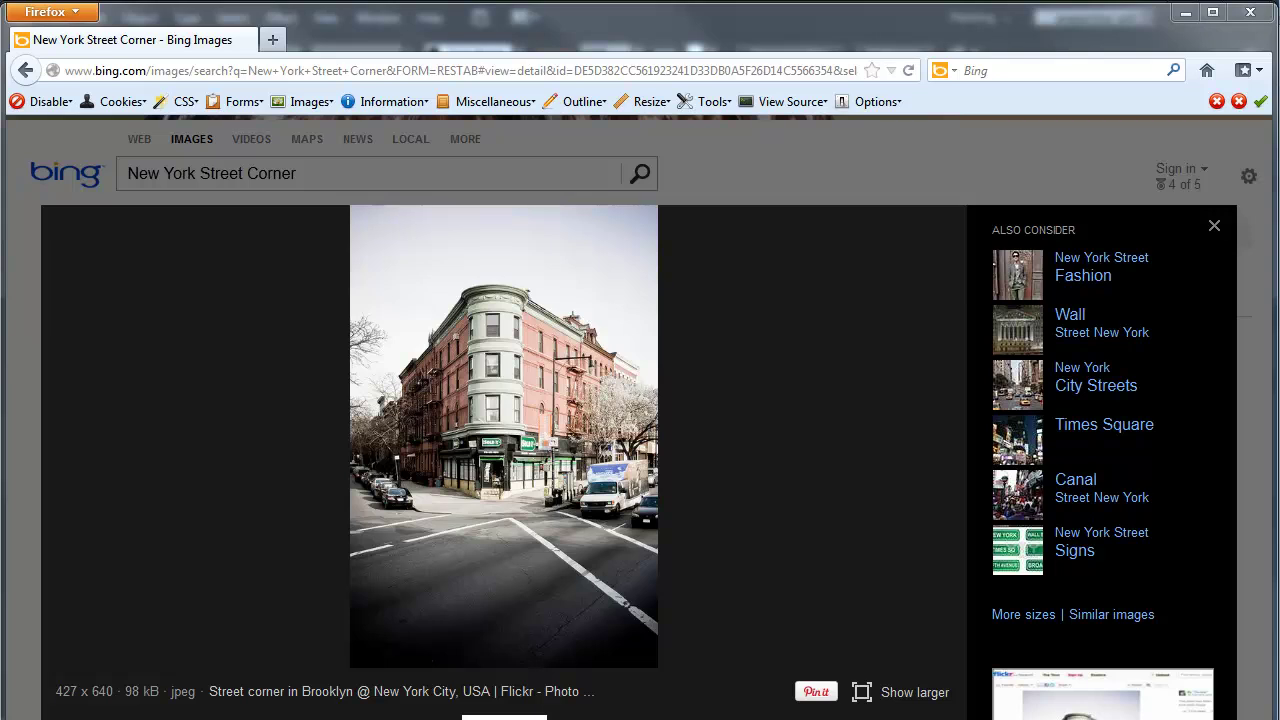
{"action": "key", "text": "Left"}
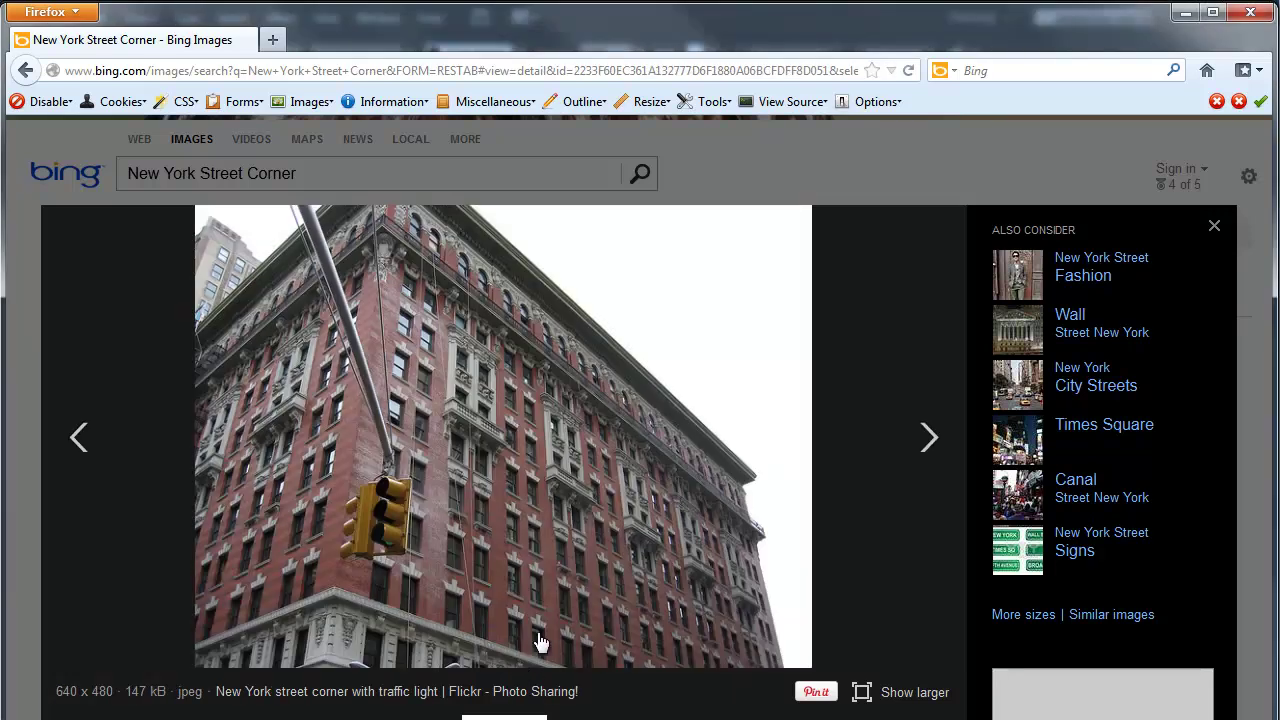
{"action": "key", "text": "Left"}
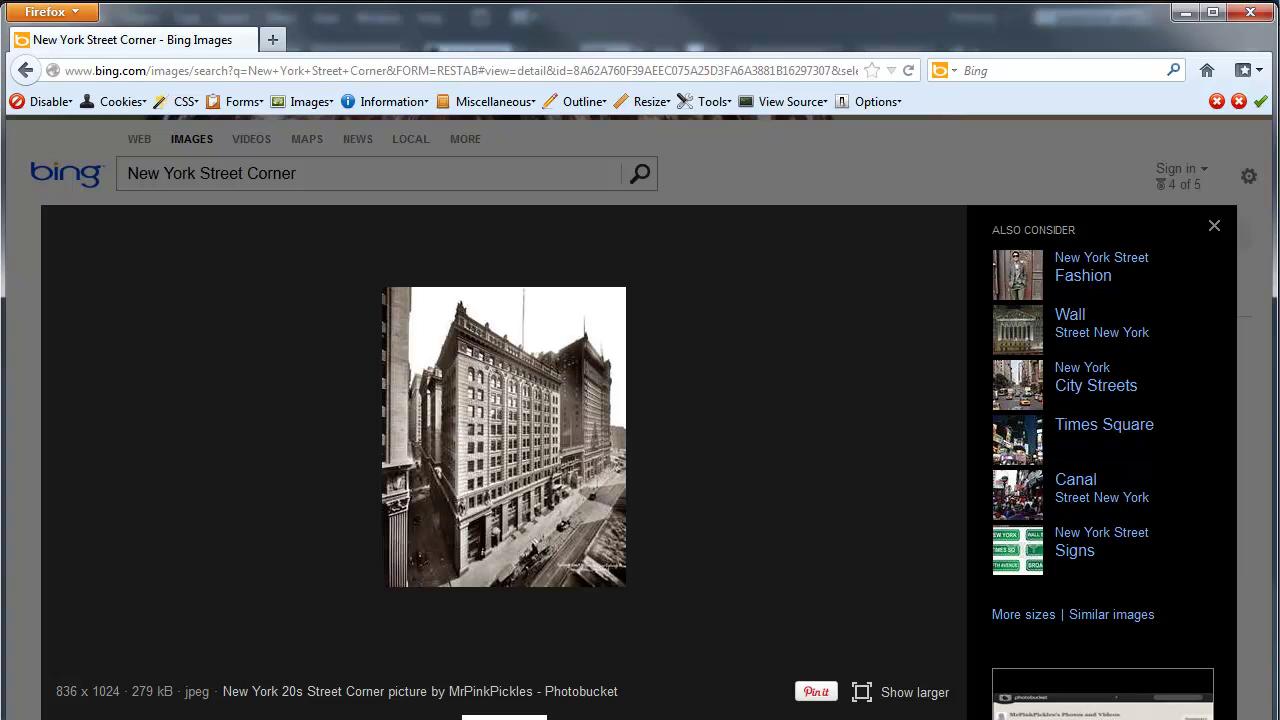
{"action": "key", "text": "Left"}
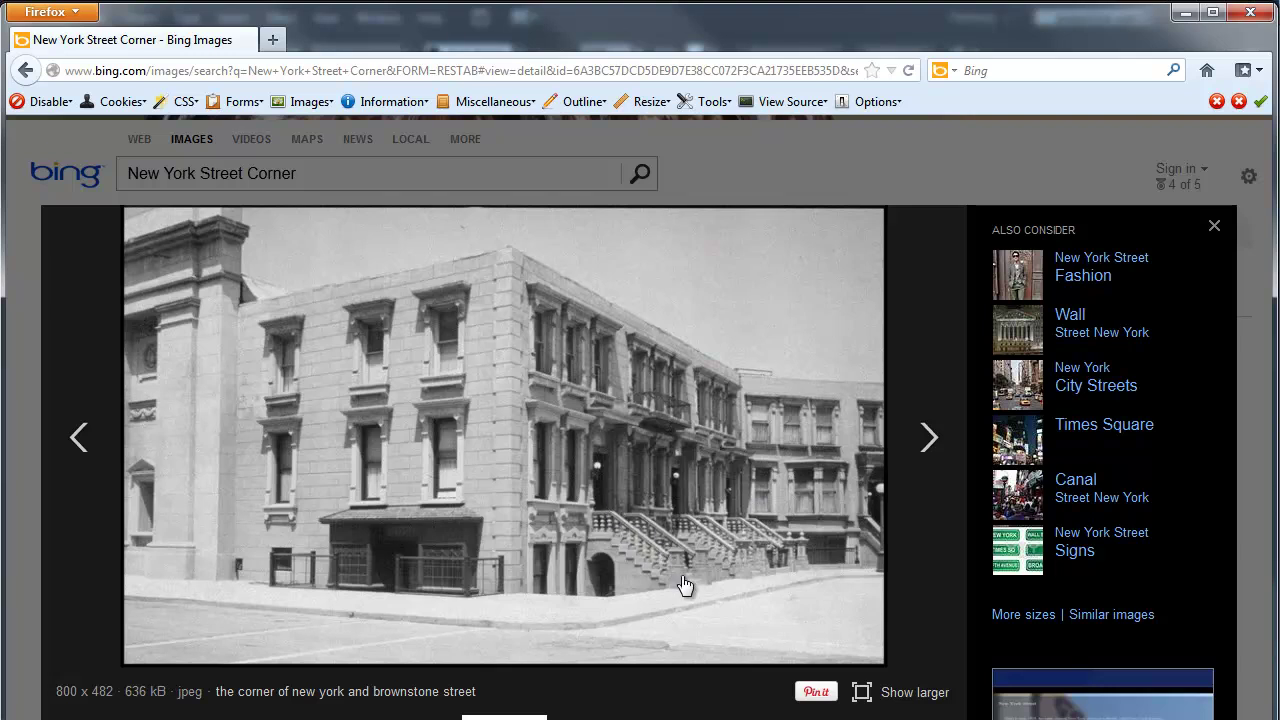
{"action": "left_click", "coordinate": [1250, 12]}
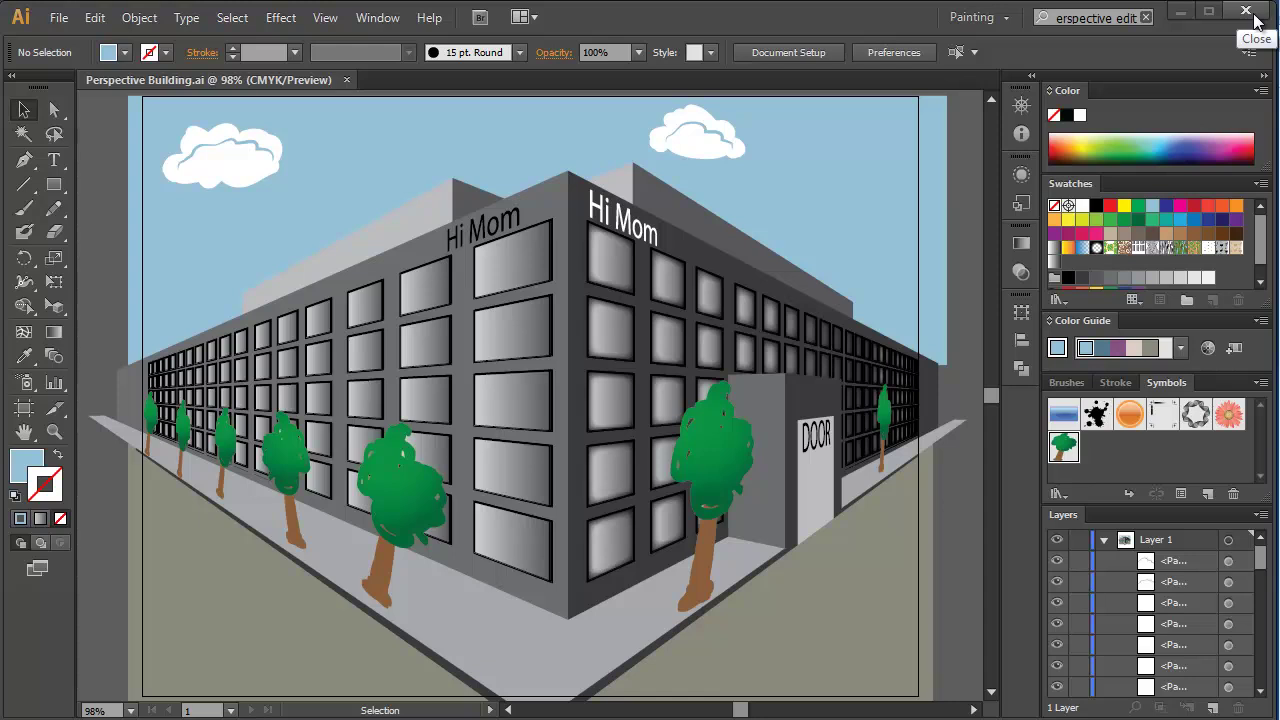
Close Perspective Building.ai and create a new one-artboard Letter document in landscape orientation with the perspective grid shown
{"action": "left_click", "coordinate": [346, 78]}
{"action": "left_click", "coordinate": [58, 17]}
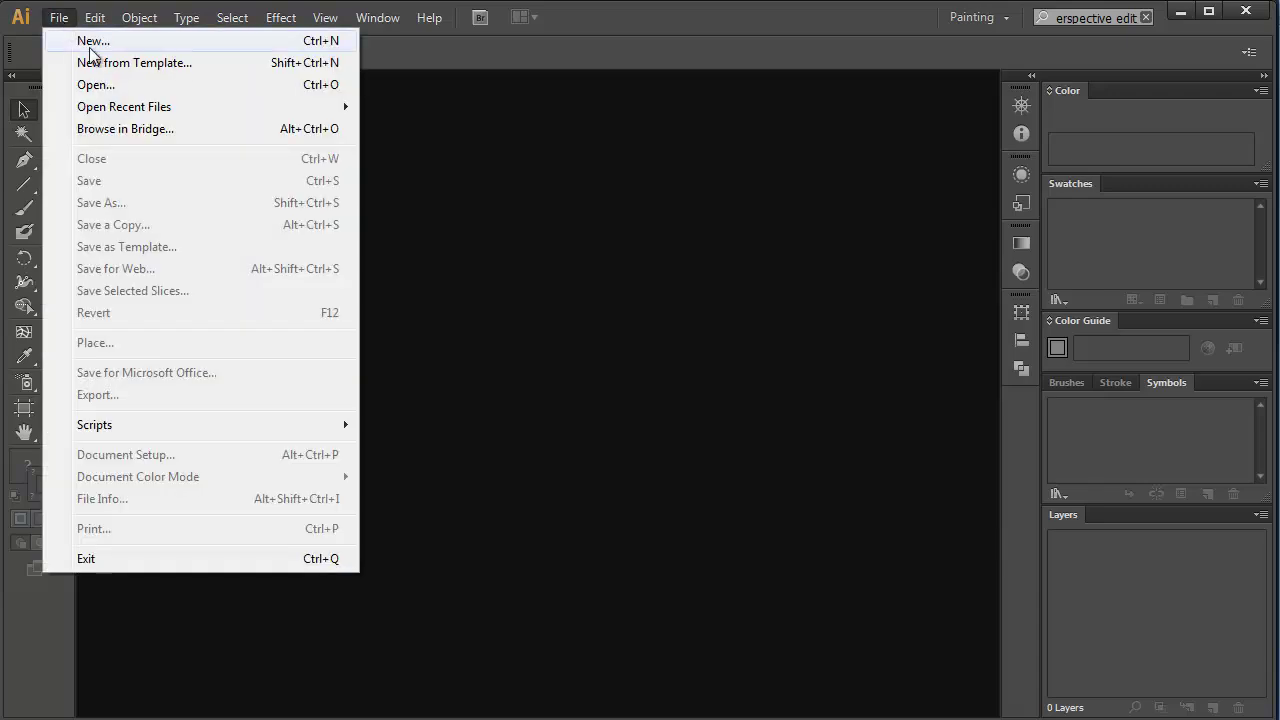
{"action": "left_click", "coordinate": [90, 42]}
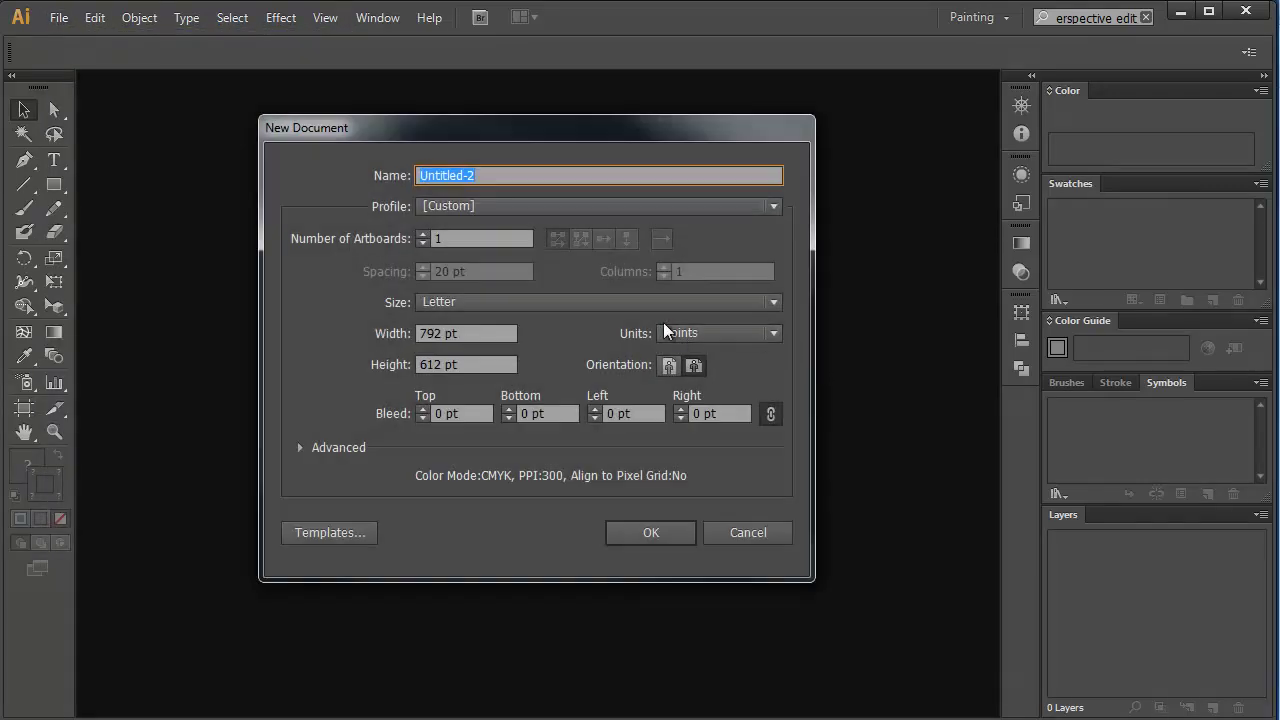
{"action": "left_click", "coordinate": [692, 366]}
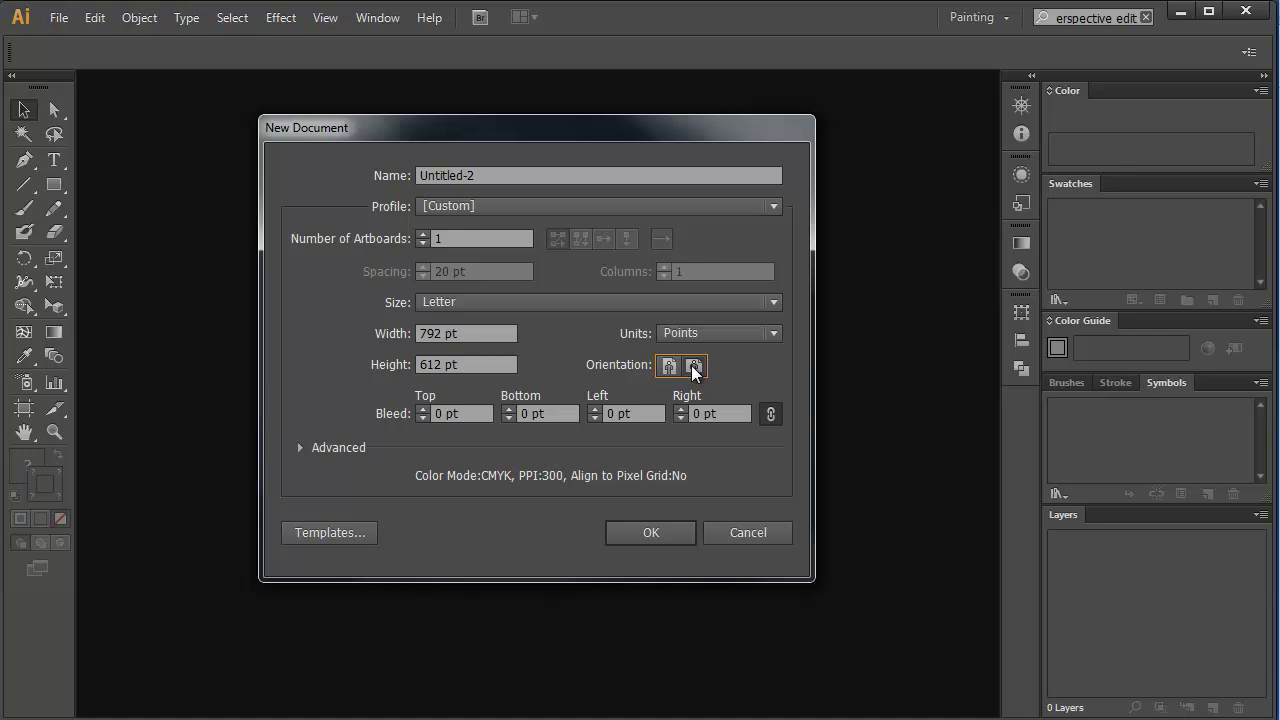
{"action": "left_click", "coordinate": [670, 530]}
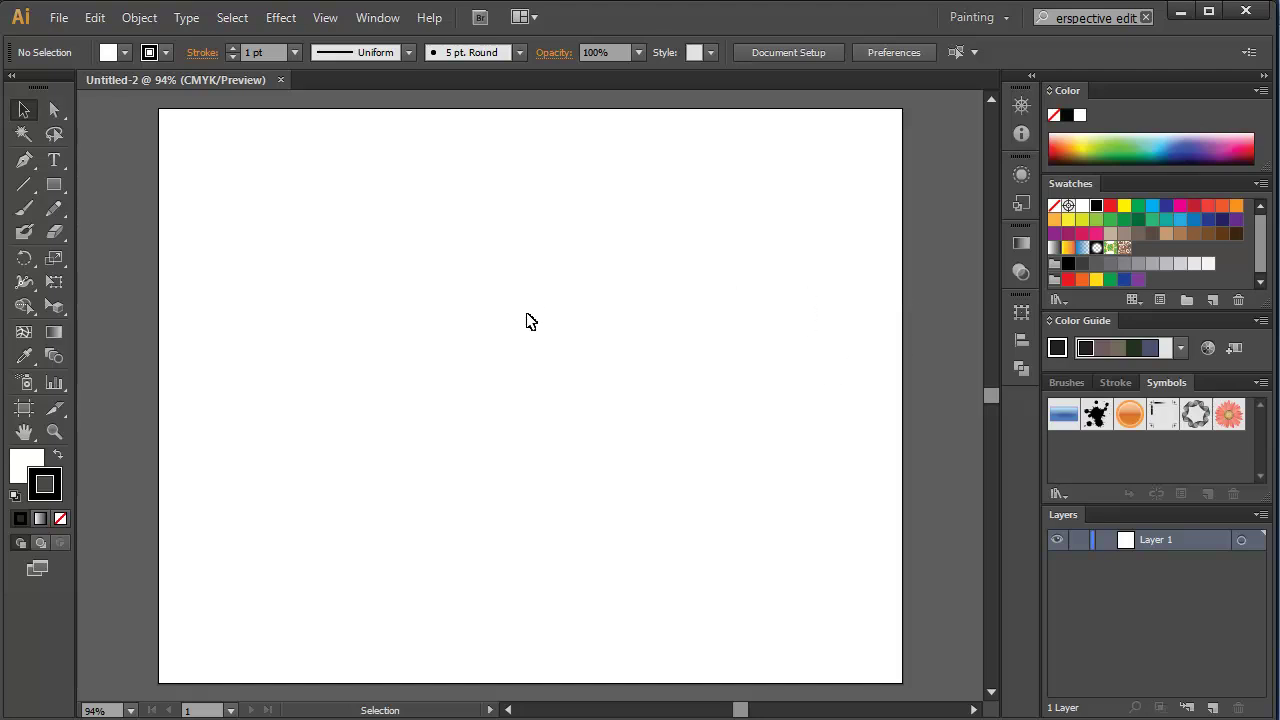
{"action": "left_click", "coordinate": [61, 305]}
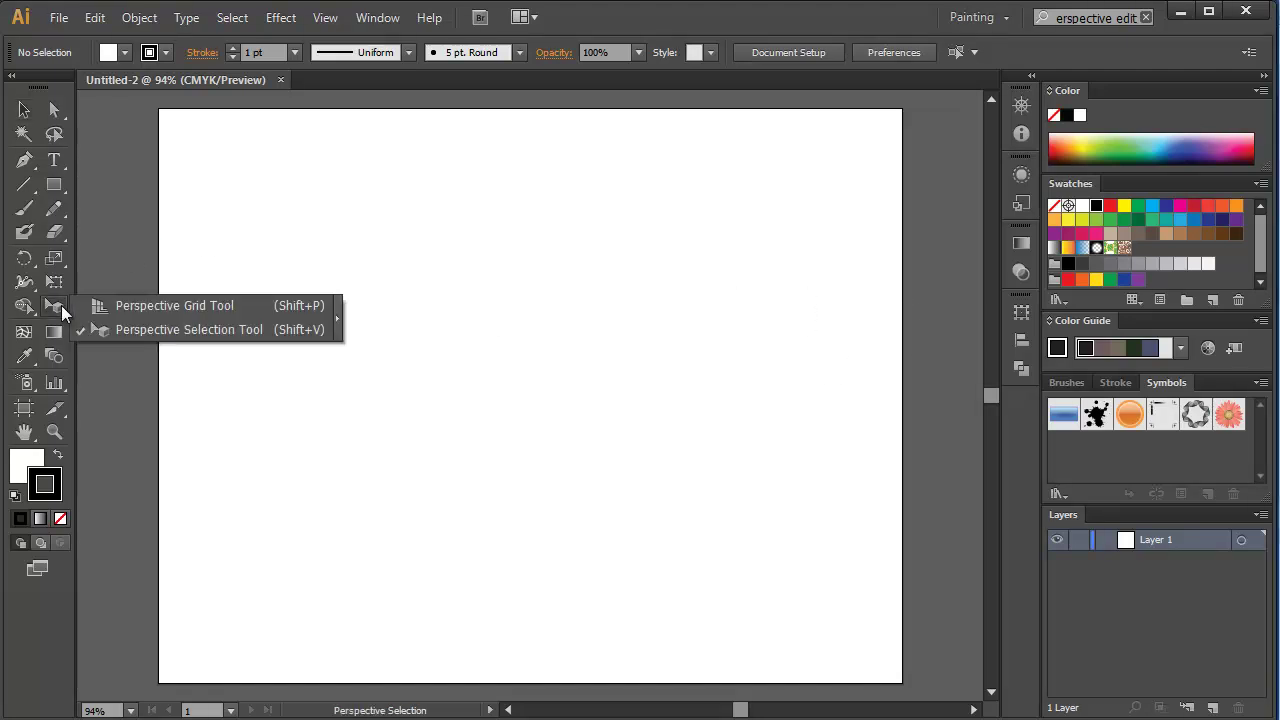
{"action": "left_click", "coordinate": [115, 305]}
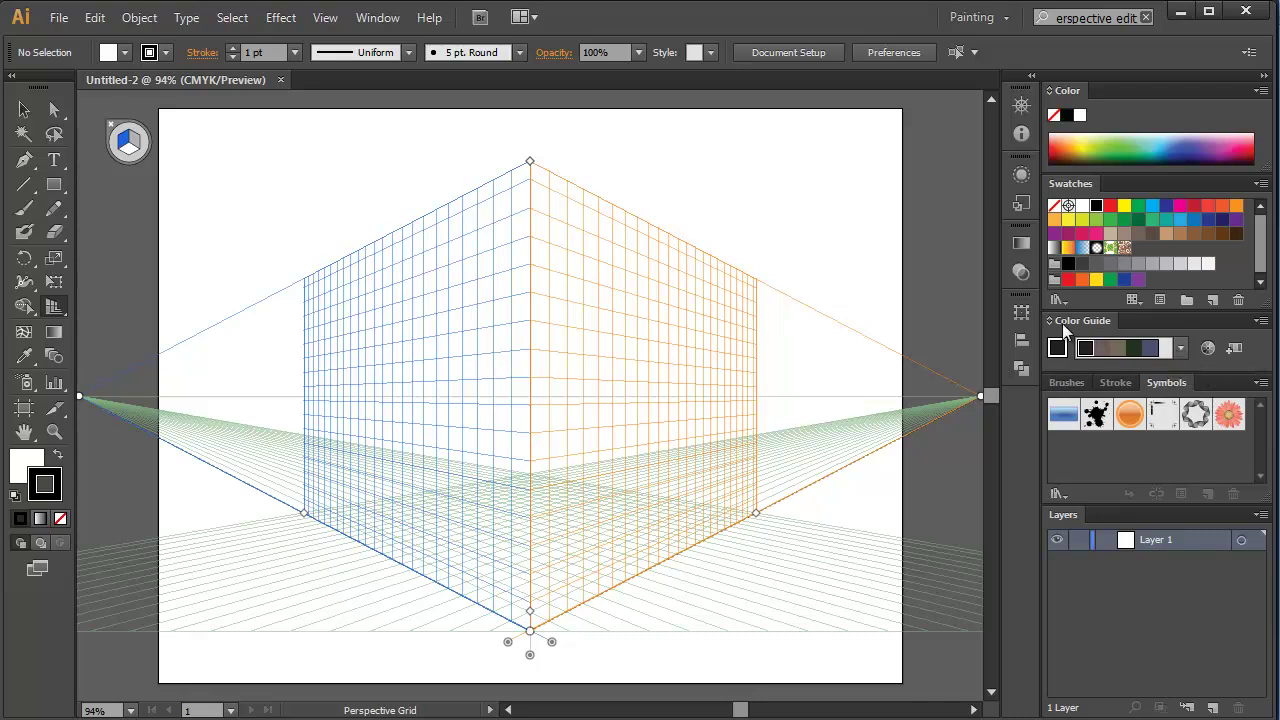
Set the colour guide's harmony rule to Triad 2 and apply its slate-grey swatch to the stroke
{"action": "left_click", "coordinate": [1179, 347]}
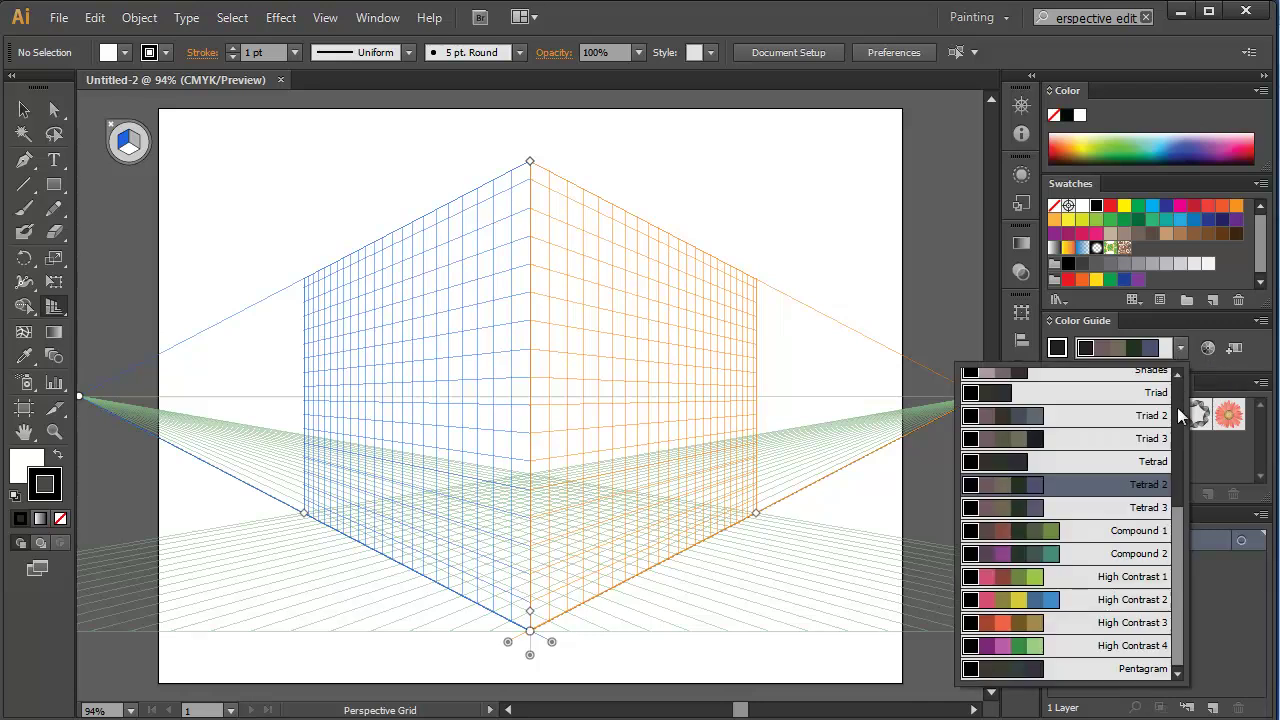
{"action": "left_click_drag", "start_coordinate": [1177, 524], "coordinate": [1196, 388]}
{"action": "left_click_drag", "start_coordinate": [1180, 400], "coordinate": [1087, 490]}
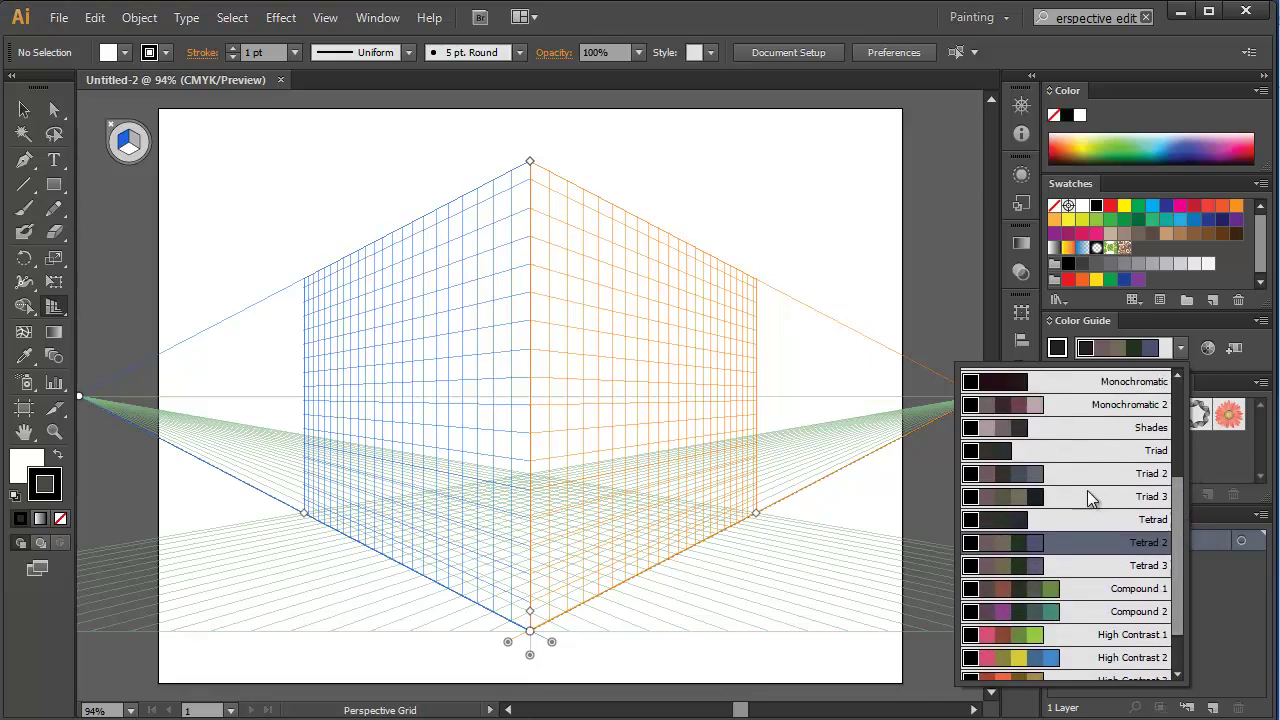
{"action": "left_click", "coordinate": [1061, 475]}
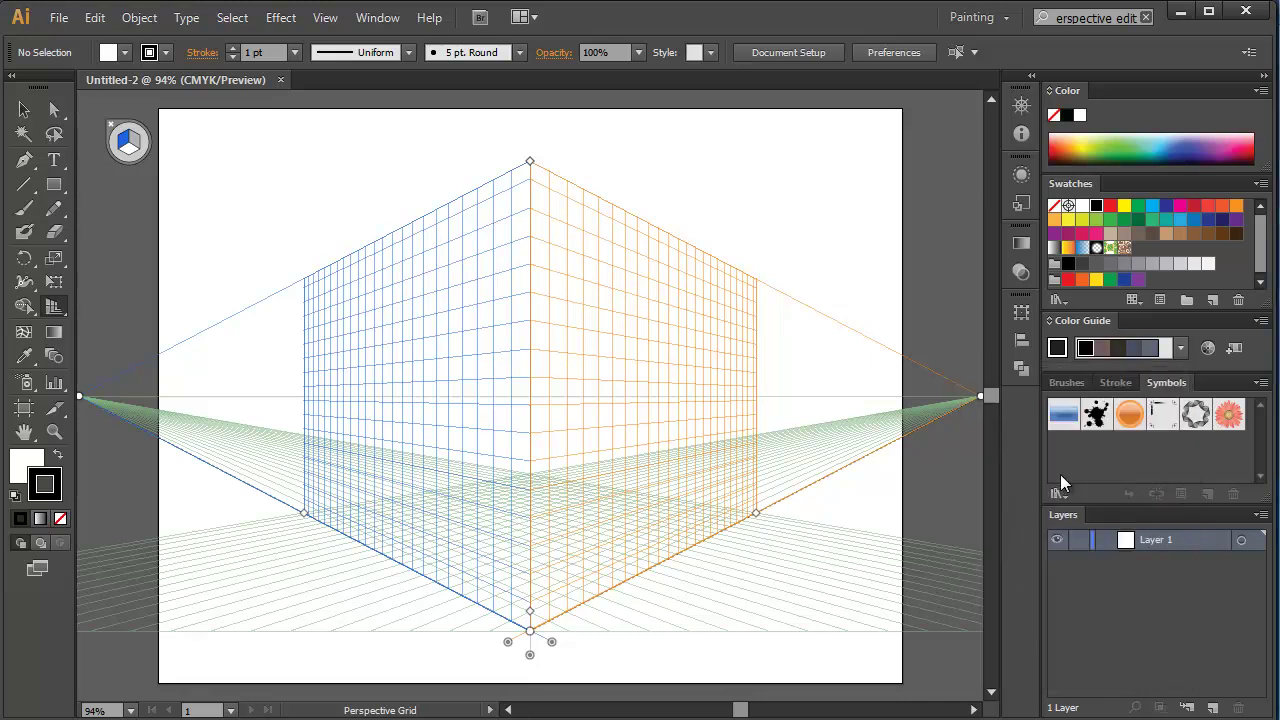
{"action": "left_click", "coordinate": [1150, 349]}
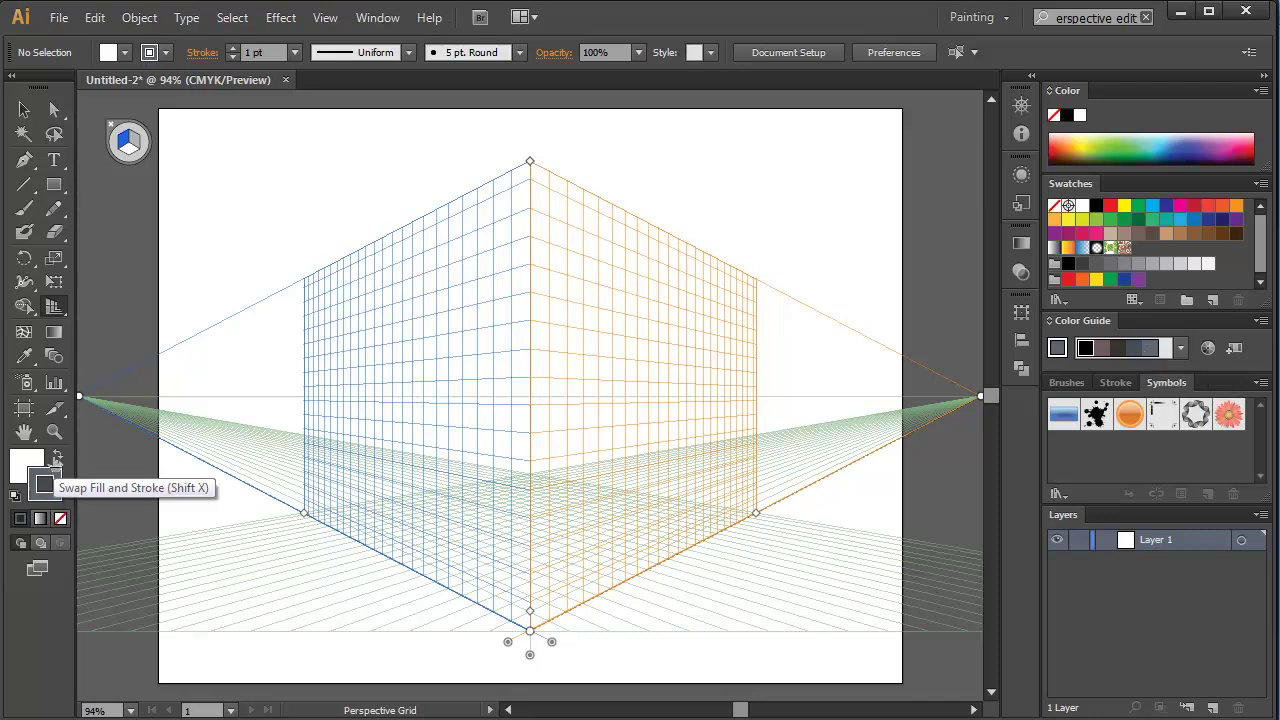
Swap fill and stroke, and darken the slate-grey fill to 464B4F
{"action": "left_click", "coordinate": [57, 456]}
{"action": "left_click", "coordinate": [25, 470]}
{"action": "double_click", "coordinate": [25, 470]}
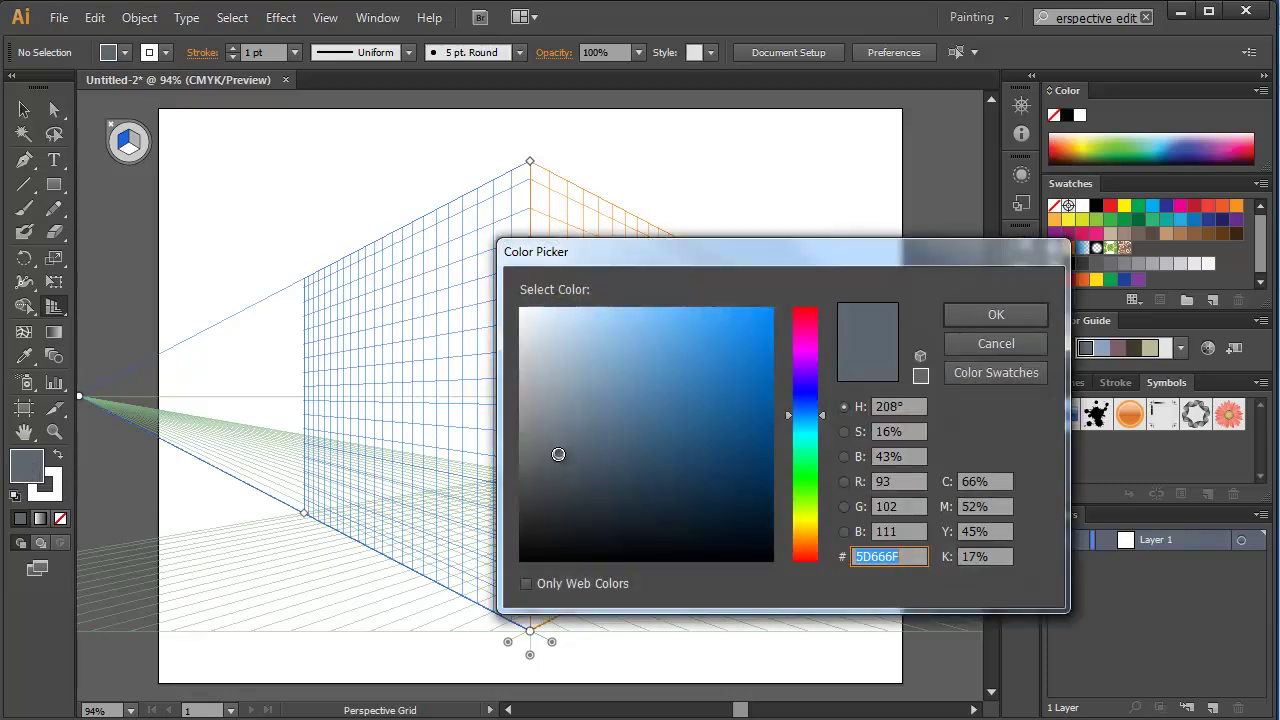
{"action": "mouse_move", "coordinate": [558, 454]}
{"action": "left_mouse_down"}
{"action": "mouse_move", "coordinate": [554, 429]}
{"action": "mouse_move", "coordinate": [549, 483]}
{"action": "left_mouse_up"}
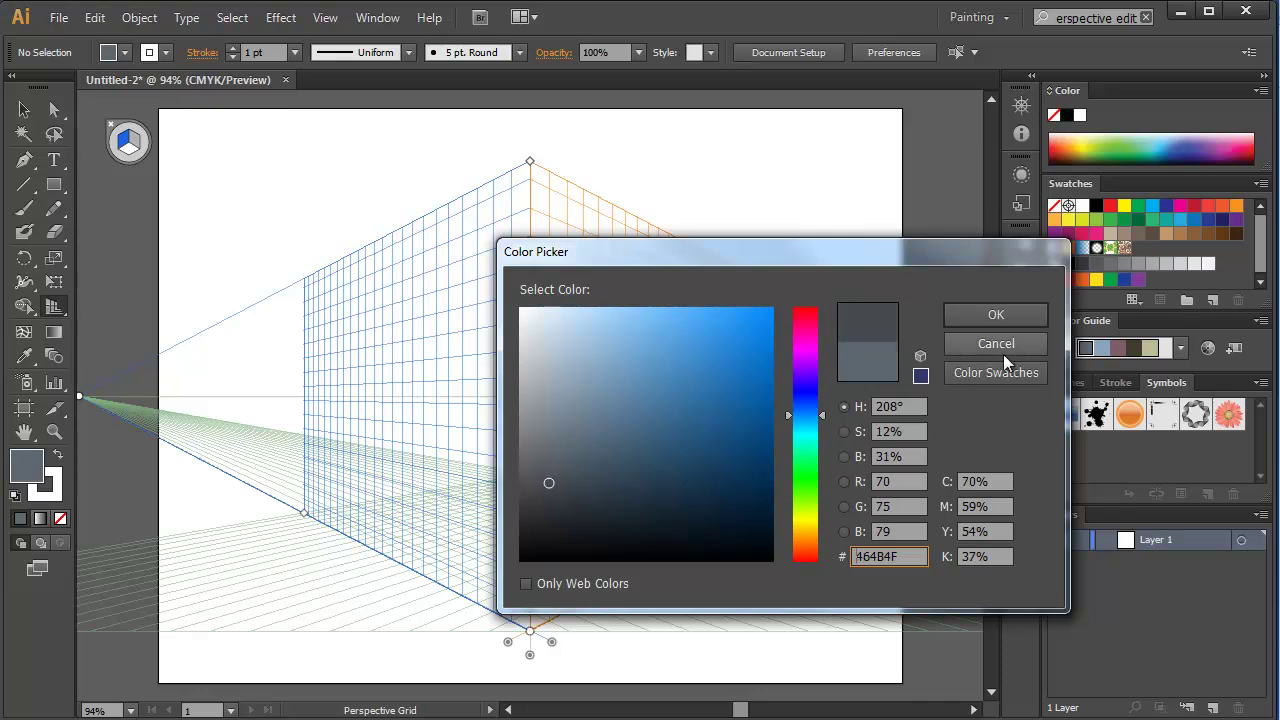
{"action": "left_click", "coordinate": [993, 316]}
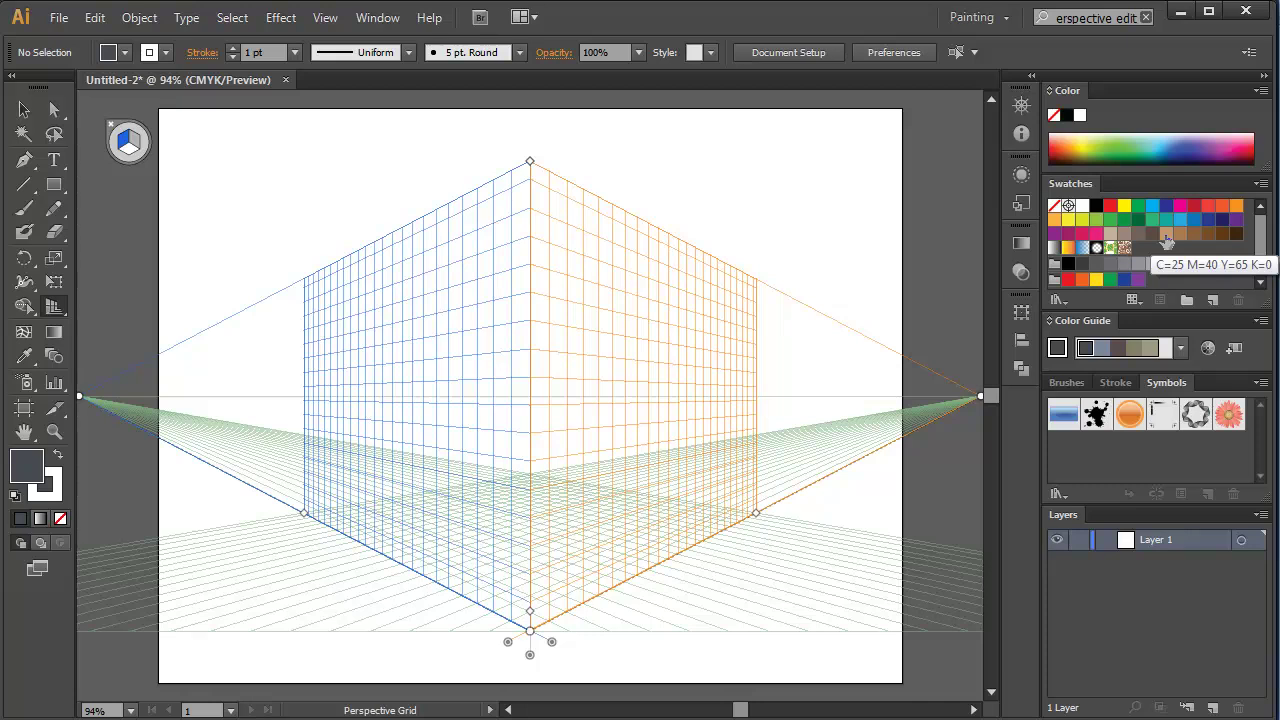
Switch to Firefox and preview kuler's highest-rated colour themes, including across the sky, la vie en rose, prayers r powerful, Black Bear and Mabelis
{"action": "left_click", "coordinate": [1178, 345]}
{"action": "left_click", "coordinate": [1177, 343]}
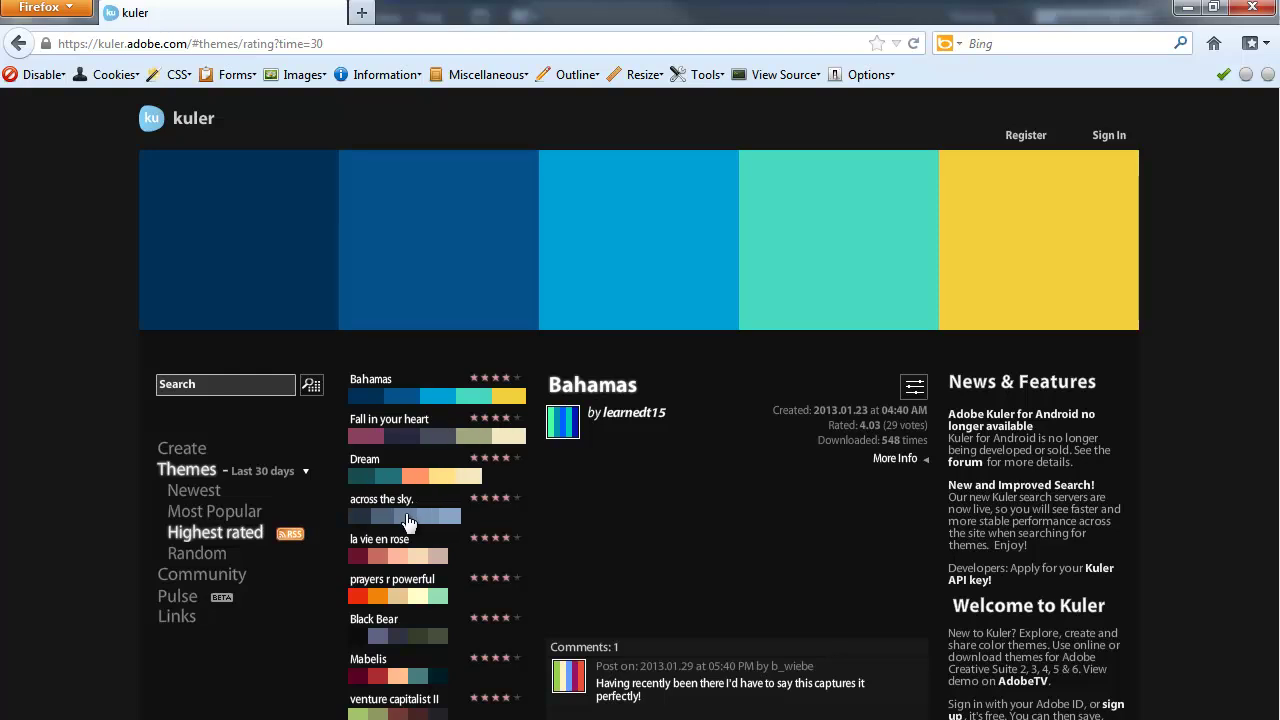
{"action": "left_click", "coordinate": [405, 516]}
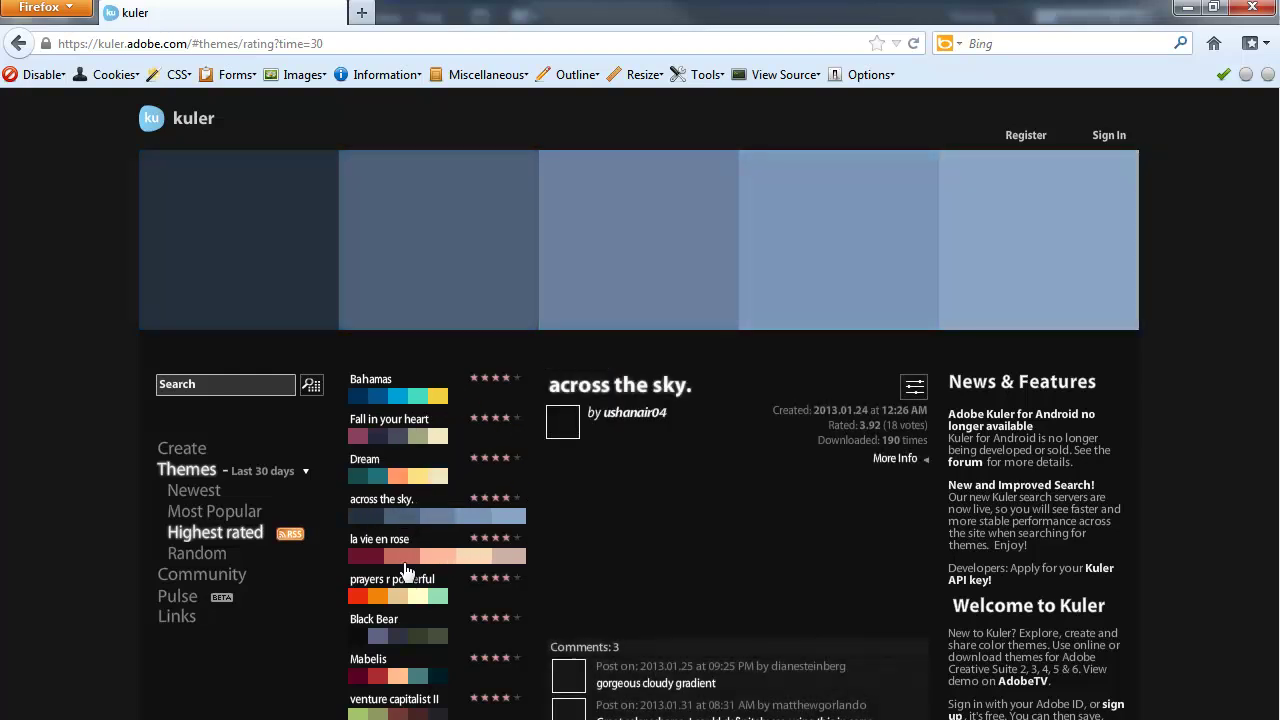
{"action": "left_click", "coordinate": [406, 556]}
{"action": "left_click", "coordinate": [400, 600]}
{"action": "left_click", "coordinate": [400, 636]}
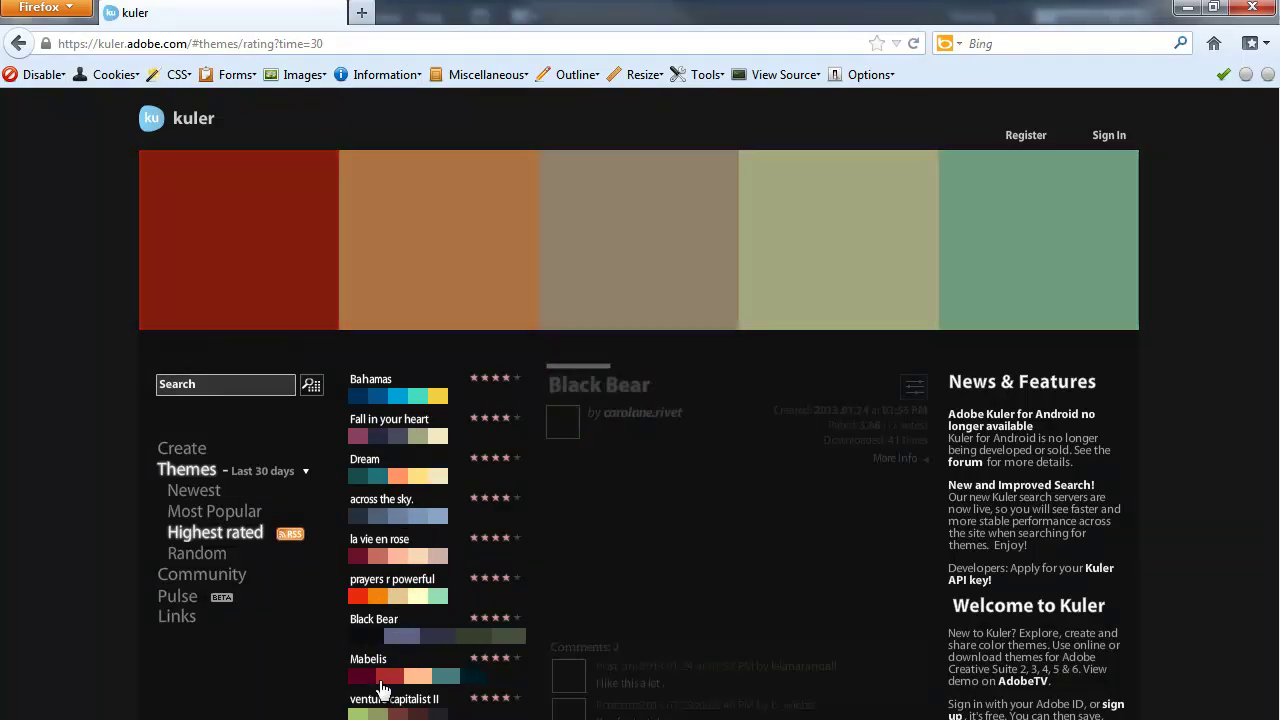
{"action": "left_click", "coordinate": [395, 676]}
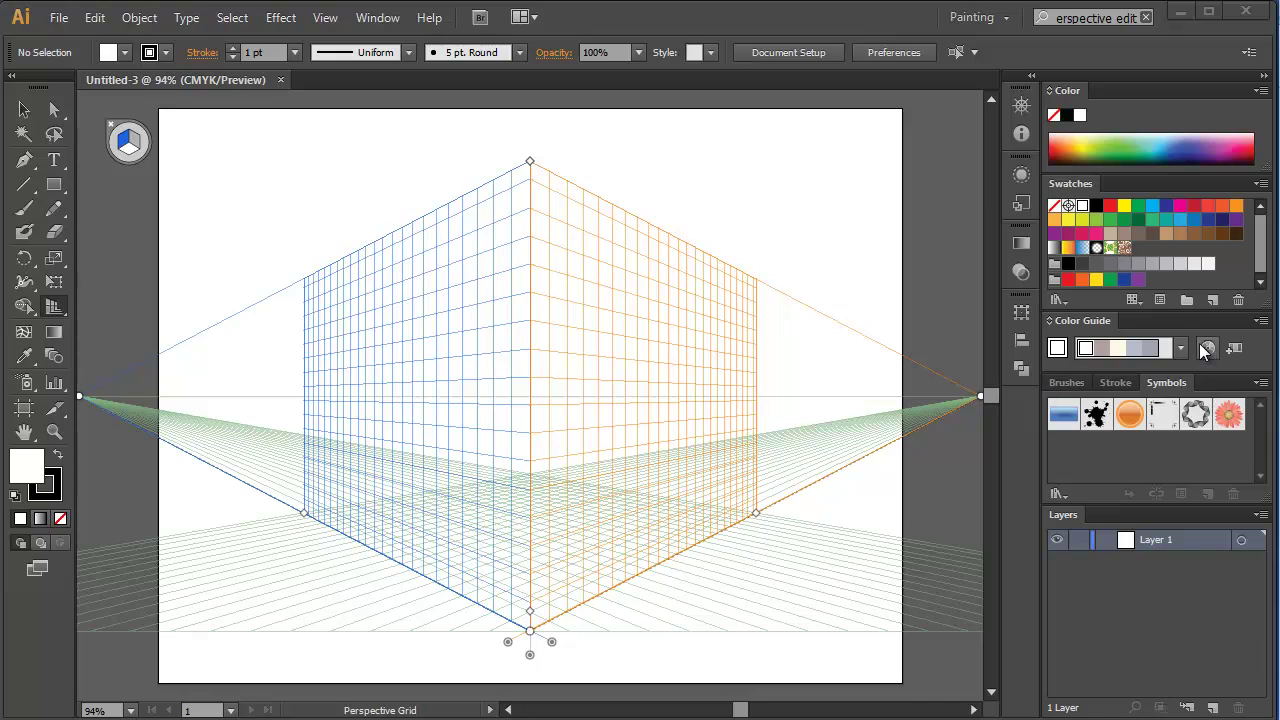
{"action": "left_click", "coordinate": [1183, 351]}
{"action": "left_click", "coordinate": [1136, 419]}
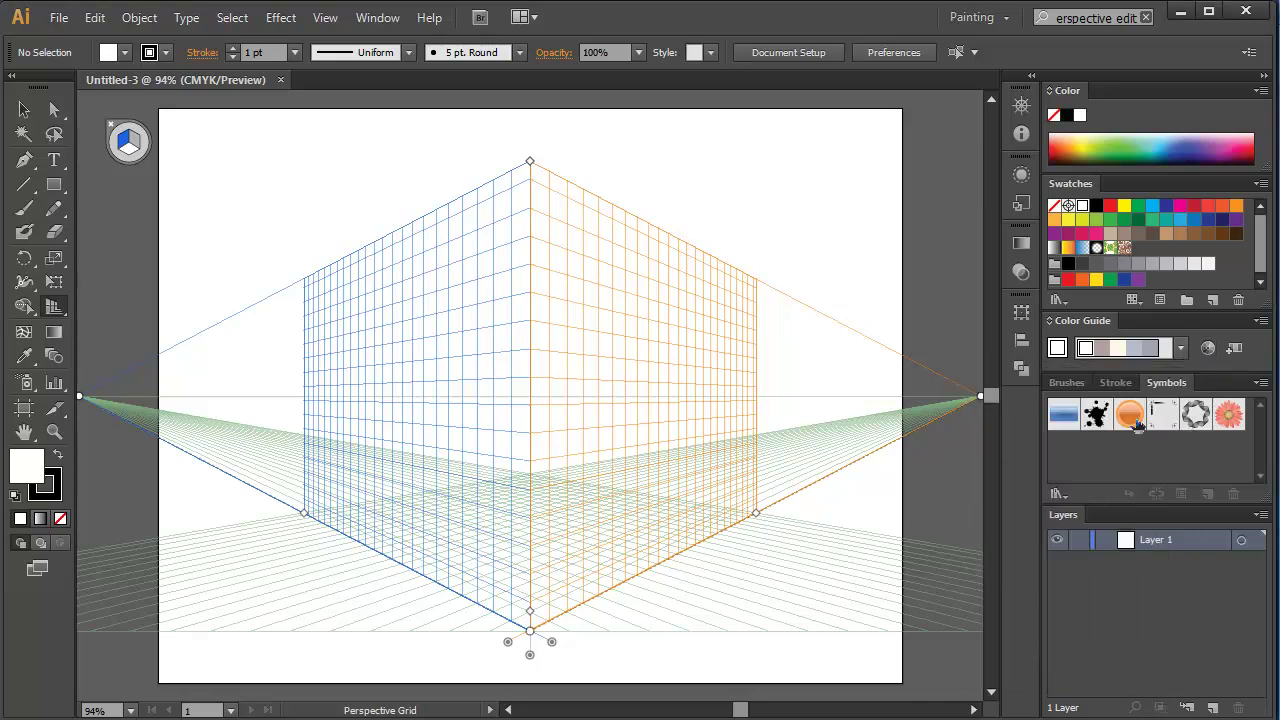
{"action": "left_click", "coordinate": [1178, 346]}
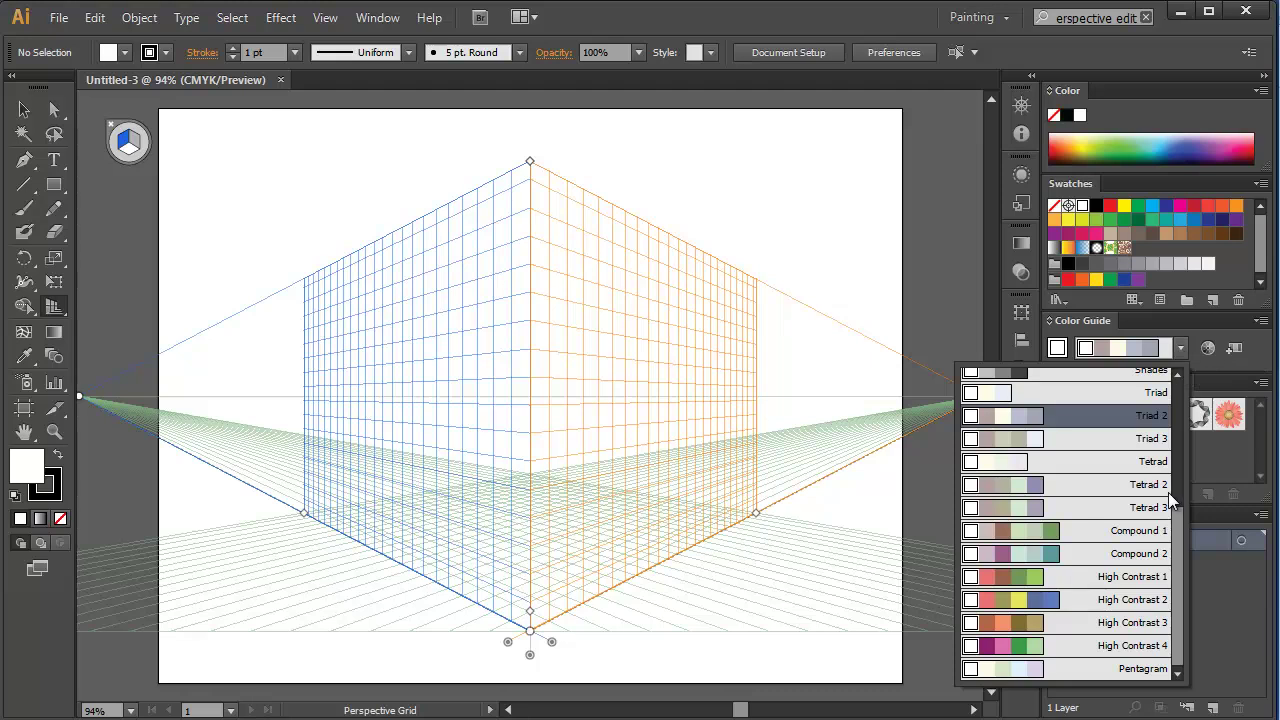
{"action": "left_click", "coordinate": [1168, 492]}
Set the colour guide's harmony rule to Triad 2 and use its light blue-grey swatch as the fill
{"action": "left_click", "coordinate": [1176, 343]}
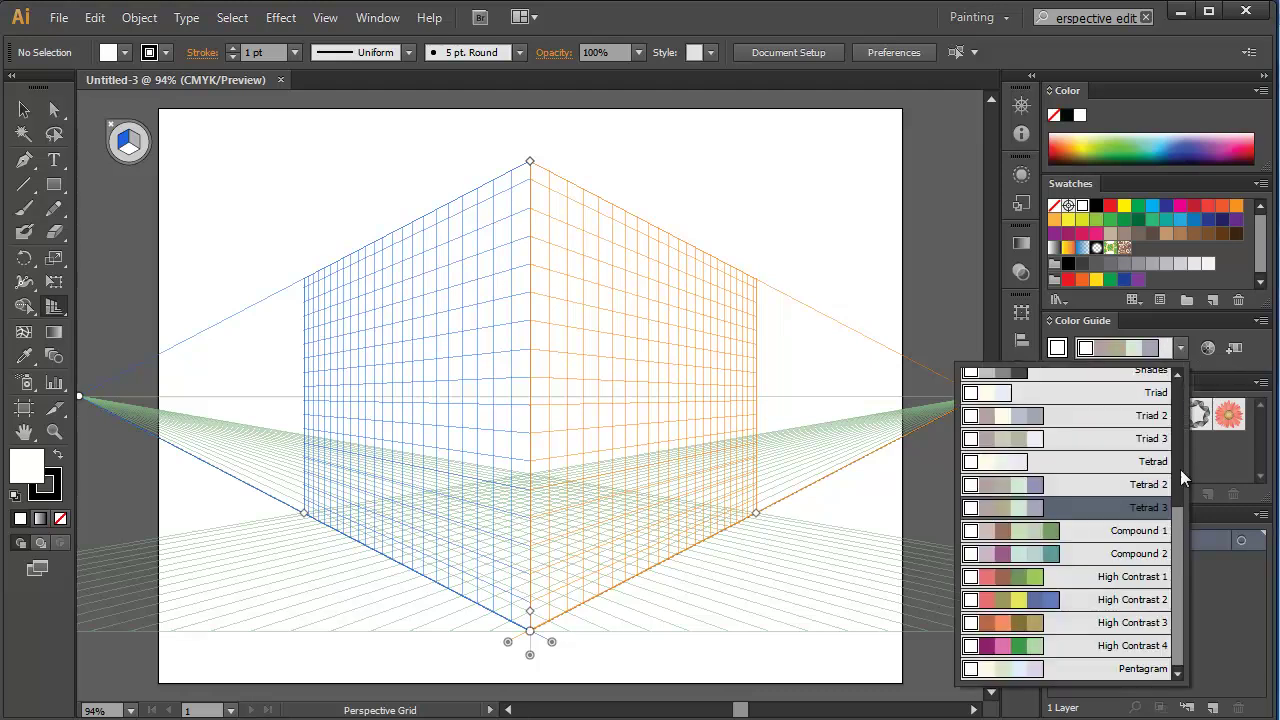
{"action": "left_click_drag", "start_coordinate": [1177, 510], "coordinate": [1101, 496]}
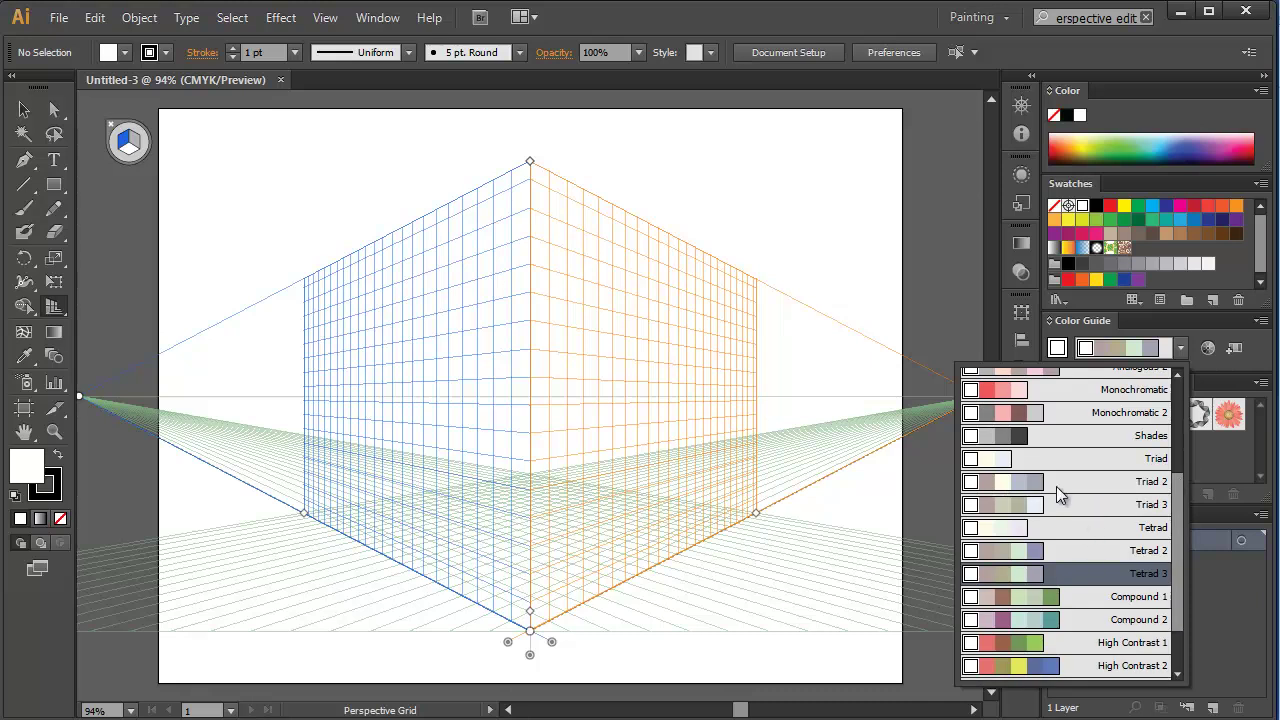
{"action": "left_click", "coordinate": [1056, 486]}
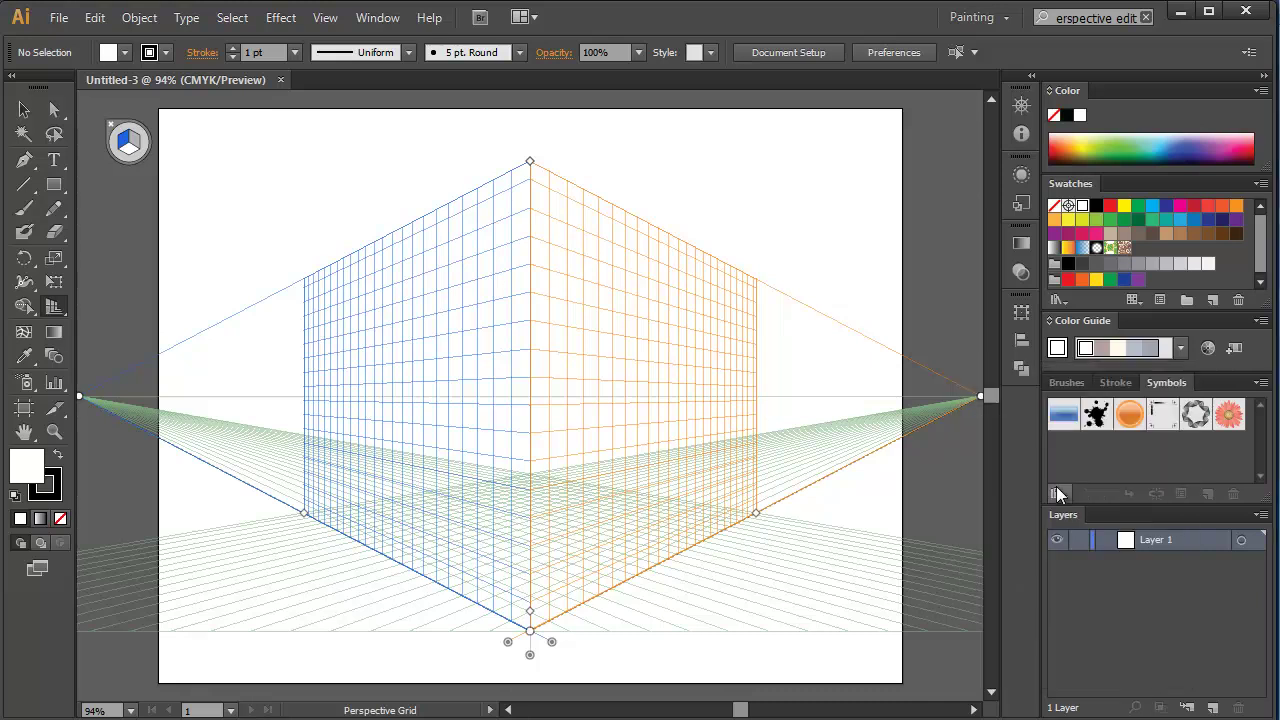
{"action": "left_click", "coordinate": [1142, 352]}
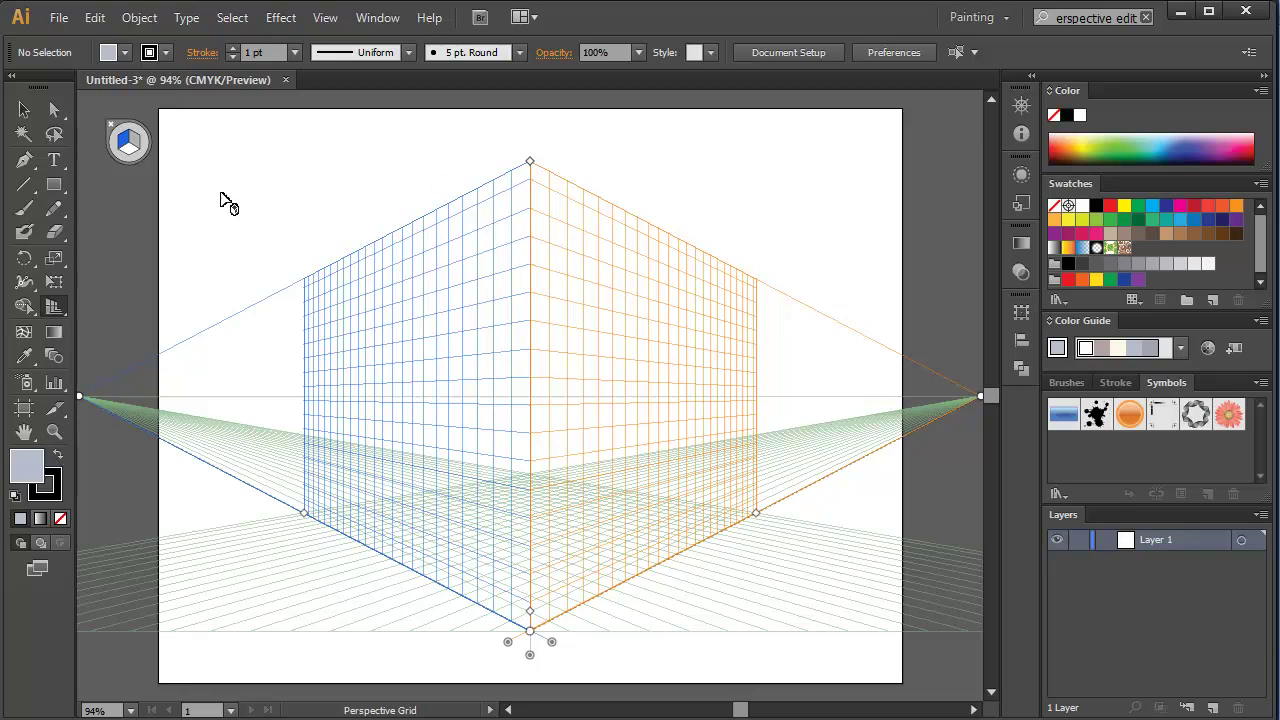
Draw a rectangle on the left grid plane, from the grid's top corner to just past the artboard's left edge, and remove its stroke
{"action": "left_click", "coordinate": [55, 188]}
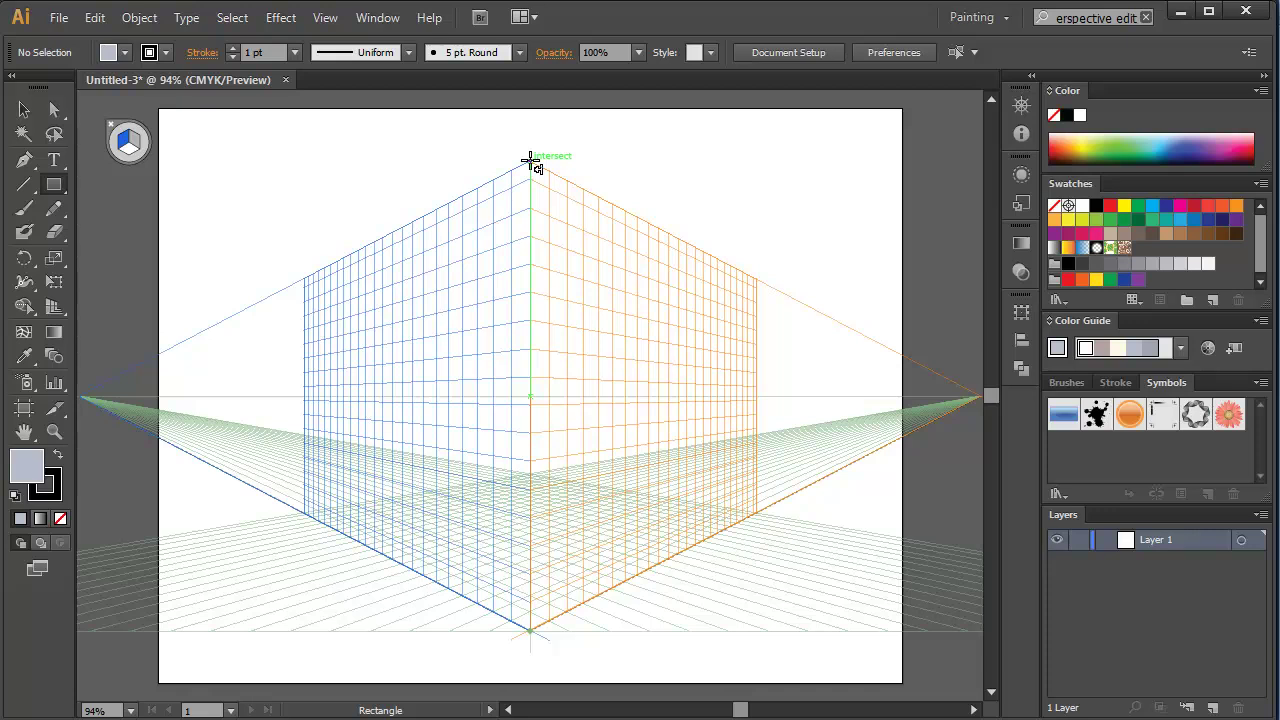
{"action": "left_click_drag", "start_coordinate": [530, 160], "coordinate": [147, 432]}
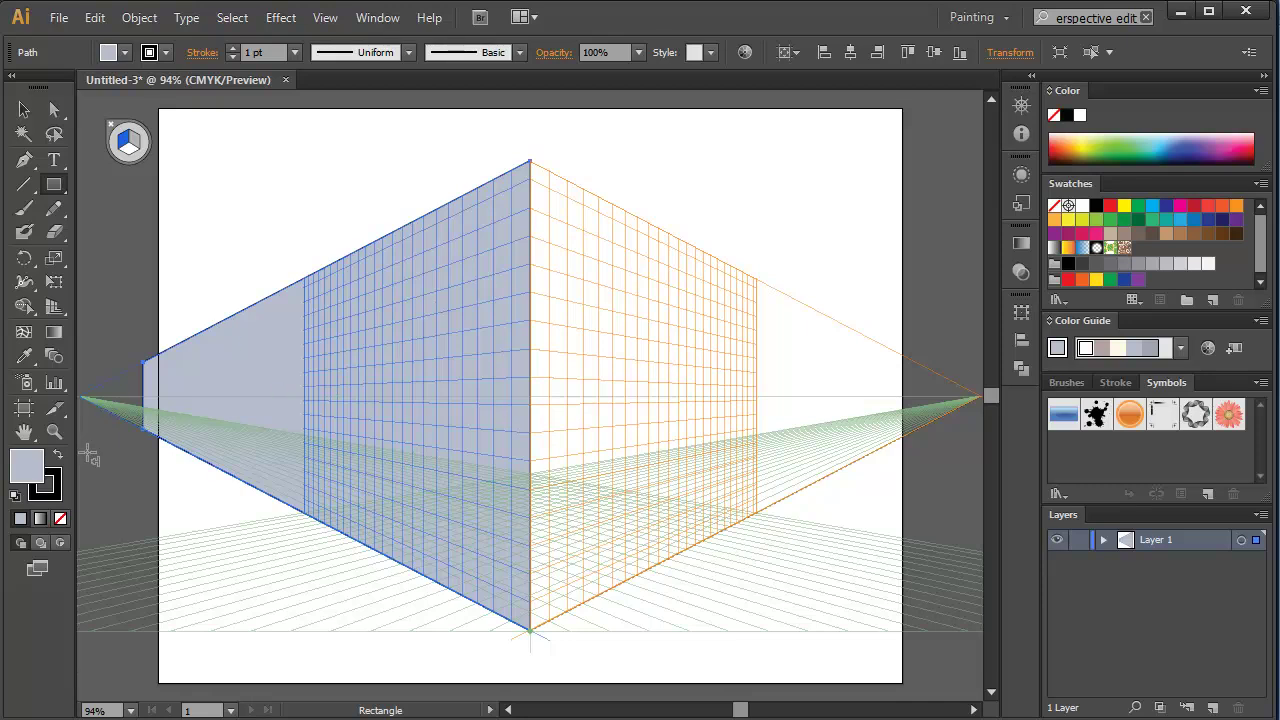
{"action": "left_click", "coordinate": [60, 518]}
{"action": "left_click", "coordinate": [28, 467]}
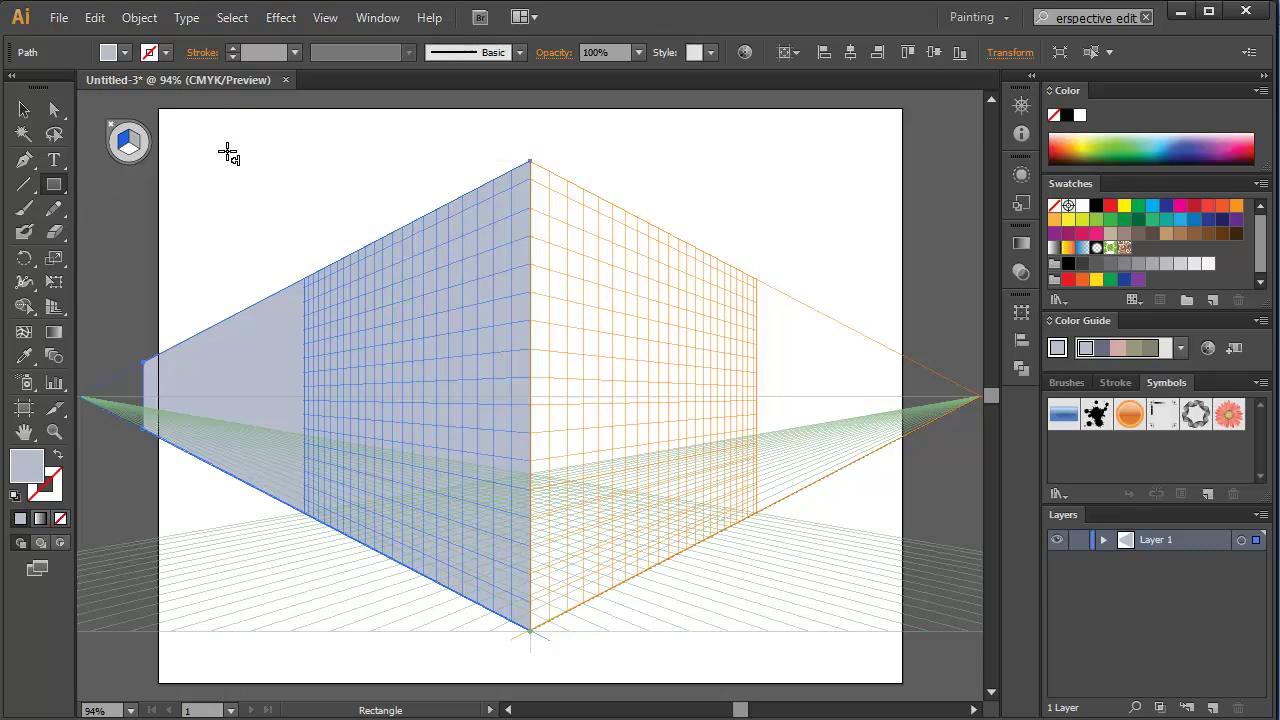
Draw a darker blue-grey rectangle on the right grid plane, from the grid's top corner to just past the artboard's right edge
{"action": "key", "text": "3"}
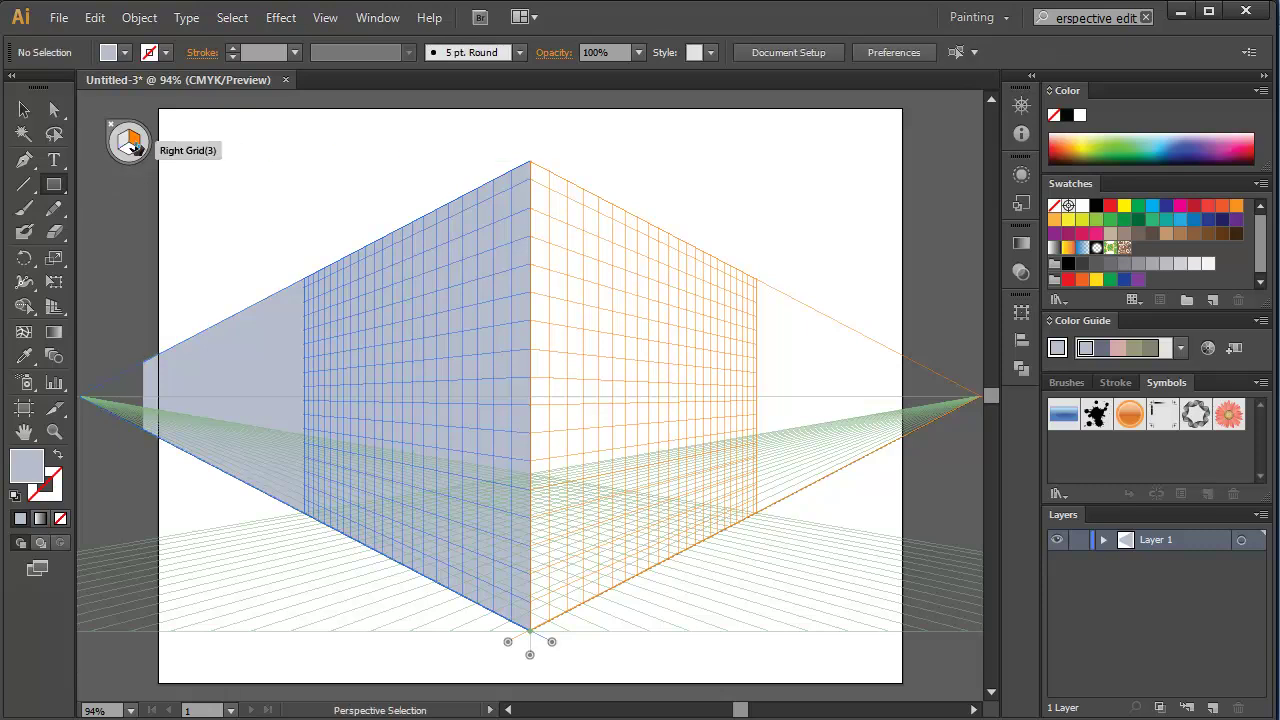
{"action": "left_click", "coordinate": [1103, 350]}
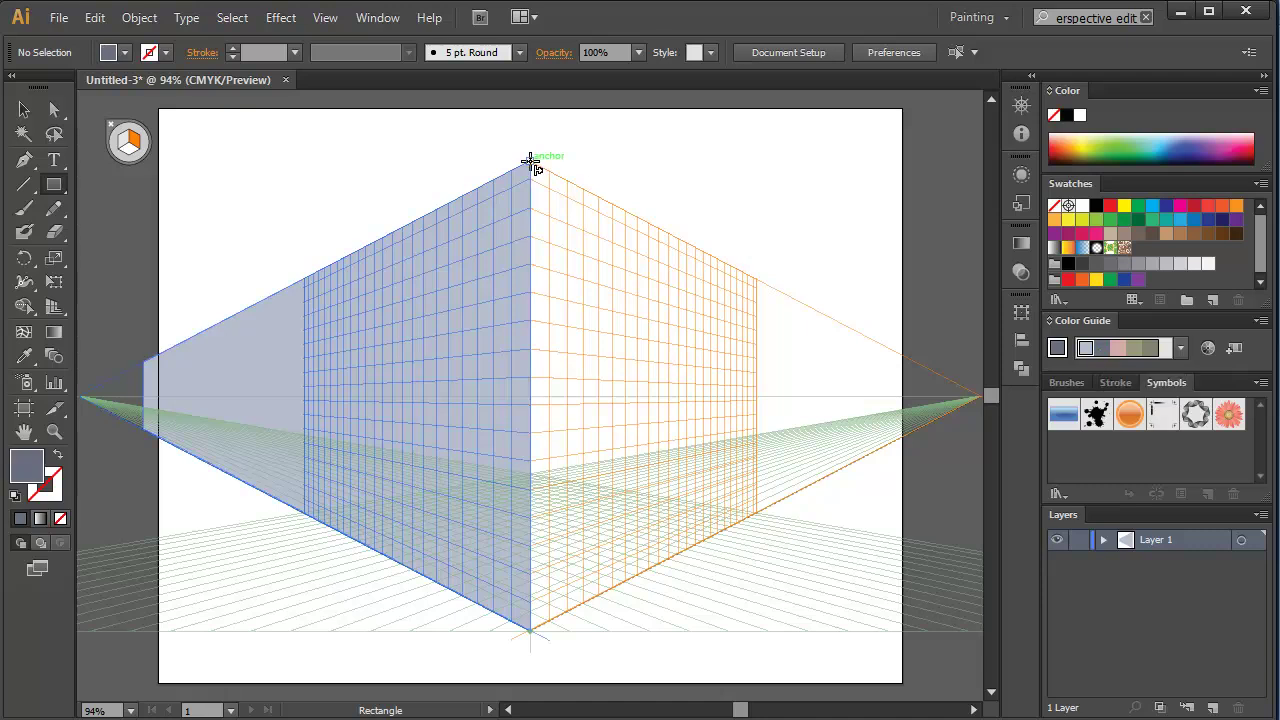
{"action": "left_click_drag", "start_coordinate": [531, 162], "coordinate": [920, 435]}
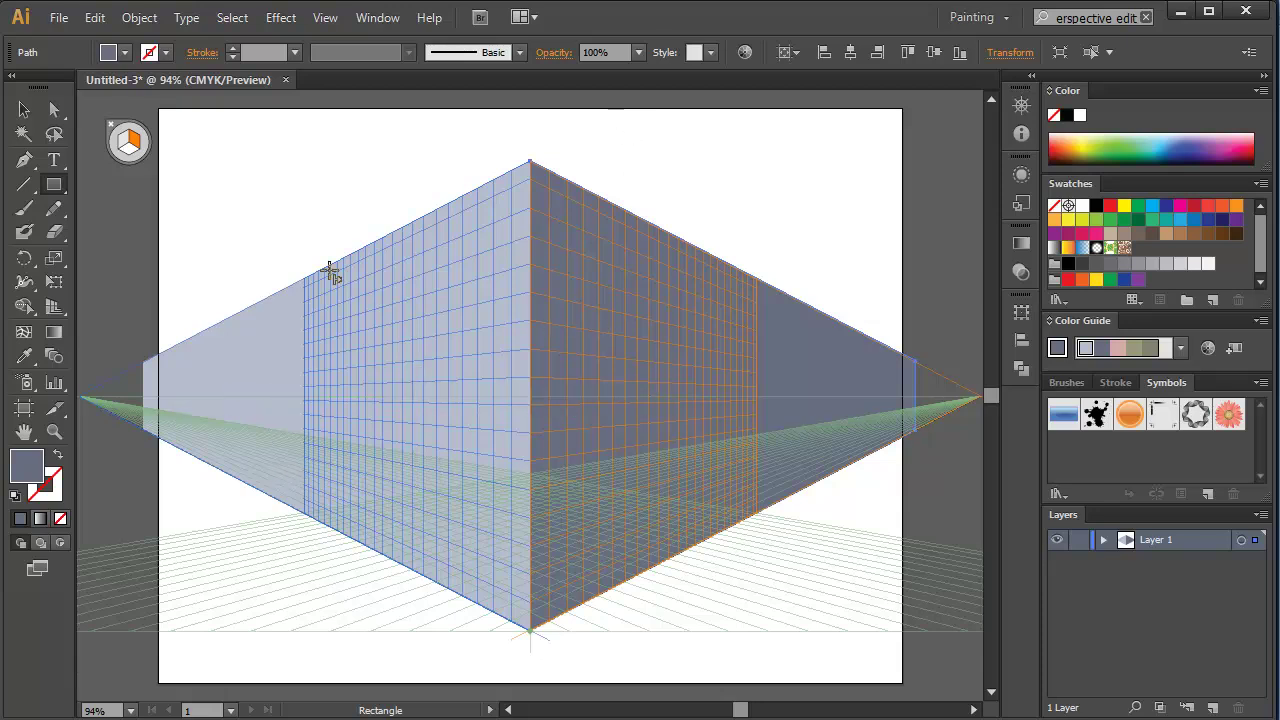
Make the horizontal grid plane active and set the fill colour to the neutral grey AAAAAA
{"action": "left_click", "coordinate": [128, 148]}
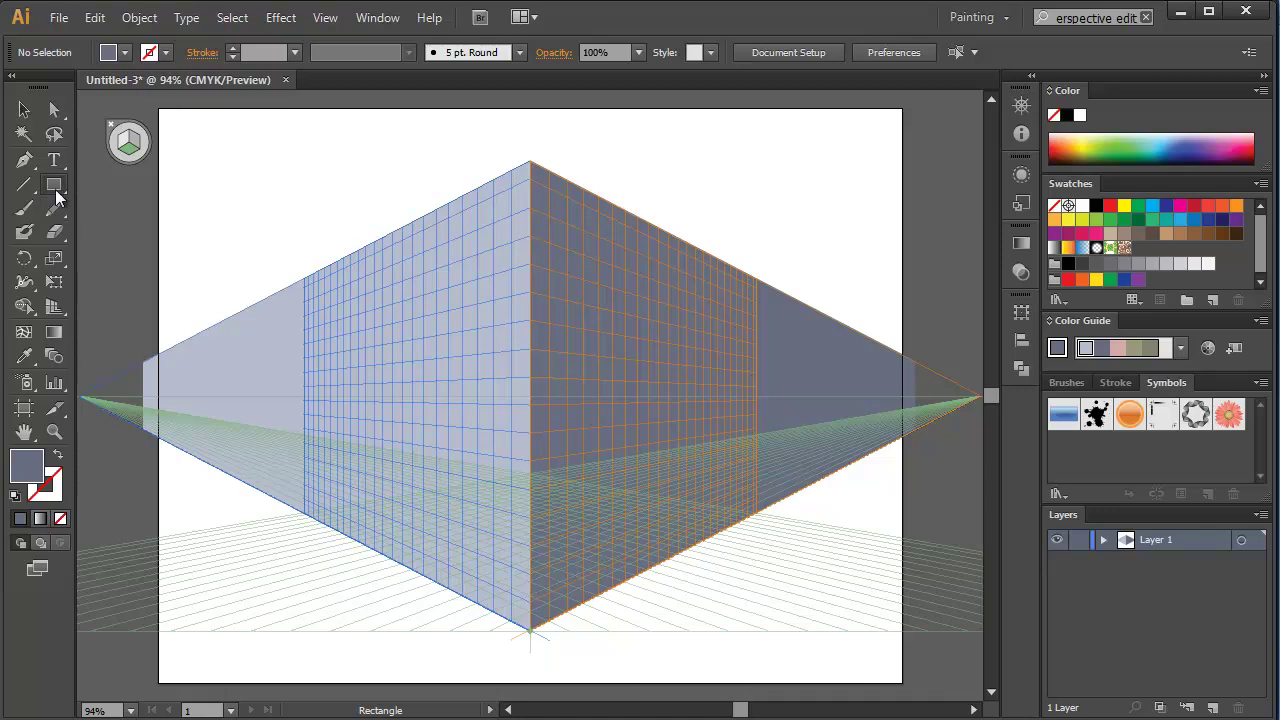
{"action": "left_click", "coordinate": [1087, 350]}
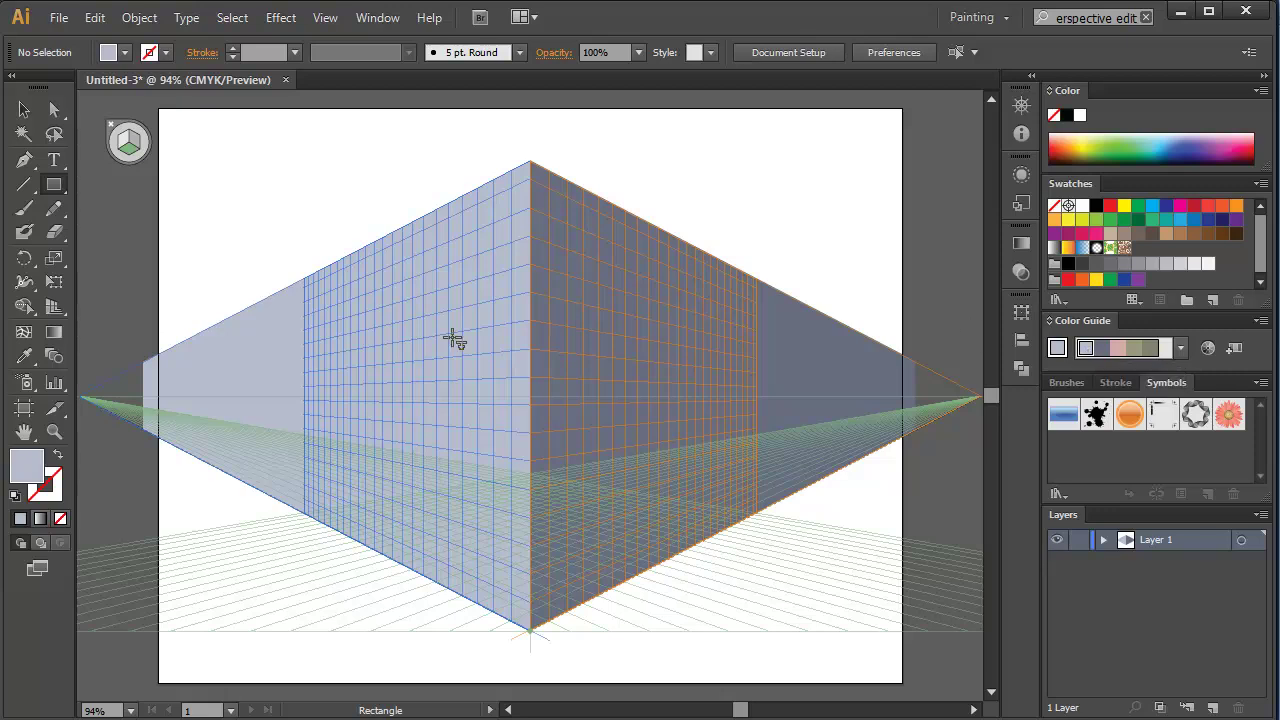
{"action": "double_click", "coordinate": [38, 470]}
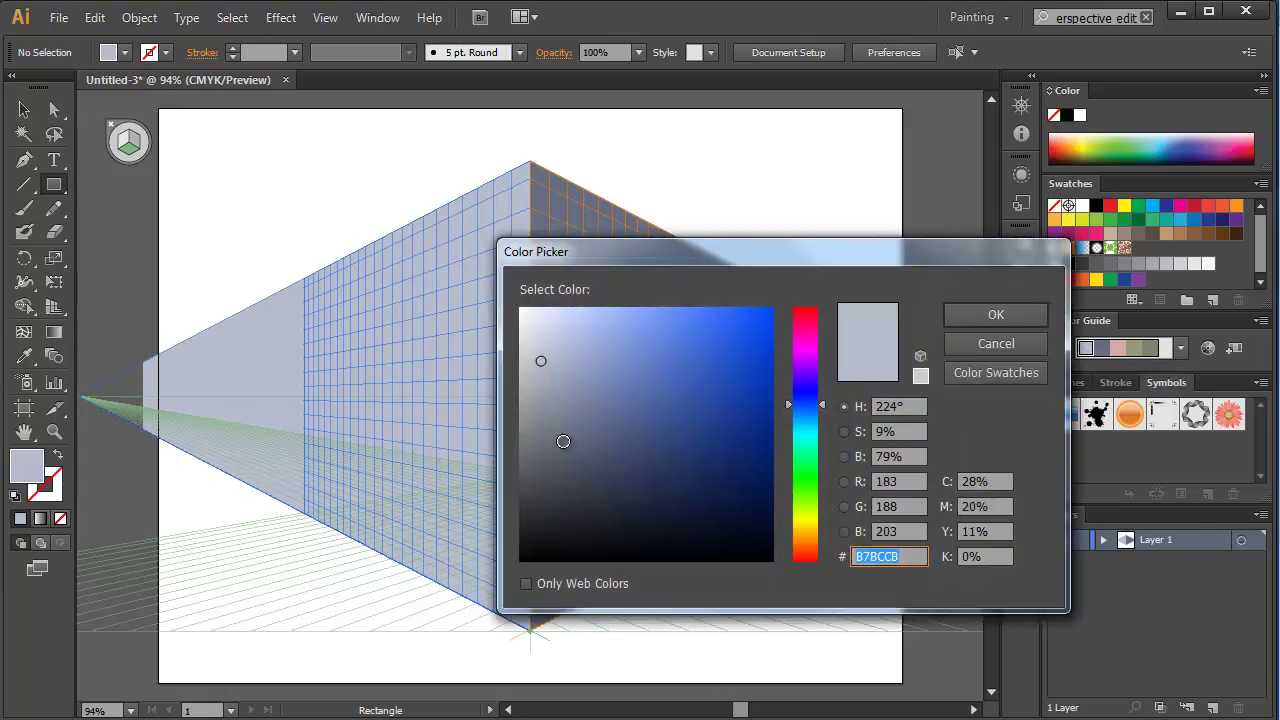
{"action": "left_click", "coordinate": [541, 363]}
{"action": "left_click_drag", "start_coordinate": [538, 371], "coordinate": [521, 391]}
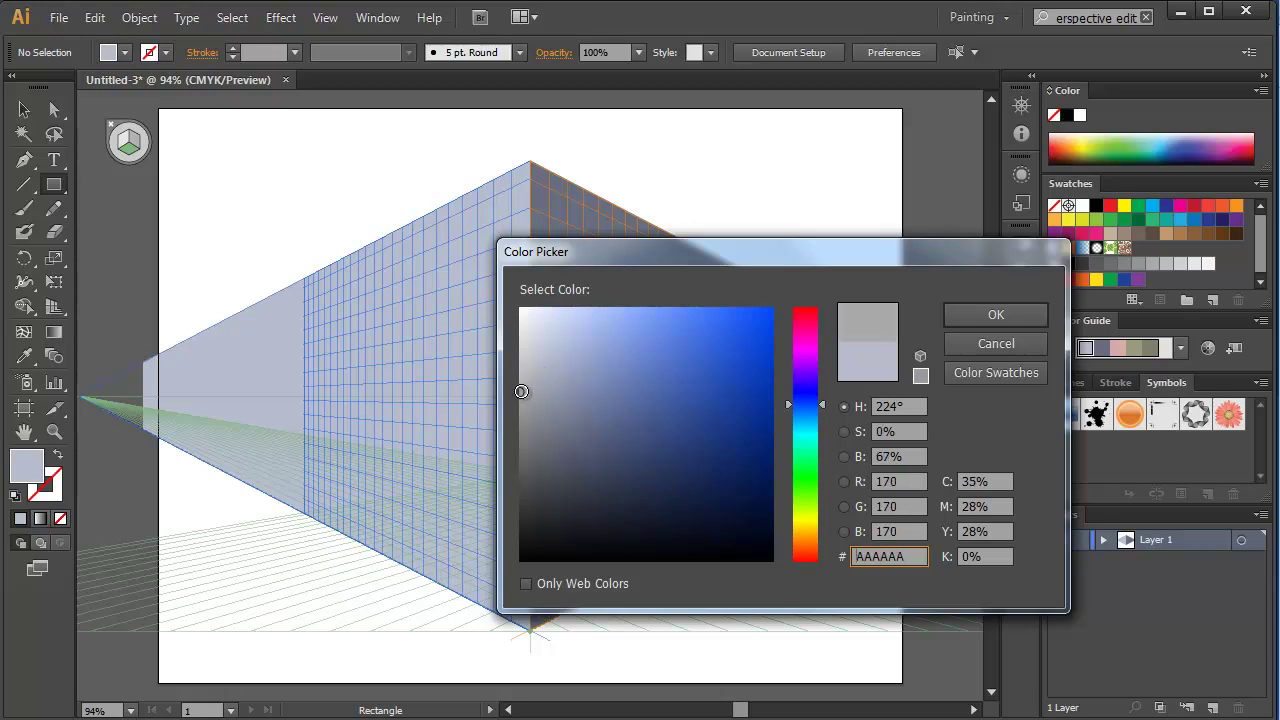
{"action": "left_click", "coordinate": [962, 314]}
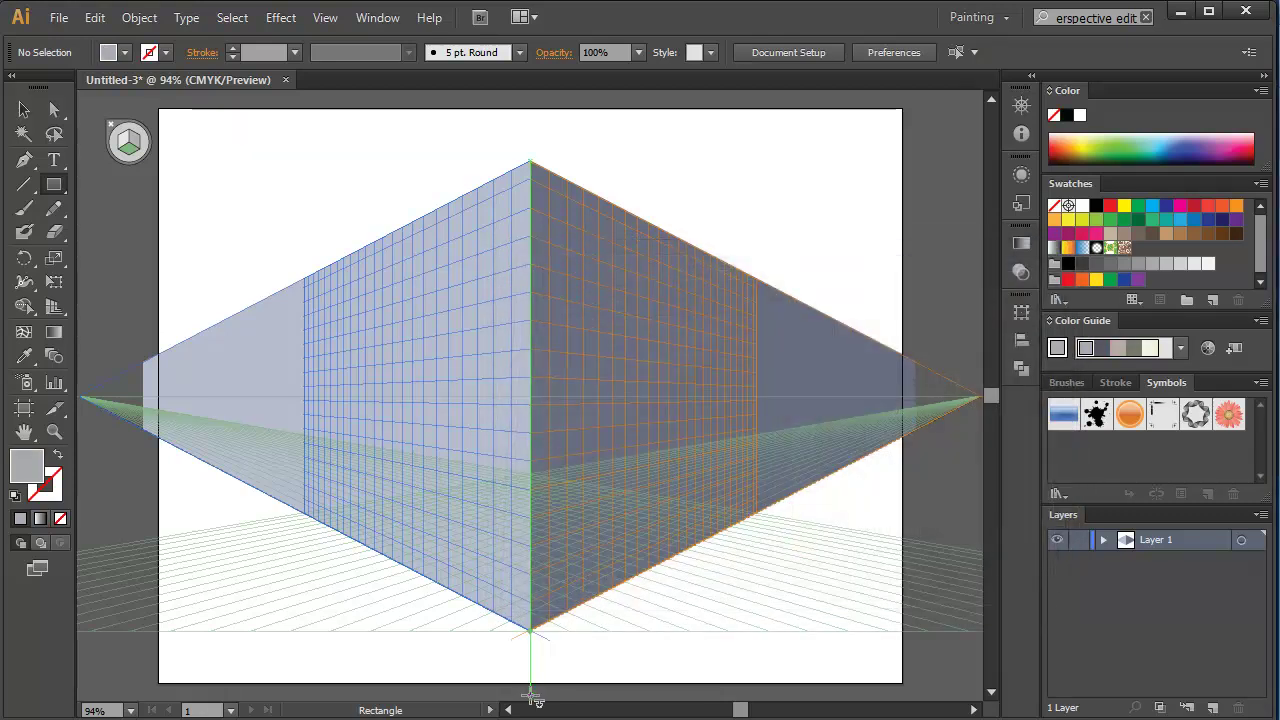
Draw a ground rectangle on the horizontal plane from below the walls' front corner past both artboard sides, send it behind the walls, and hide the grid
{"action": "left_click_drag", "start_coordinate": [531, 694], "coordinate": [206, 400]}
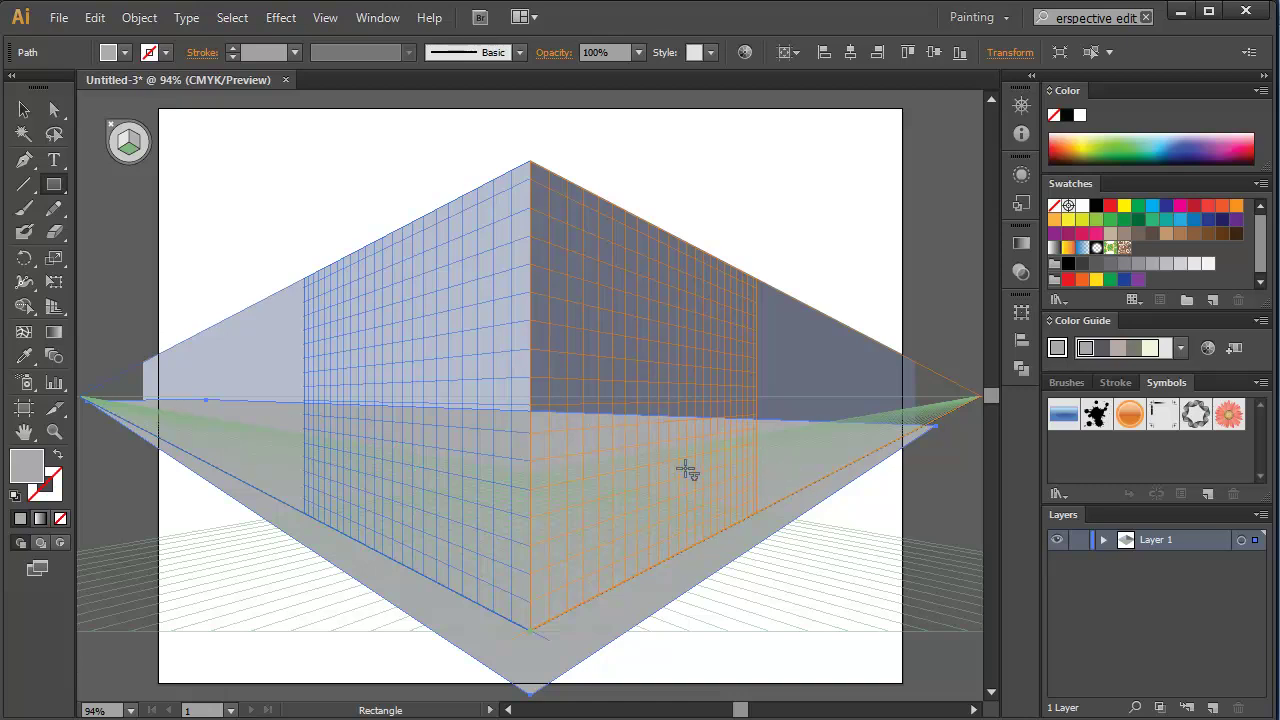
{"action": "key", "text": "shift+v"}
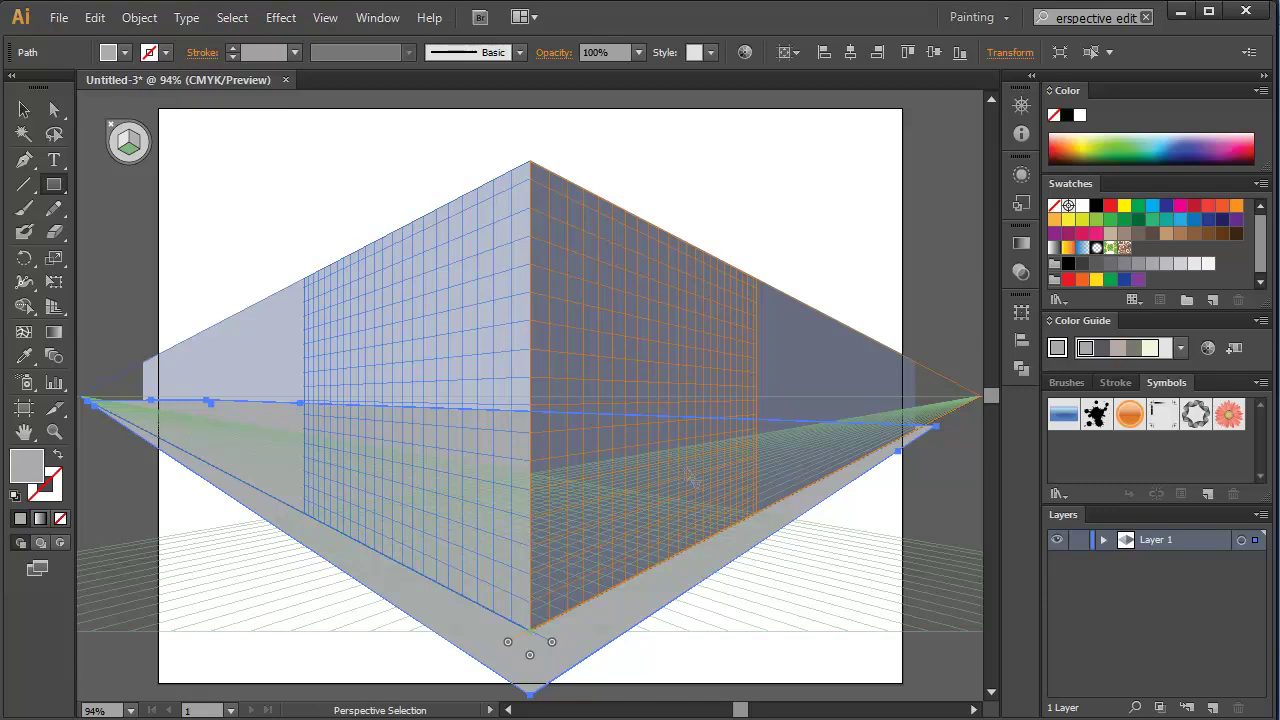
{"action": "key", "text": "m"}
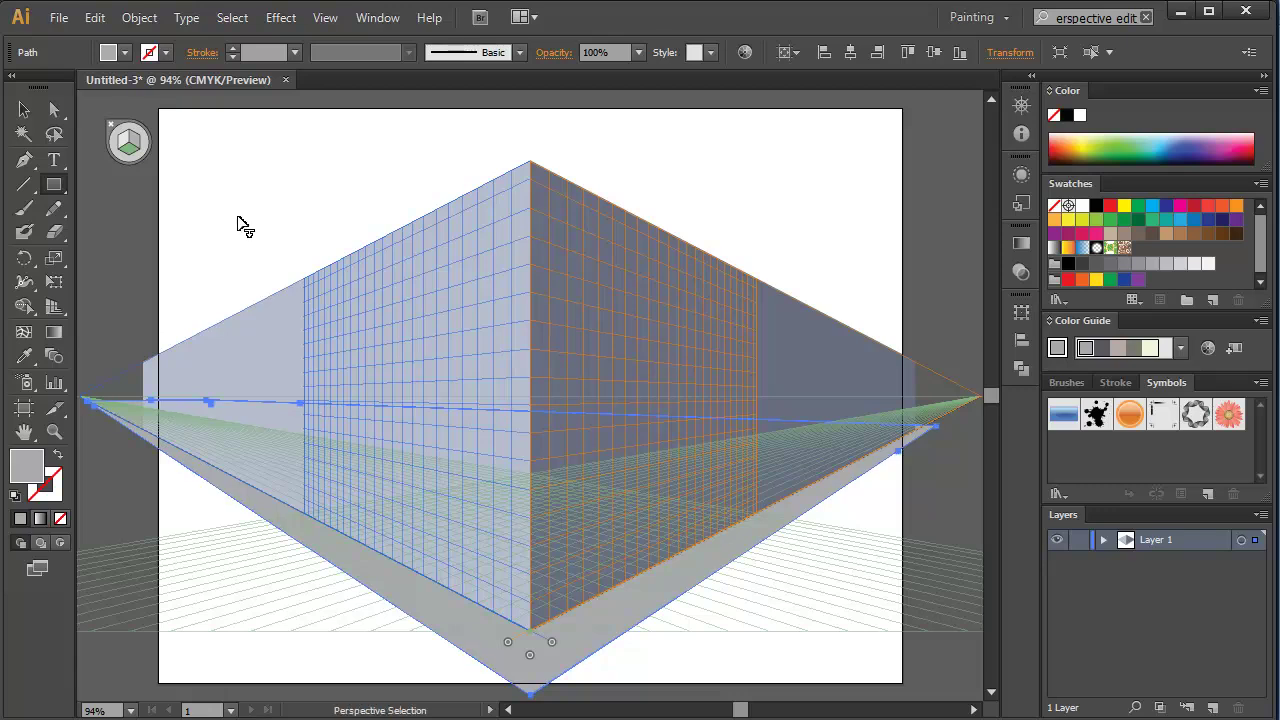
{"action": "key", "text": "ctrl+shift+i"}
{"action": "key", "text": "v"}
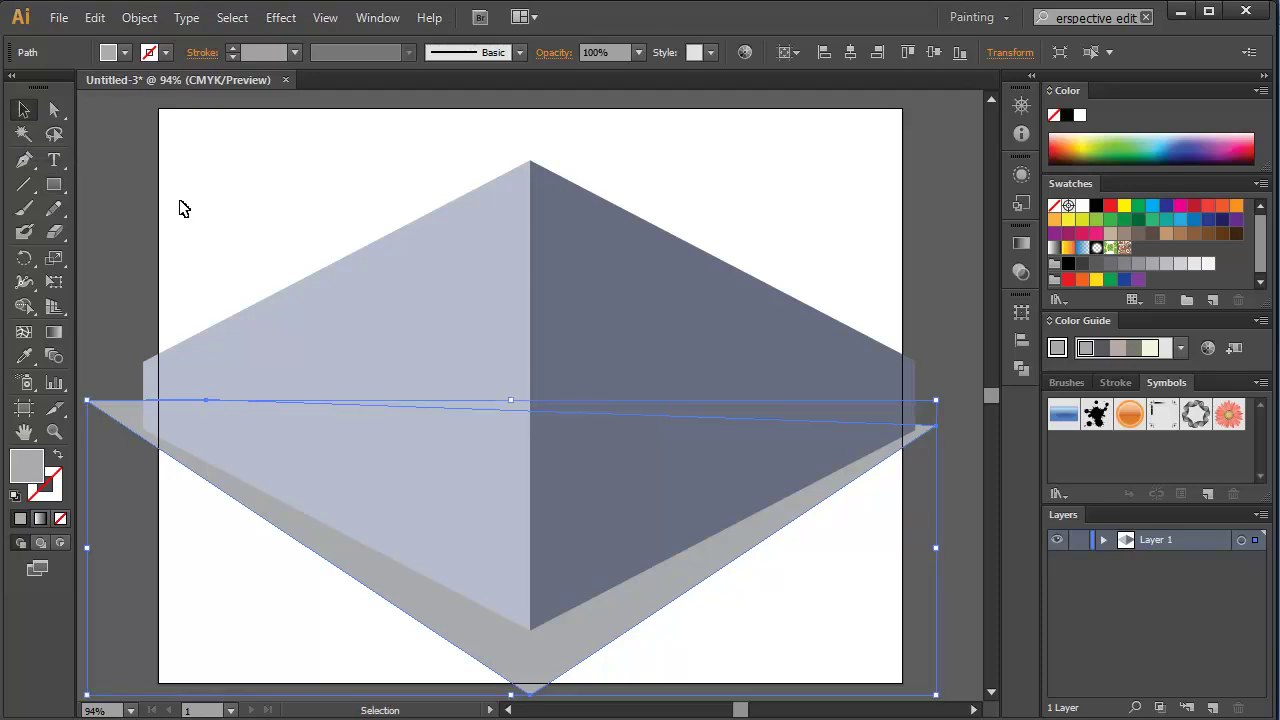
{"action": "left_click", "coordinate": [114, 194]}
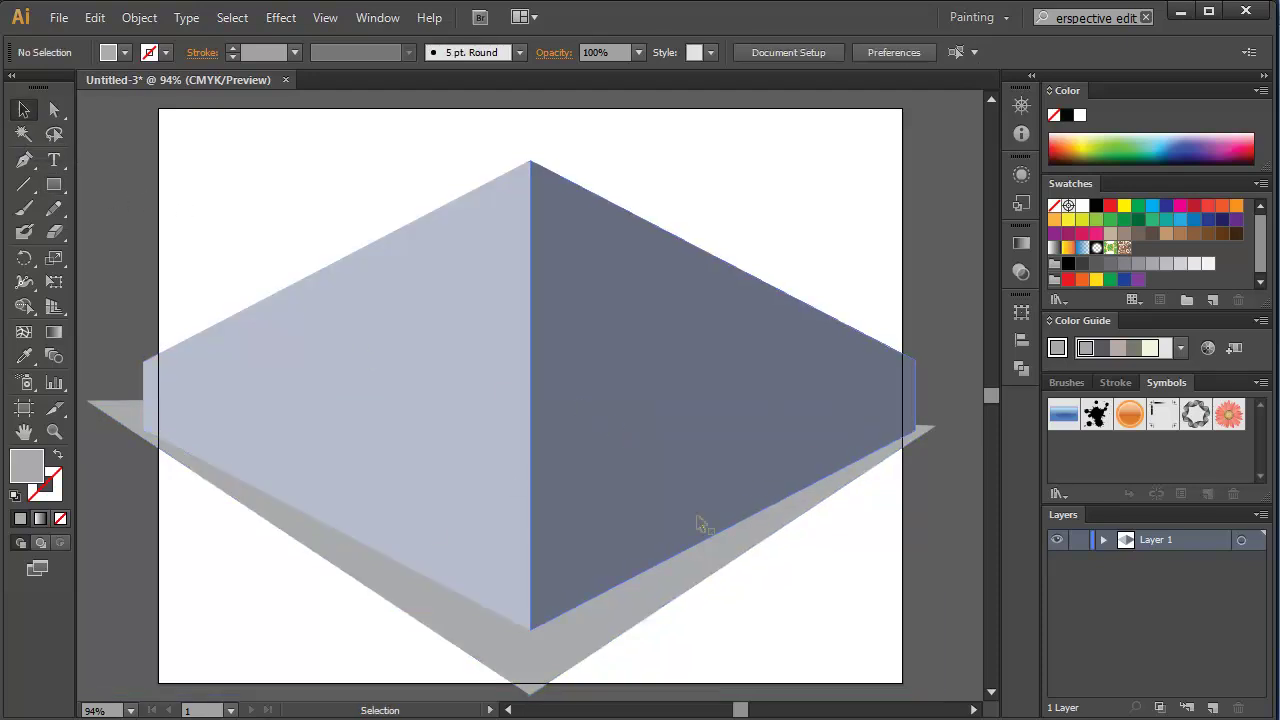
Change the ground shape's fill to the darker grey 7F7F7F and deselect it
{"action": "left_click", "coordinate": [541, 656]}
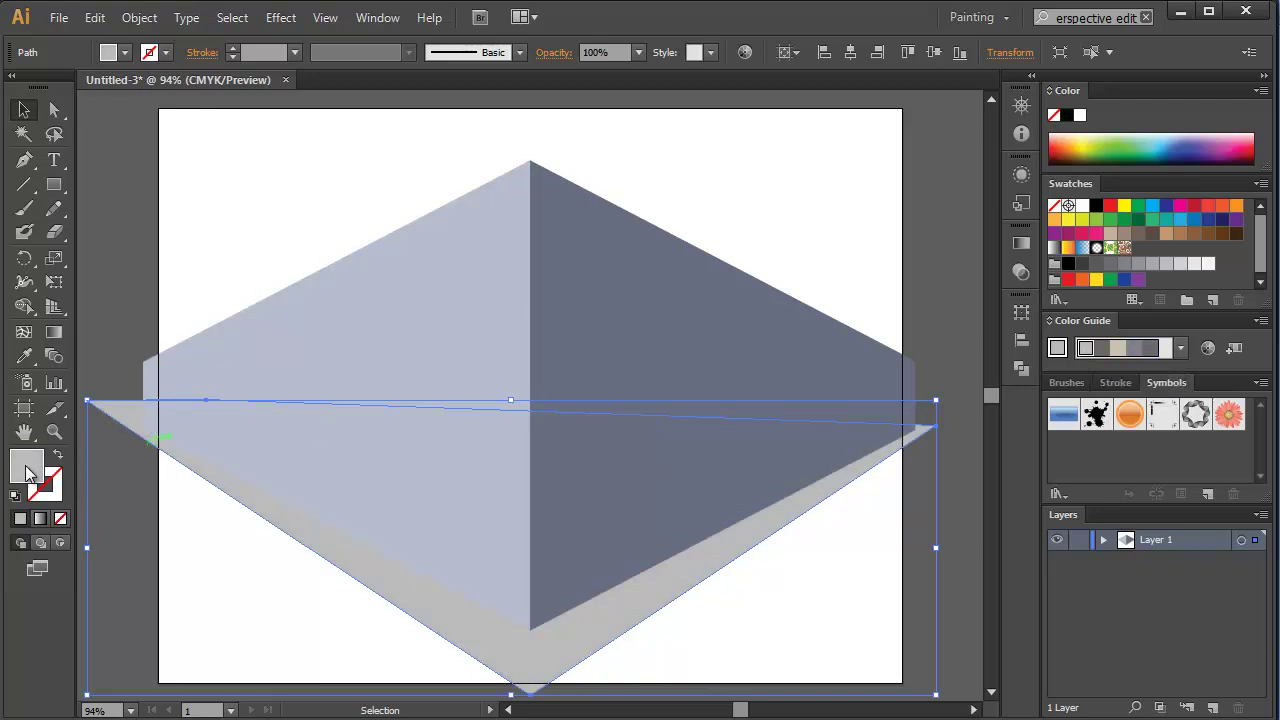
{"action": "double_click", "coordinate": [28, 474]}
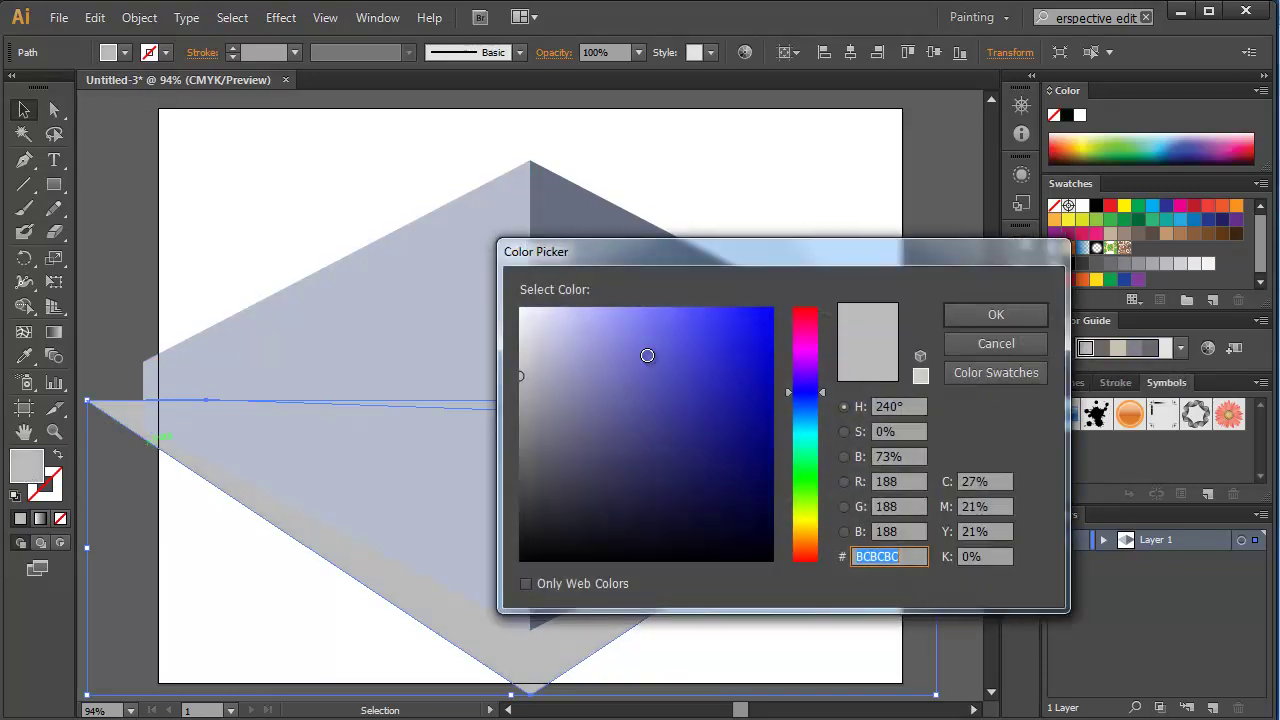
{"action": "left_click_drag", "start_coordinate": [522, 380], "coordinate": [518, 432]}
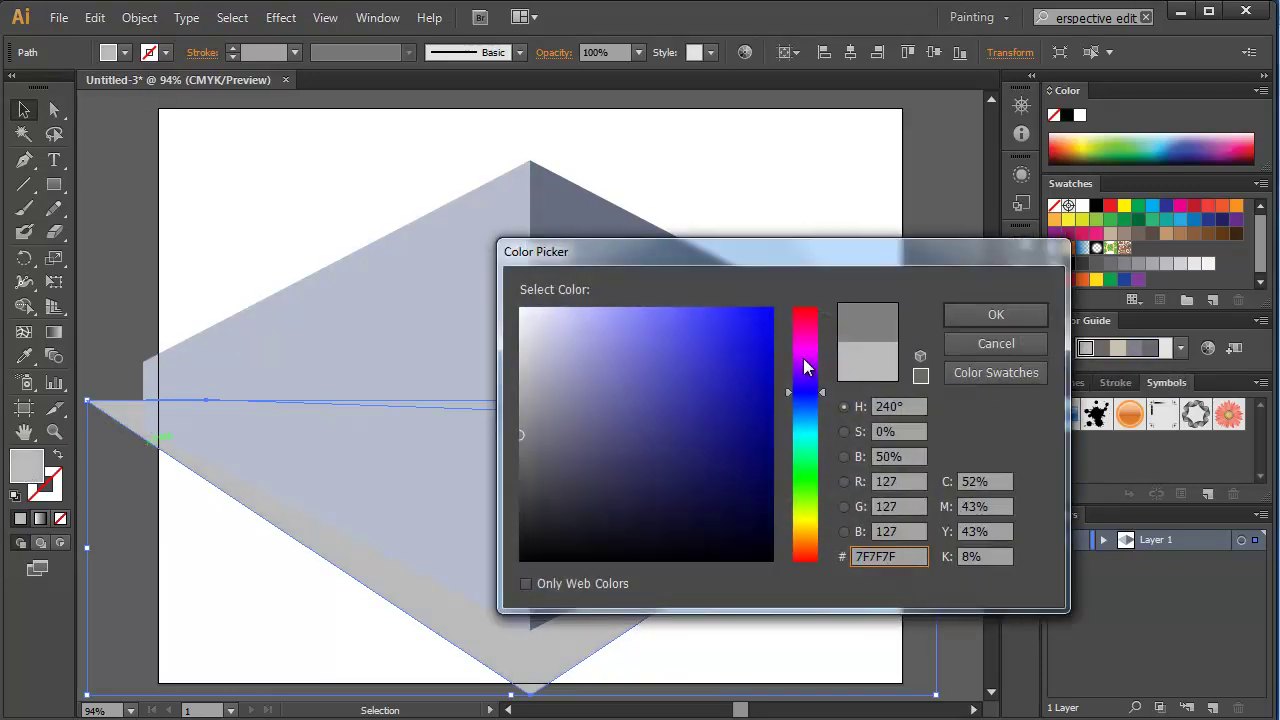
{"action": "left_click", "coordinate": [966, 316]}
{"action": "left_click", "coordinate": [148, 246]}
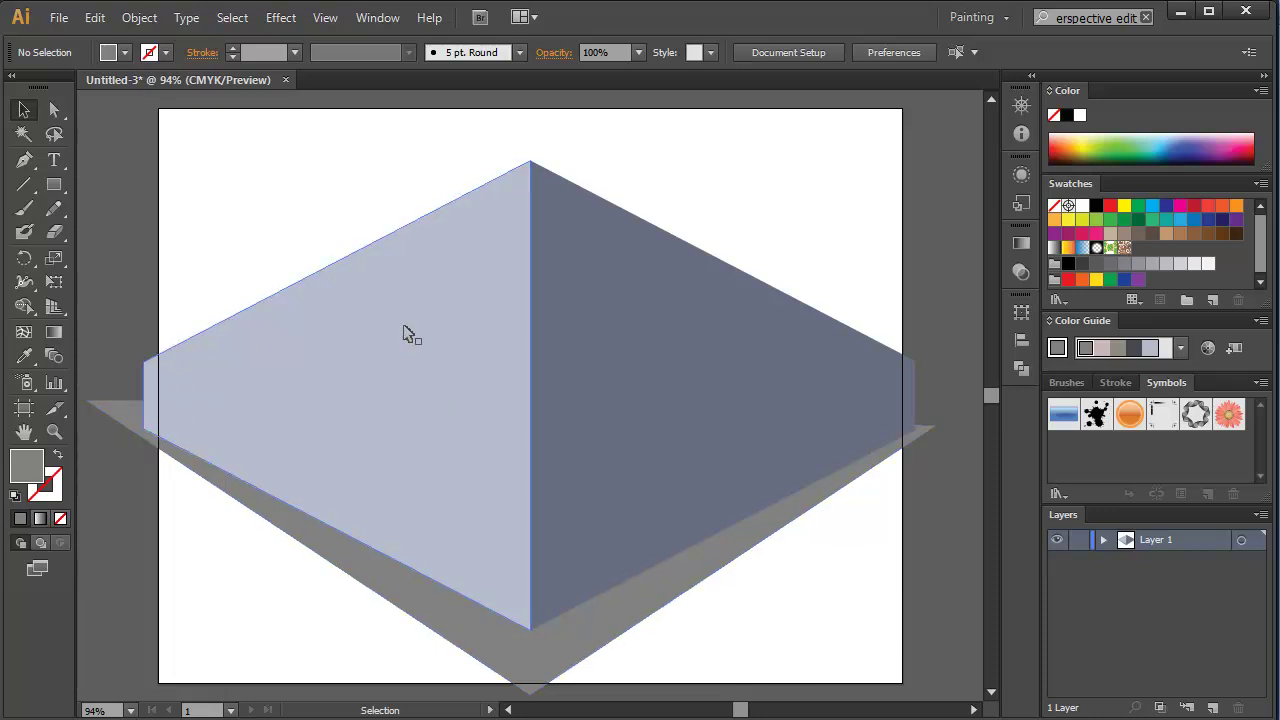
Show the perspective grid and draw a dark grey strip on the left plane, from the ground's front corner along its edge past the artboard's left side
{"action": "left_click", "coordinate": [54, 307]}
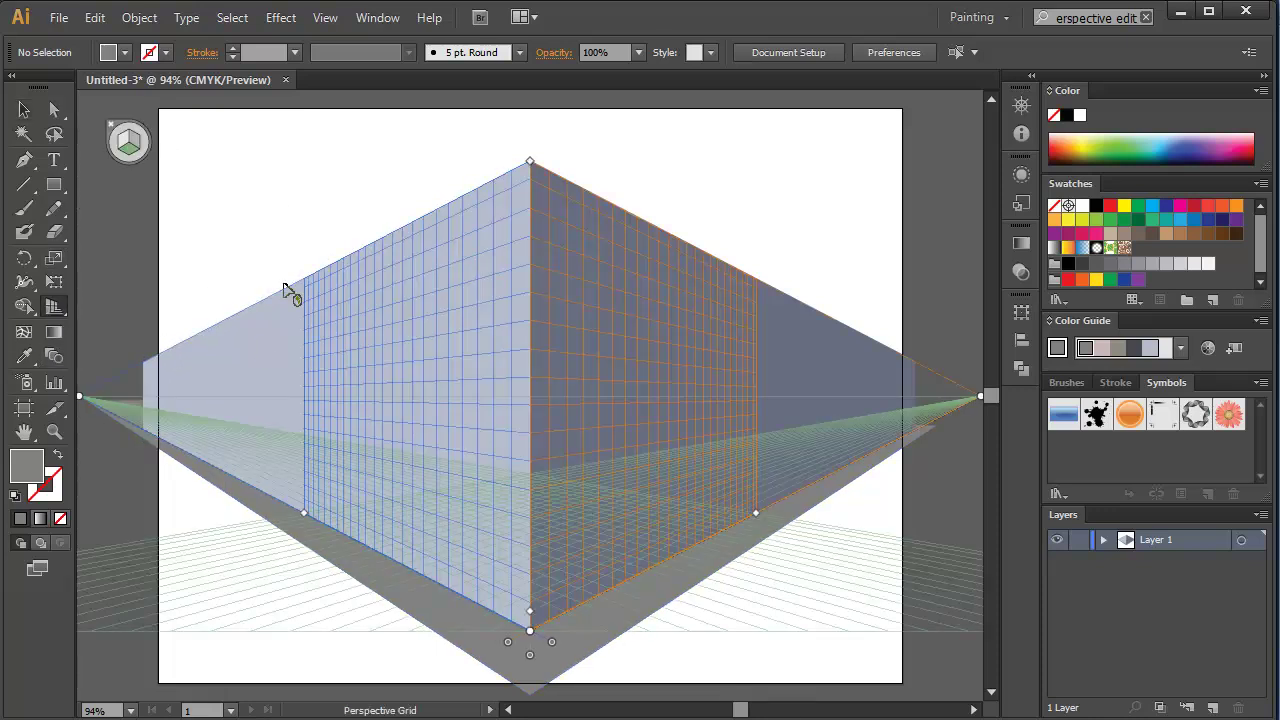
{"action": "key", "text": "shift+v"}
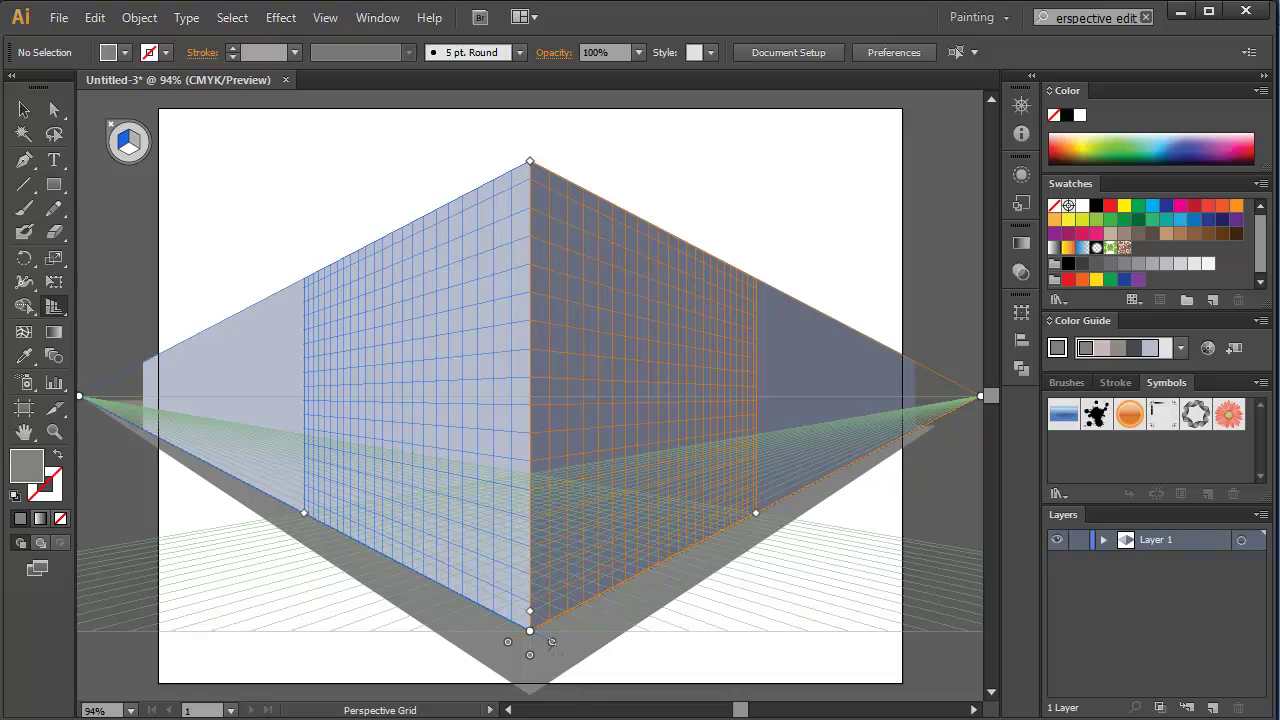
{"action": "left_click", "coordinate": [1081, 265]}
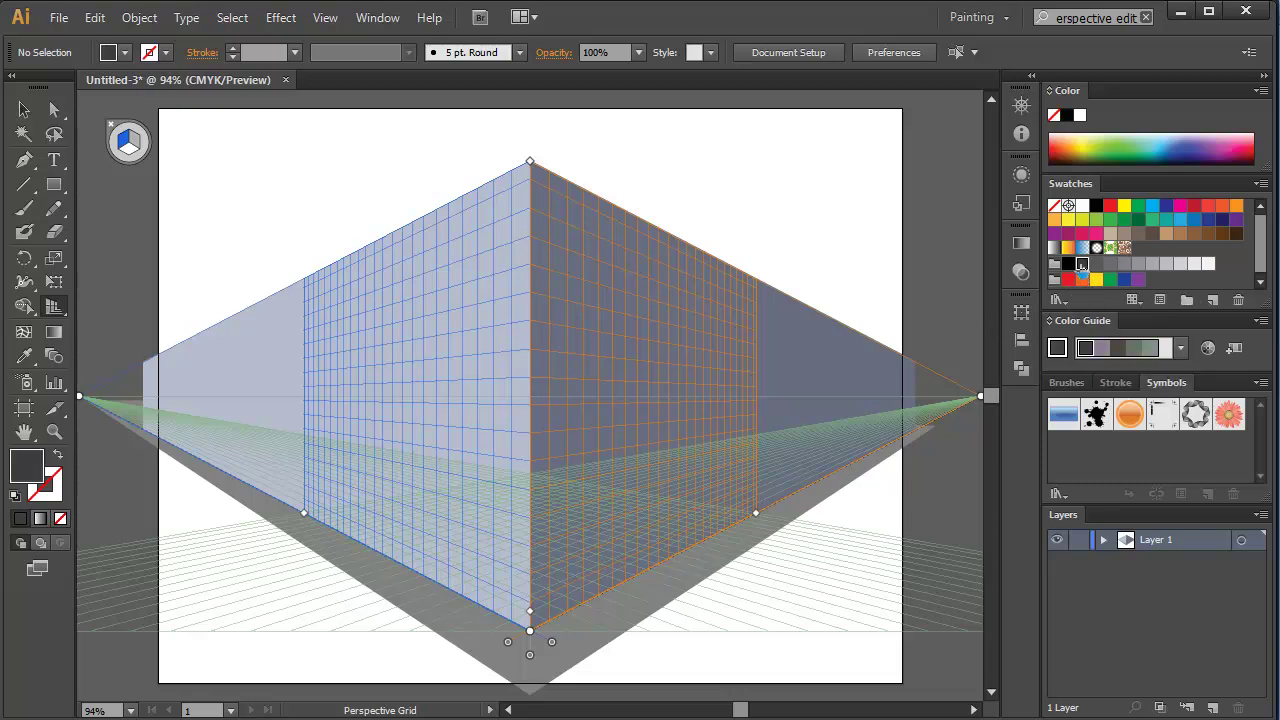
{"action": "left_click", "coordinate": [55, 189]}
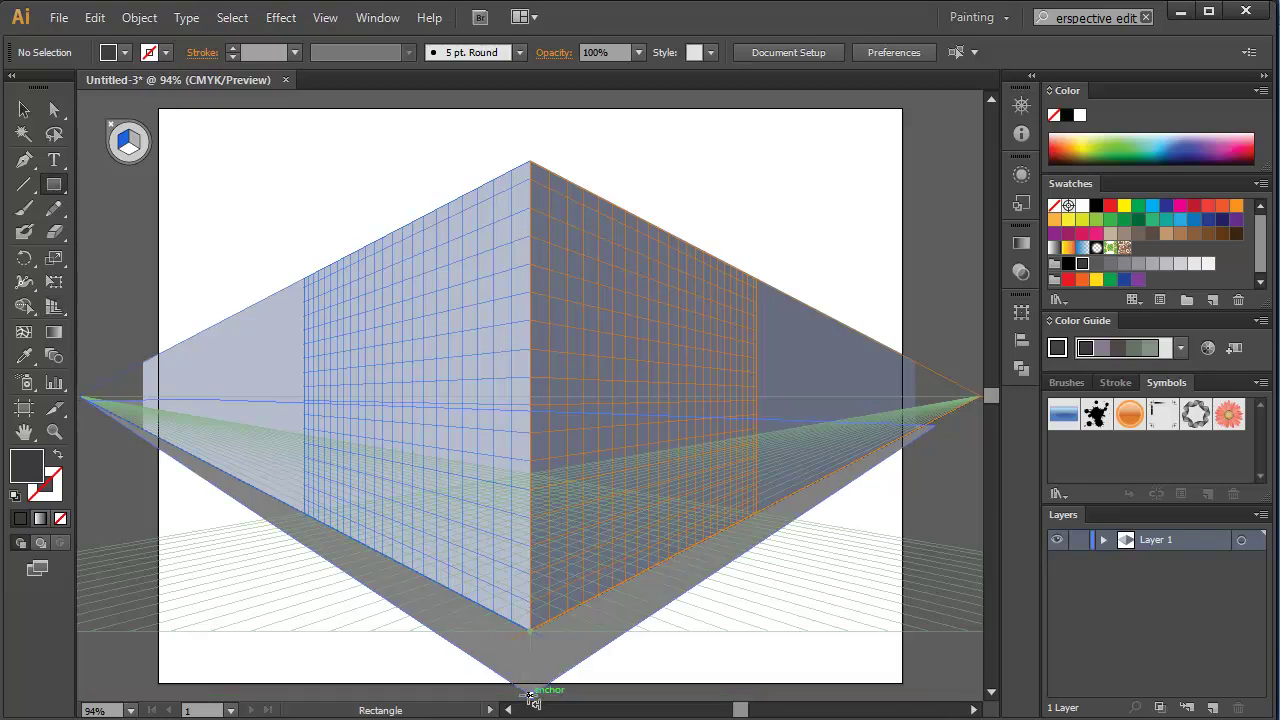
{"action": "left_click_drag", "start_coordinate": [531, 697], "coordinate": [166, 456]}
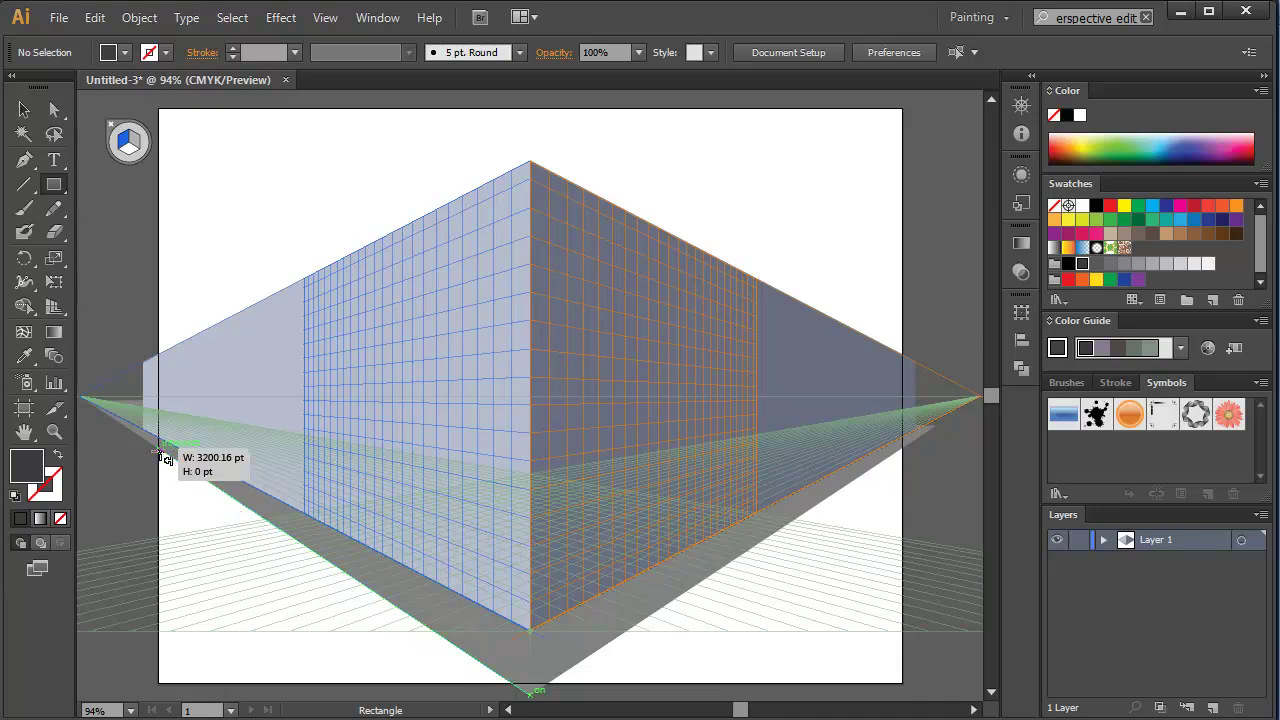
{"action": "left_click_drag", "start_coordinate": [161, 456], "coordinate": [154, 457]}
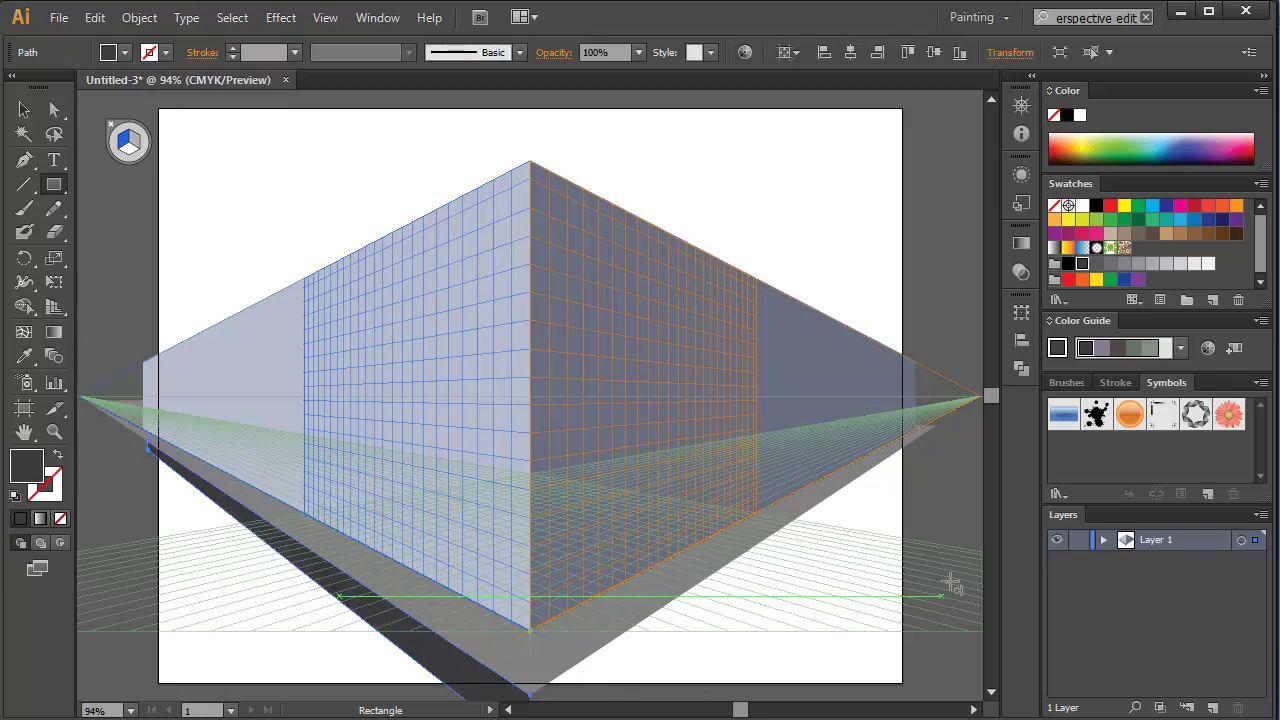
Reduce the height of the dark left strip with Perspective Selection until it forms a thin curb below the ground's edge
{"action": "scroll", "coordinate": [990, 395], "scroll_direction": "down", "scroll_amount": 2}
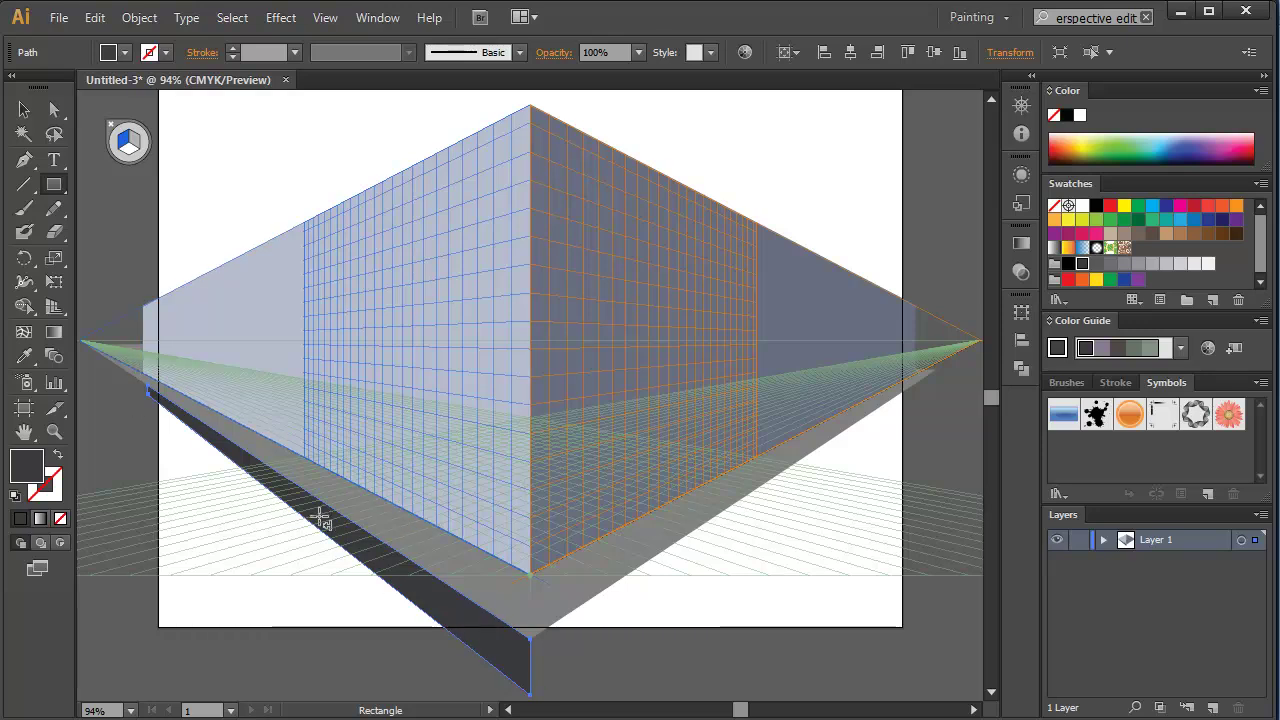
{"action": "left_click", "coordinate": [55, 308]}
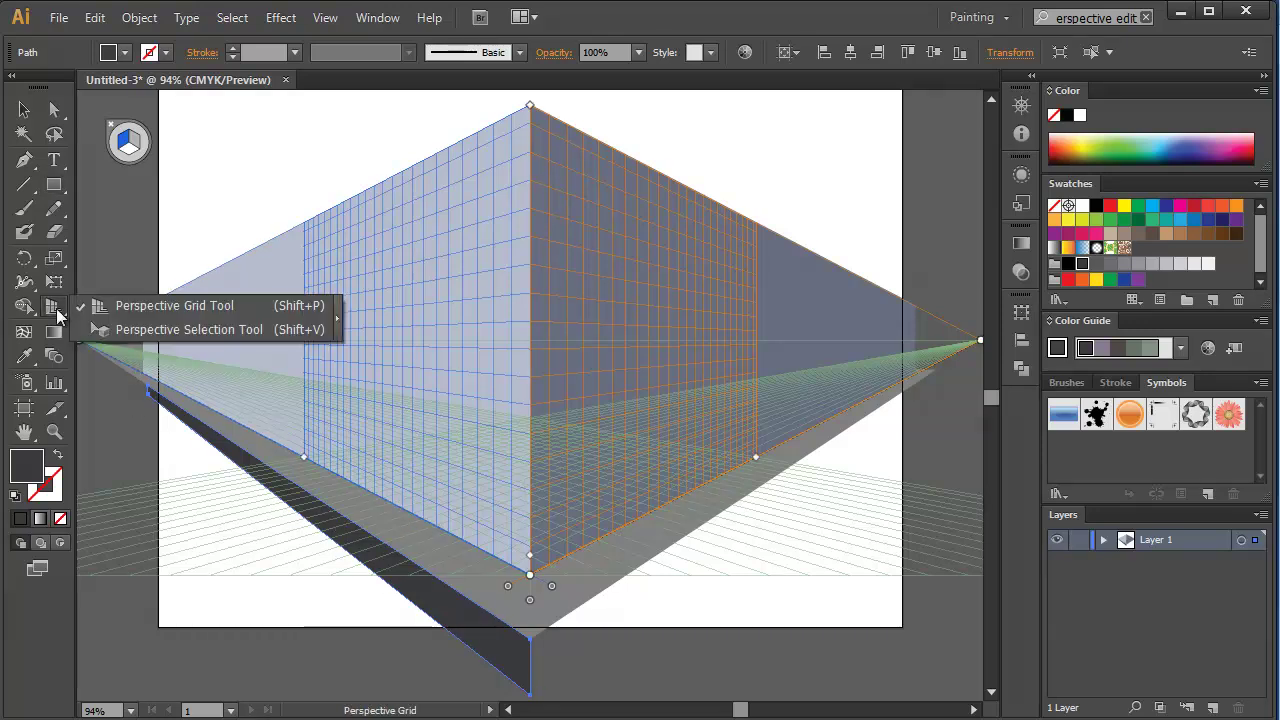
{"action": "left_click", "coordinate": [143, 331]}
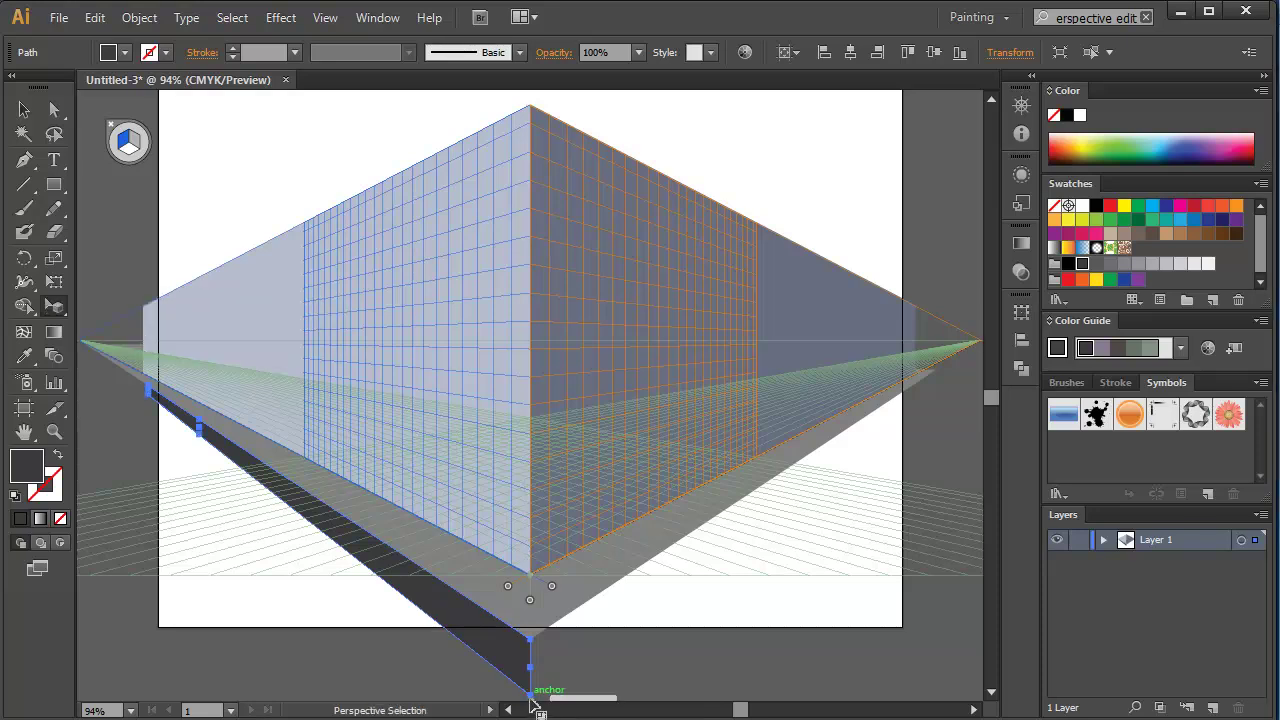
{"action": "left_click_drag", "start_coordinate": [530, 696], "coordinate": [529, 655]}
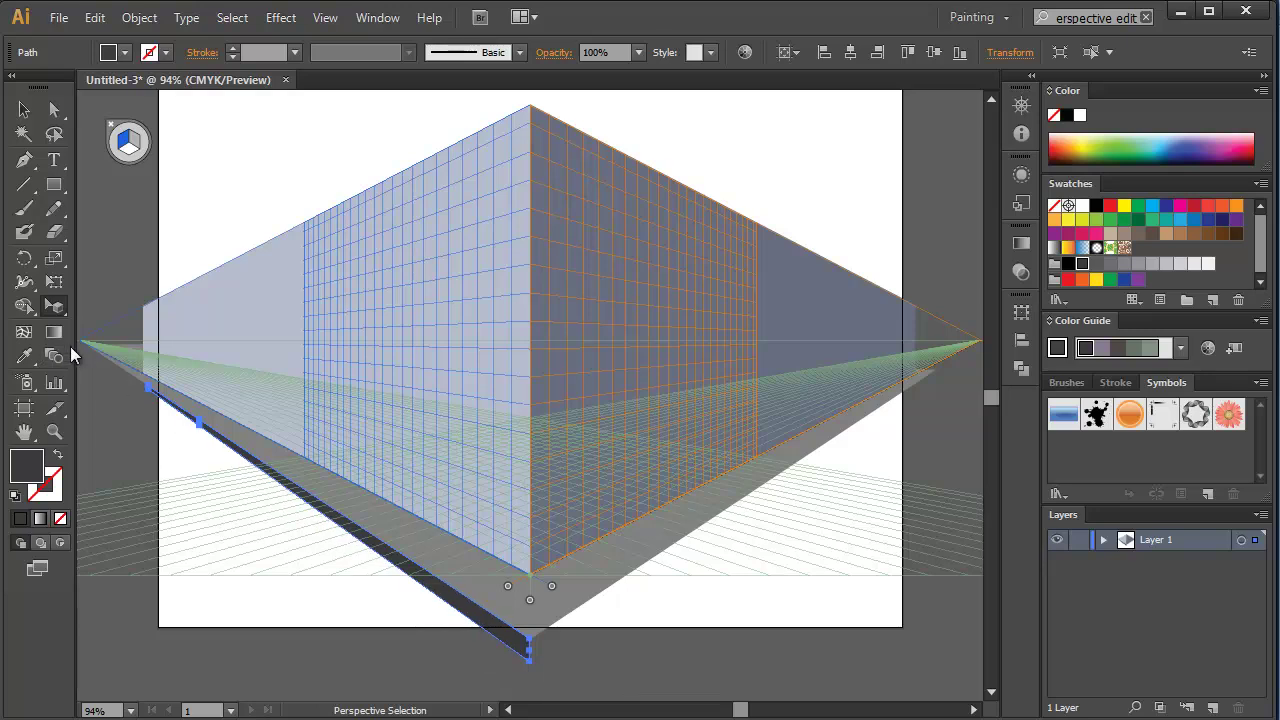
{"action": "left_click", "coordinate": [480, 656]}
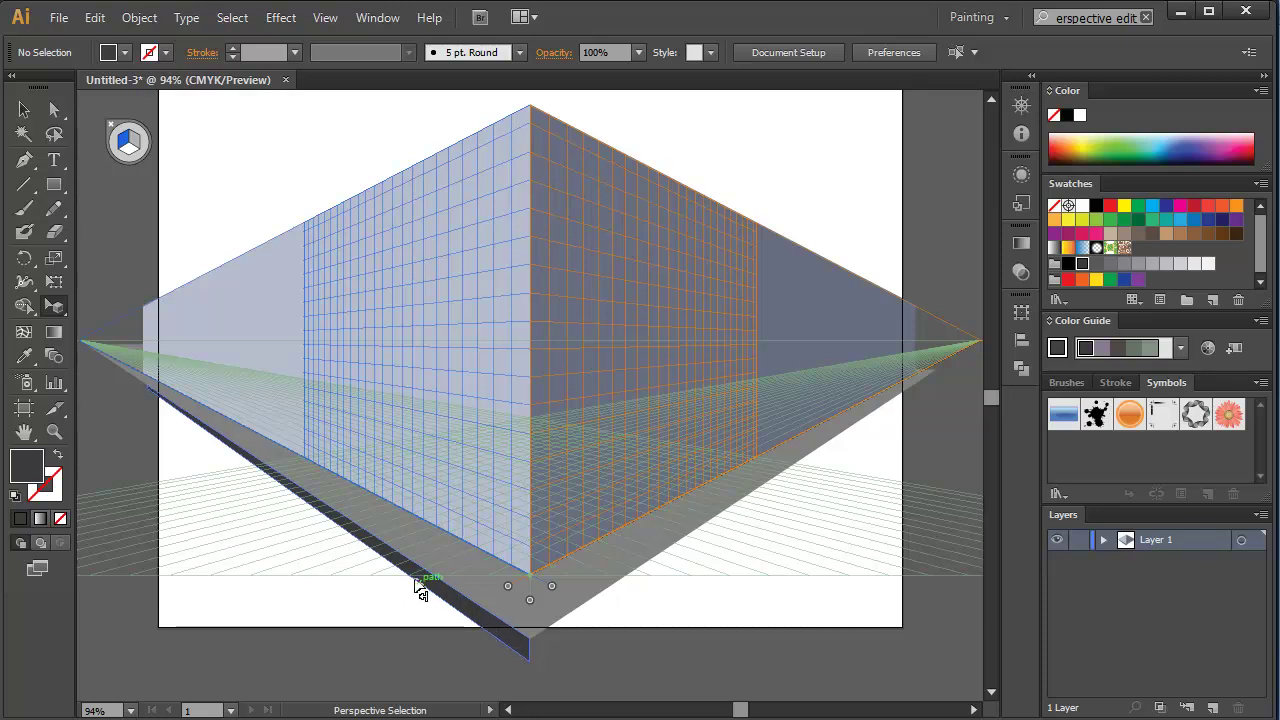
{"action": "left_click", "coordinate": [517, 646]}
{"action": "left_click_drag", "start_coordinate": [529, 664], "coordinate": [529, 652]}
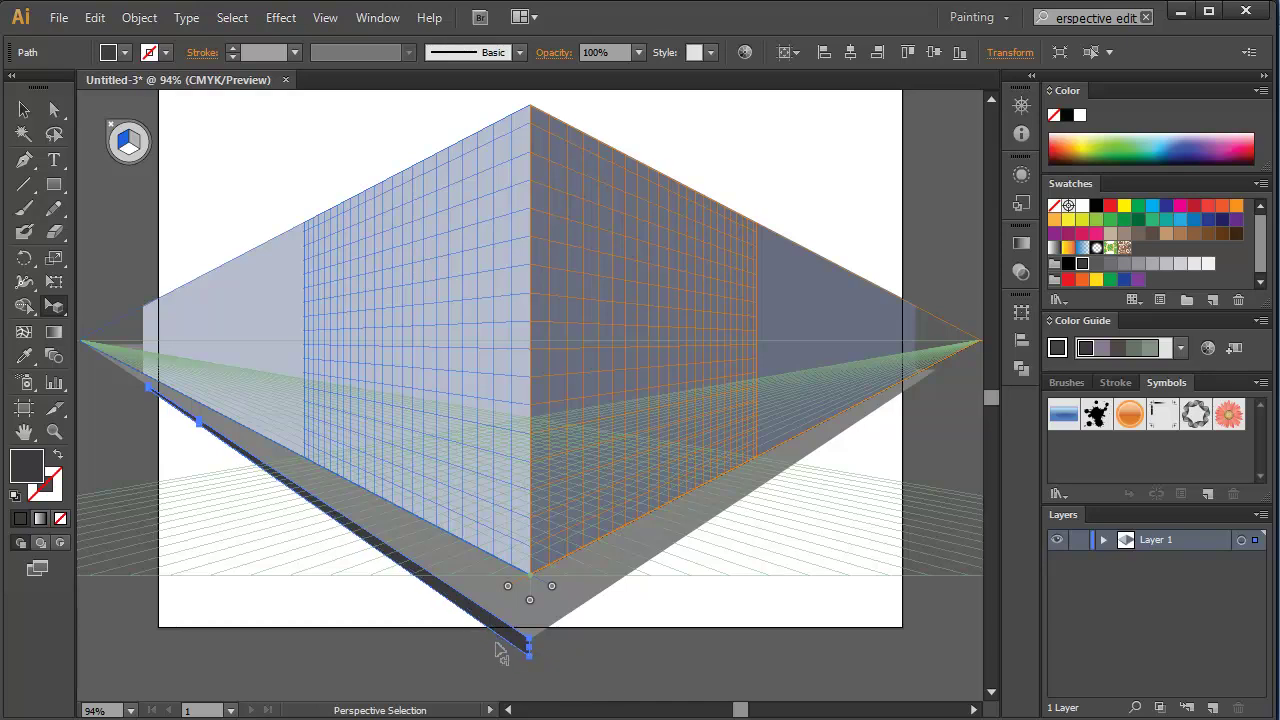
Try to reshape the dark left strip by its bounding box with the regular Selection tool, and undo both resizes
{"action": "left_click", "coordinate": [24, 112]}
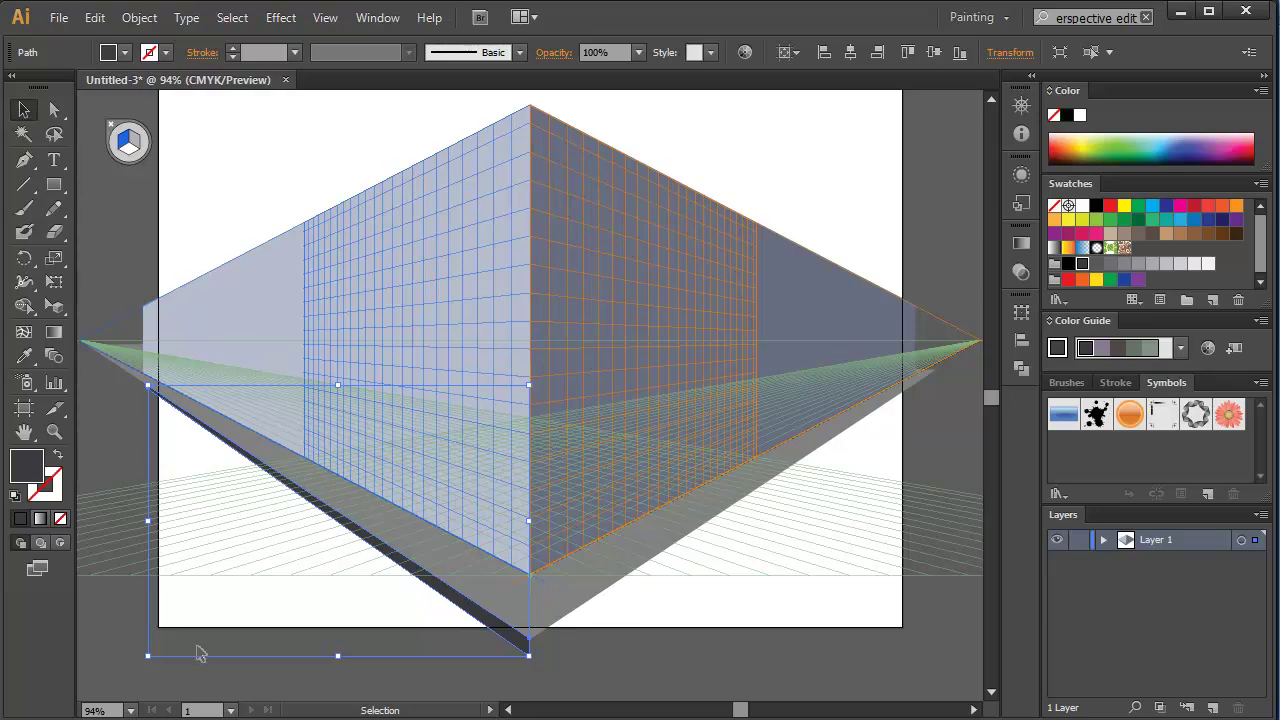
{"action": "left_click_drag", "start_coordinate": [149, 657], "coordinate": [149, 682]}
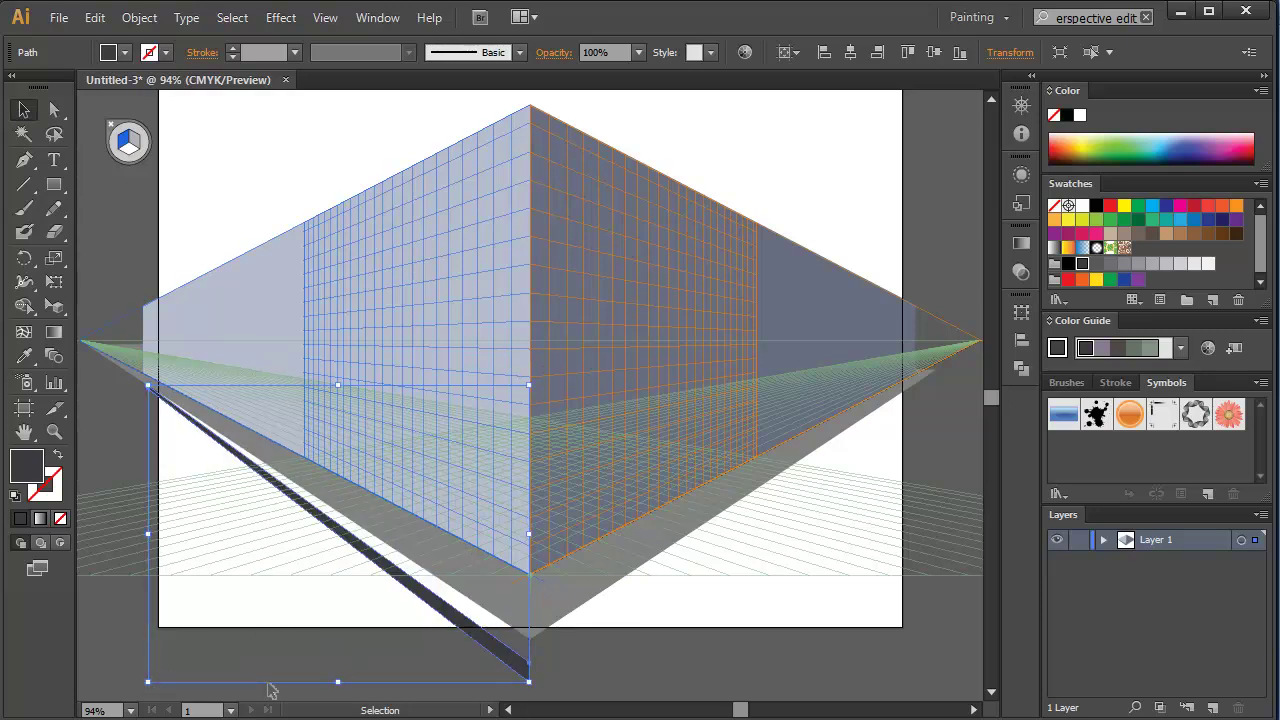
{"action": "left_click_drag", "start_coordinate": [340, 682], "coordinate": [340, 633]}
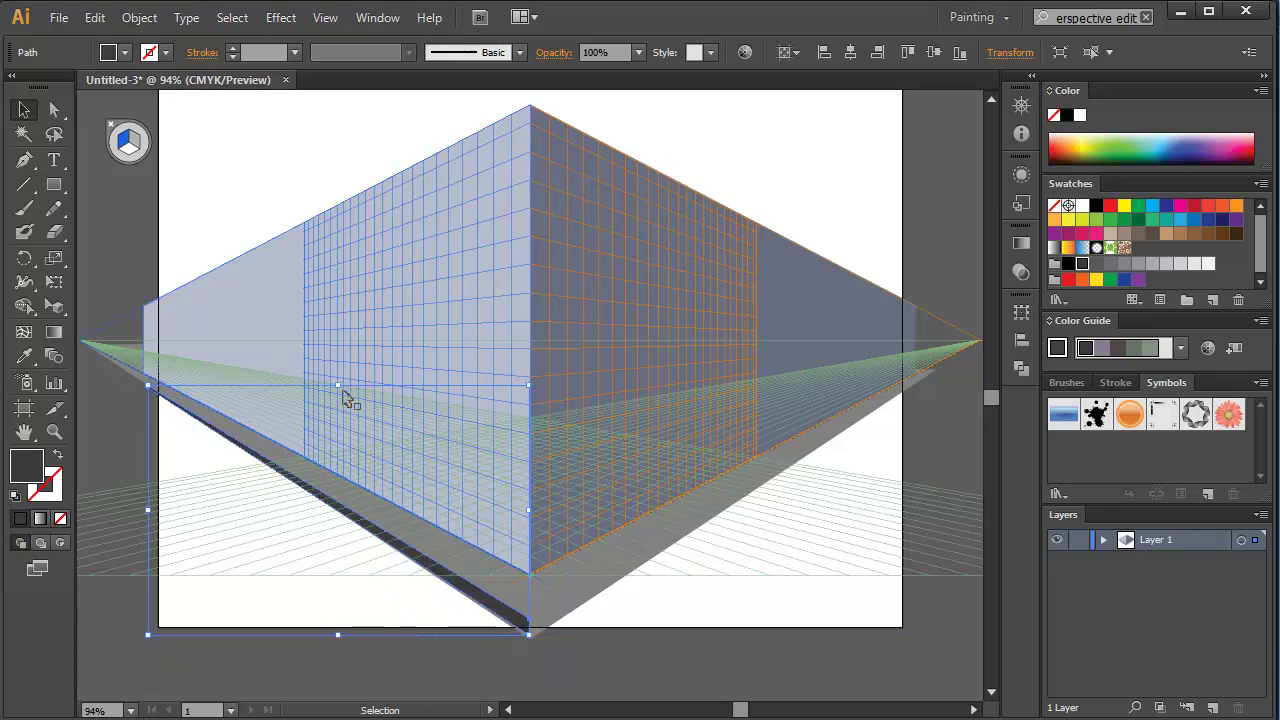
{"action": "left_click", "coordinate": [336, 647]}
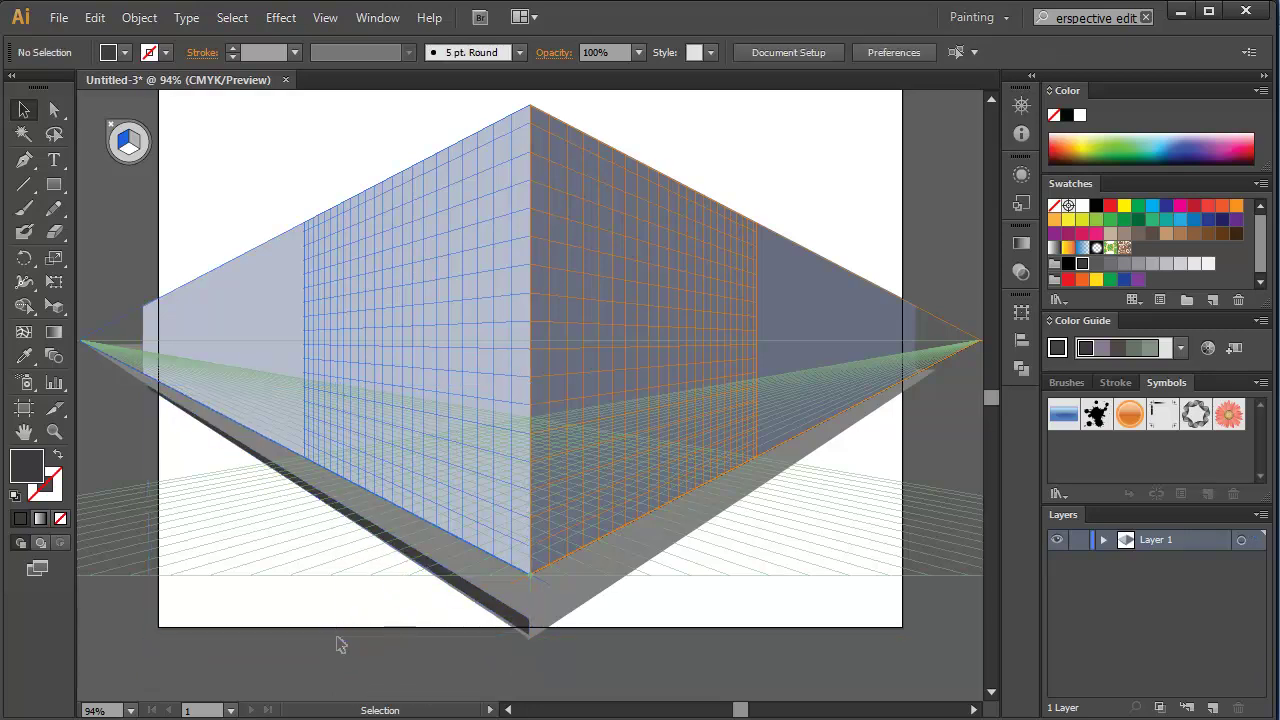
{"action": "key", "text": "a"}
{"action": "key", "text": "ctrl+z"}
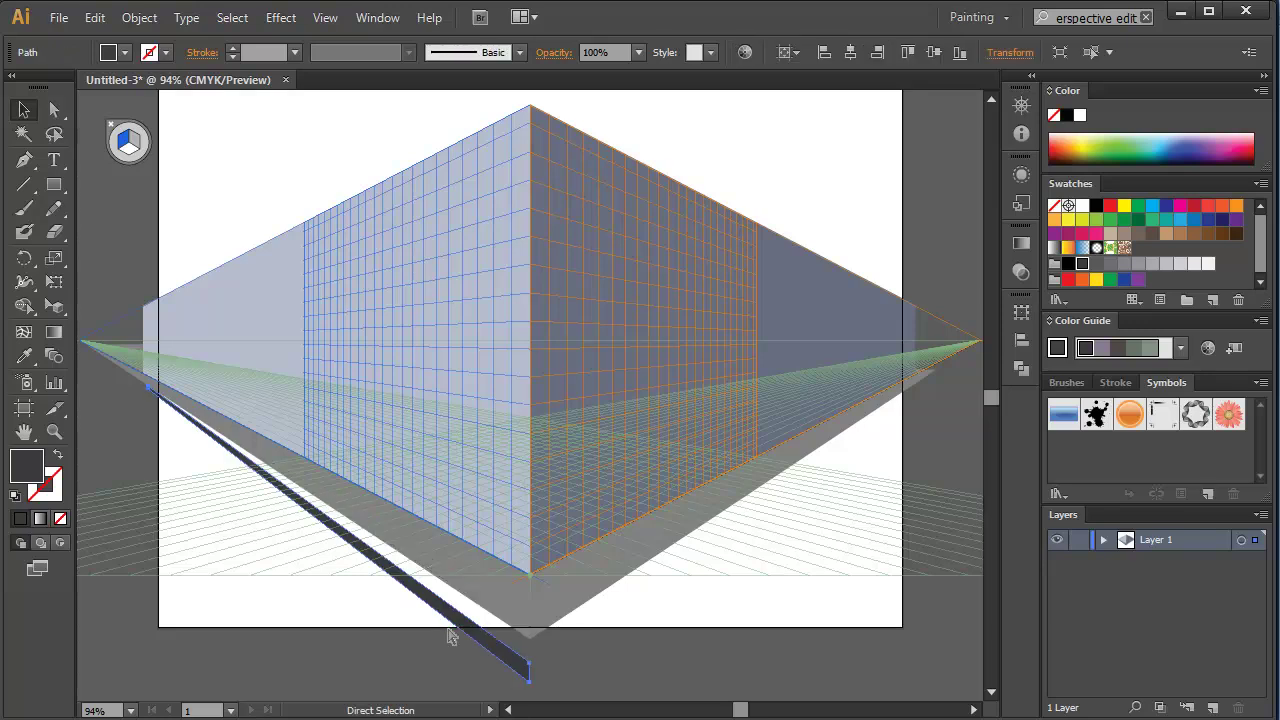
{"action": "key", "text": "ctrl+z"}
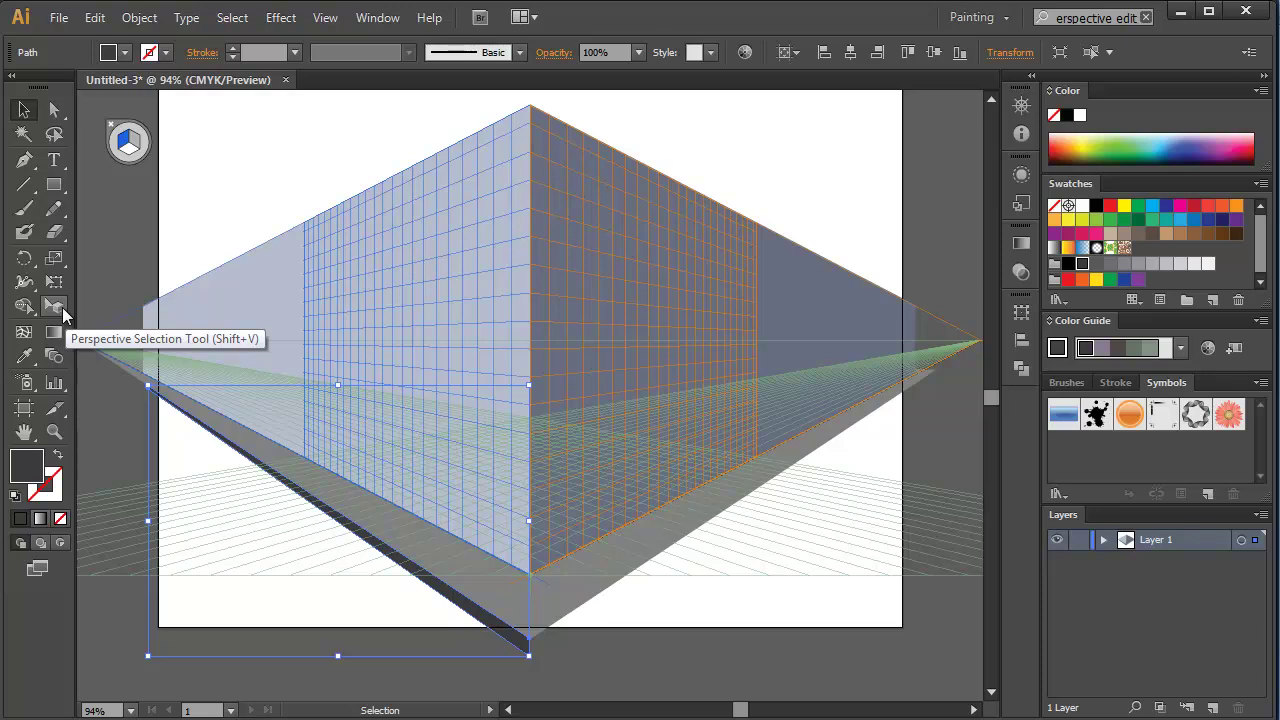
Draw a matching dark grey strip on the right plane, from the left strip's lower front corner along the ground's edge past the artboard's right side
{"action": "left_click", "coordinate": [55, 187]}
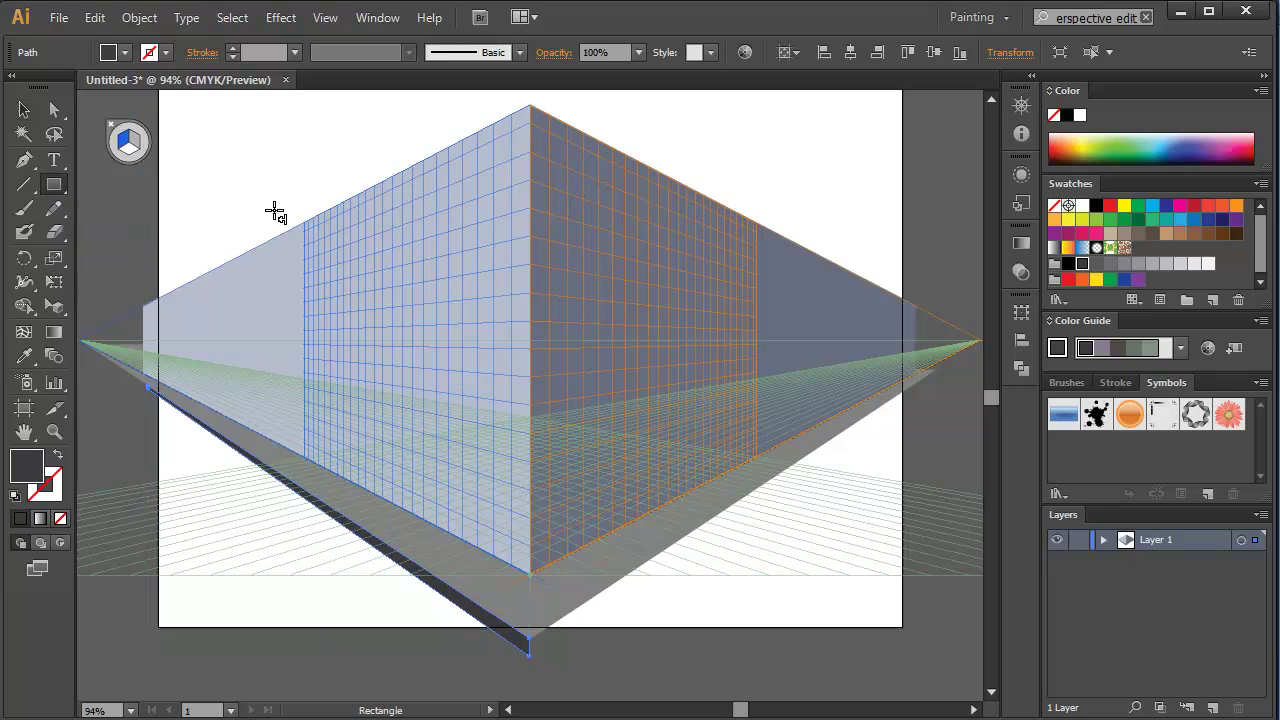
{"action": "key", "text": "3"}
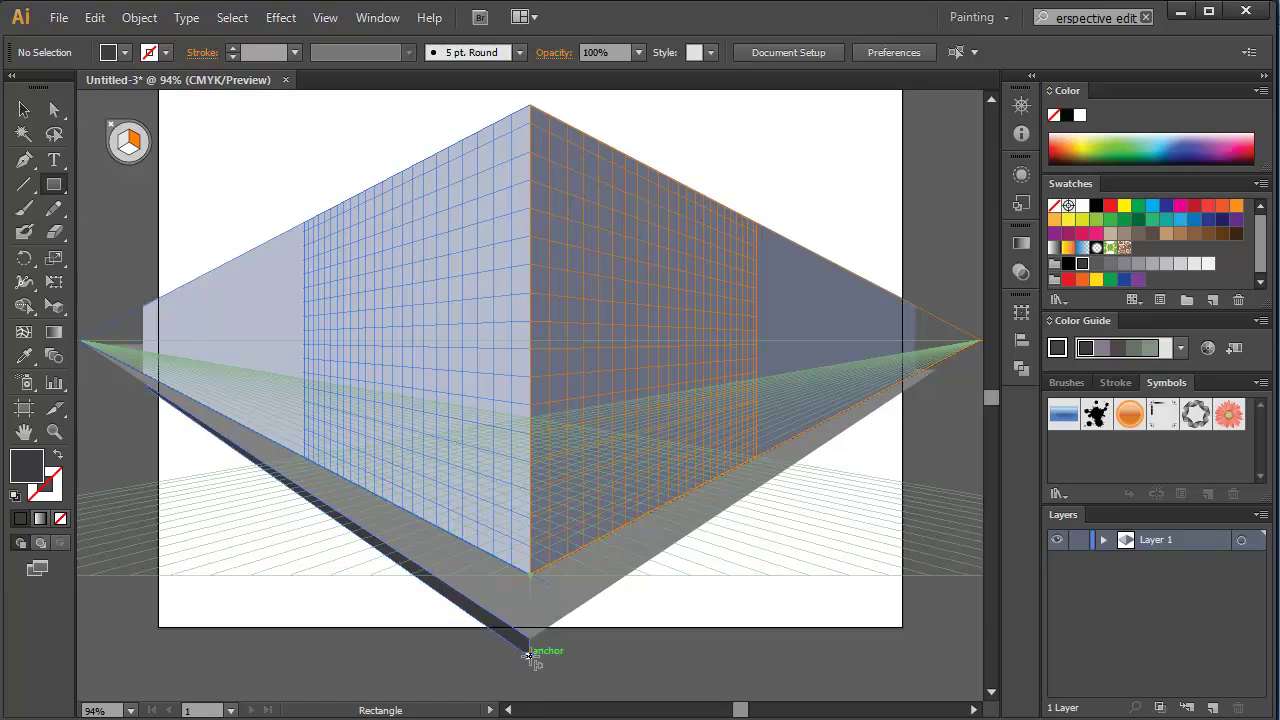
{"action": "left_click_drag", "start_coordinate": [529, 655], "coordinate": [927, 385]}
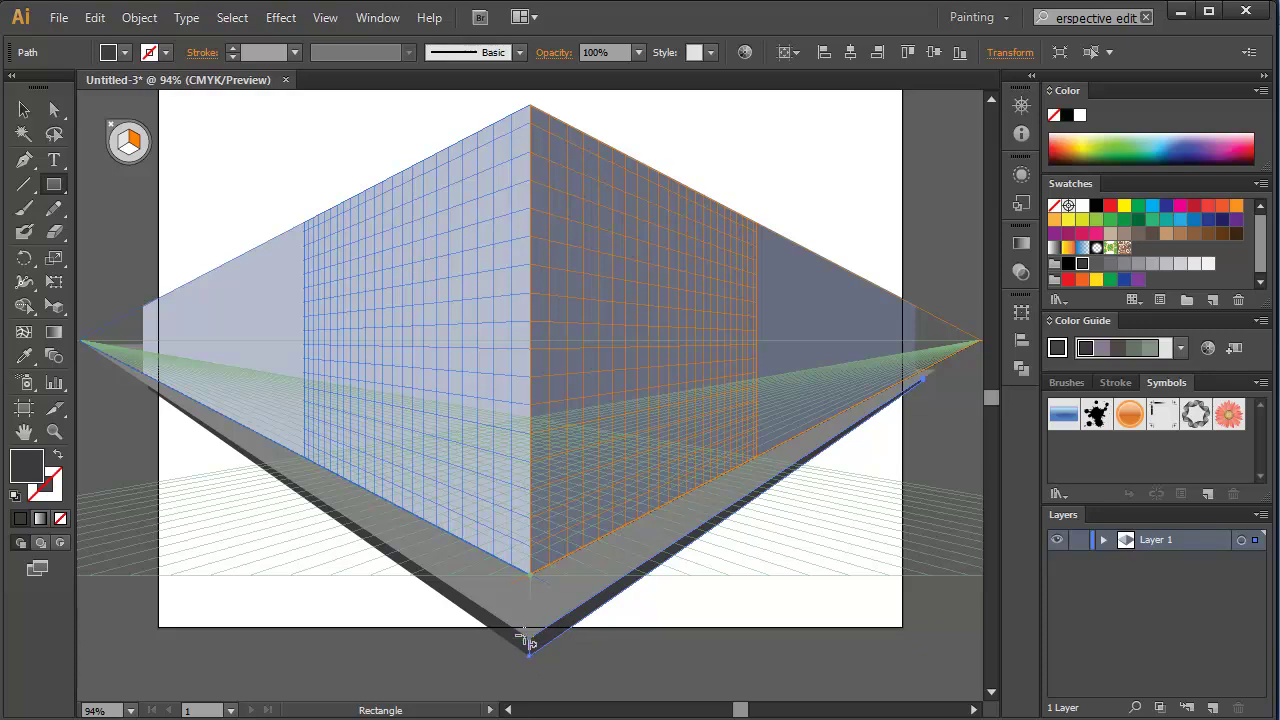
Deselect the right curb strip with the Selection tool and hide the perspective grid
{"action": "left_click", "coordinate": [24, 109]}
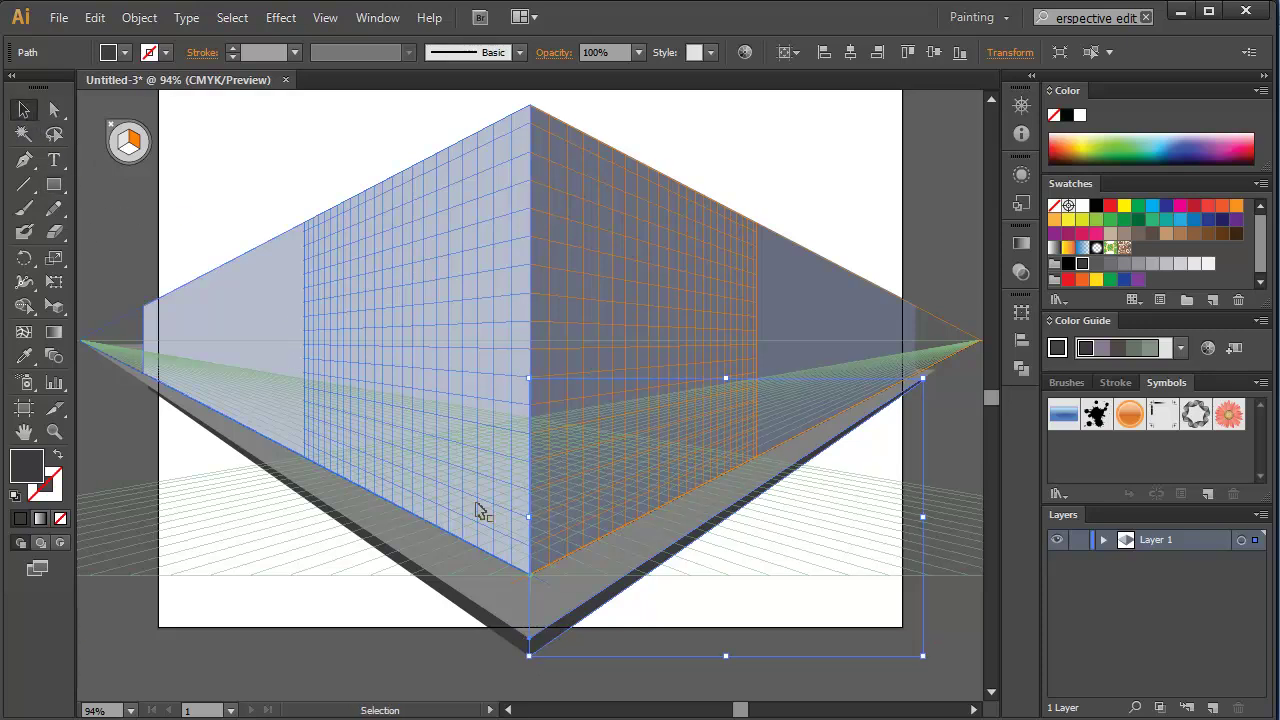
{"action": "left_click", "coordinate": [471, 672]}
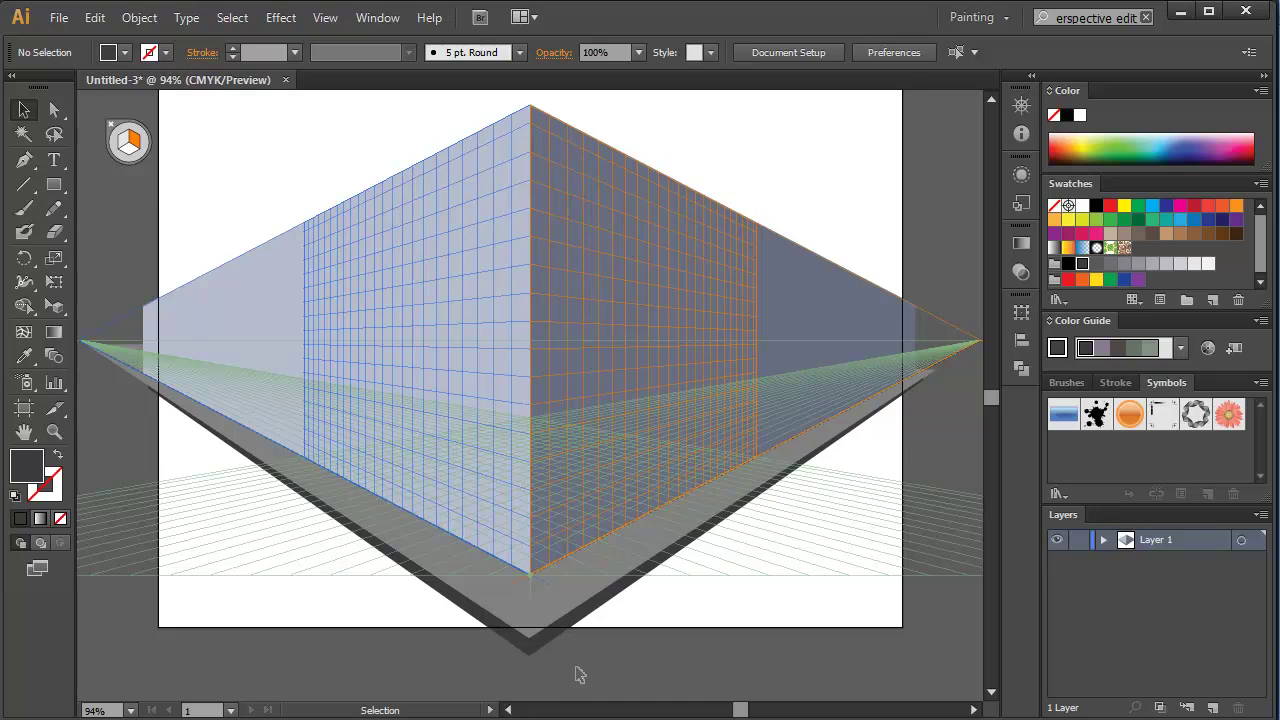
{"action": "key", "text": "ctrl+shift+i"}
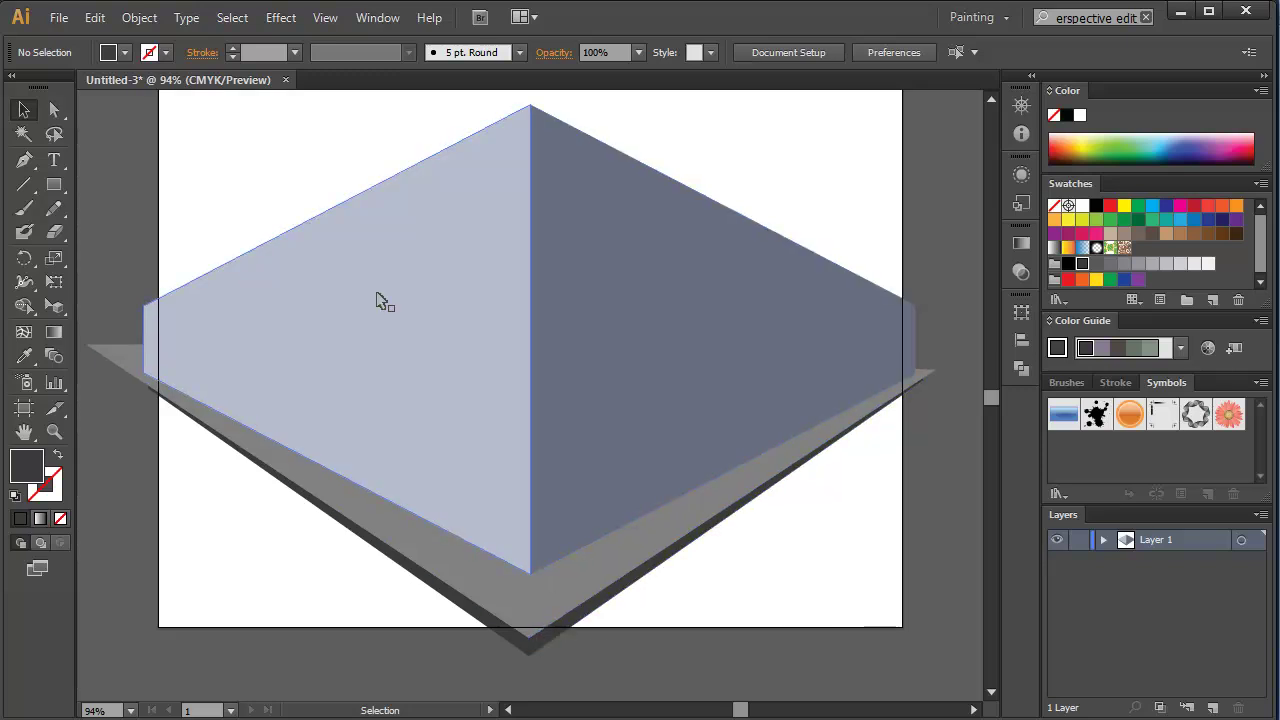
Open the recent file Perspective Building.ai, examine the finished building down to its pavement corner, and return to the Untitled-3 document
{"action": "left_click", "coordinate": [59, 17]}
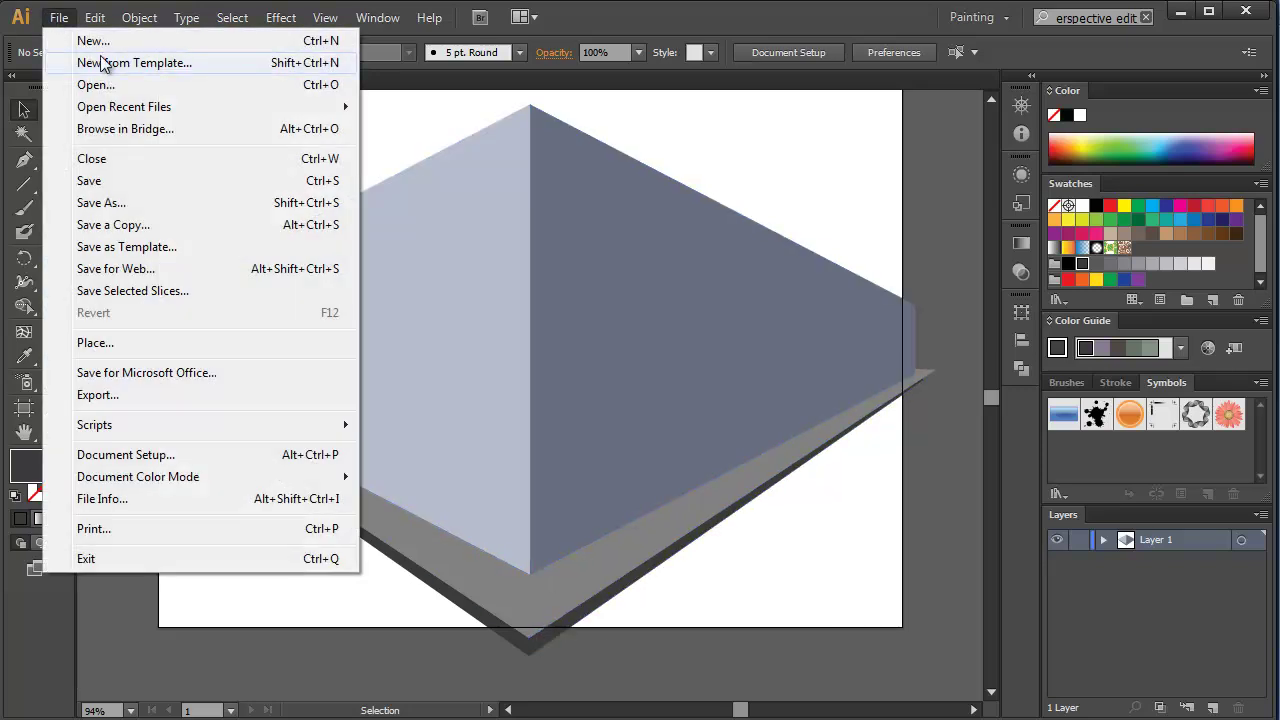
{"action": "mouse_move", "coordinate": [237, 108]}
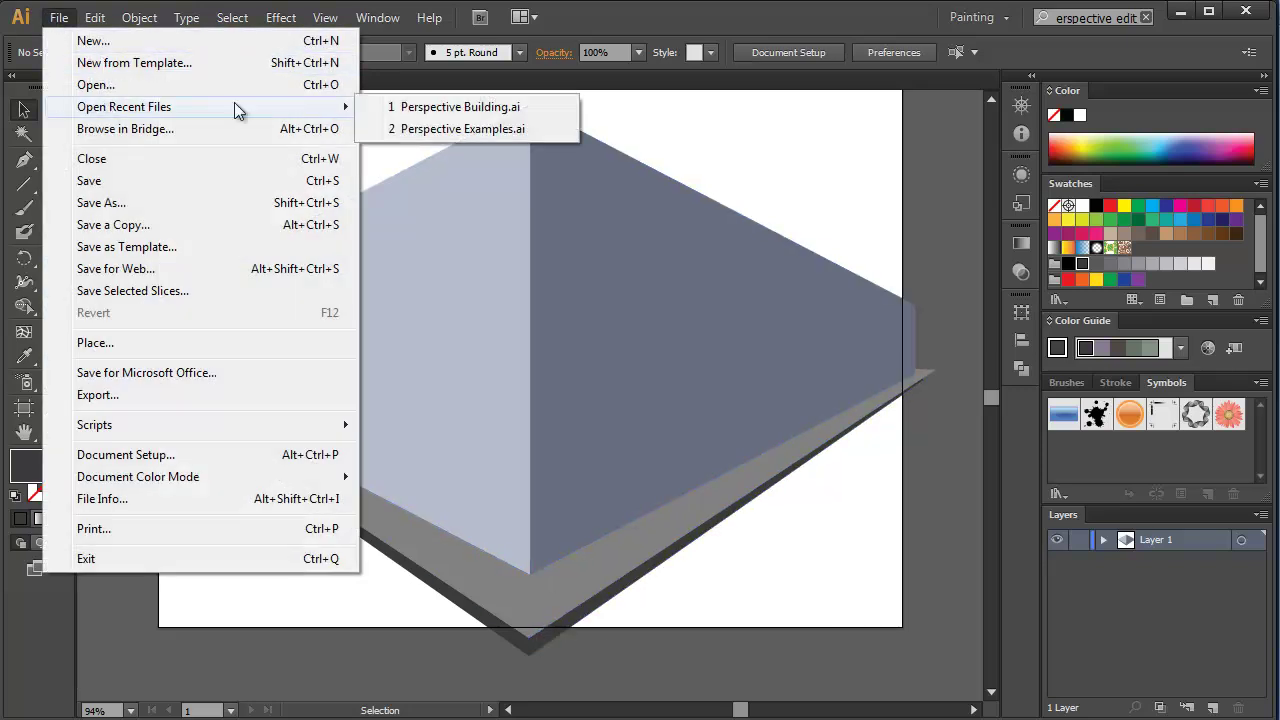
{"action": "left_click", "coordinate": [420, 116]}
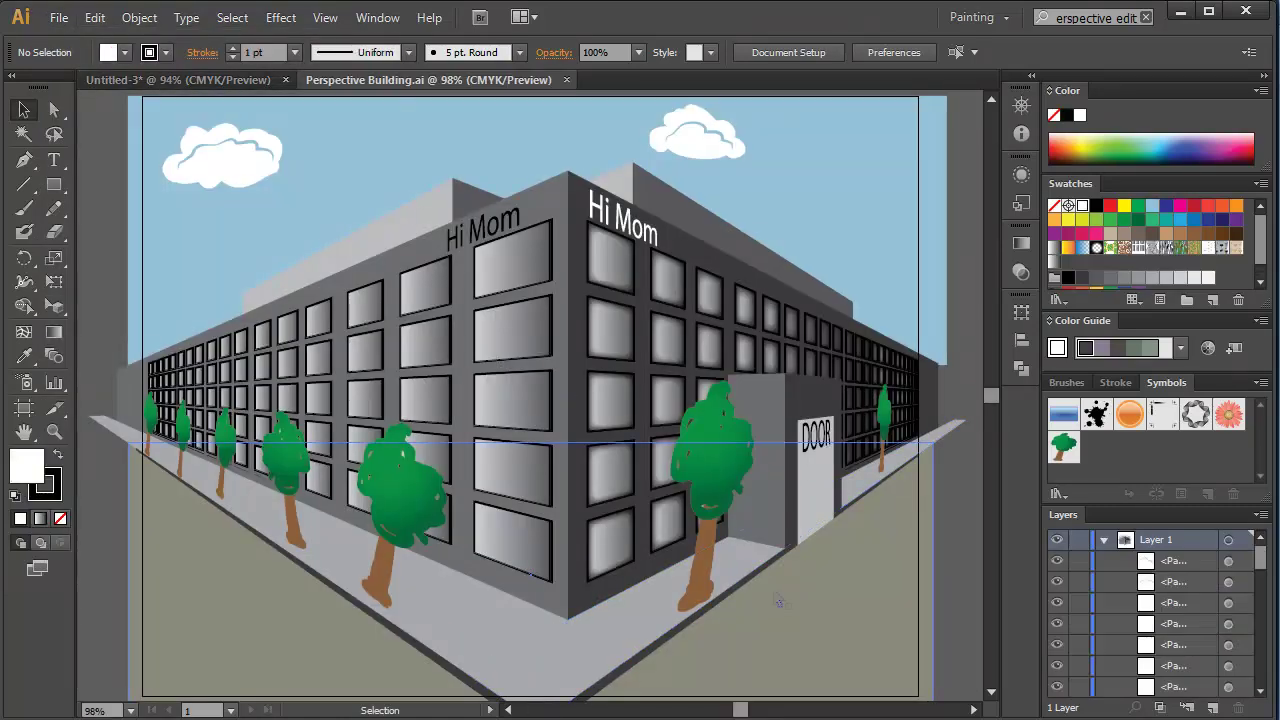
{"action": "left_click", "coordinate": [991, 687]}
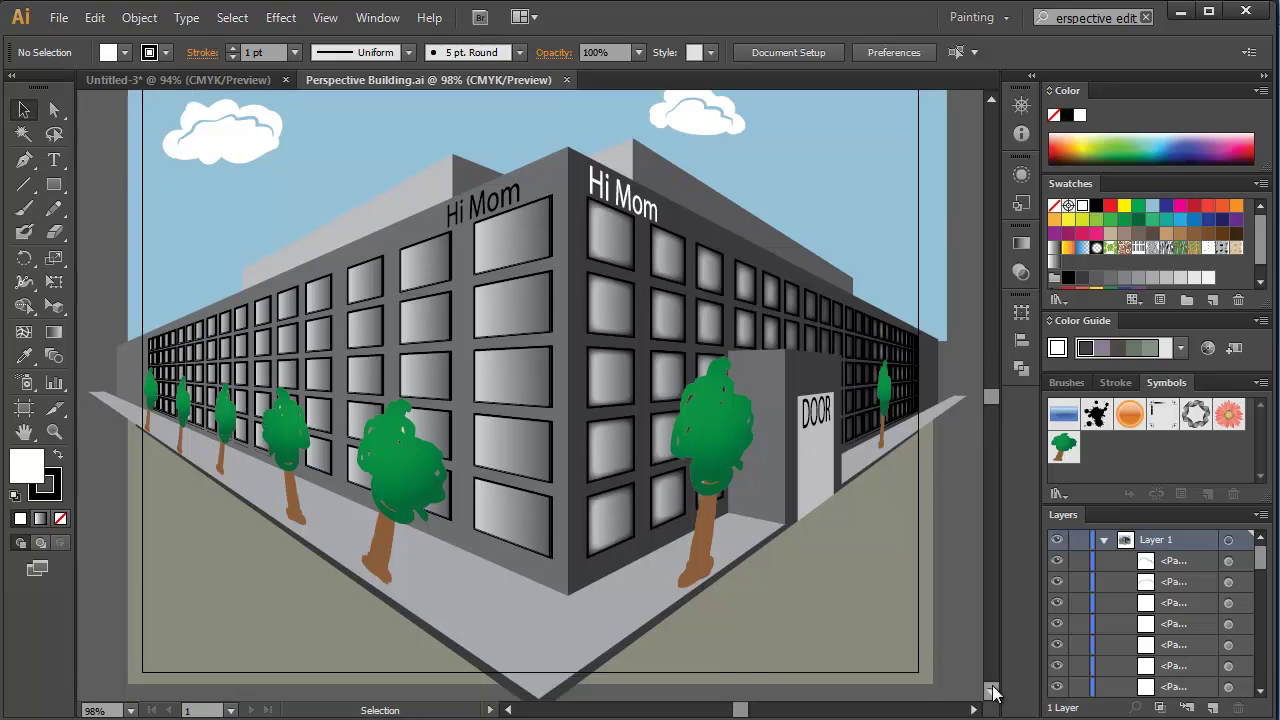
{"action": "left_click", "coordinate": [991, 687]}
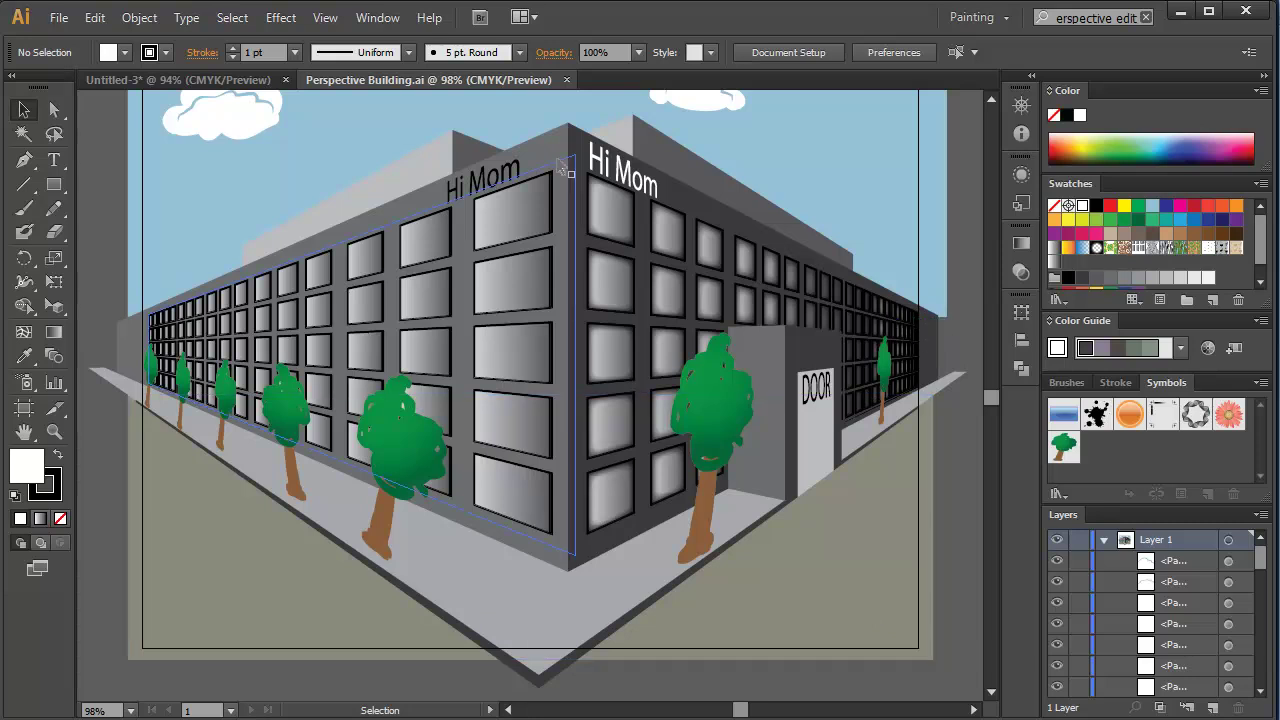
{"action": "left_click", "coordinate": [200, 77]}
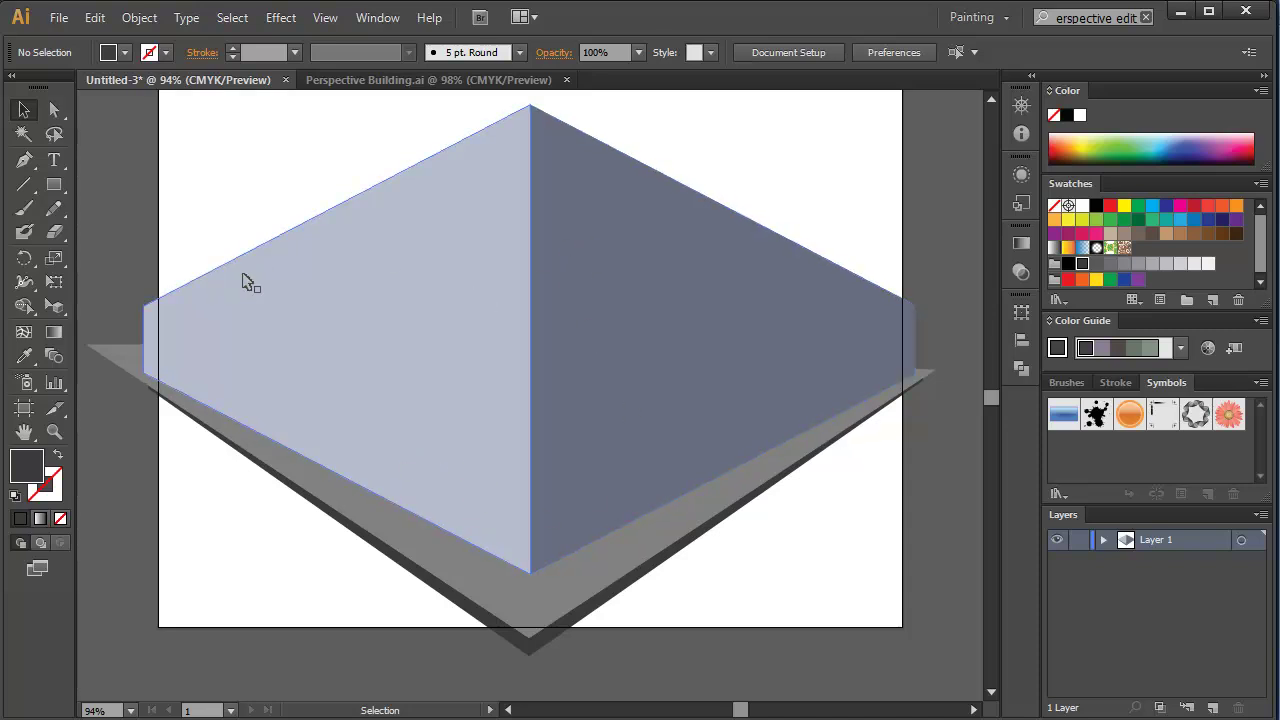
Set the fill to the muted grey-green from the colour harmony for the windows
{"action": "left_click", "coordinate": [997, 98]}
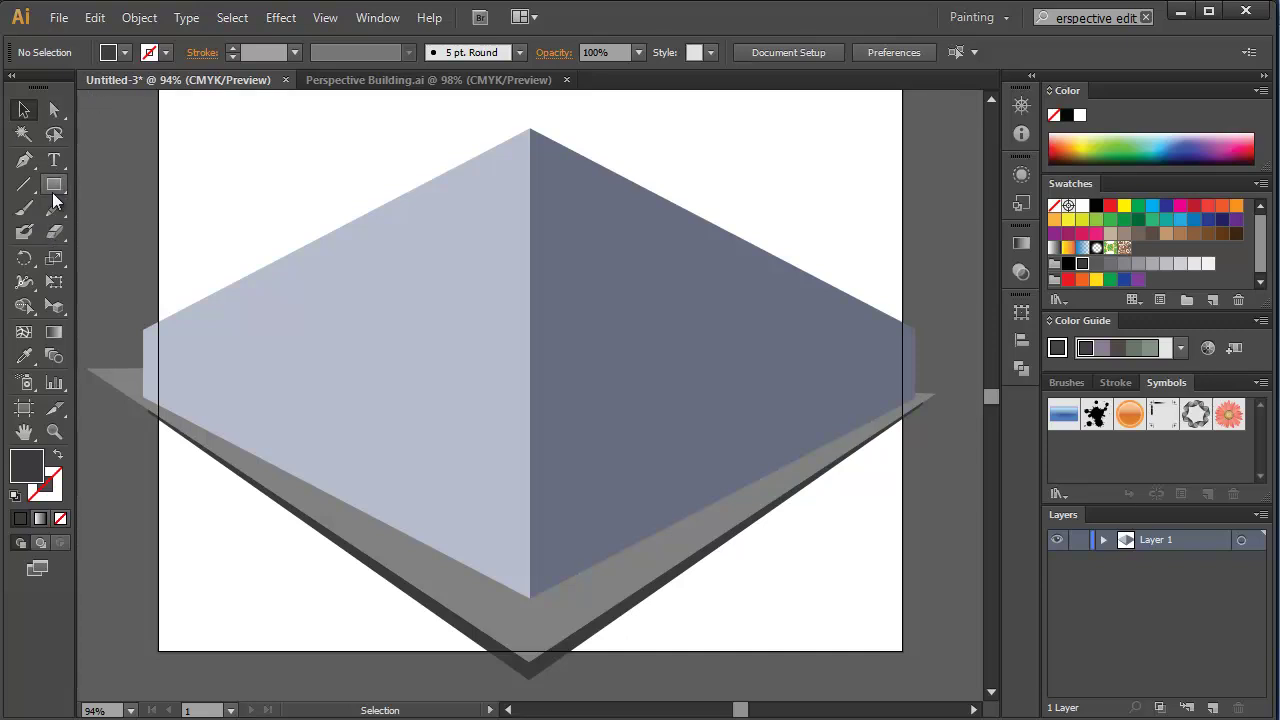
{"action": "left_click", "coordinate": [1151, 352]}
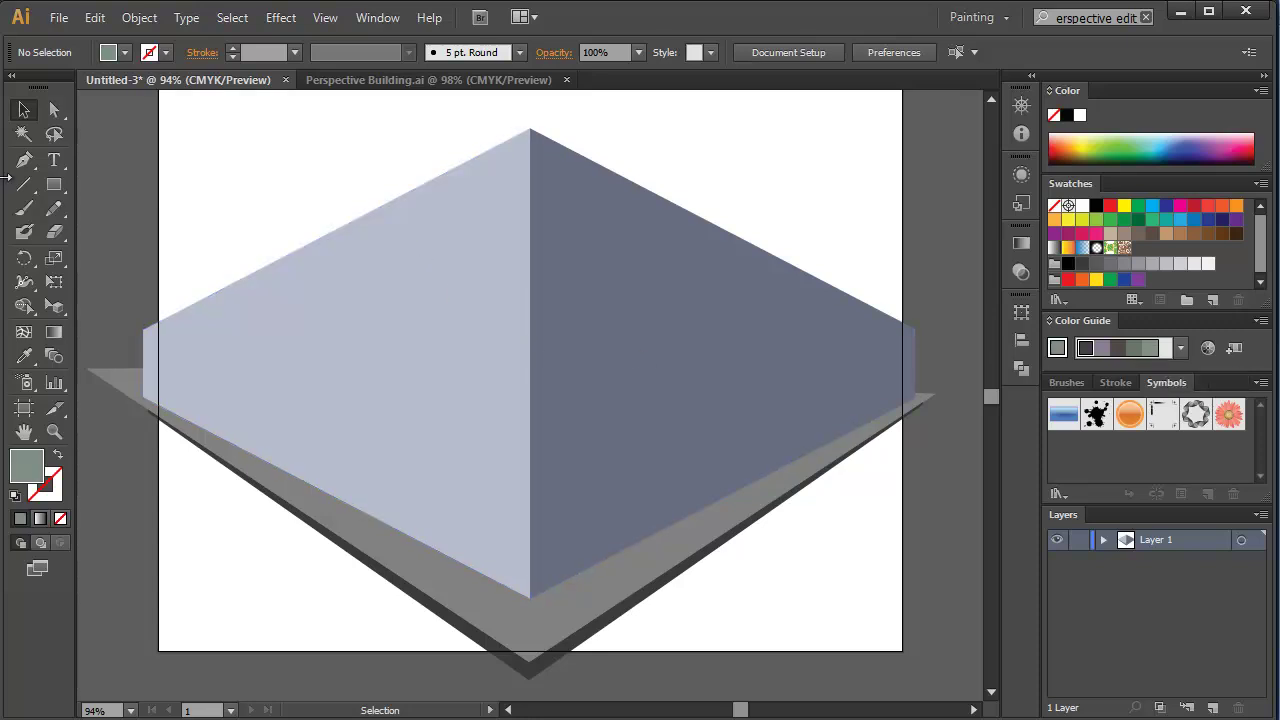
{"action": "left_click", "coordinate": [54, 184]}
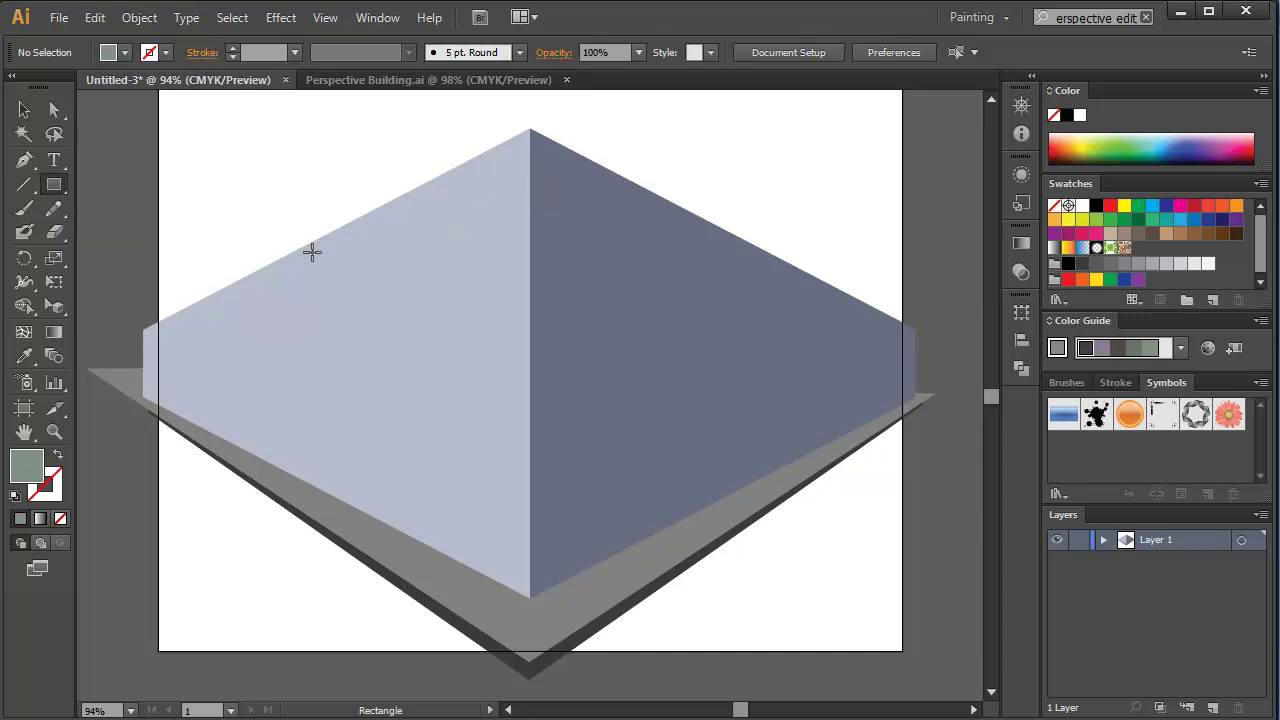
{"action": "mouse_move", "coordinate": [561, 192]}
{"action": "left_mouse_down"}
{"action": "mouse_move", "coordinate": [565, 222]}
{"action": "mouse_move", "coordinate": [638, 249]}
{"action": "left_mouse_up"}
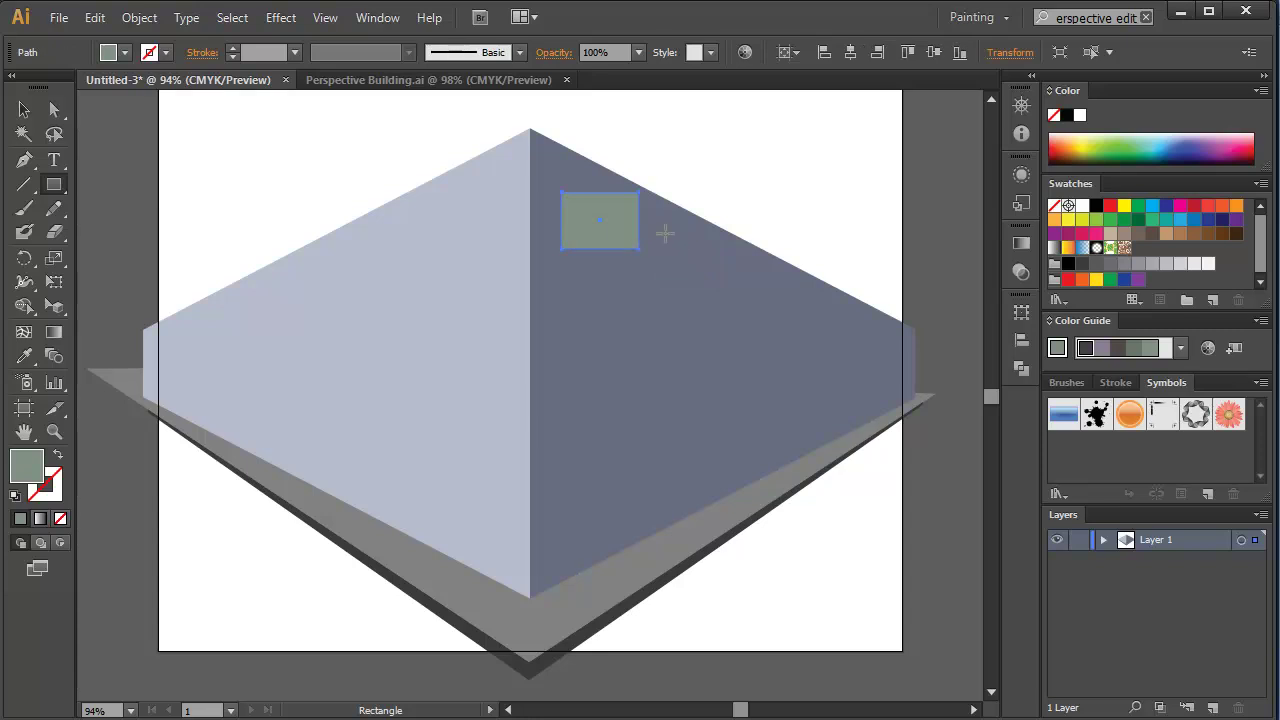
{"action": "key", "text": "Delete"}
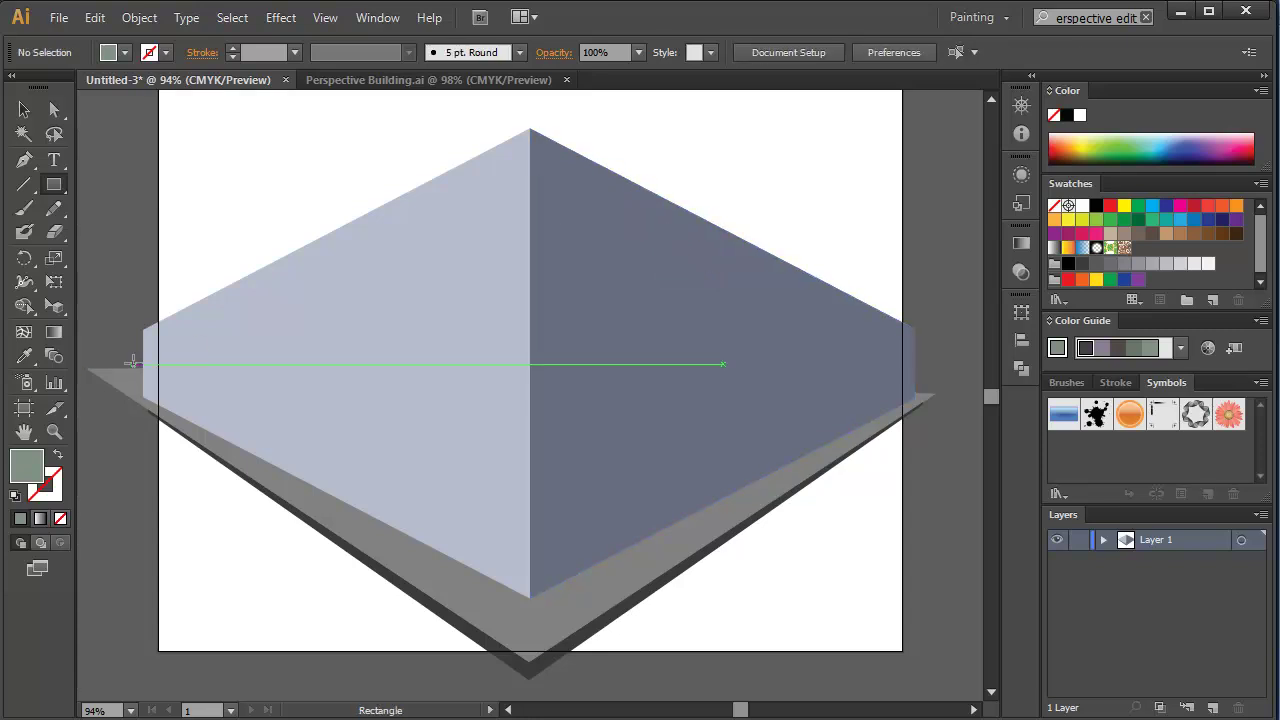
Show the perspective grid and draw a grey-green window rectangle on the right plane, near the wall's upper front corner
{"action": "left_click_drag", "start_coordinate": [62, 310], "coordinate": [114, 311]}
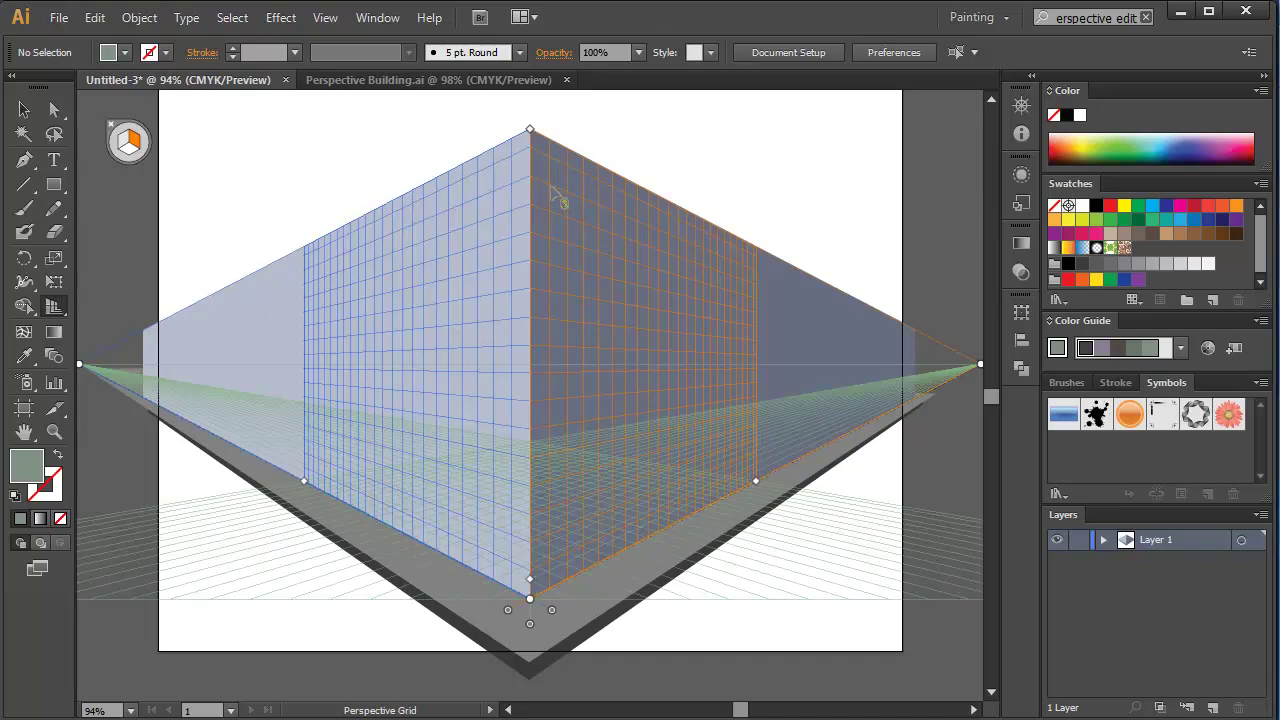
{"action": "left_click", "coordinate": [54, 185]}
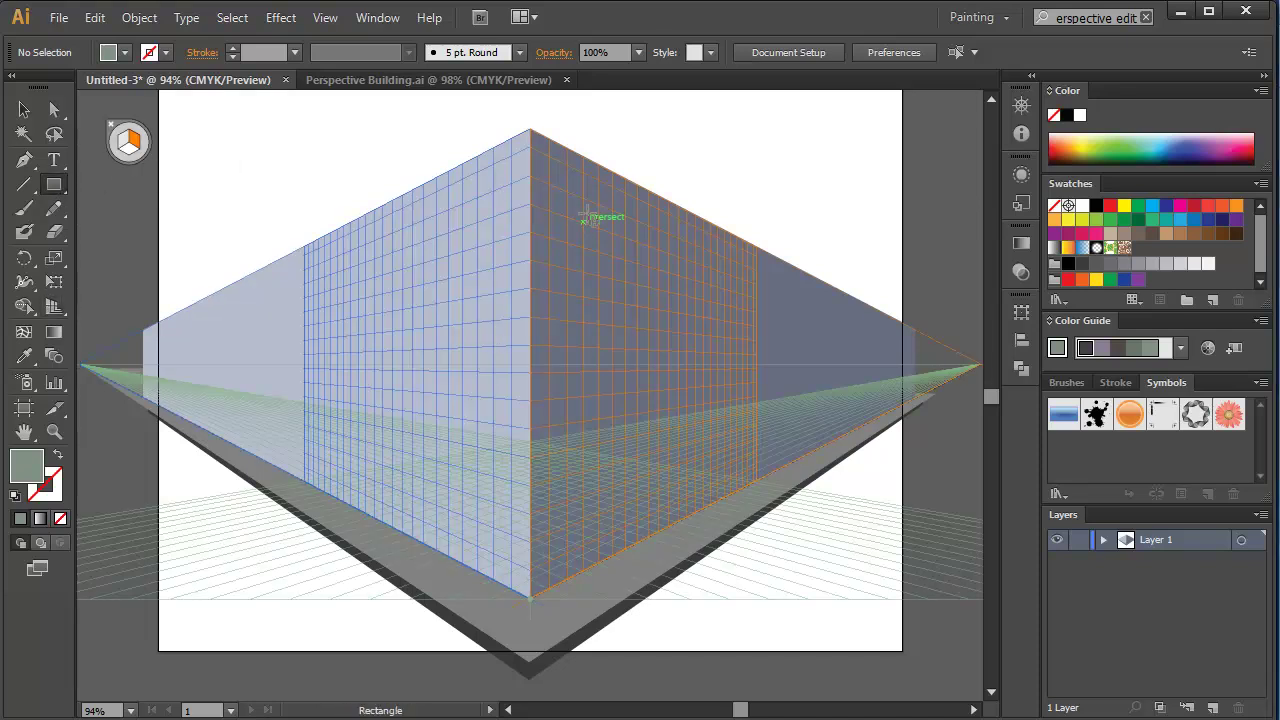
{"action": "left_click_drag", "start_coordinate": [560, 188], "coordinate": [611, 277]}
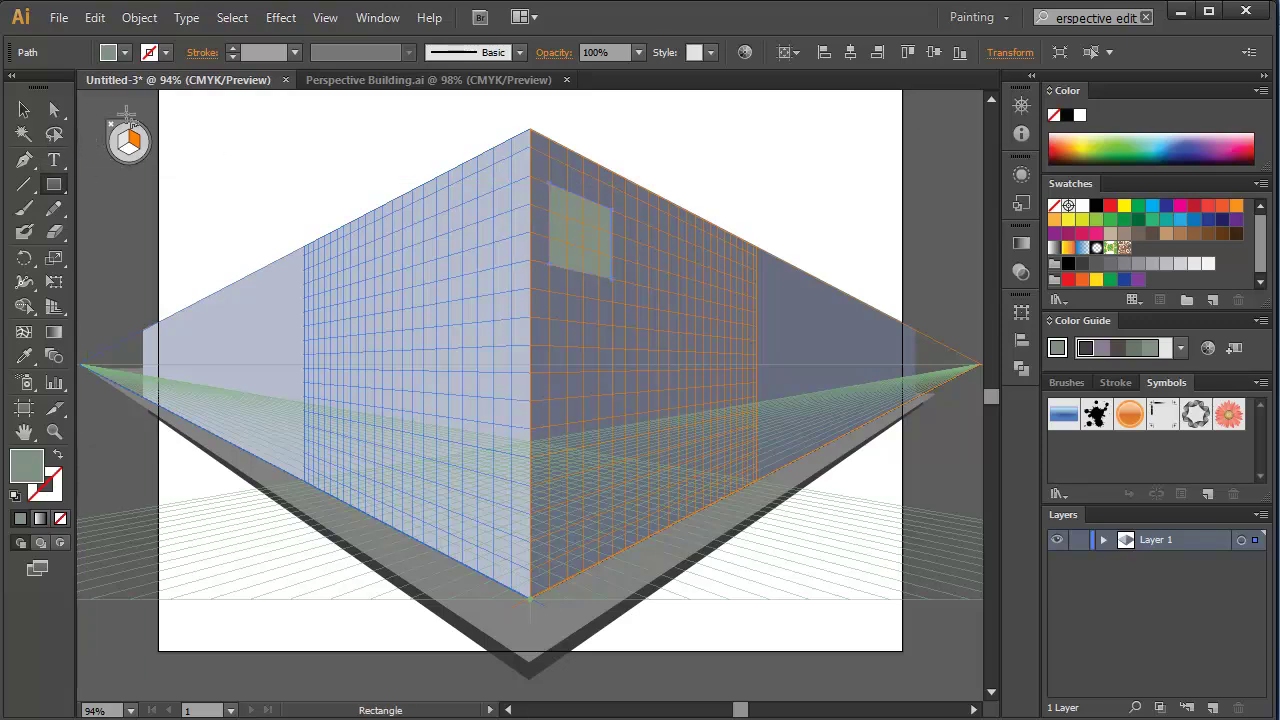
Copy the window twice straight down in perspective to form a column of three evenly spaced windows
{"action": "left_click_drag", "start_coordinate": [54, 306], "coordinate": [115, 330]}
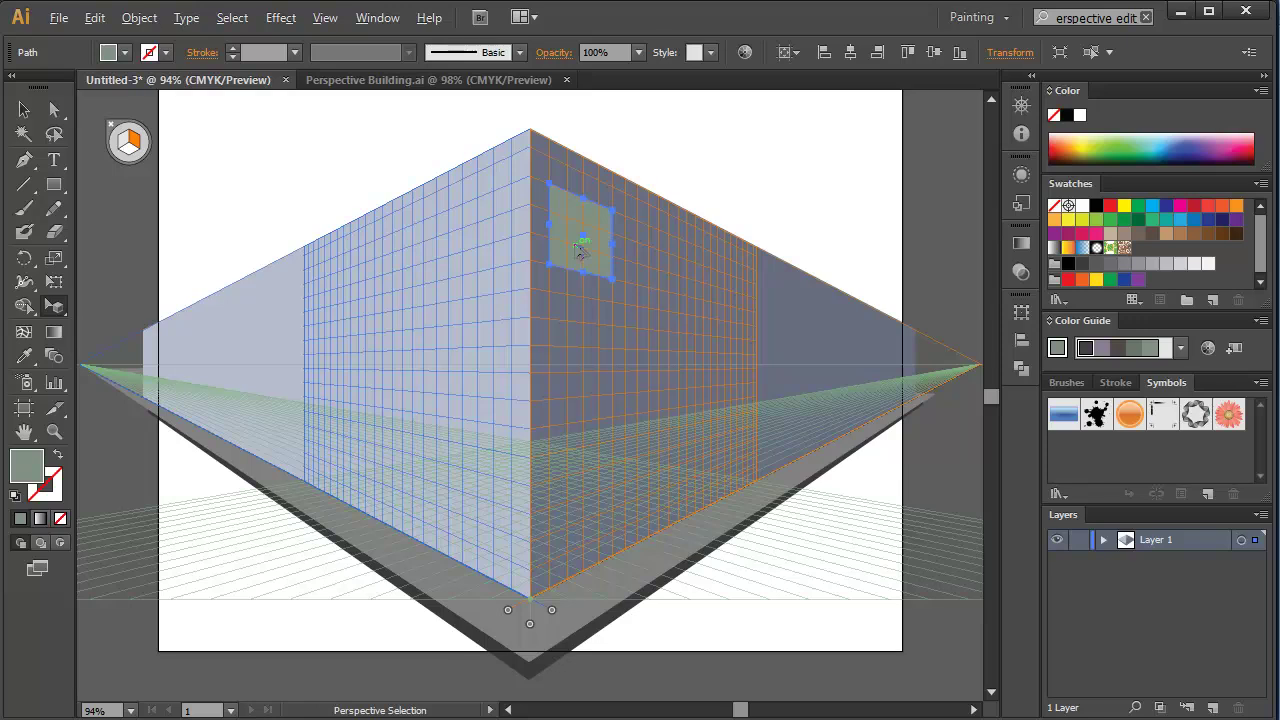
{"action": "left_click_drag", "start_coordinate": [575, 248], "coordinate": [576, 436]}
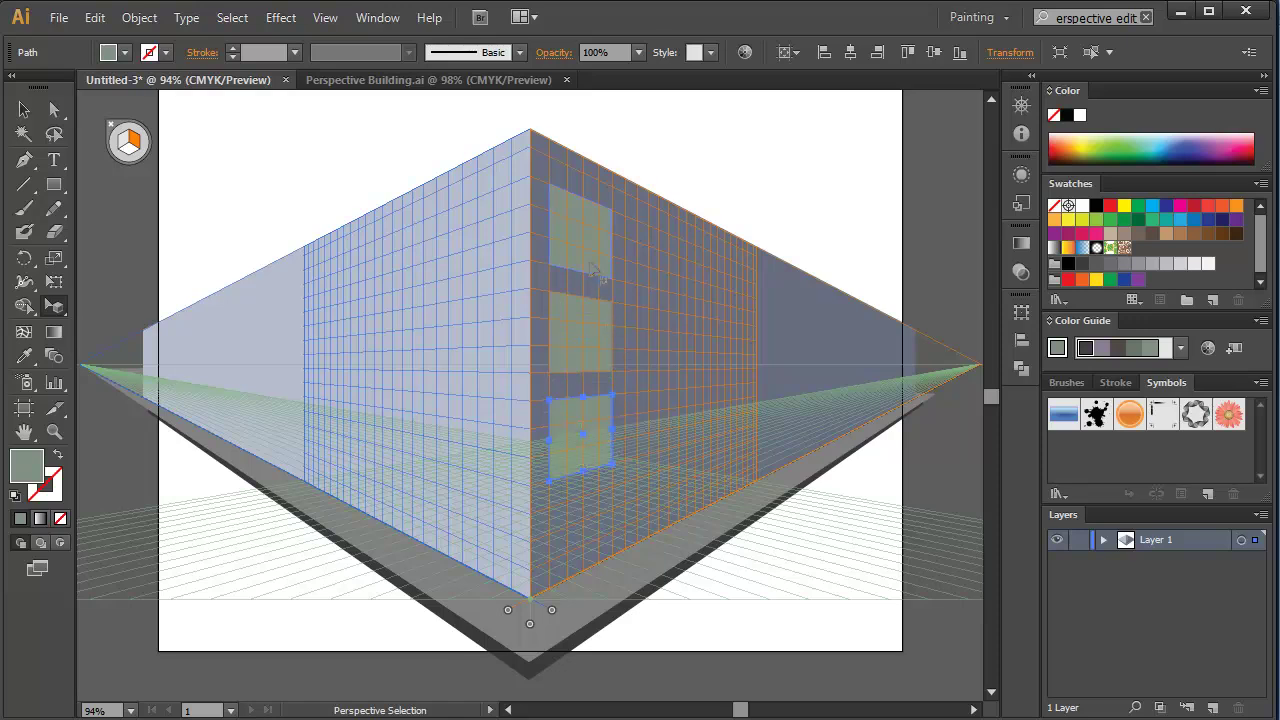
Duplicate the three-window column in perspective repeatedly along the right wall until windows reach its far end, and deselect
{"action": "left_click", "coordinate": [577, 317], "text": "shift"}
{"action": "left_click", "coordinate": [584, 421], "text": "shift"}
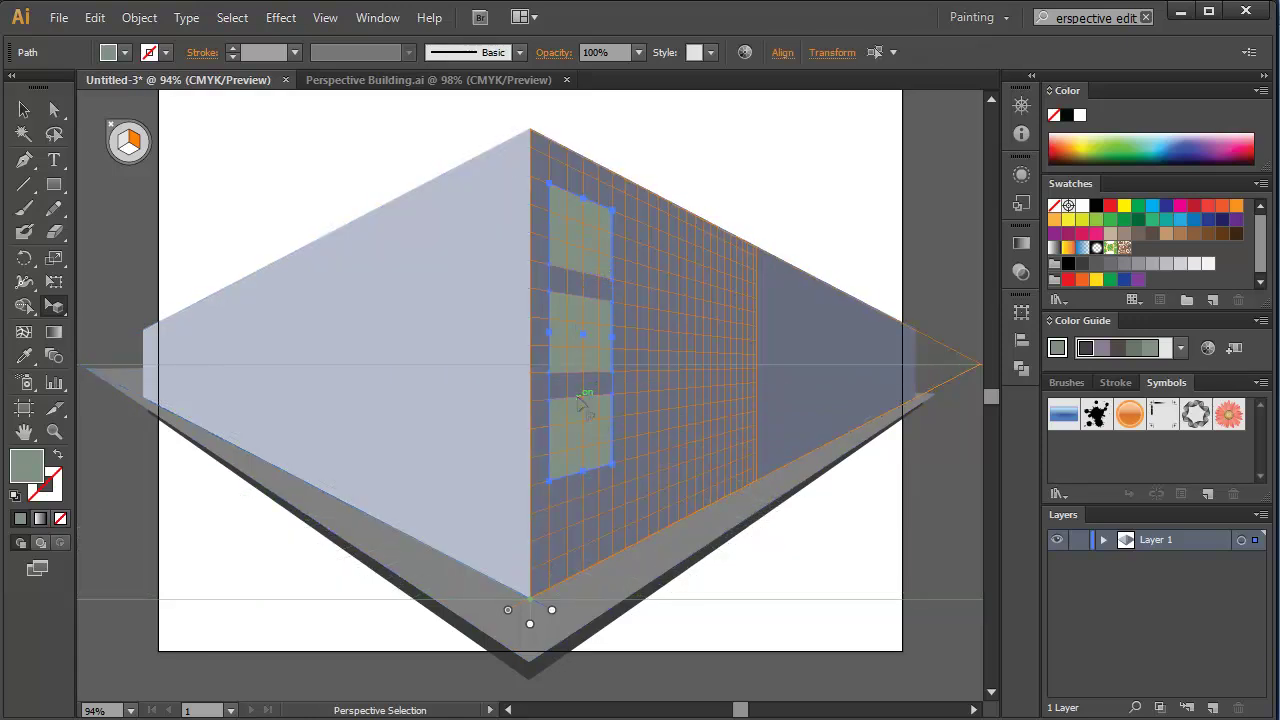
{"action": "left_click_drag", "start_coordinate": [584, 447], "coordinate": [839, 393]}
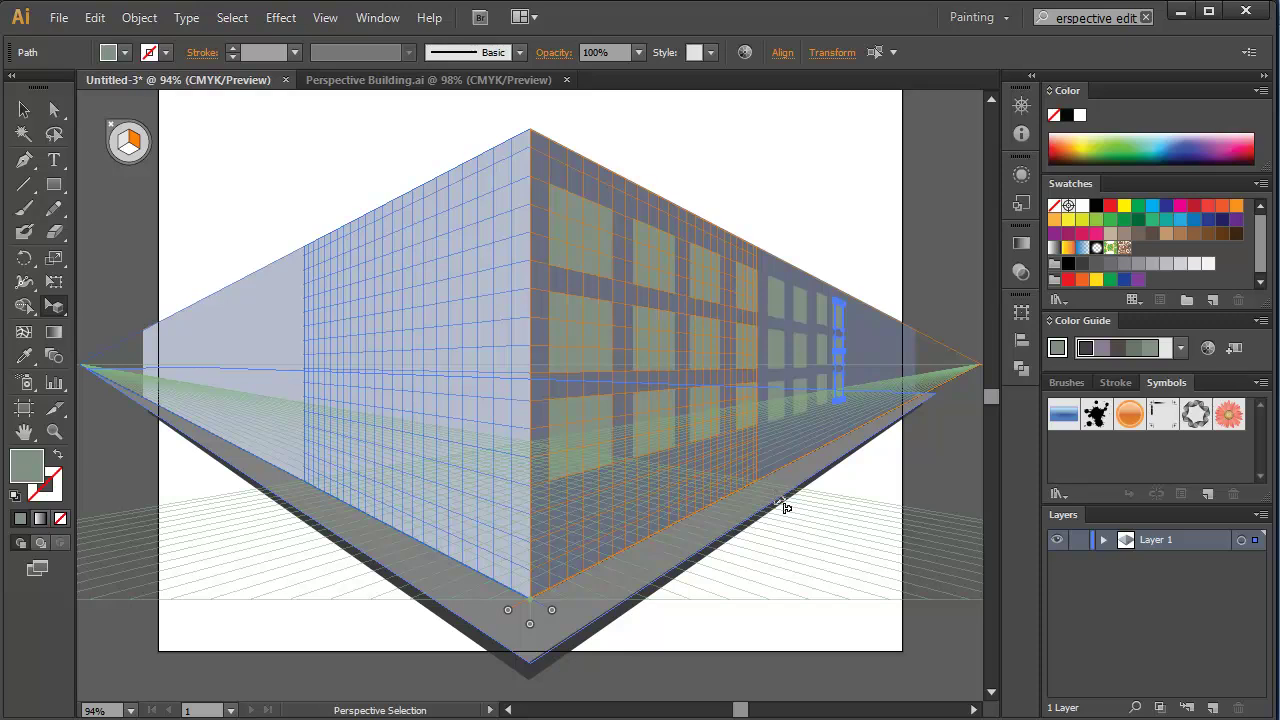
{"action": "key", "text": "Right"}
{"action": "key", "text": "Right"}
{"action": "key", "text": "Right"}
{"action": "key", "text": "Right"}
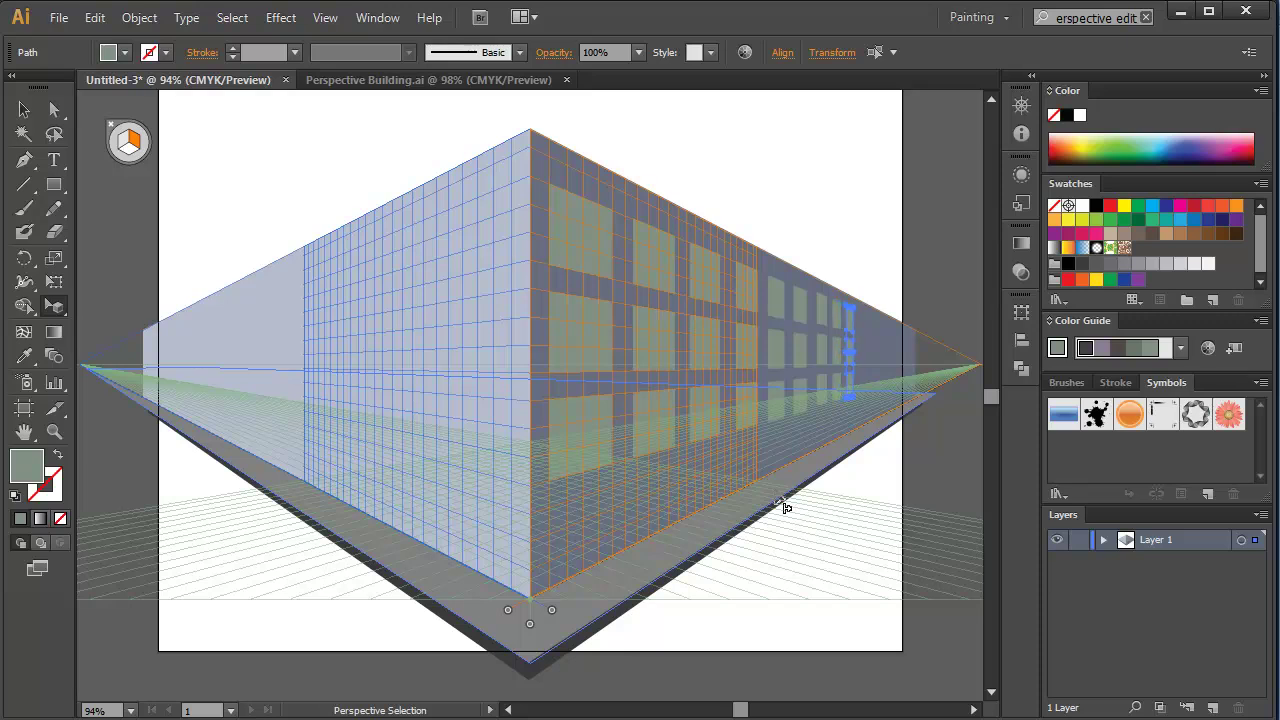
{"action": "key", "text": "Right"}
{"action": "key", "text": "Right"}
{"action": "key", "text": "Right"}
{"action": "key", "text": "Right"}
{"action": "key", "text": "Right"}
{"action": "key", "text": "Right"}
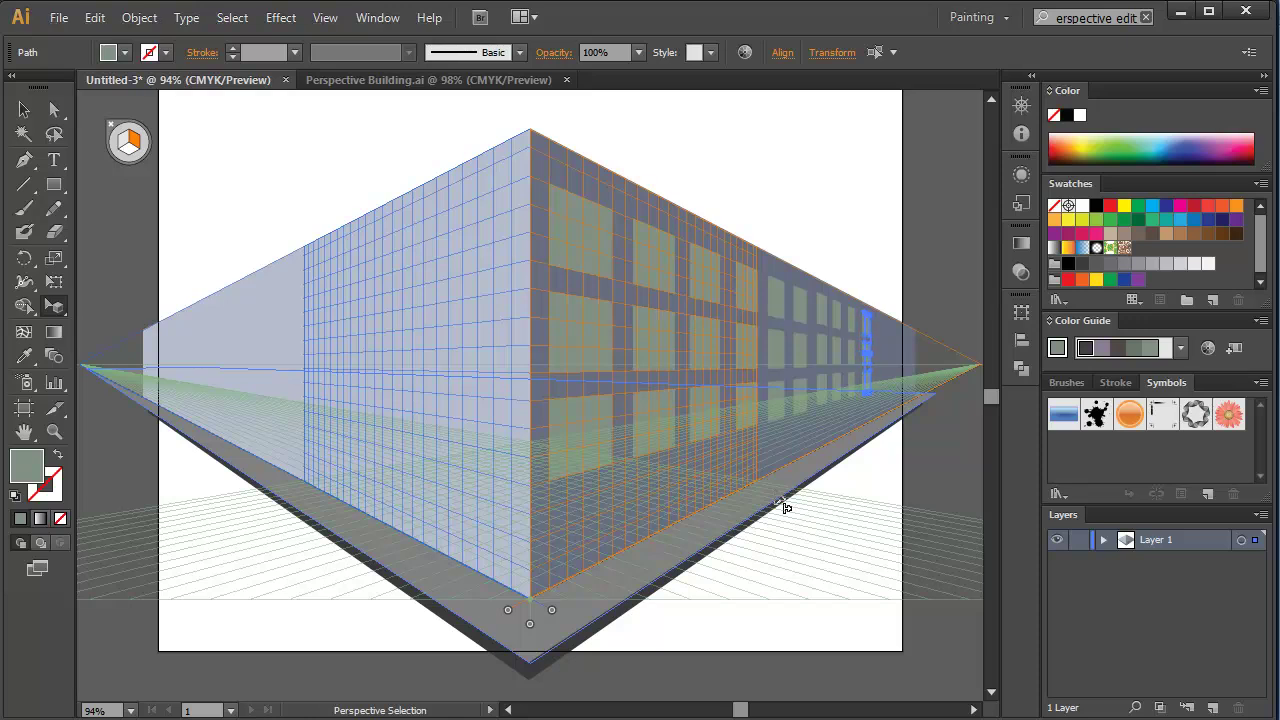
{"action": "key", "text": "Right"}
{"action": "key", "text": "Right"}
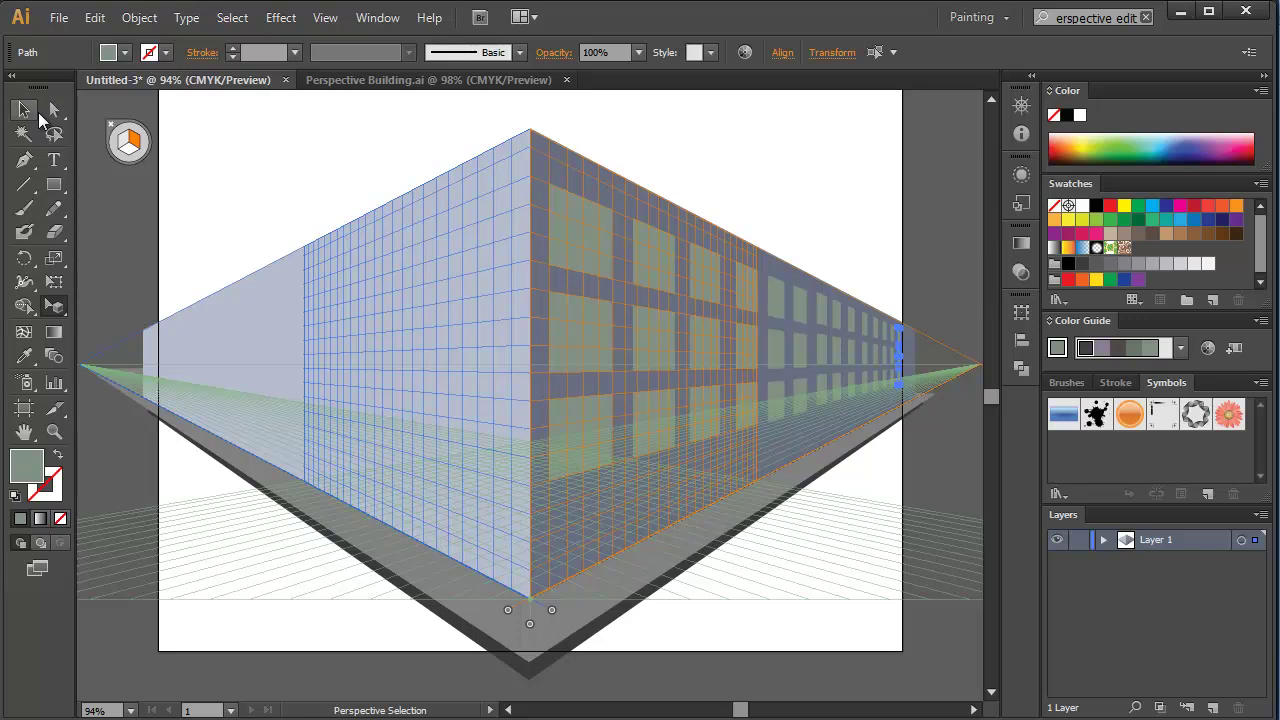
{"action": "left_click", "coordinate": [650, 138]}
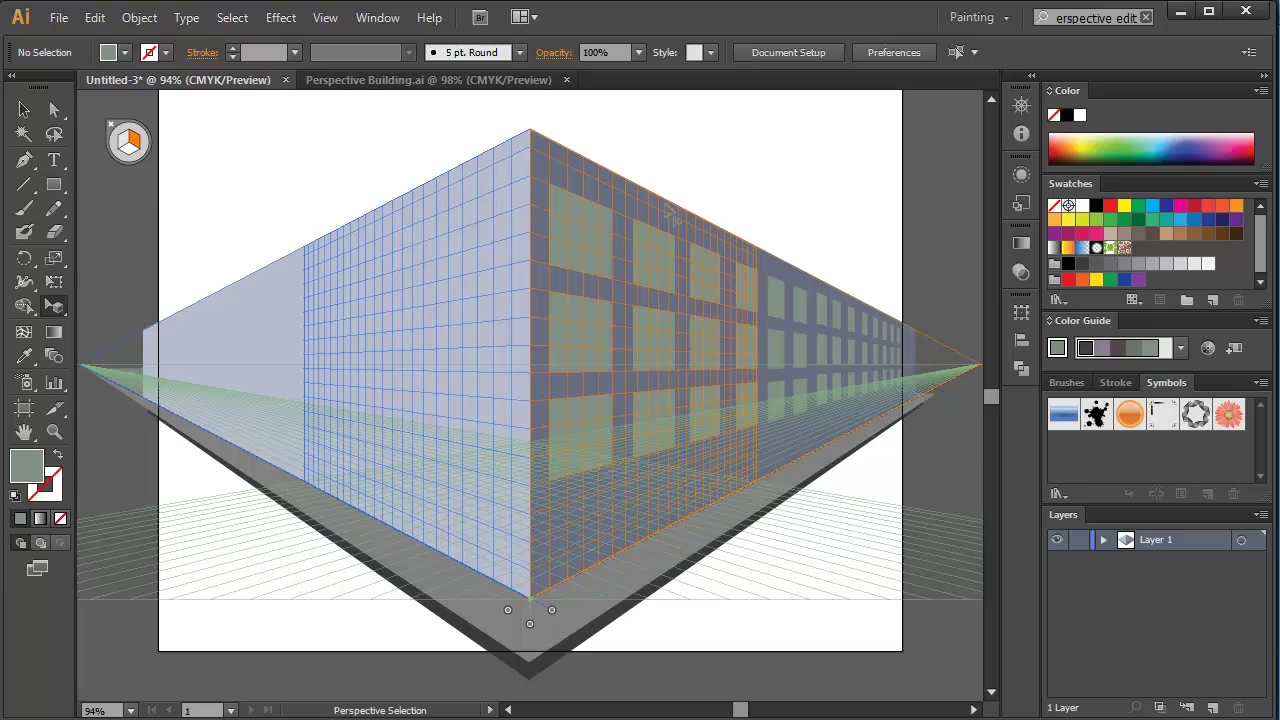
Hide the perspective grid and draw a small flat grey-green rectangle in the blank area above the left wall
{"action": "left_click", "coordinate": [56, 185]}
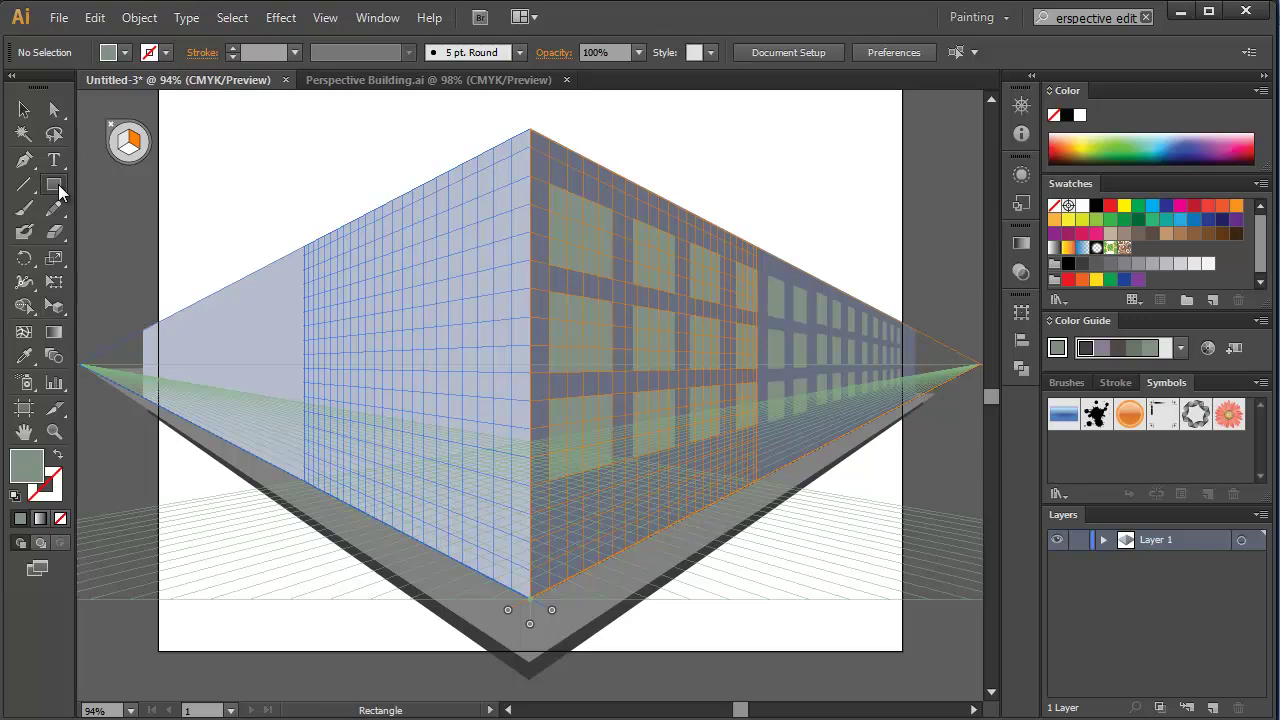
{"action": "key", "text": "shift+v"}
{"action": "key", "text": "m"}
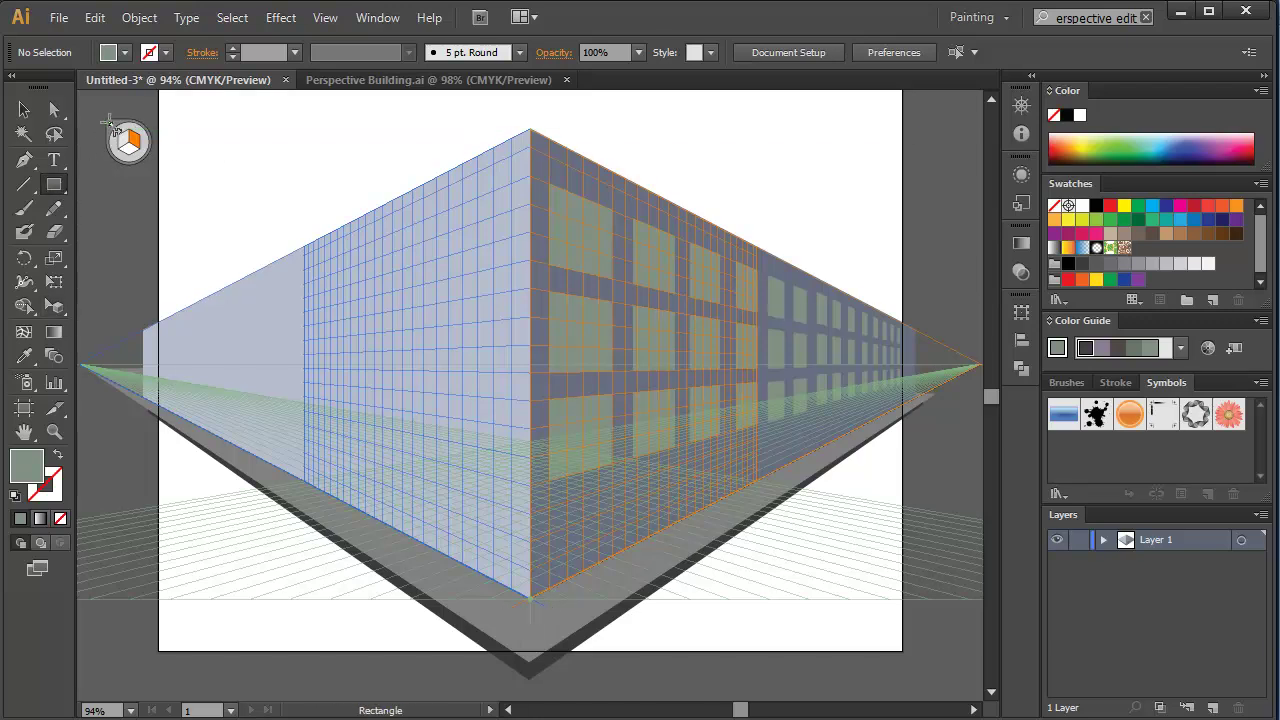
{"action": "left_click", "coordinate": [114, 131]}
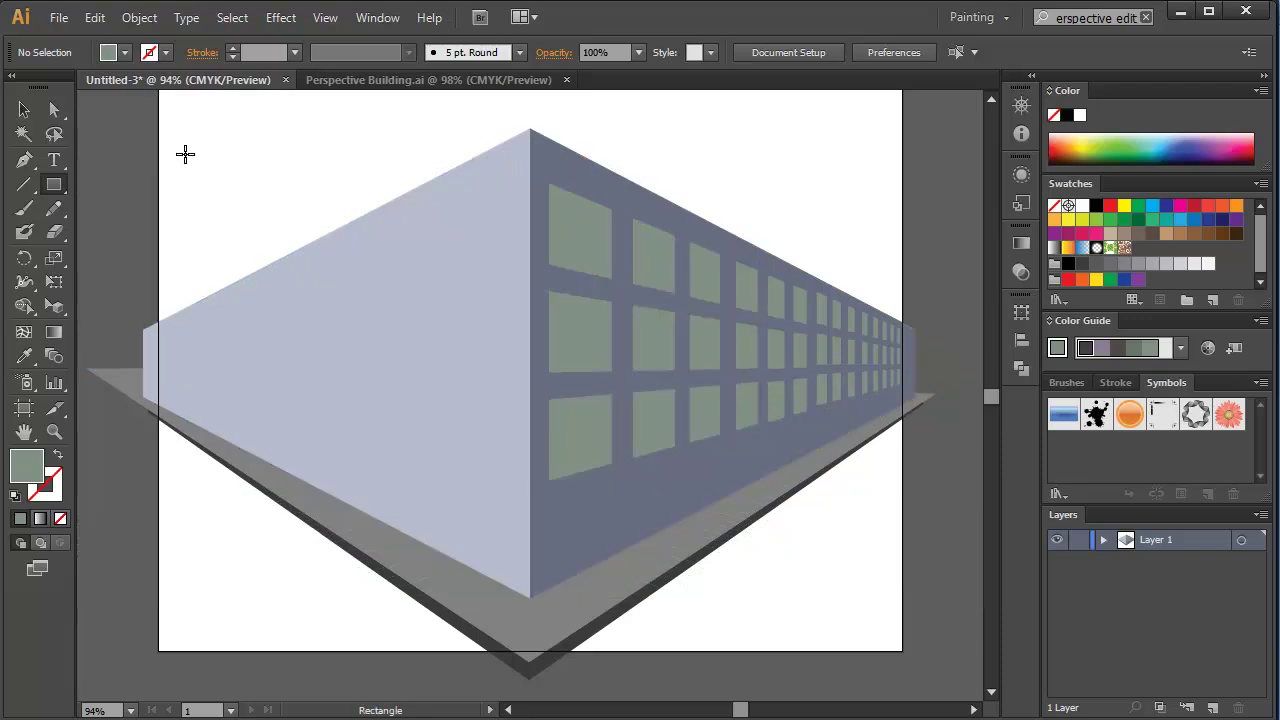
{"action": "left_click_drag", "start_coordinate": [199, 135], "coordinate": [239, 183]}
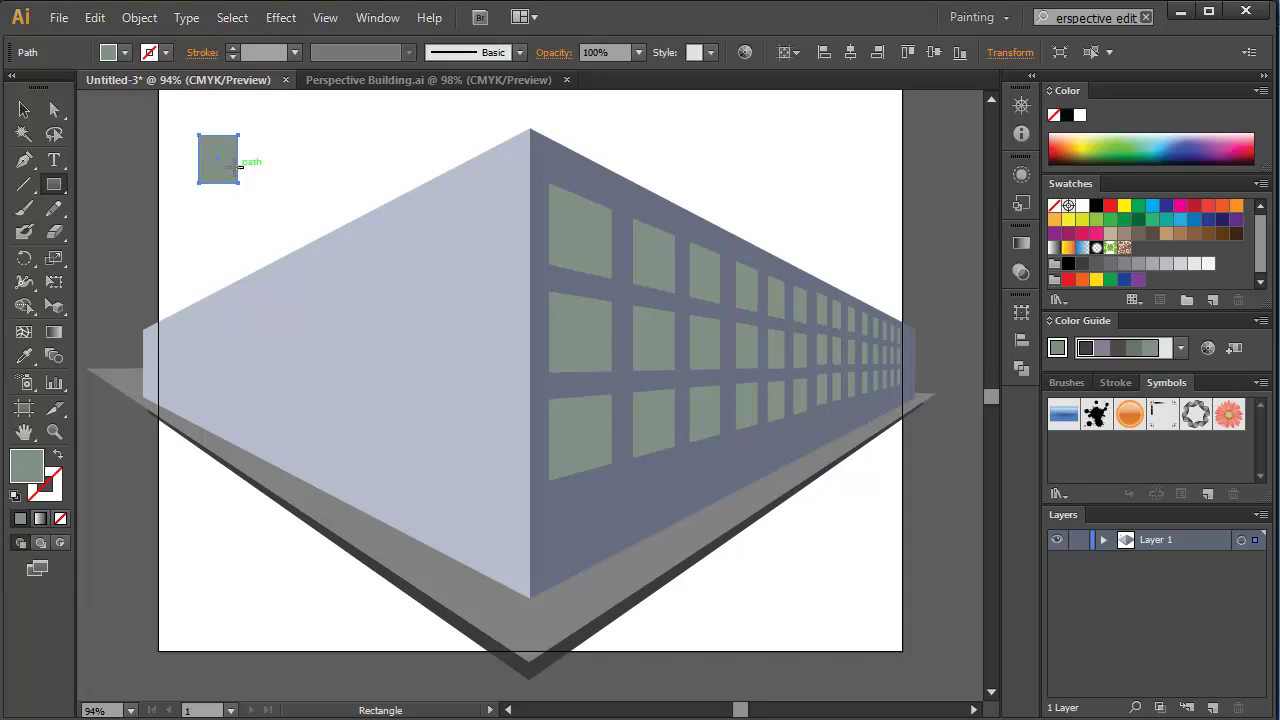
Make a grid pattern swatch from the small rectangle, enlarging the tile to leave gaps between windows, and fill the rectangle with it
{"action": "left_click", "coordinate": [24, 109]}
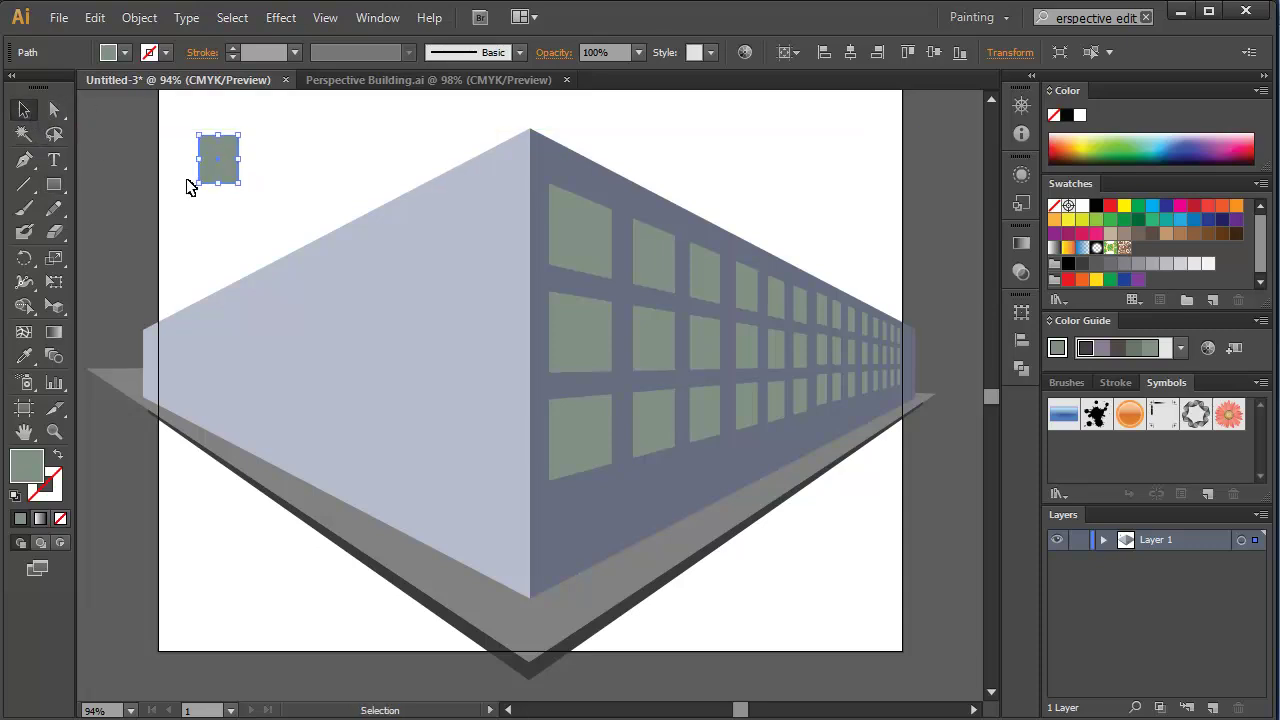
{"action": "mouse_move", "coordinate": [208, 181]}
{"action": "left_mouse_down"}
{"action": "mouse_move", "coordinate": [452, 255]}
{"action": "mouse_move", "coordinate": [1055, 478]}
{"action": "mouse_move", "coordinate": [1120, 412]}
{"action": "mouse_move", "coordinate": [1156, 250]}
{"action": "left_mouse_up"}
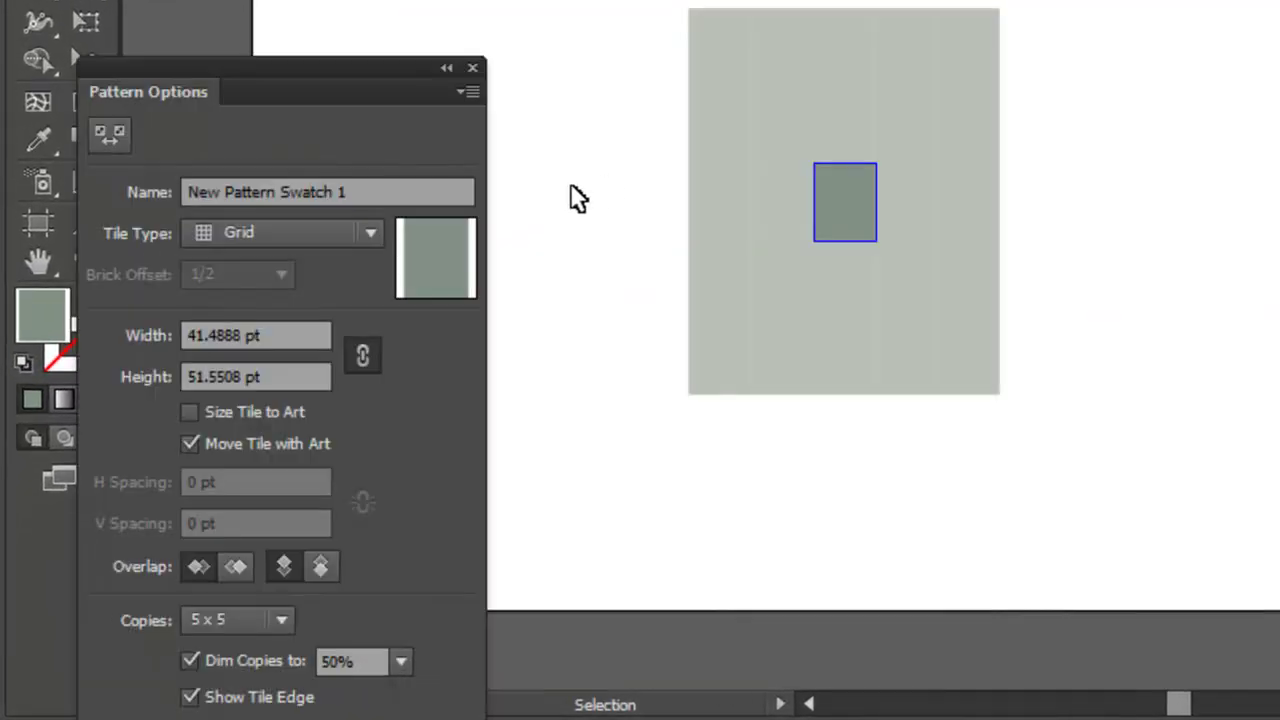
{"action": "left_click", "coordinate": [110, 135]}
{"action": "left_click_drag", "start_coordinate": [814, 163], "coordinate": [806, 152]}
{"action": "left_click_drag", "start_coordinate": [877, 241], "coordinate": [887, 253]}
{"action": "left_click_drag", "start_coordinate": [805, 203], "coordinate": [799, 204]}
{"action": "left_click_drag", "start_coordinate": [806, 152], "coordinate": [793, 144]}
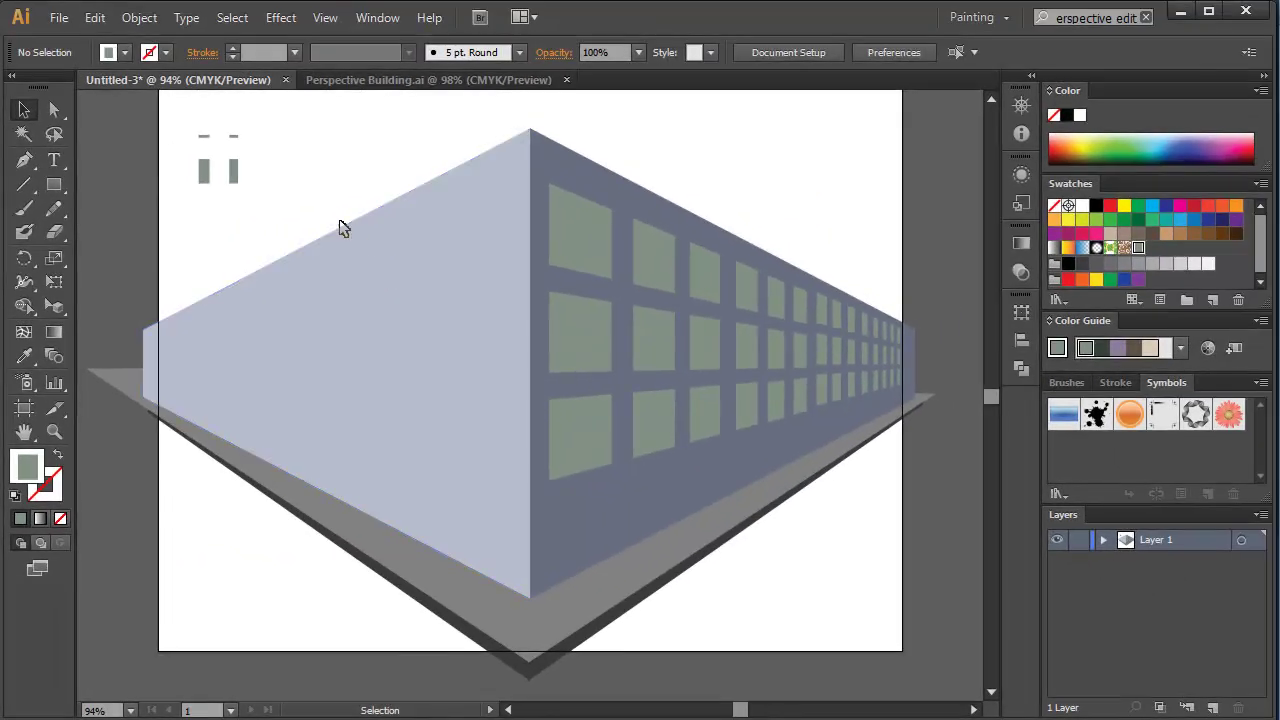
Stretch the pattern-filled rectangle into a wide block of three window rows, adjusting its edges to avoid partial windows at the start and top
{"action": "left_click", "coordinate": [238, 176]}
{"action": "left_click_drag", "start_coordinate": [241, 186], "coordinate": [962, 459]}
{"action": "left_click_drag", "start_coordinate": [579, 457], "coordinate": [579, 355]}
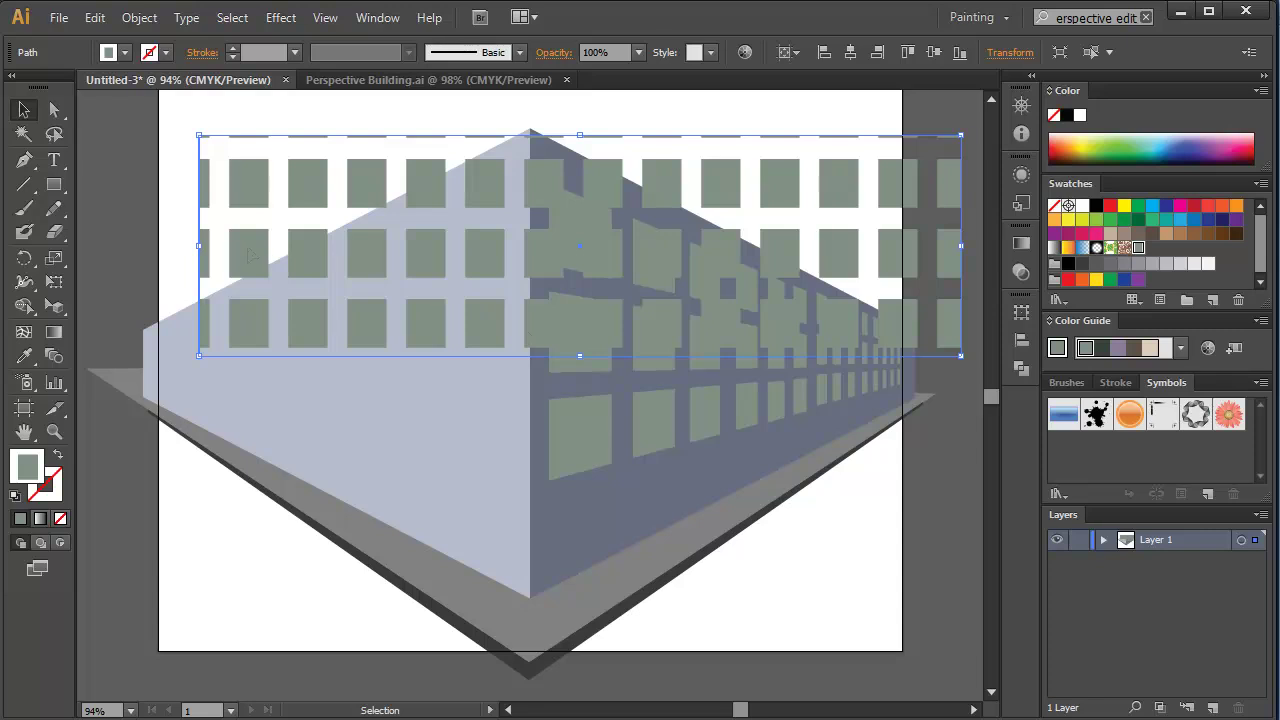
{"action": "left_click_drag", "start_coordinate": [205, 247], "coordinate": [166, 248]}
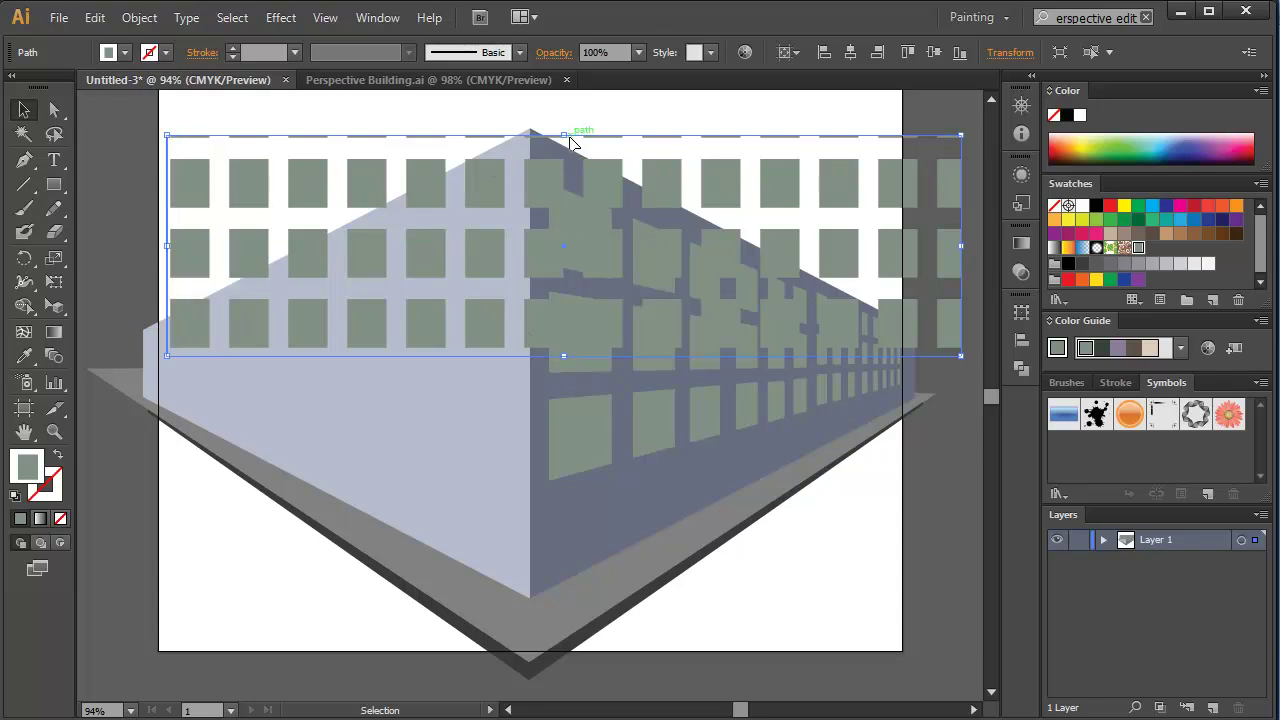
{"action": "left_click_drag", "start_coordinate": [564, 135], "coordinate": [564, 146]}
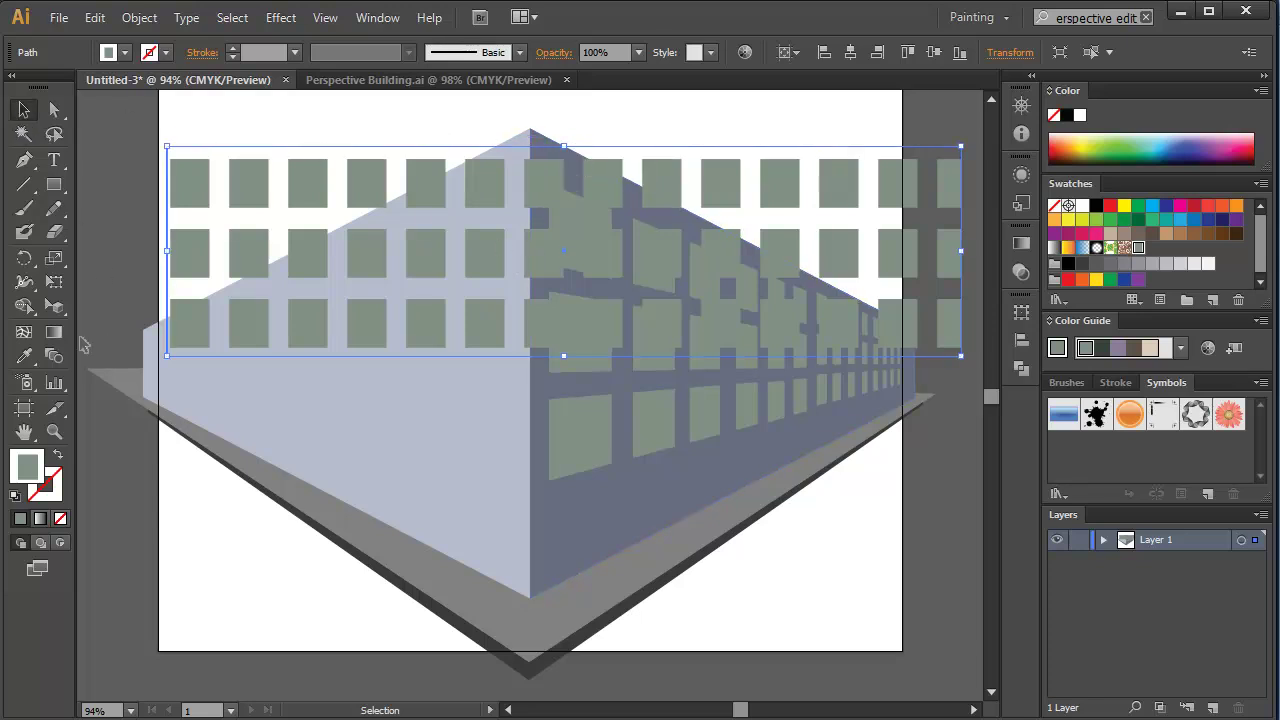
Try placing the pattern-filled window block in perspective, on the right plane and on the left plane, and undo both attempts
{"action": "left_click_drag", "start_coordinate": [55, 311], "coordinate": [100, 326]}
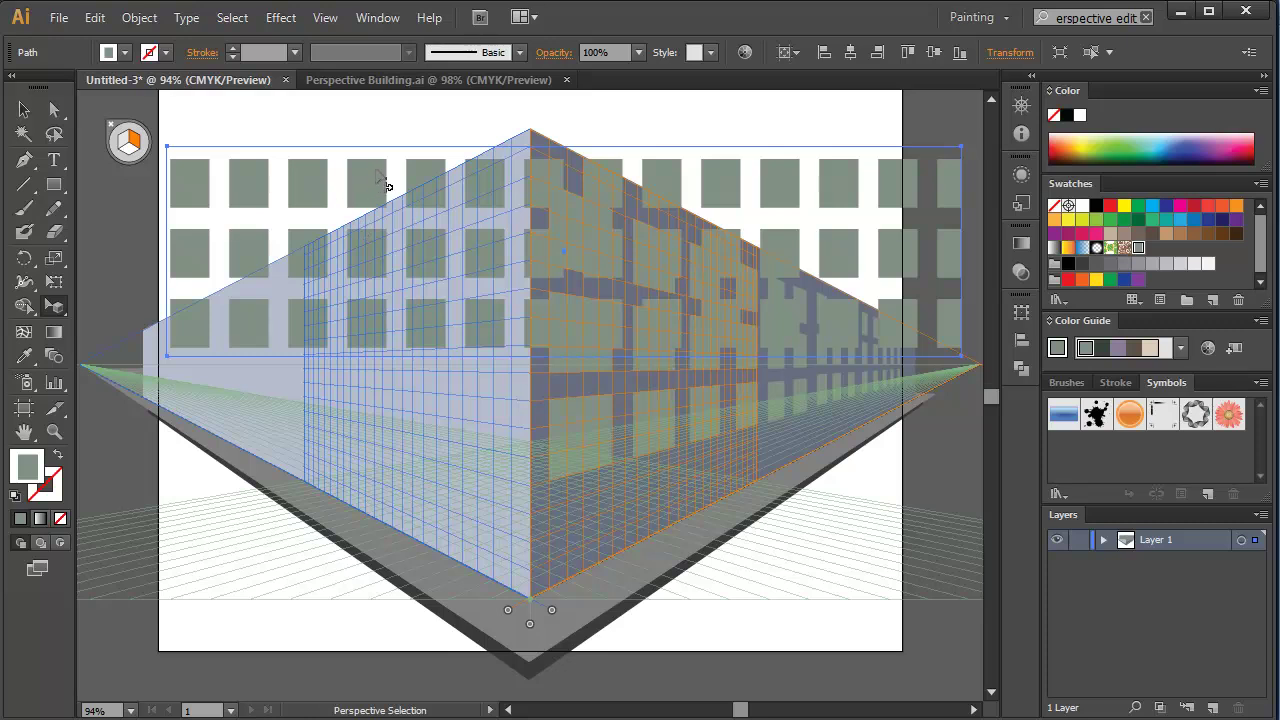
{"action": "left_click_drag", "start_coordinate": [378, 222], "coordinate": [428, 158]}
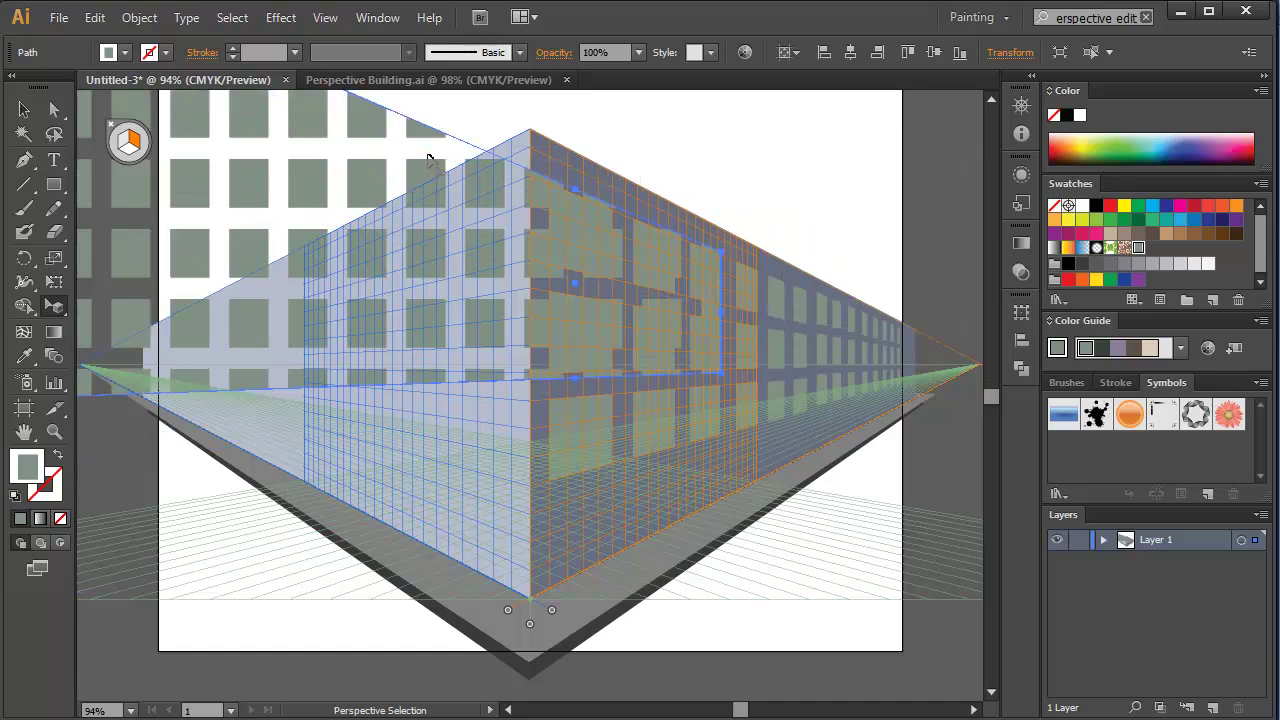
{"action": "key", "text": "ctrl+z"}
{"action": "left_click", "coordinate": [123, 143]}
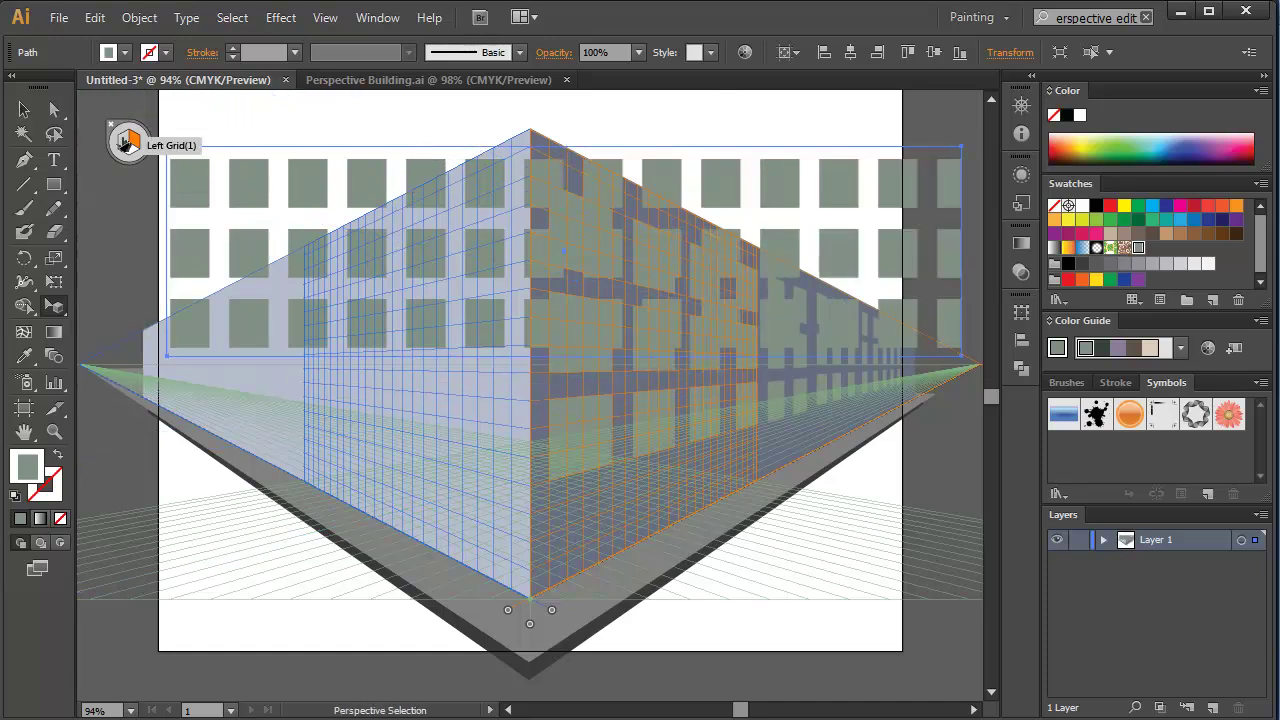
{"action": "left_click_drag", "start_coordinate": [362, 214], "coordinate": [310, 328]}
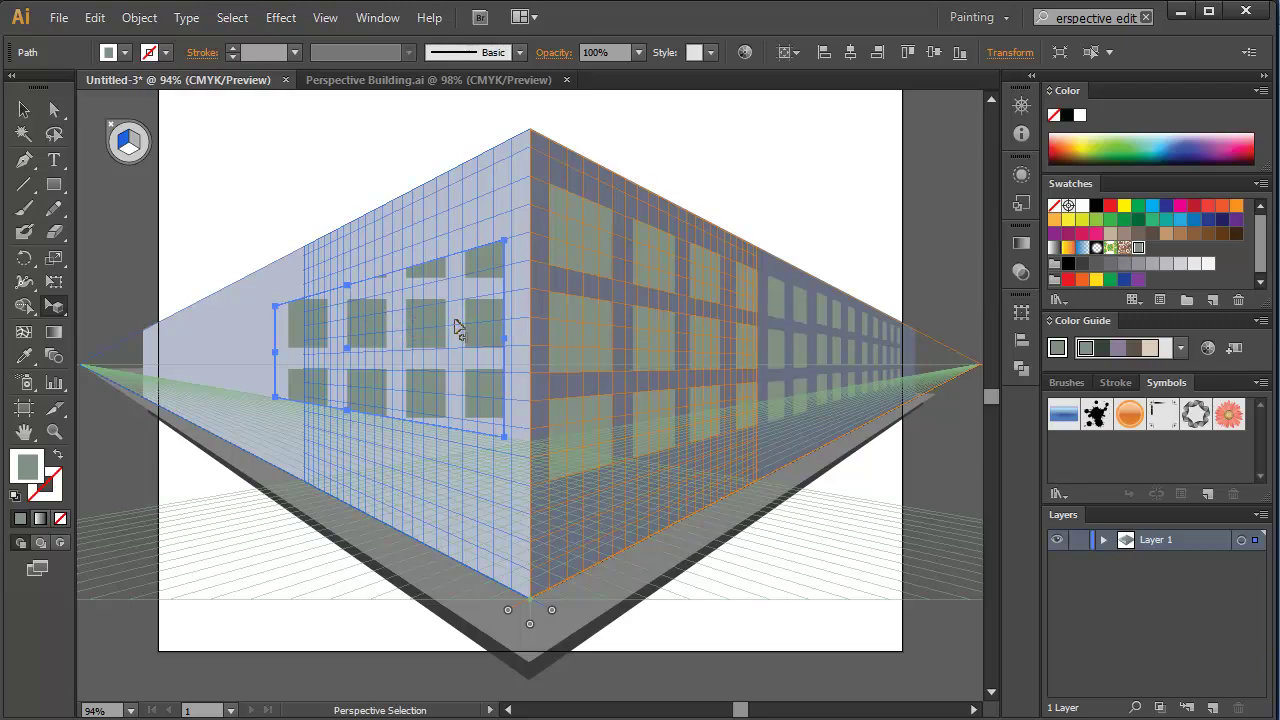
{"action": "key", "text": "ctrl+z"}
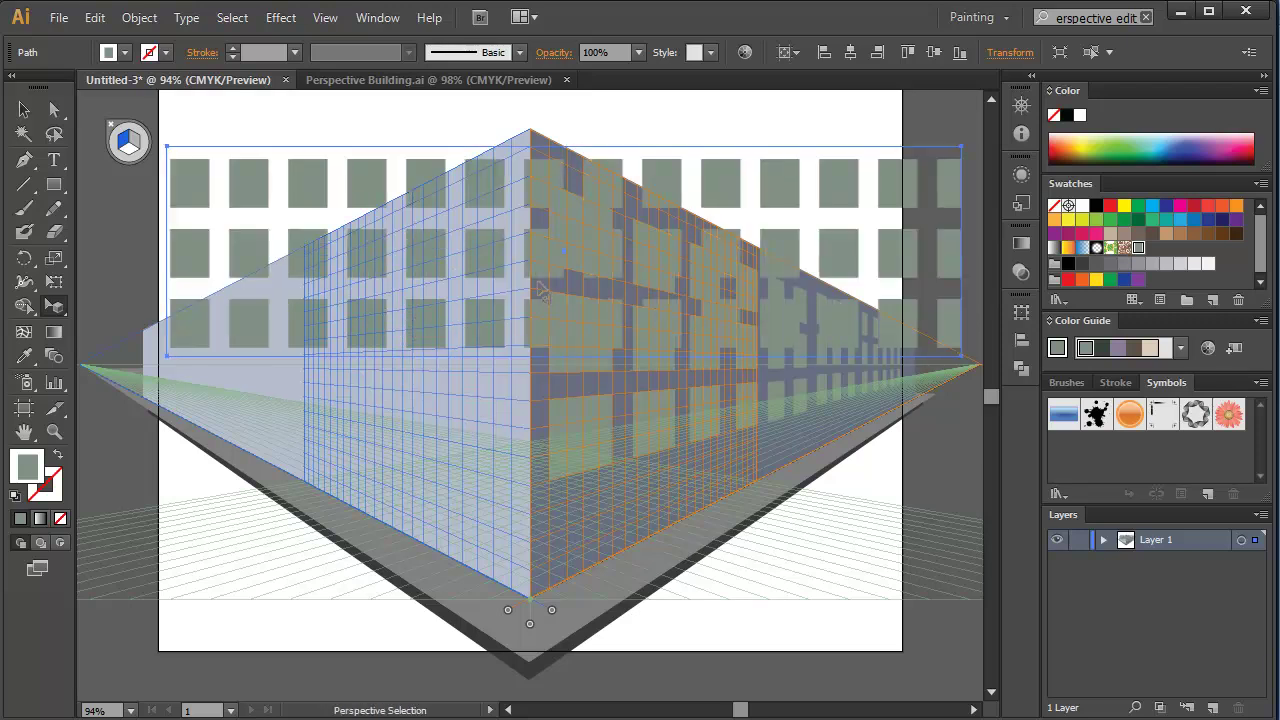
Expand the pattern-filled window block into separate shapes with the default options
{"action": "right_click", "coordinate": [420, 178]}
{"action": "left_click", "coordinate": [370, 169]}
{"action": "left_click", "coordinate": [139, 17]}
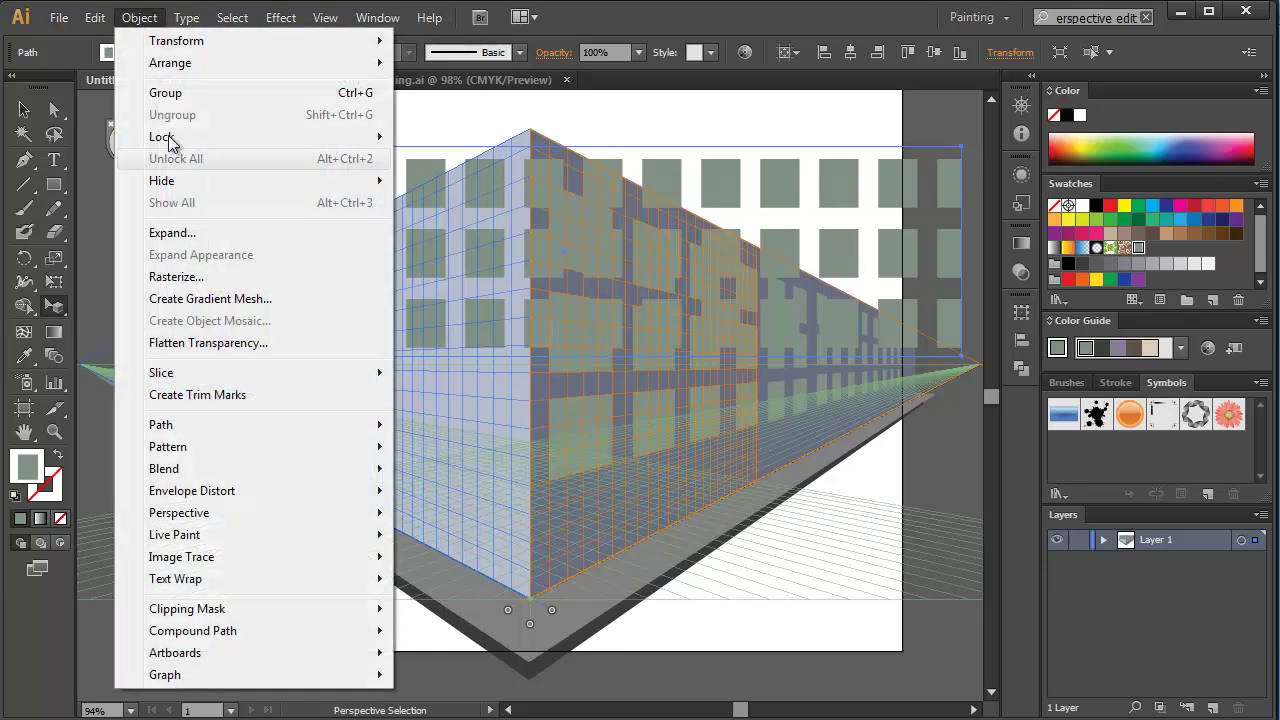
{"action": "left_click", "coordinate": [167, 233]}
{"action": "left_click", "coordinate": [593, 478]}
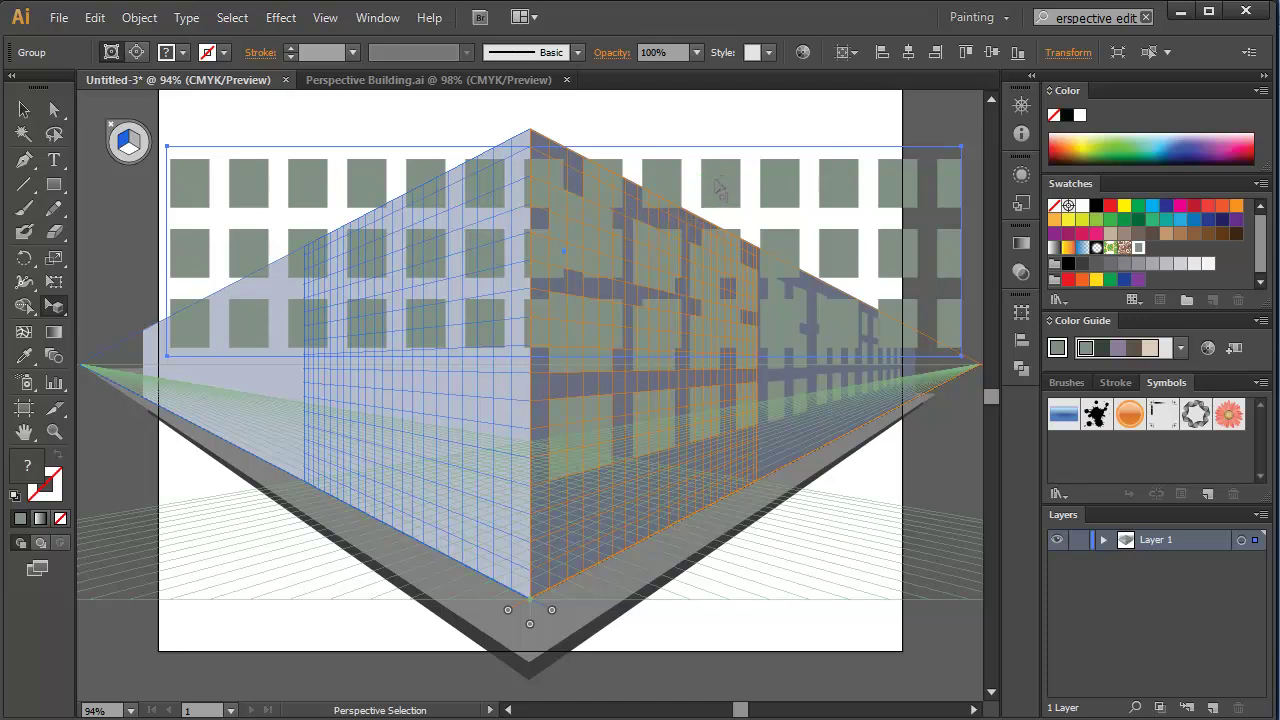
Try fitting the expanded window block to the left wall in perspective by stretching it along the wall, and delete it
{"action": "left_click_drag", "start_coordinate": [476, 172], "coordinate": [358, 333]}
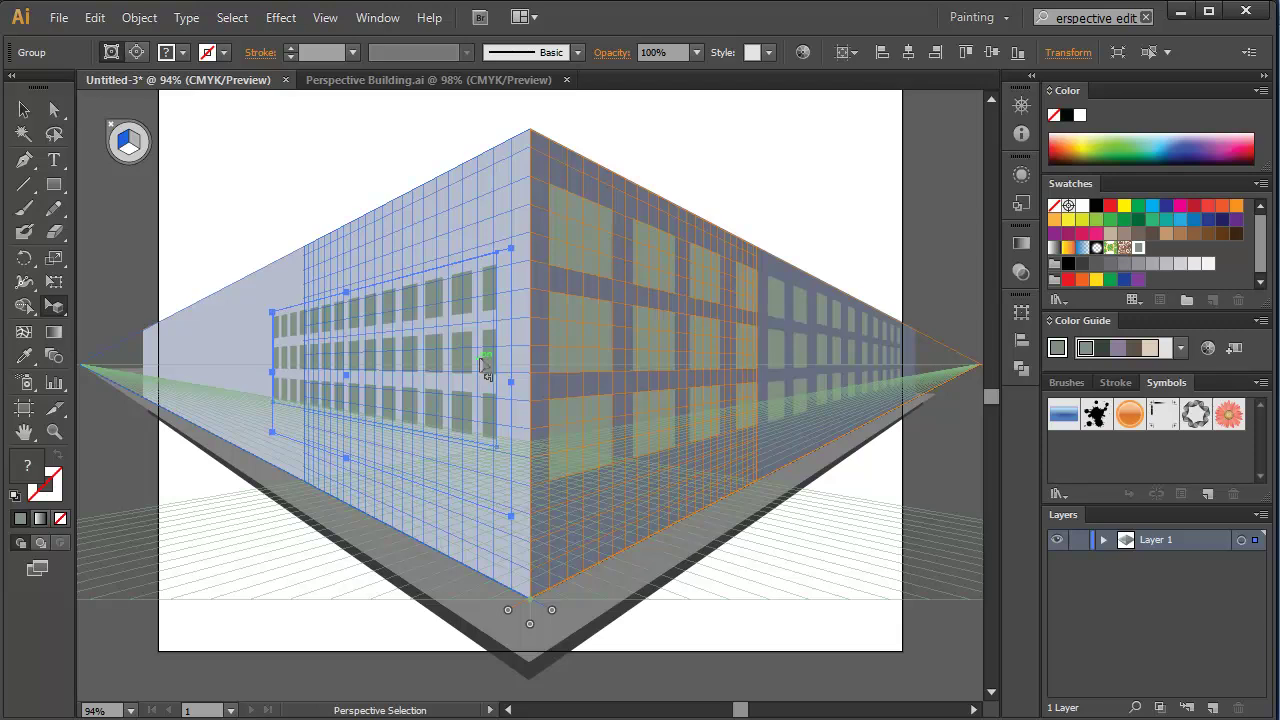
{"action": "left_click_drag", "start_coordinate": [505, 460], "coordinate": [515, 519]}
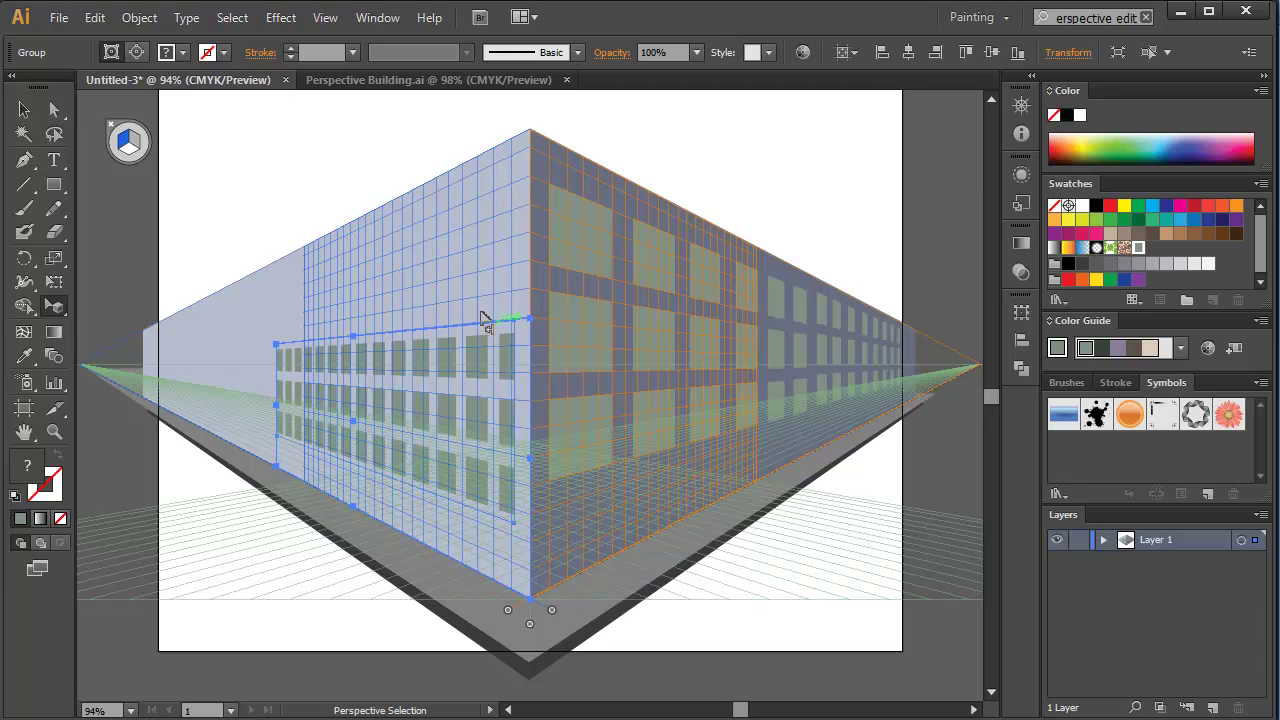
{"action": "left_click_drag", "start_coordinate": [355, 338], "coordinate": [360, 262]}
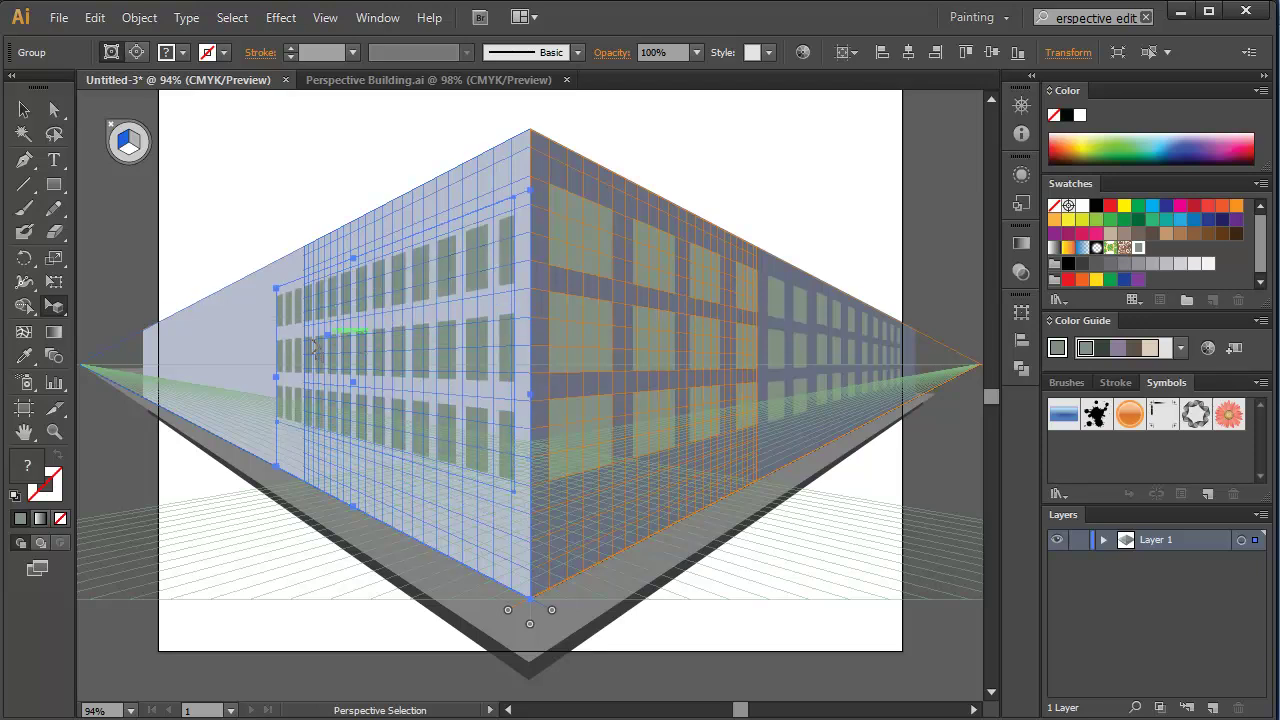
{"action": "left_click_drag", "start_coordinate": [280, 377], "coordinate": [155, 372]}
{"action": "left_click_drag", "start_coordinate": [537, 403], "coordinate": [505, 400]}
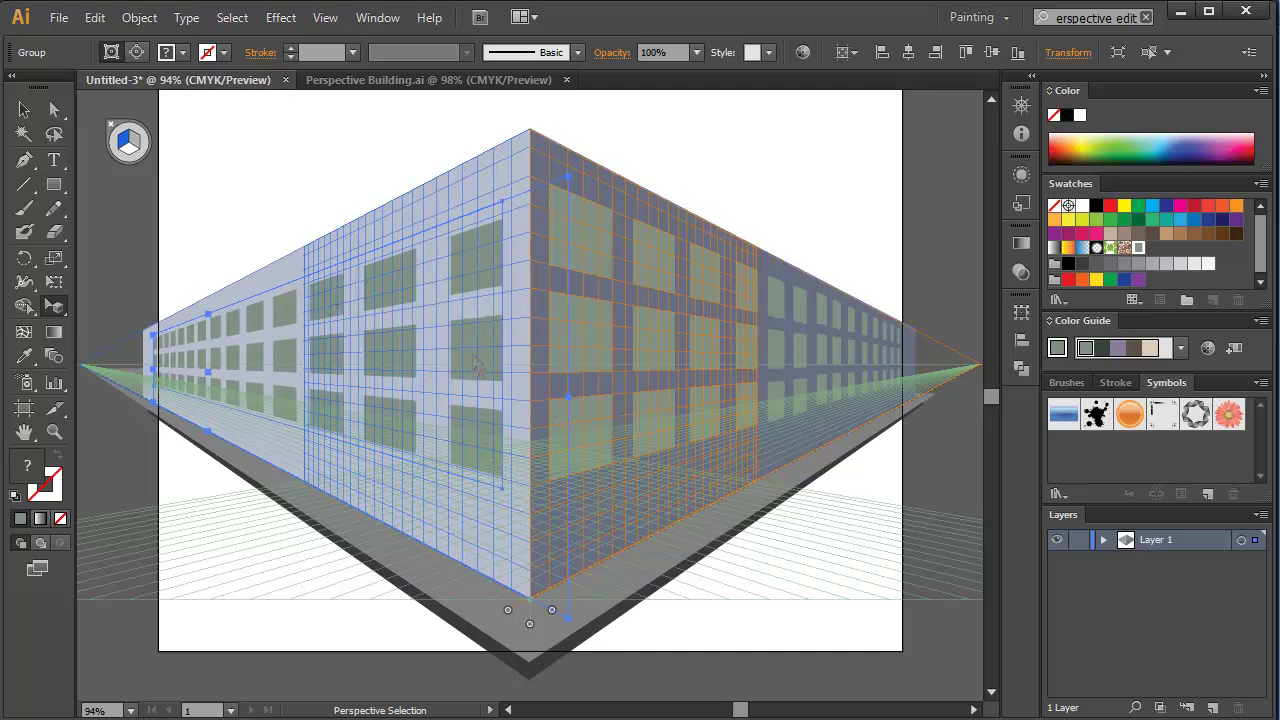
{"action": "left_click_drag", "start_coordinate": [477, 356], "coordinate": [488, 342]}
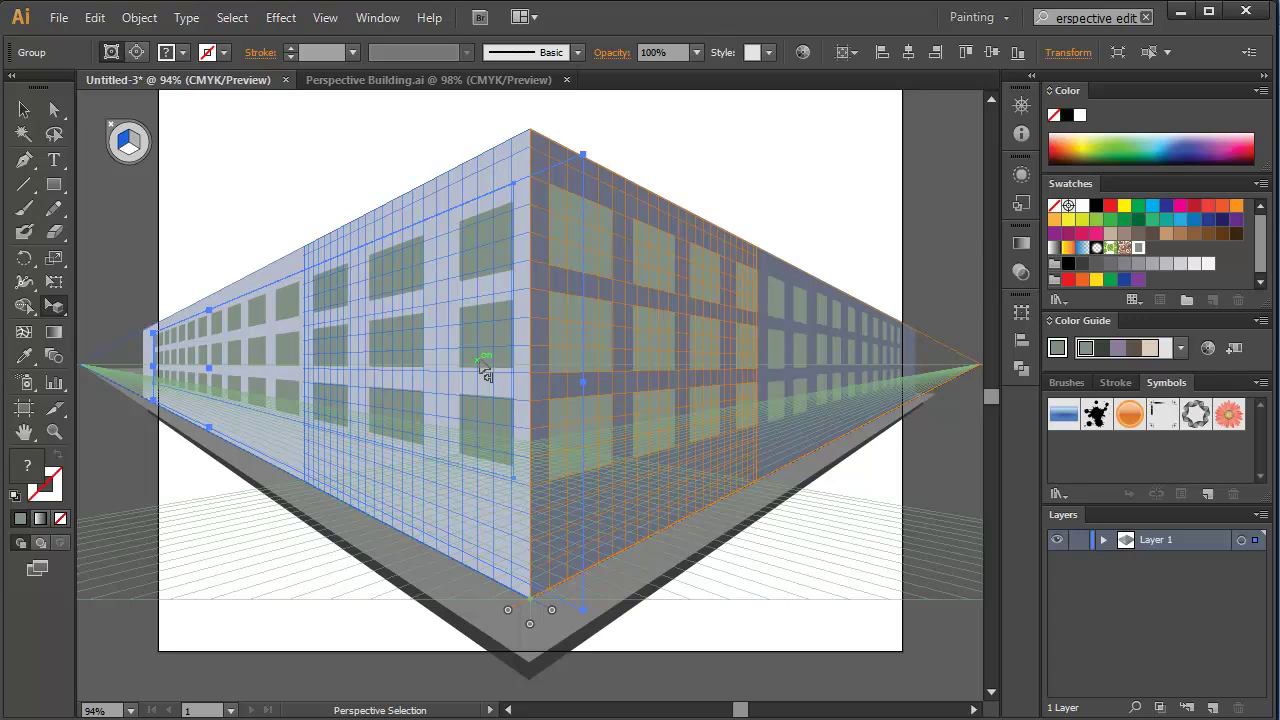
{"action": "key", "text": "Delete"}
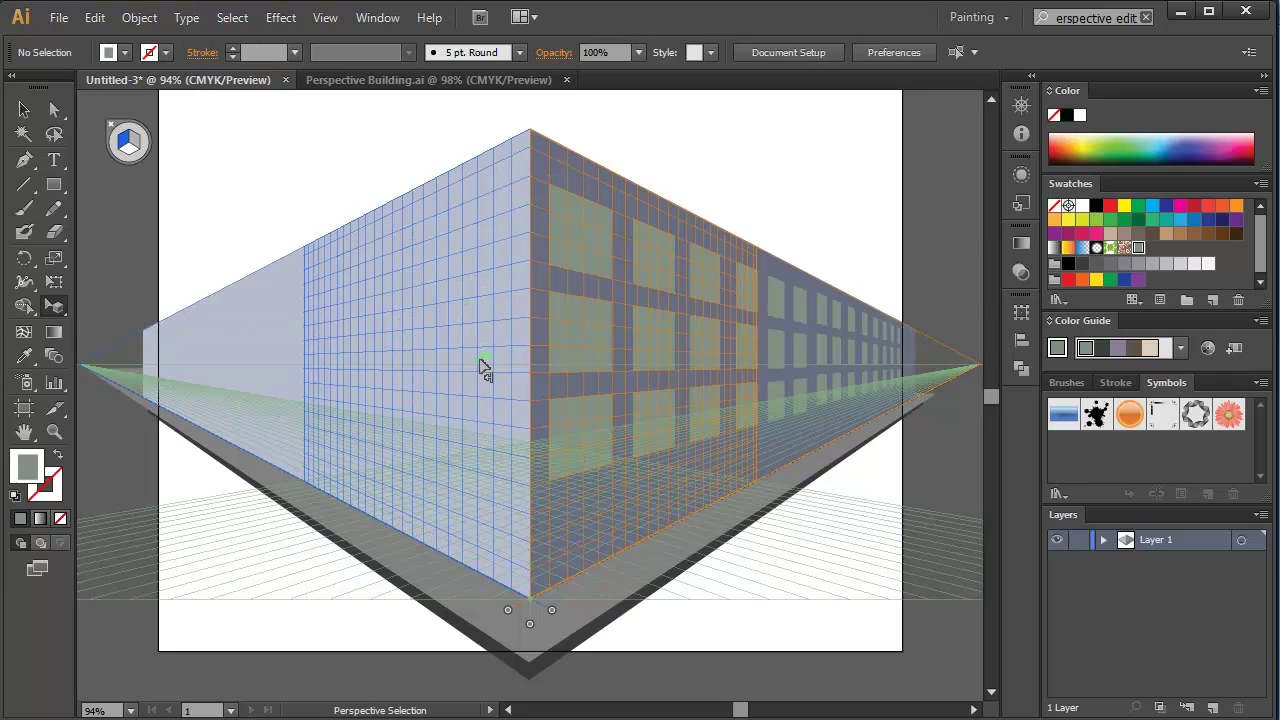
Copy the three-window column nearest the corner from the right wall over the left wall, and deselect
{"action": "left_click", "coordinate": [580, 246]}
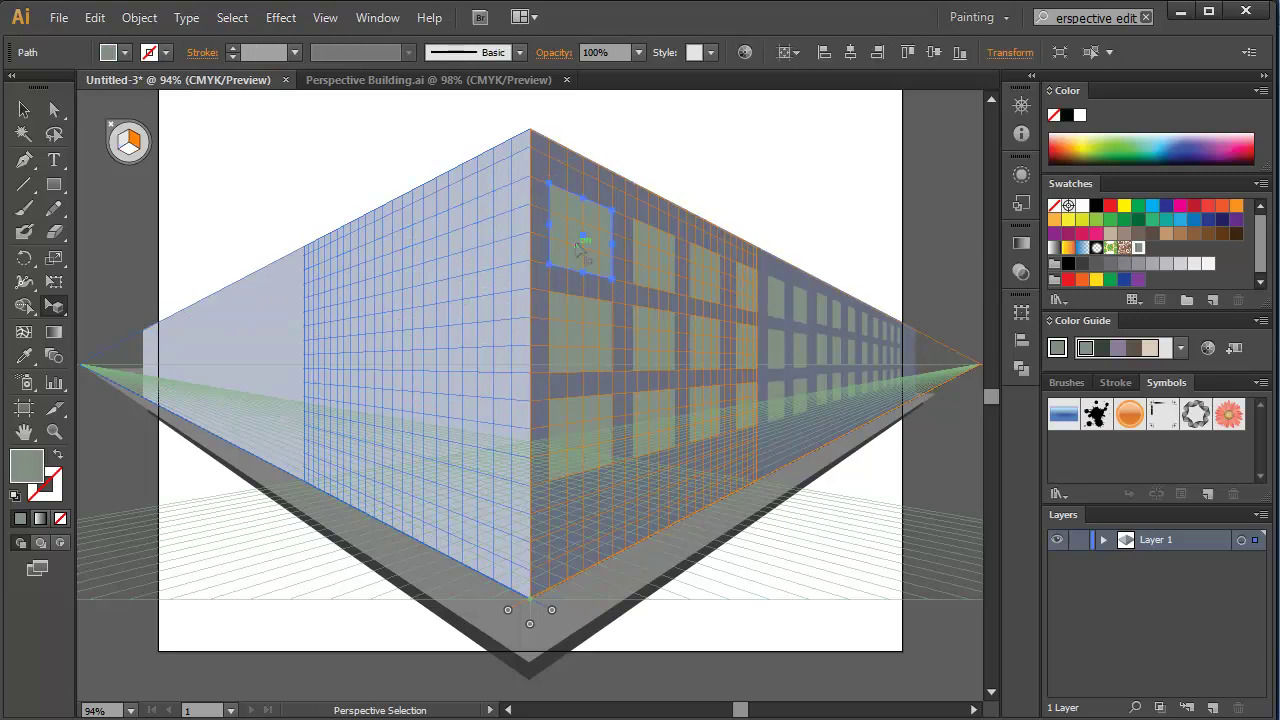
{"action": "left_click", "coordinate": [588, 343], "text": "shift"}
{"action": "left_click", "coordinate": [580, 420], "text": "shift"}
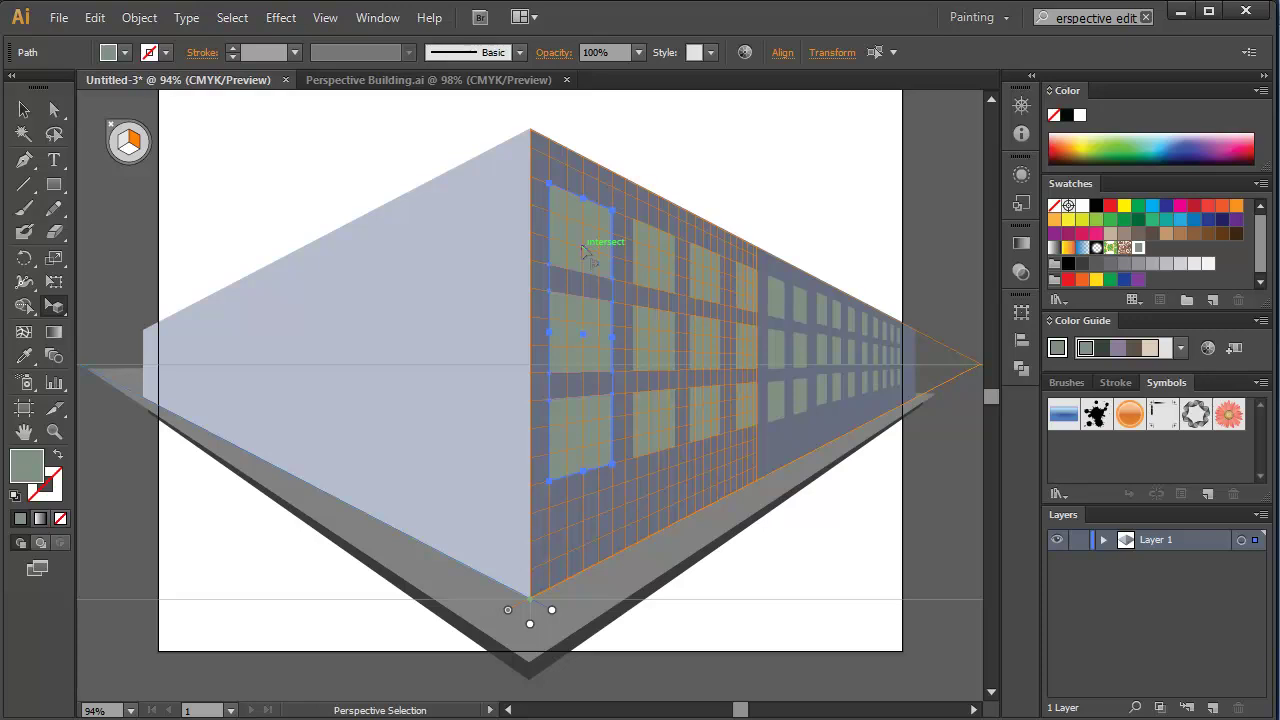
{"action": "left_click_drag", "start_coordinate": [590, 240], "coordinate": [467, 216]}
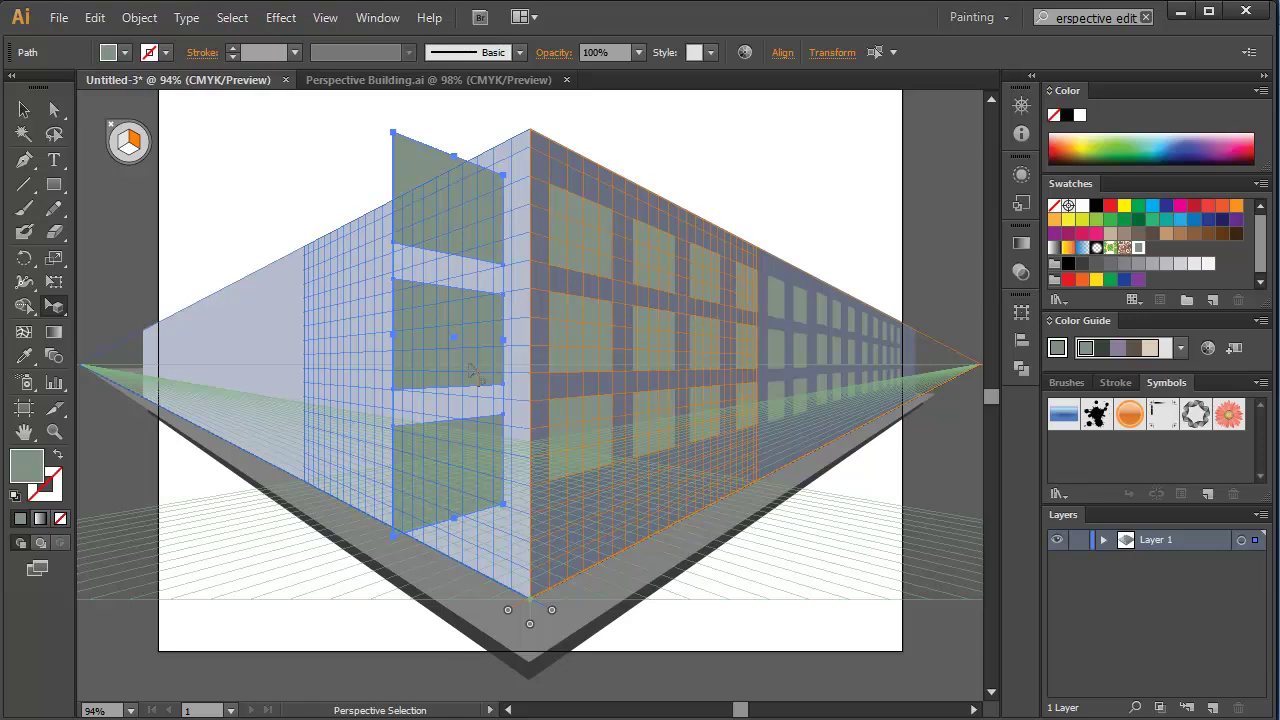
{"action": "key", "text": "ctrl+shift+a"}
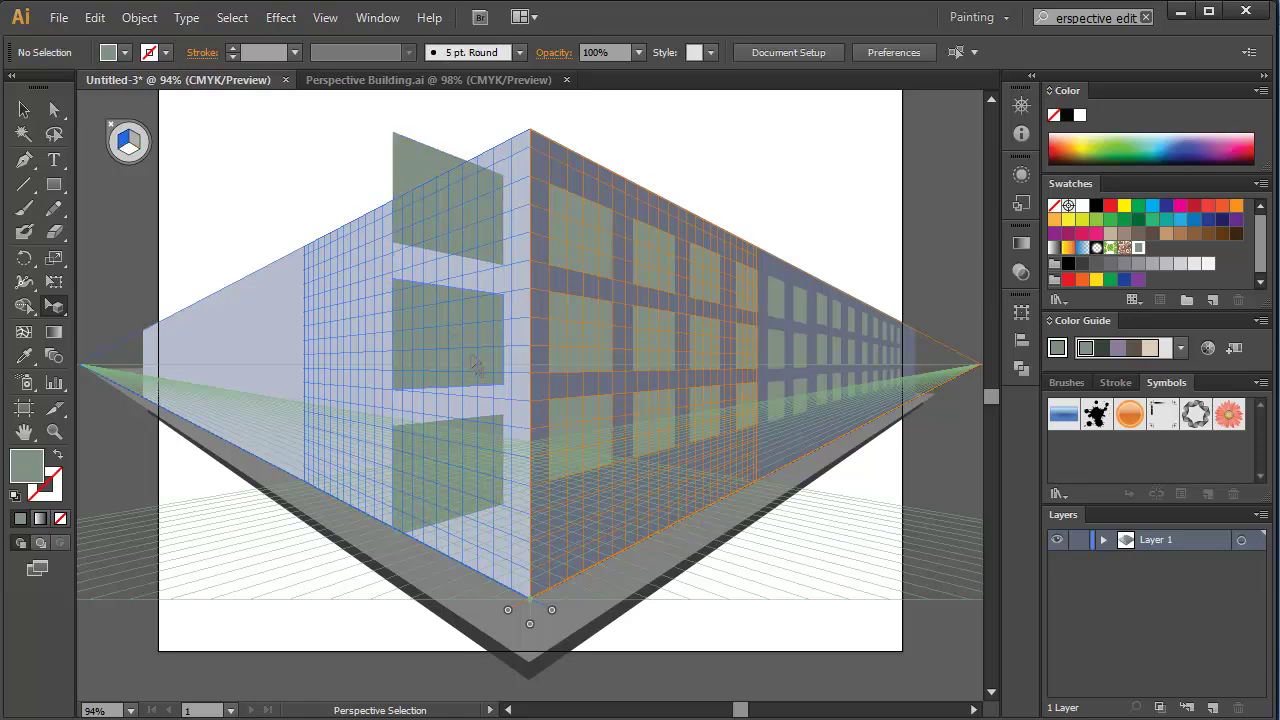
Transfer the three copied windows to the left perspective plane and align them beside the corner, level with the right wall's windows
{"action": "left_click", "coordinate": [471, 362]}
{"action": "left_click", "coordinate": [462, 242], "text": "shift"}
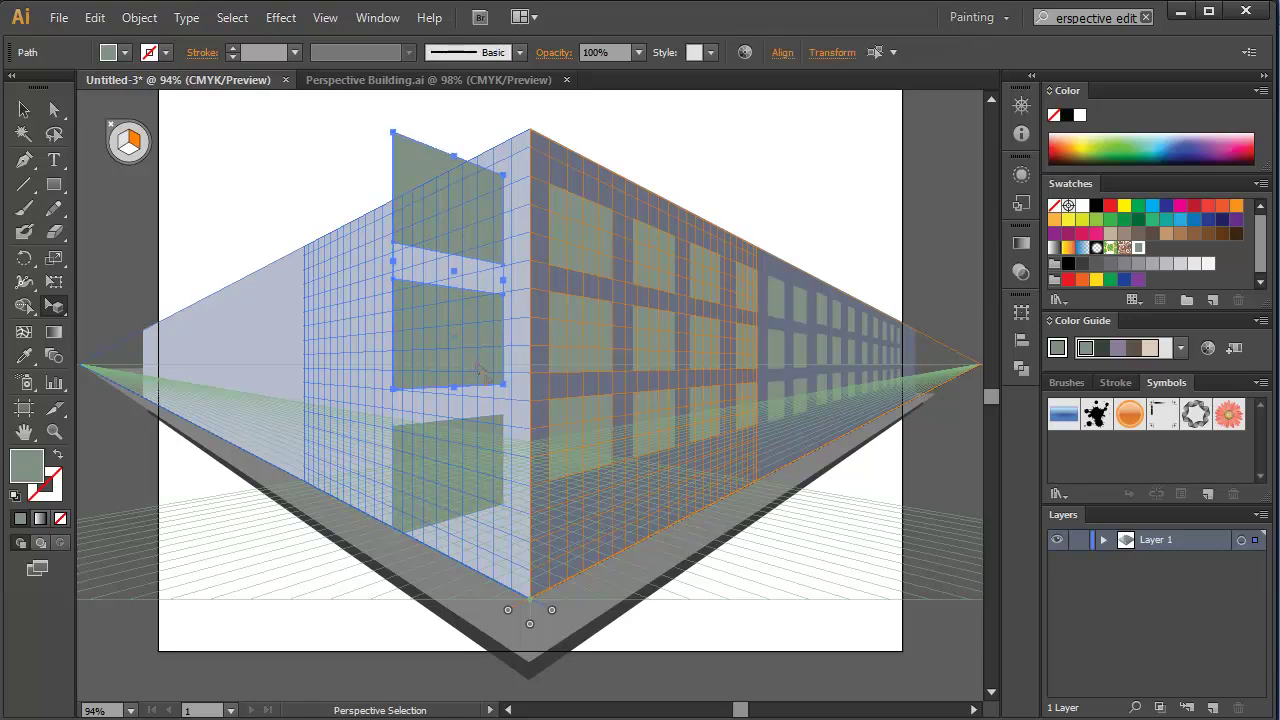
{"action": "left_click", "coordinate": [470, 447], "text": "shift"}
{"action": "left_click_drag", "start_coordinate": [452, 232], "coordinate": [482, 264]}
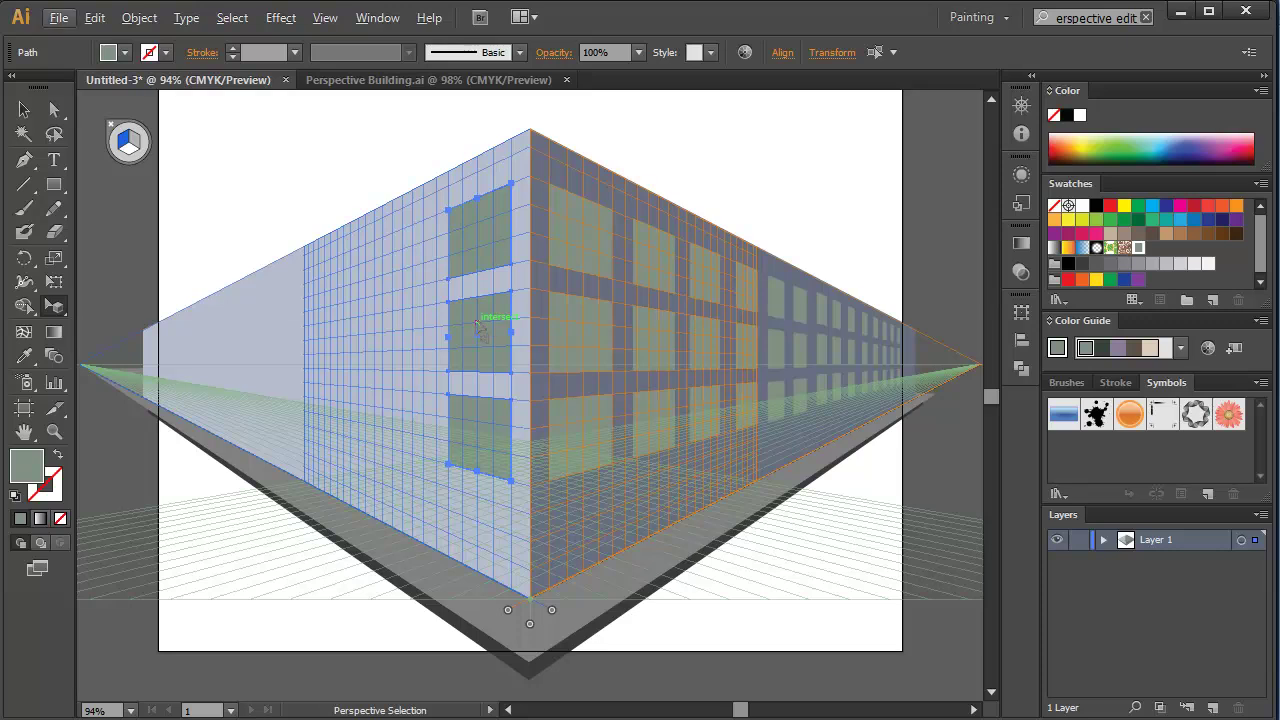
Duplicate the three-window column in perspective repeatedly along the left wall until windows reach its far end
{"action": "key", "text": "alt+Left"}
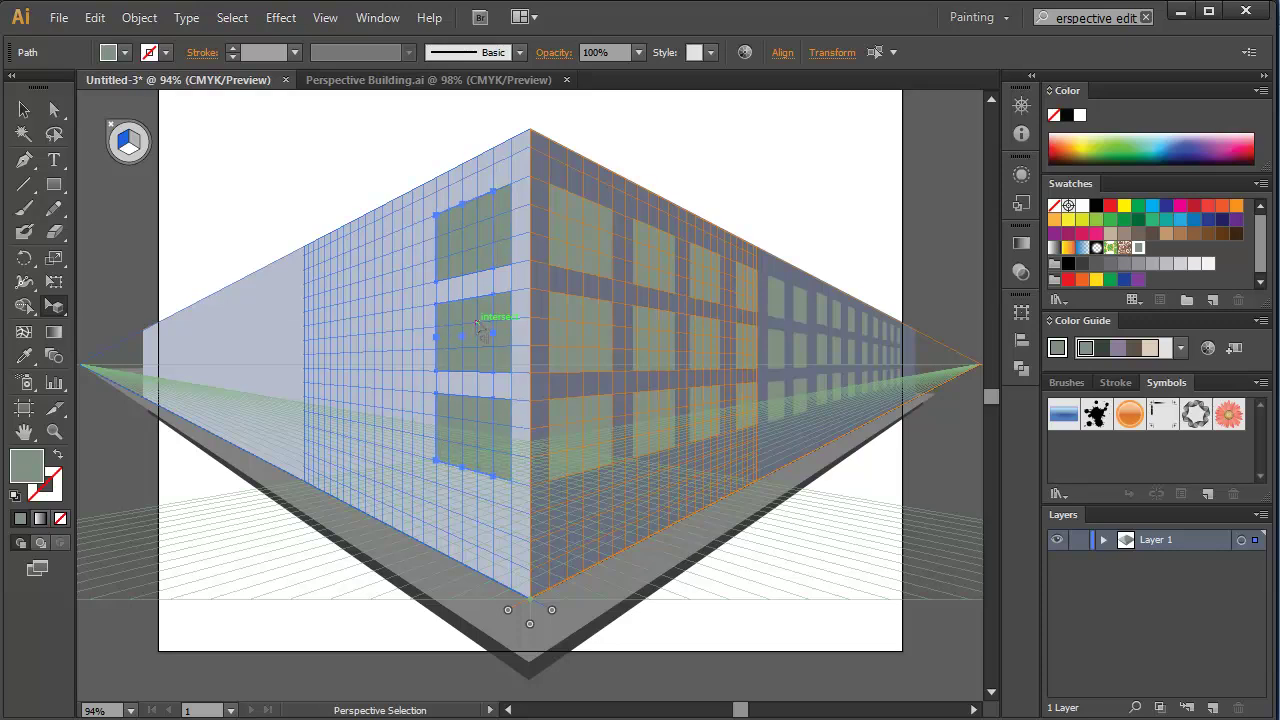
{"action": "key", "text": "Left"}
{"action": "key", "text": "Left"}
{"action": "key", "text": "Left"}
{"action": "key", "text": "Left"}
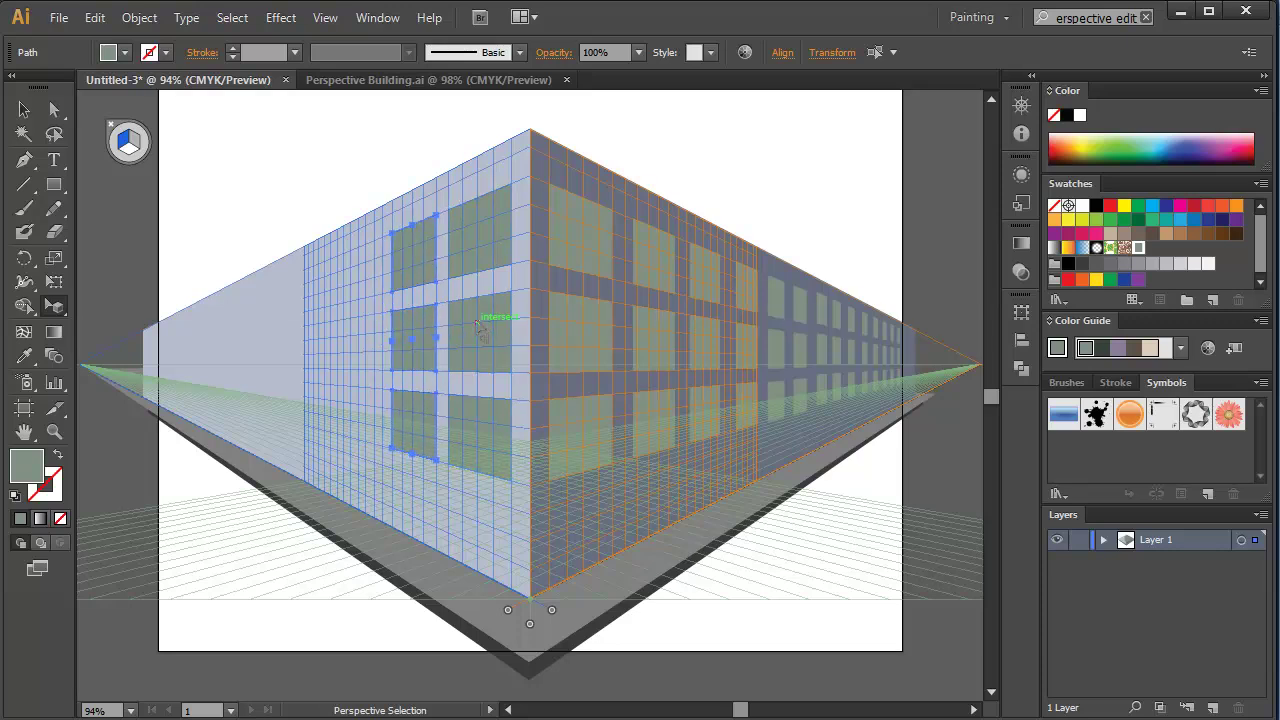
{"action": "key", "text": "Left"}
{"action": "key", "text": "Left"}
{"action": "key", "text": "Left"}
{"action": "key", "text": "Left"}
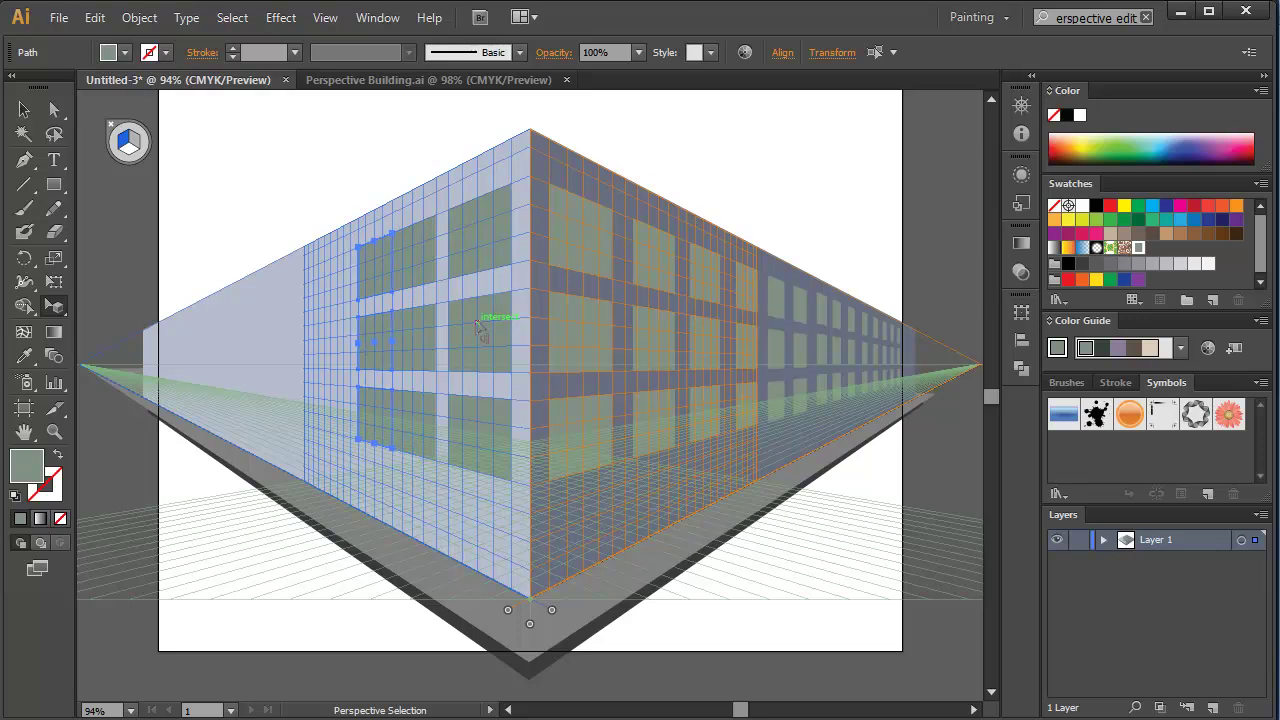
{"action": "key", "text": "Left"}
{"action": "key", "text": "Left"}
{"action": "key", "text": "Left"}
{"action": "key", "text": "Left"}
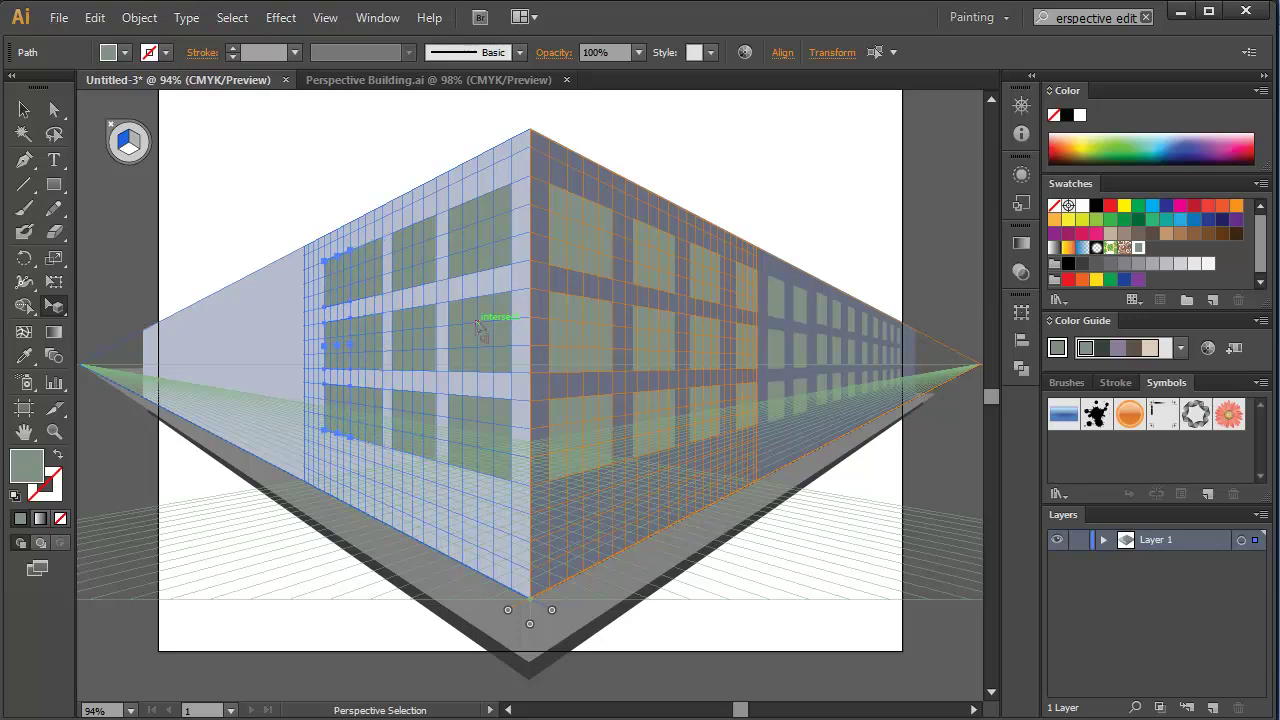
{"action": "key", "text": "Left"}
{"action": "key", "text": "Left"}
{"action": "key", "text": "Left"}
{"action": "key", "text": "Left"}
{"action": "key", "text": "Left"}
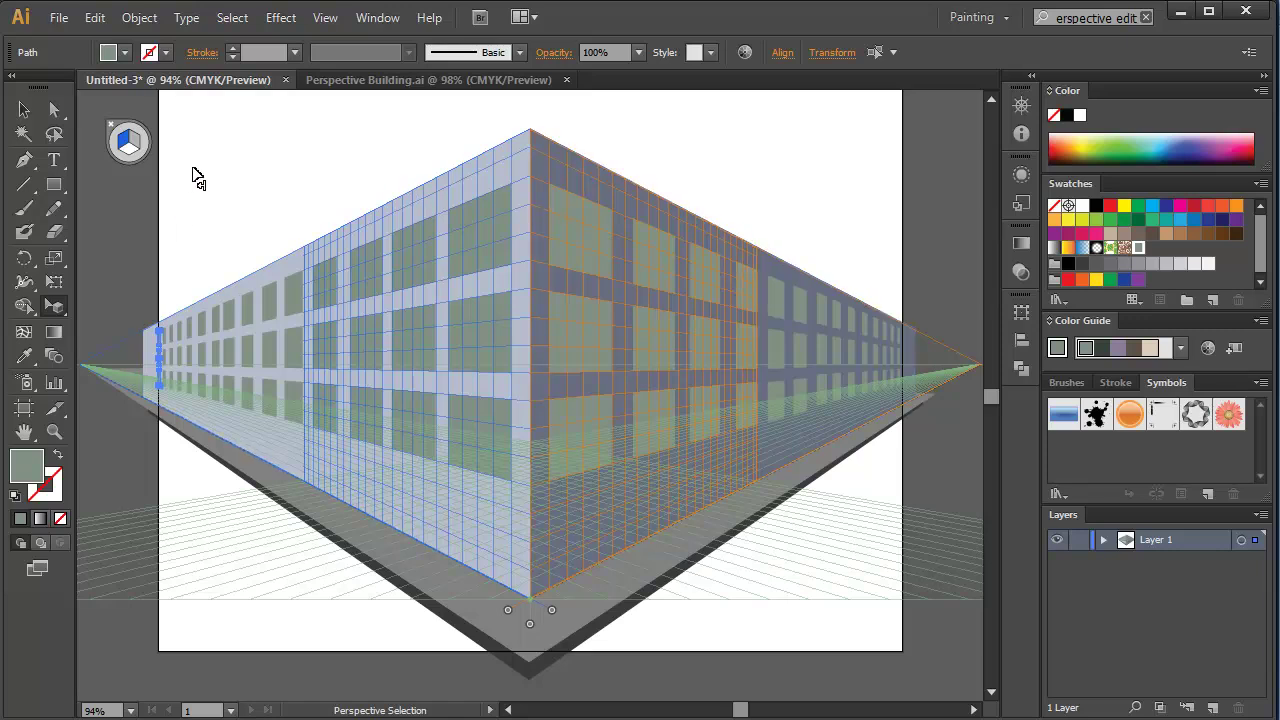
Add the text "Hi Mom" in the blank area above the left wall and enlarge it to 36 pt
{"action": "left_click", "coordinate": [62, 164]}
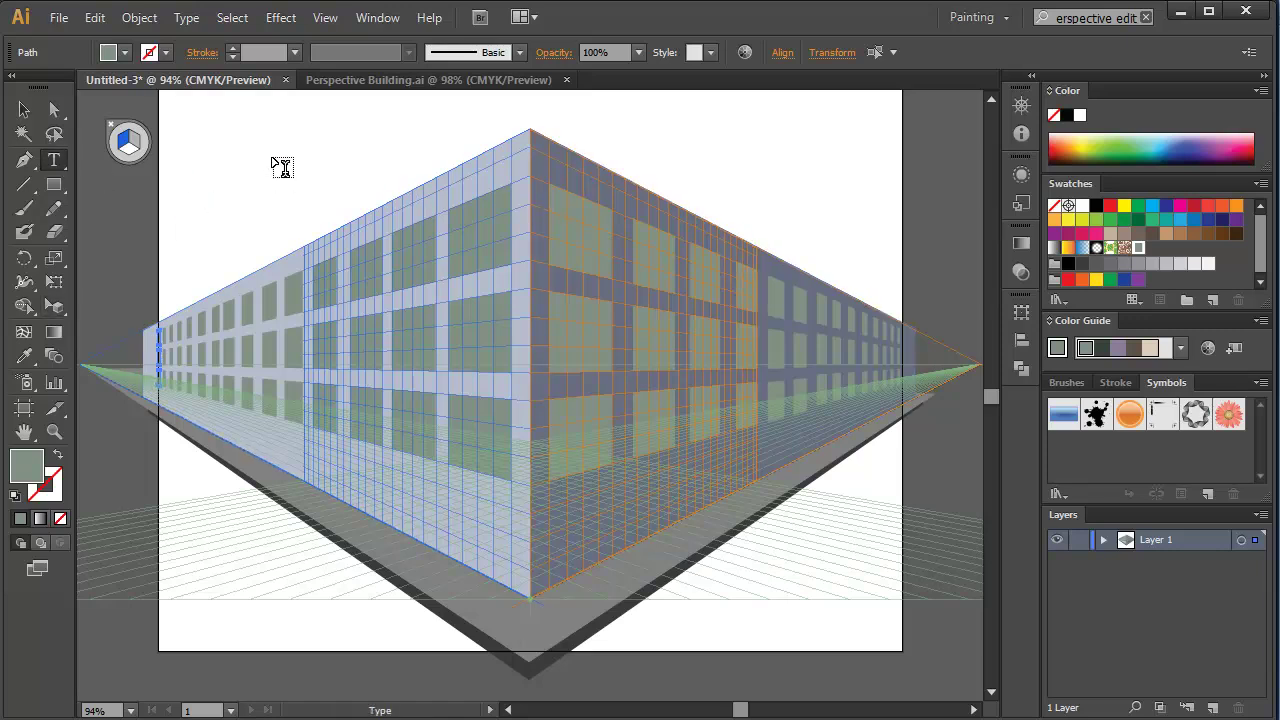
{"action": "key", "text": "ctrl+shift+a"}
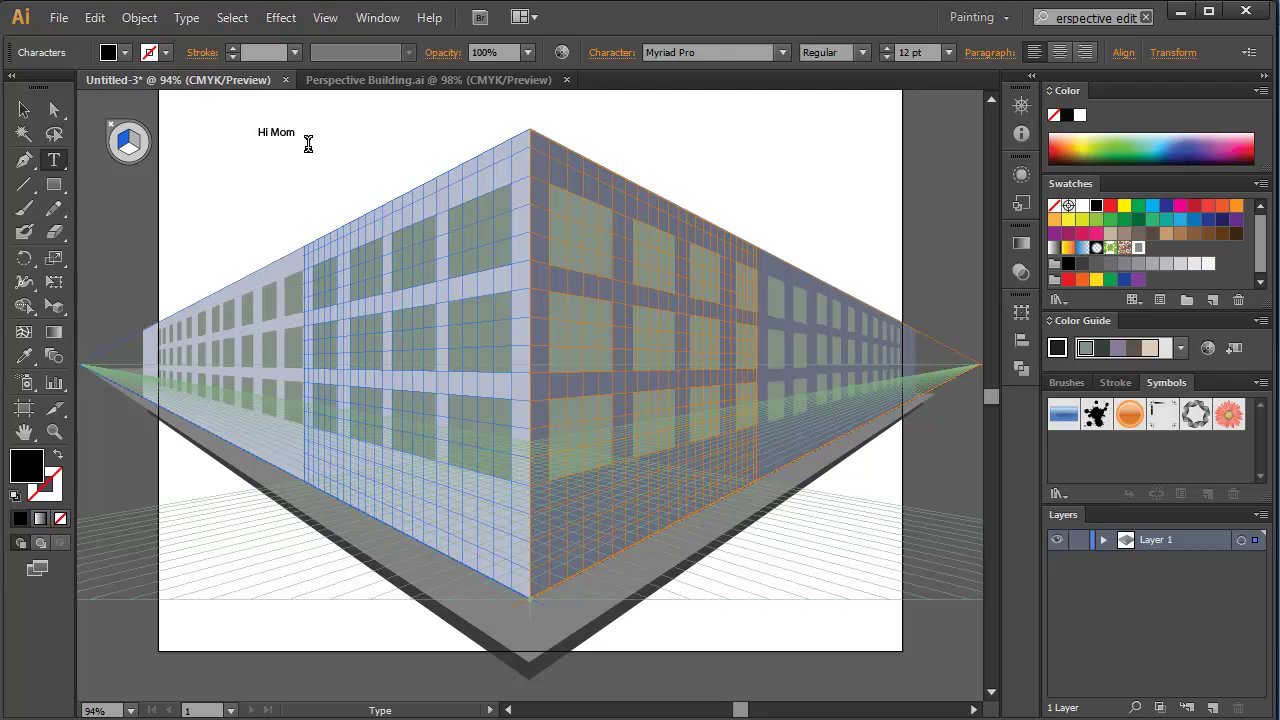
{"action": "left_click_drag", "start_coordinate": [306, 134], "coordinate": [205, 129]}
{"action": "left_click", "coordinate": [917, 55]}
{"action": "key", "text": "Up"}
{"action": "key", "text": "Up"}
{"action": "key", "text": "Up"}
{"action": "key", "text": "Up"}
{"action": "key", "text": "Up"}
{"action": "key", "text": "Up"}
{"action": "key", "text": "Up"}
{"action": "key", "text": "Up"}
{"action": "key", "text": "Up"}
{"action": "key", "text": "Up"}
{"action": "key", "text": "Up"}
{"action": "key", "text": "Up"}
{"action": "key", "text": "Up"}
{"action": "key", "text": "Up"}
{"action": "key", "text": "Up"}
{"action": "key", "text": "Up"}
{"action": "key", "text": "Up"}
{"action": "key", "text": "Up"}
{"action": "key", "text": "Up"}
{"action": "key", "text": "Up"}
{"action": "key", "text": "Up"}
{"action": "key", "text": "Up"}
{"action": "key", "text": "Up"}
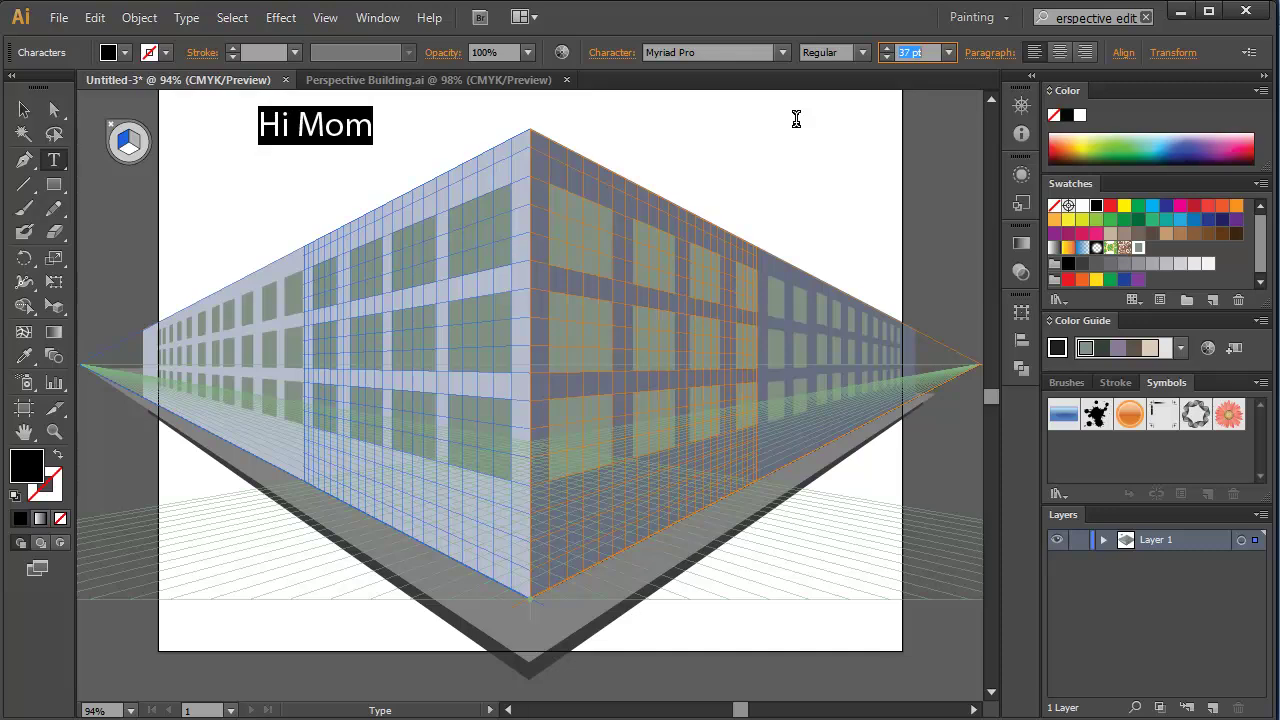
Set the text's font to Nyala and retype the text in capitals as "HI MOM"
{"action": "left_click", "coordinate": [708, 52]}
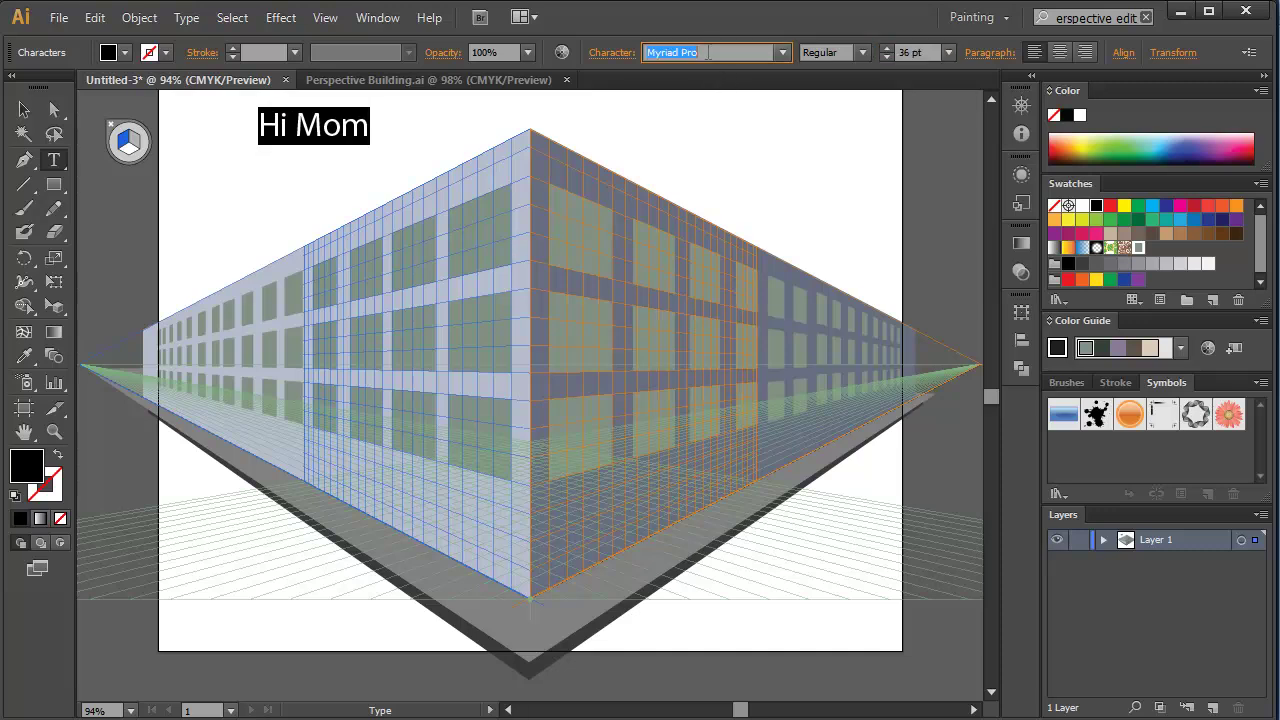
{"action": "type", "text": "Nyala"}
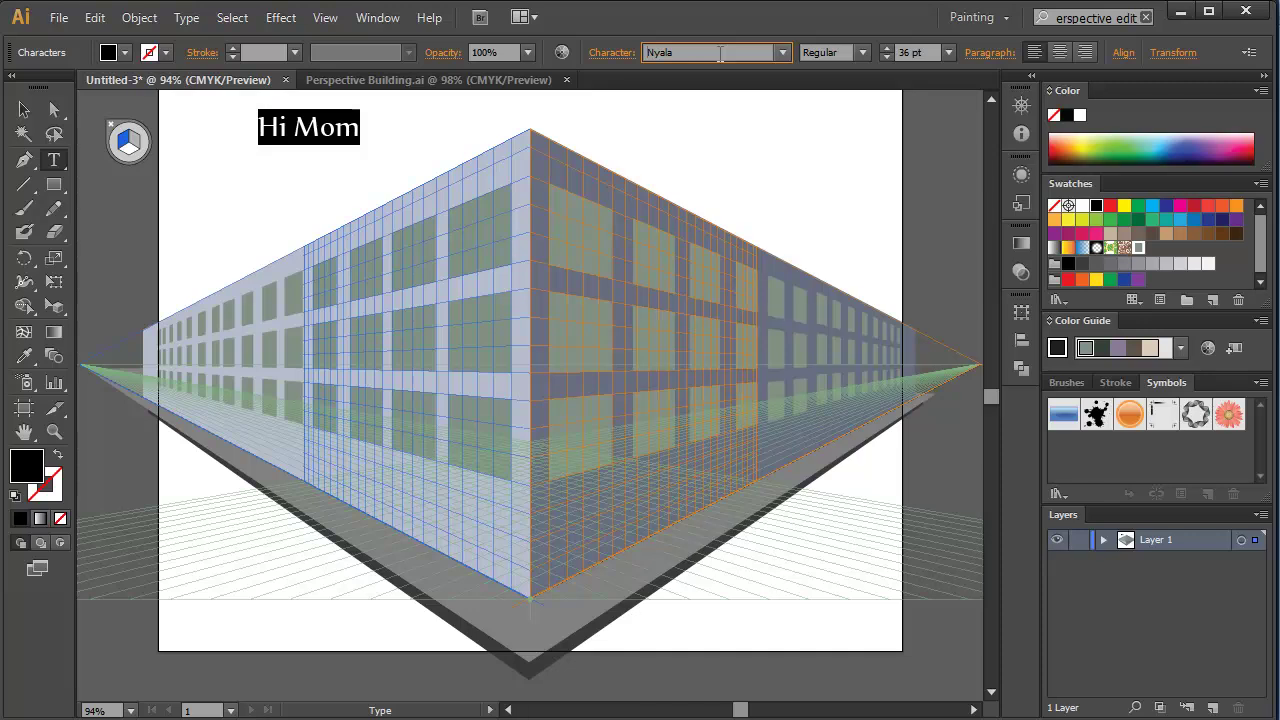
{"action": "left_click", "coordinate": [359, 124]}
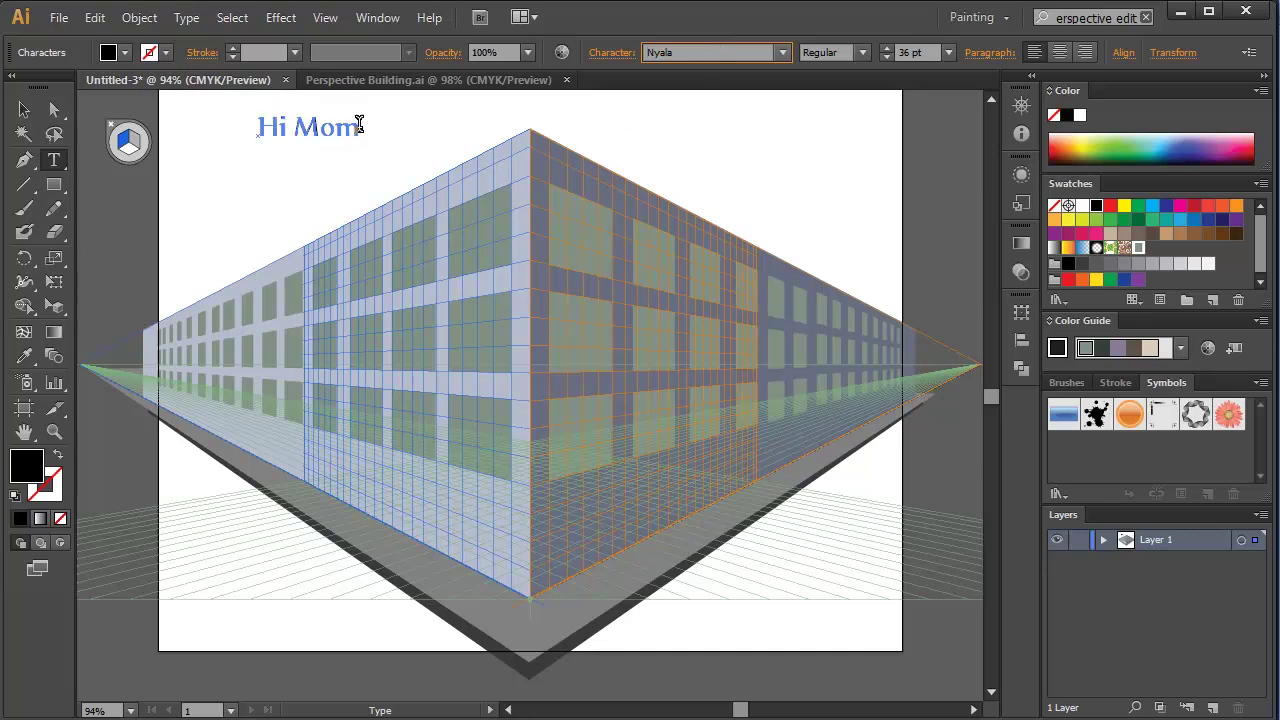
{"action": "left_click_drag", "start_coordinate": [359, 124], "coordinate": [260, 127]}
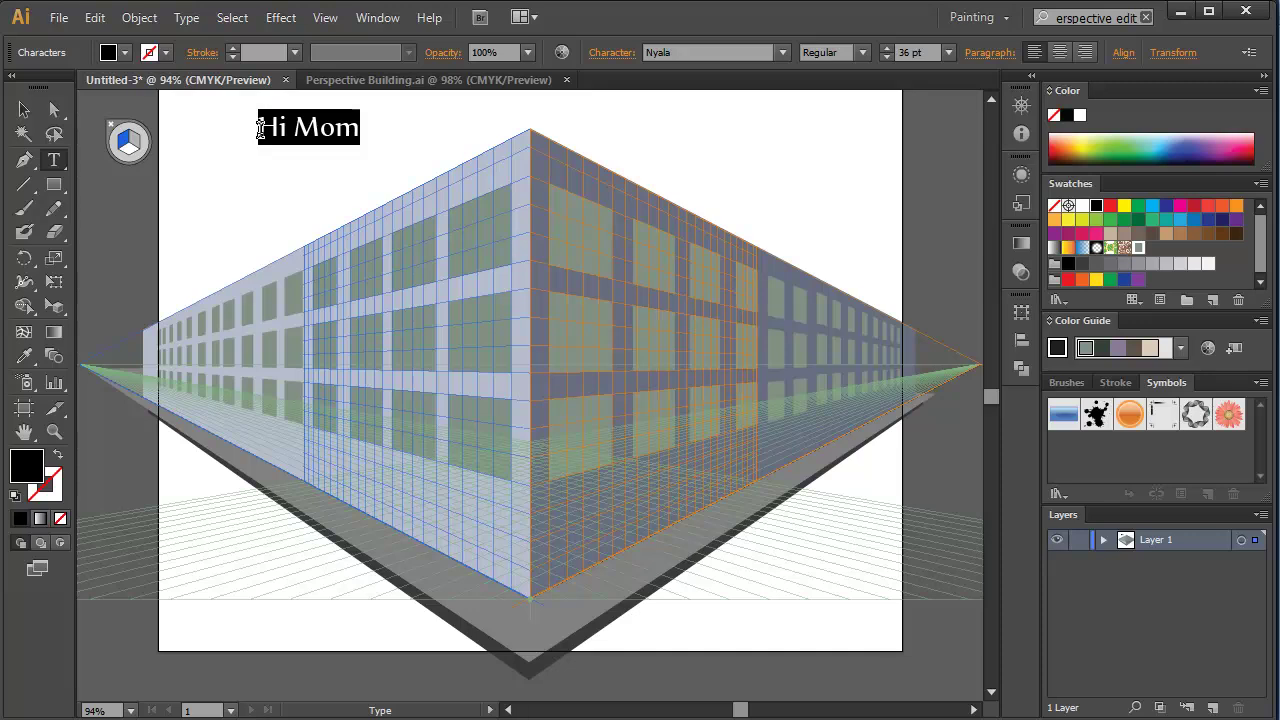
{"action": "type", "text": "HI MOM"}
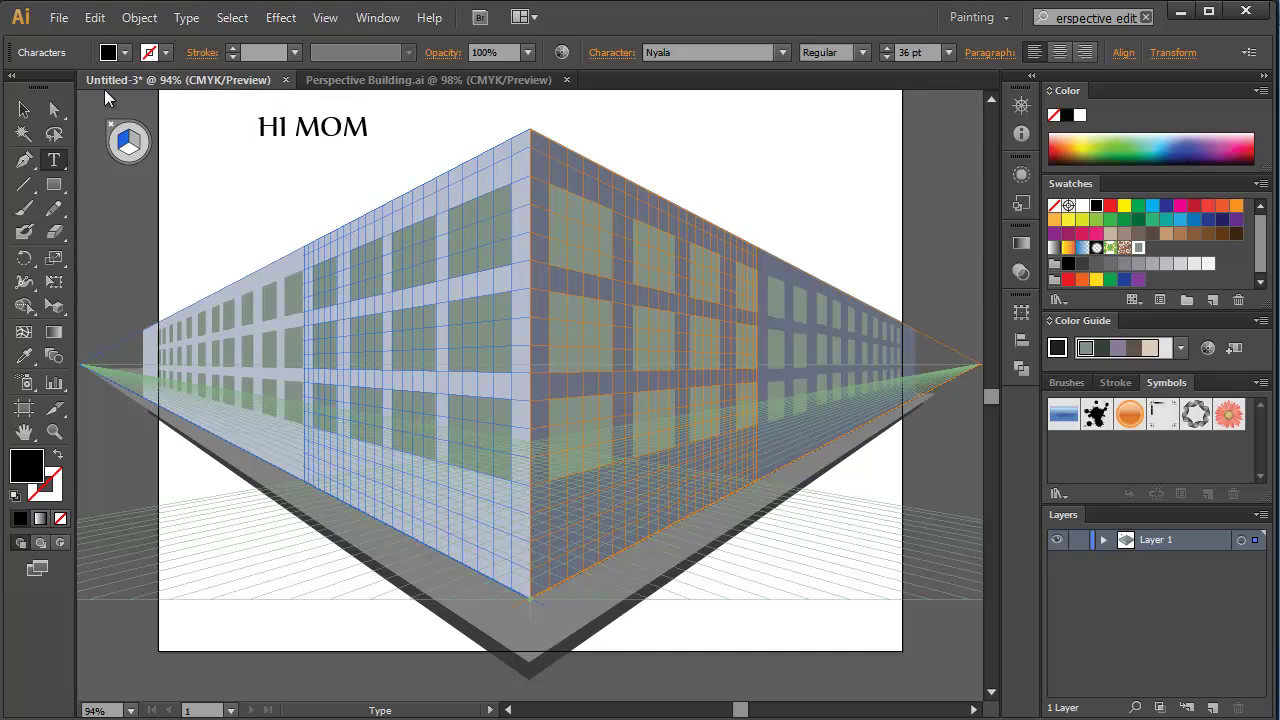
Move the HI MOM text slightly closer to the building's corner and switch to the Perspective Selection tool
{"action": "left_click", "coordinate": [24, 109]}
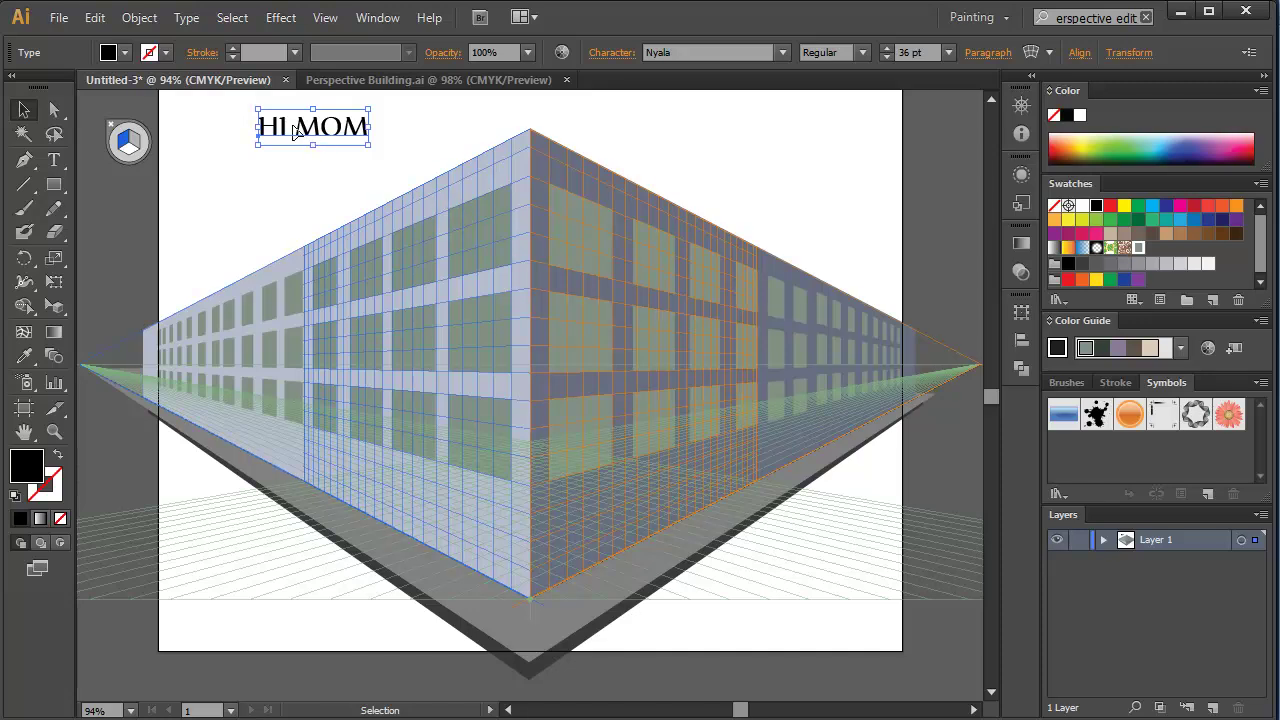
{"action": "left_click_drag", "start_coordinate": [294, 131], "coordinate": [330, 136]}
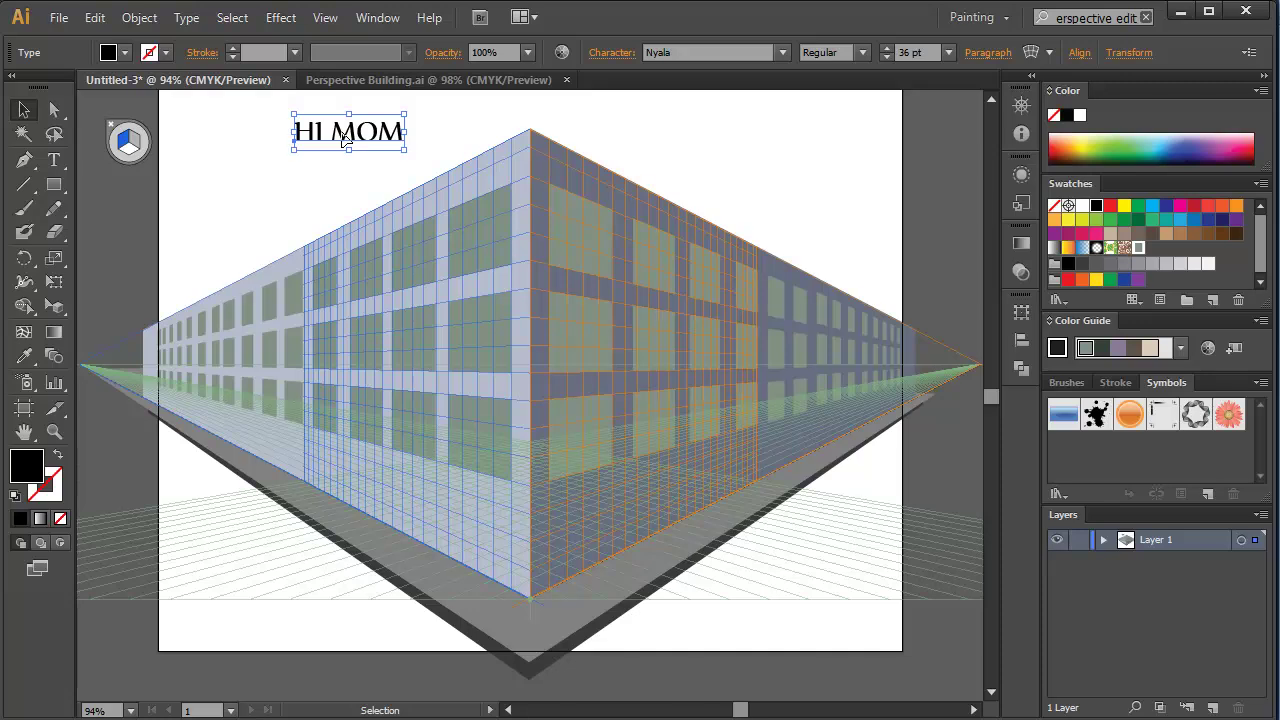
{"action": "left_click", "coordinate": [62, 306]}
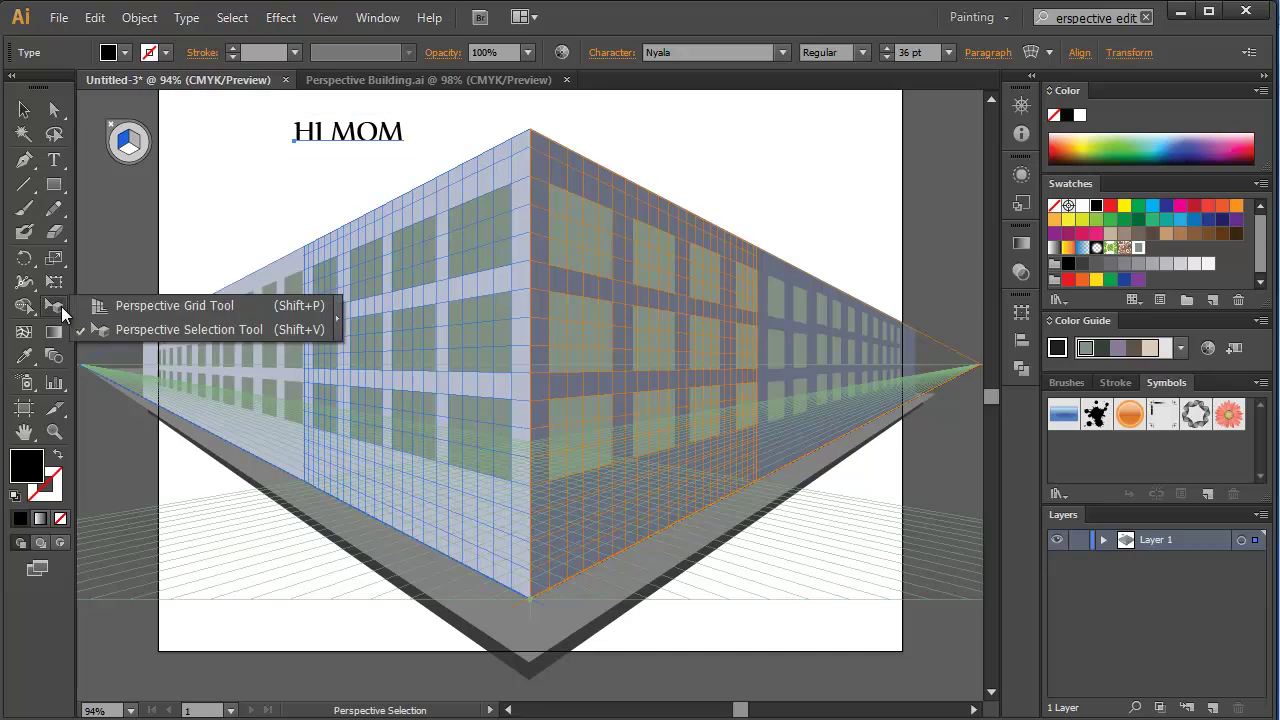
Attach the HI MOM text to the left wall in perspective above the upper windows and enlarge it within the band below the roofline
{"action": "left_click", "coordinate": [141, 333]}
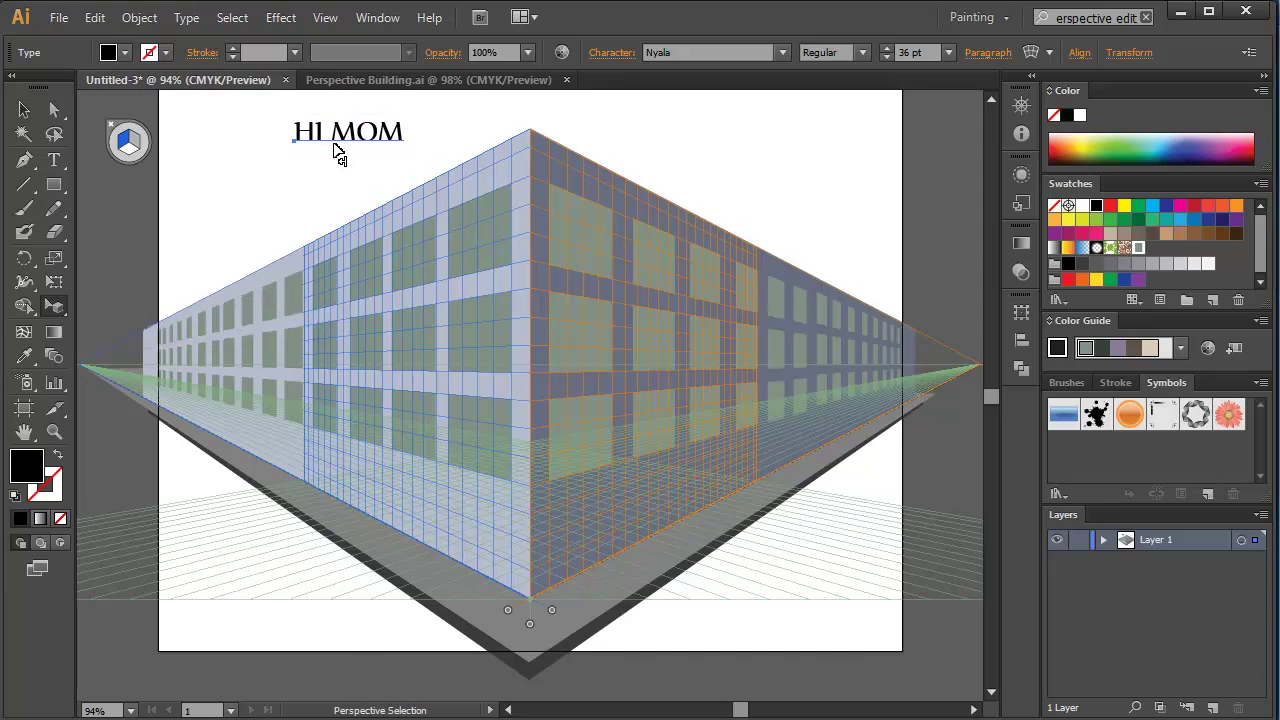
{"action": "left_click_drag", "start_coordinate": [349, 145], "coordinate": [465, 192]}
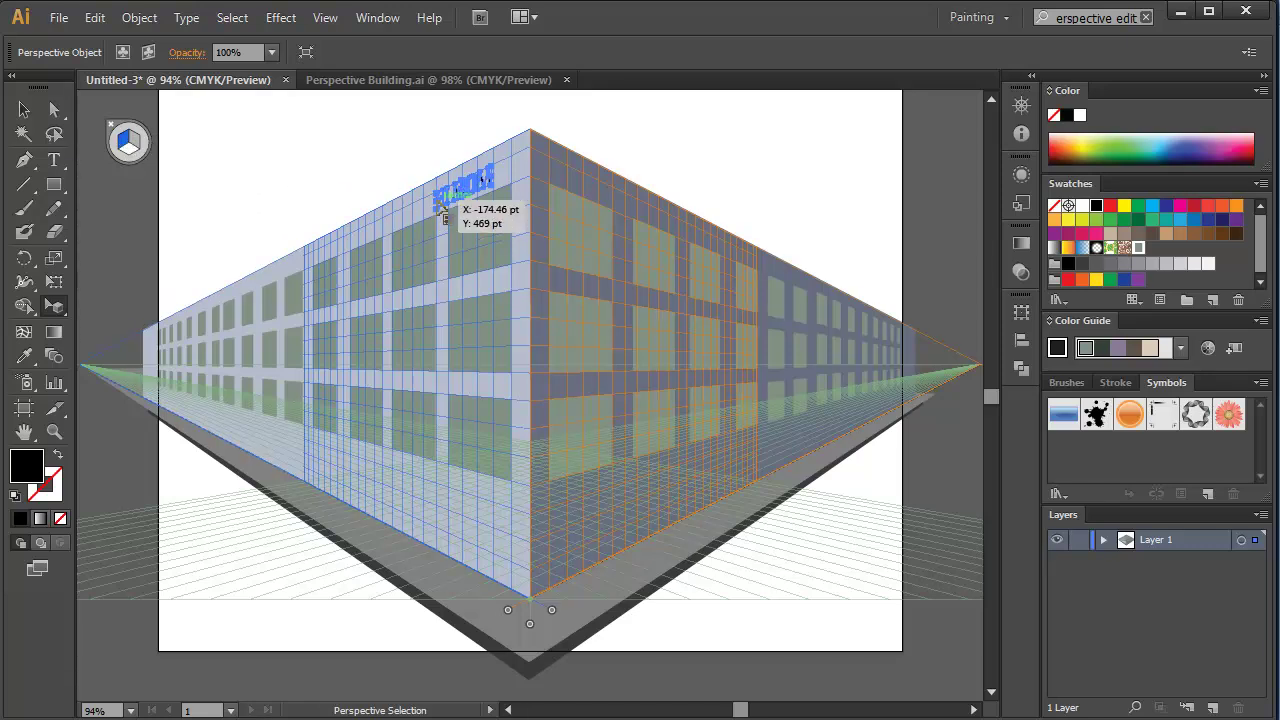
{"action": "left_click_drag", "start_coordinate": [444, 211], "coordinate": [405, 193]}
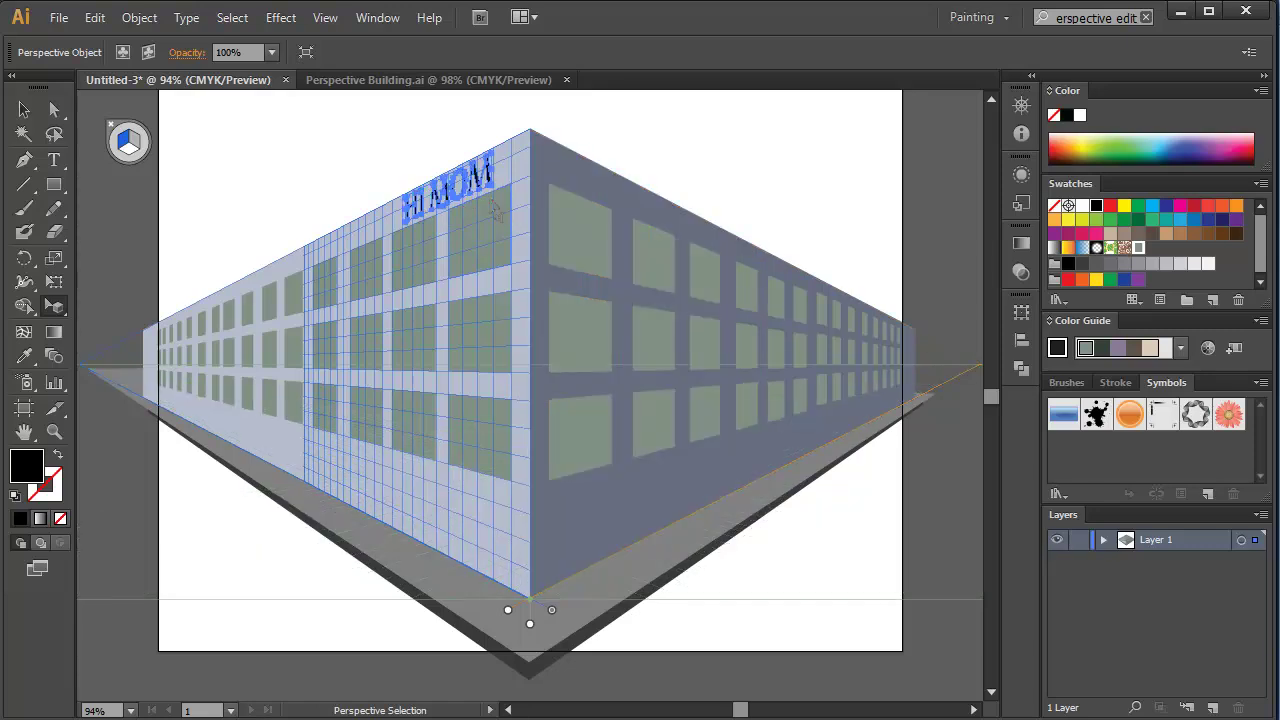
{"action": "left_click", "coordinate": [443, 143]}
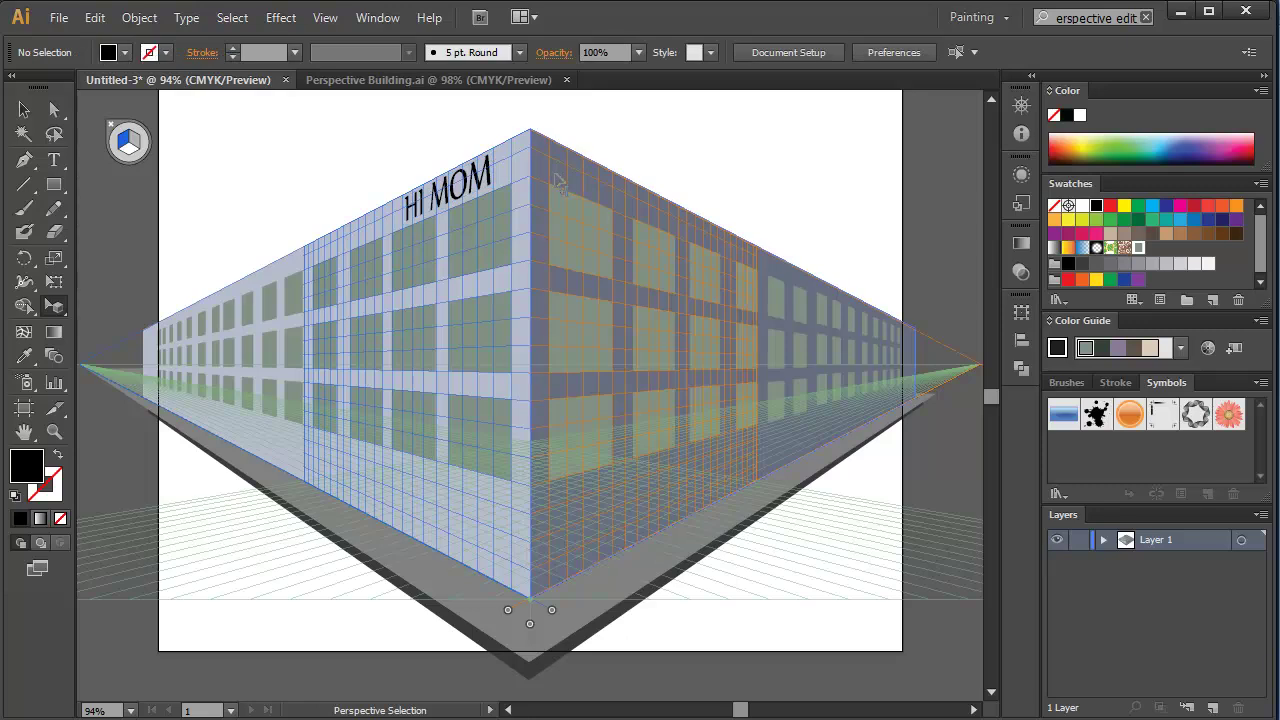
Edit the HI MOM lettering on the left wall, change it to a heavy stencil typeface, and place a copy on the right wall
{"action": "left_click_drag", "start_coordinate": [480, 188], "coordinate": [468, 194]}
{"action": "double_click", "coordinate": [468, 194]}
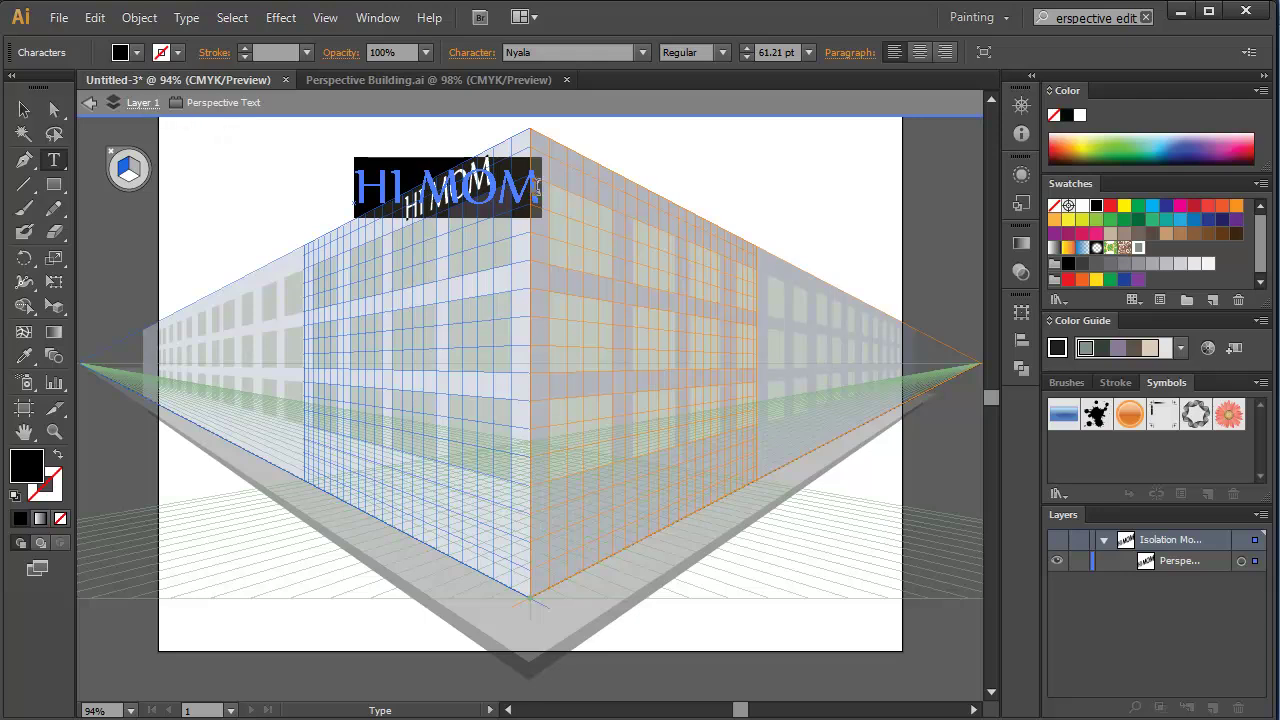
{"action": "left_click_drag", "start_coordinate": [538, 185], "coordinate": [352, 186]}
{"action": "left_click", "coordinate": [722, 53]}
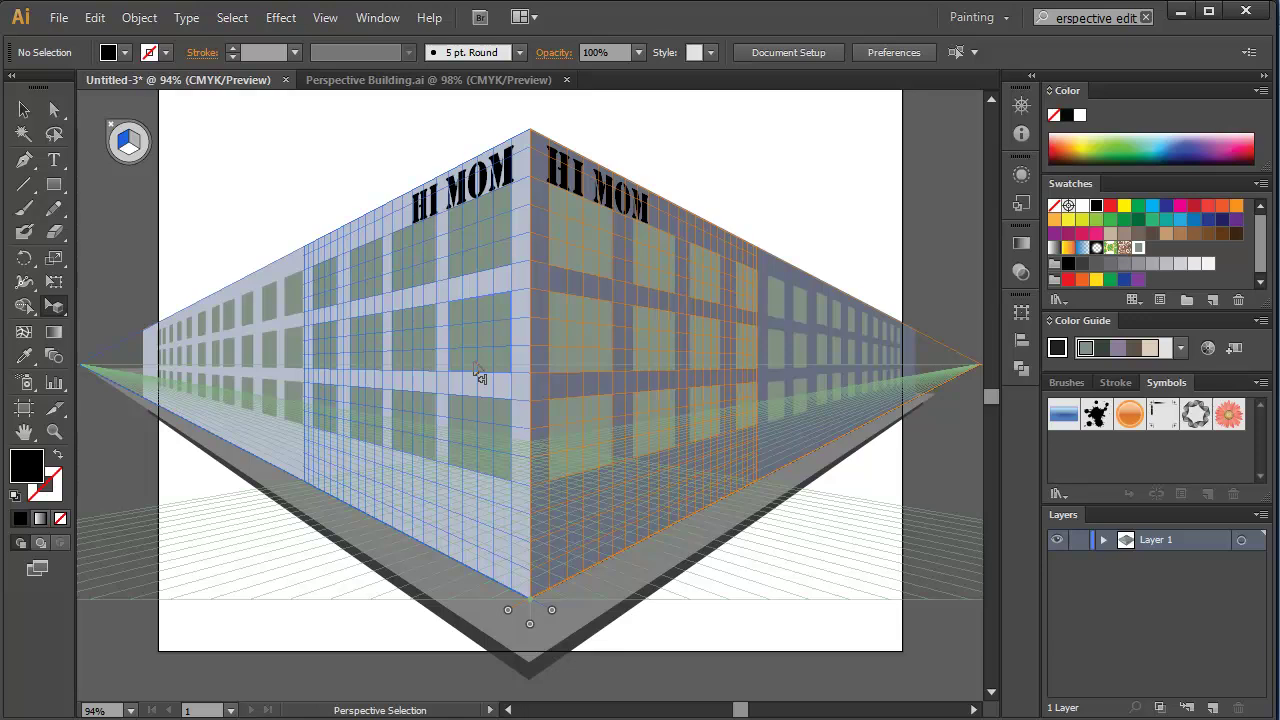
Draw a tall, narrow rectangle on the left grid plane, projecting from the right wall as an entrance block's side, and fill it dark green
{"action": "left_click", "coordinate": [52, 190]}
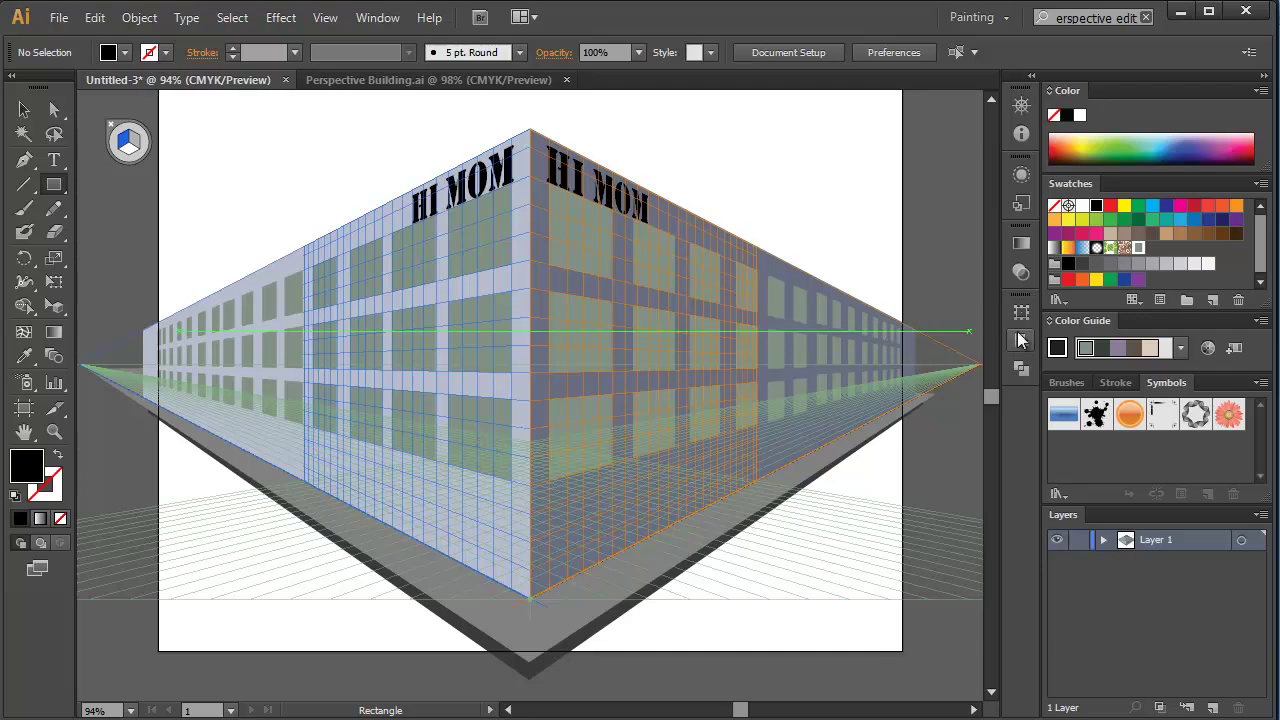
{"action": "left_click", "coordinate": [1115, 348]}
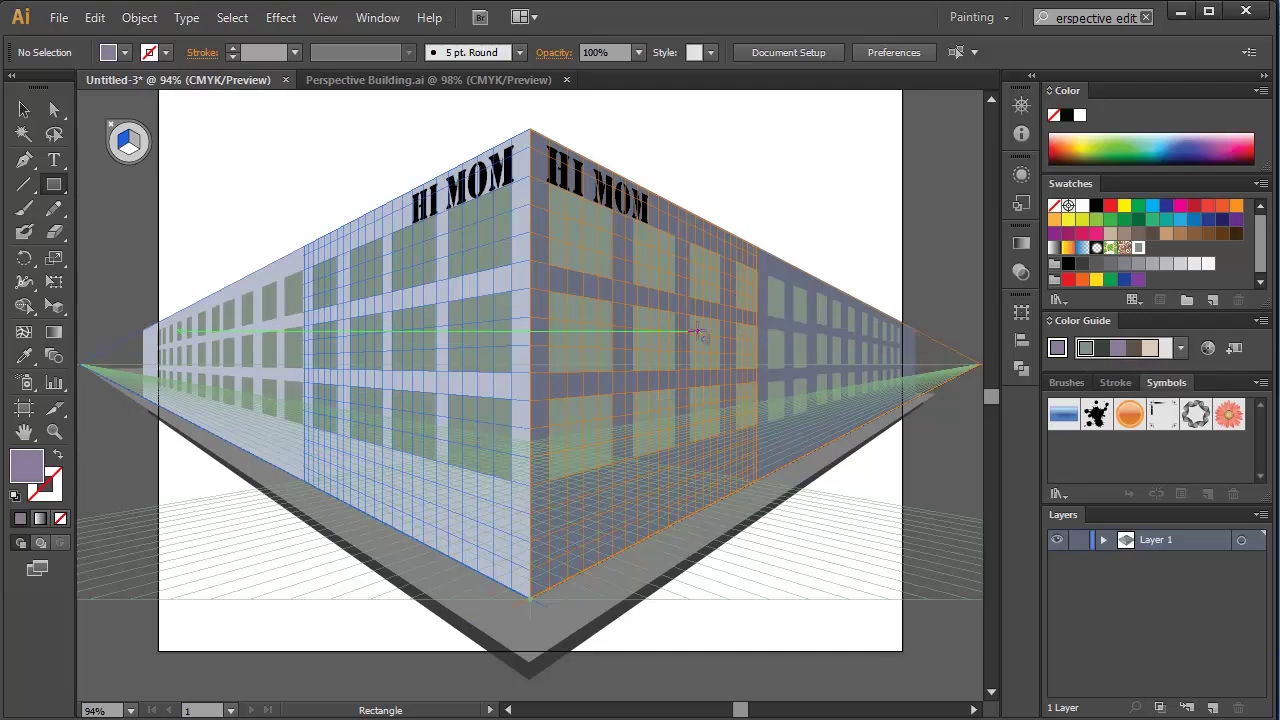
{"action": "left_click_drag", "start_coordinate": [684, 313], "coordinate": [730, 538]}
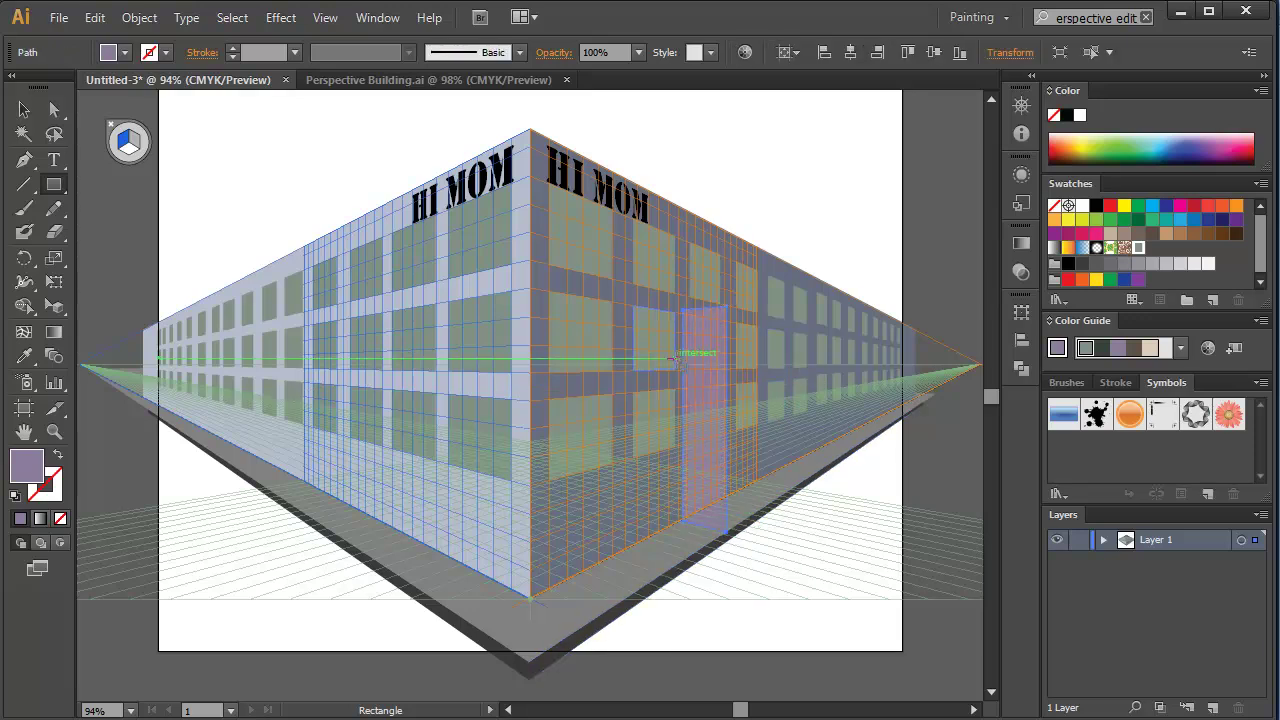
{"action": "left_click", "coordinate": [1105, 352]}
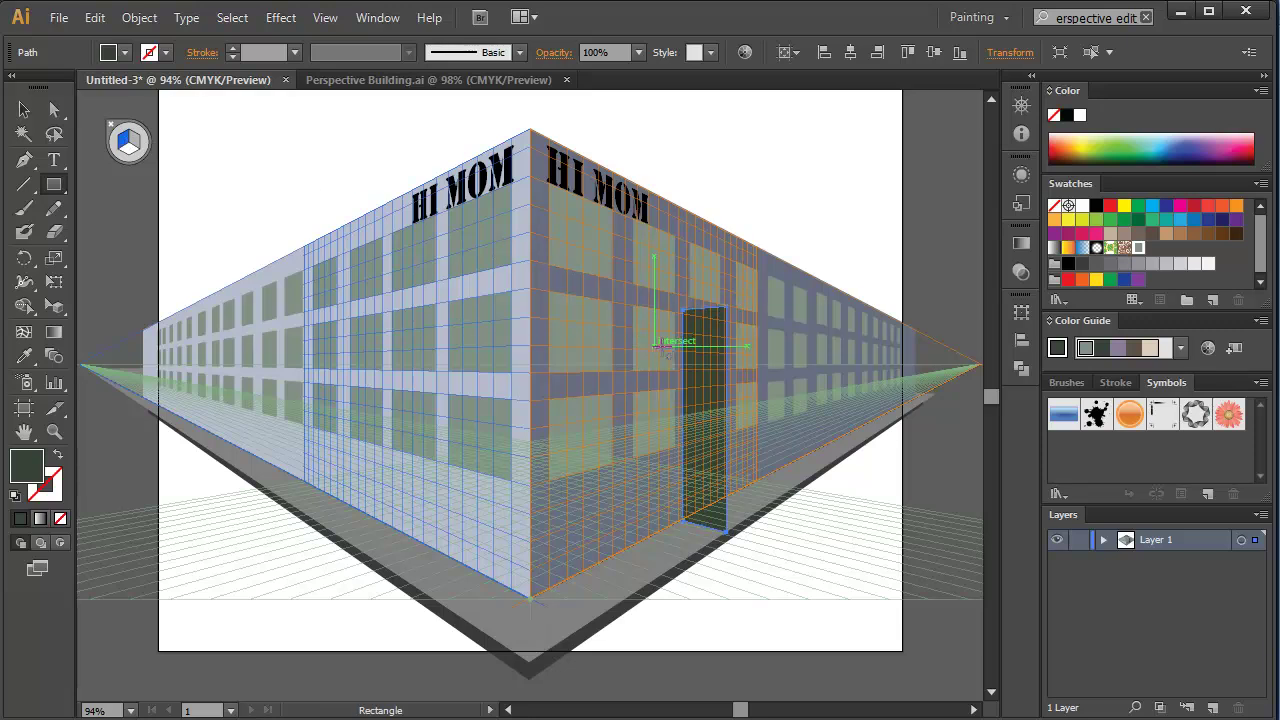
Draw the entrance block's dark green front face on the right grid plane from the side face's outer edge, and hide the perspective grid
{"action": "key", "text": "3"}
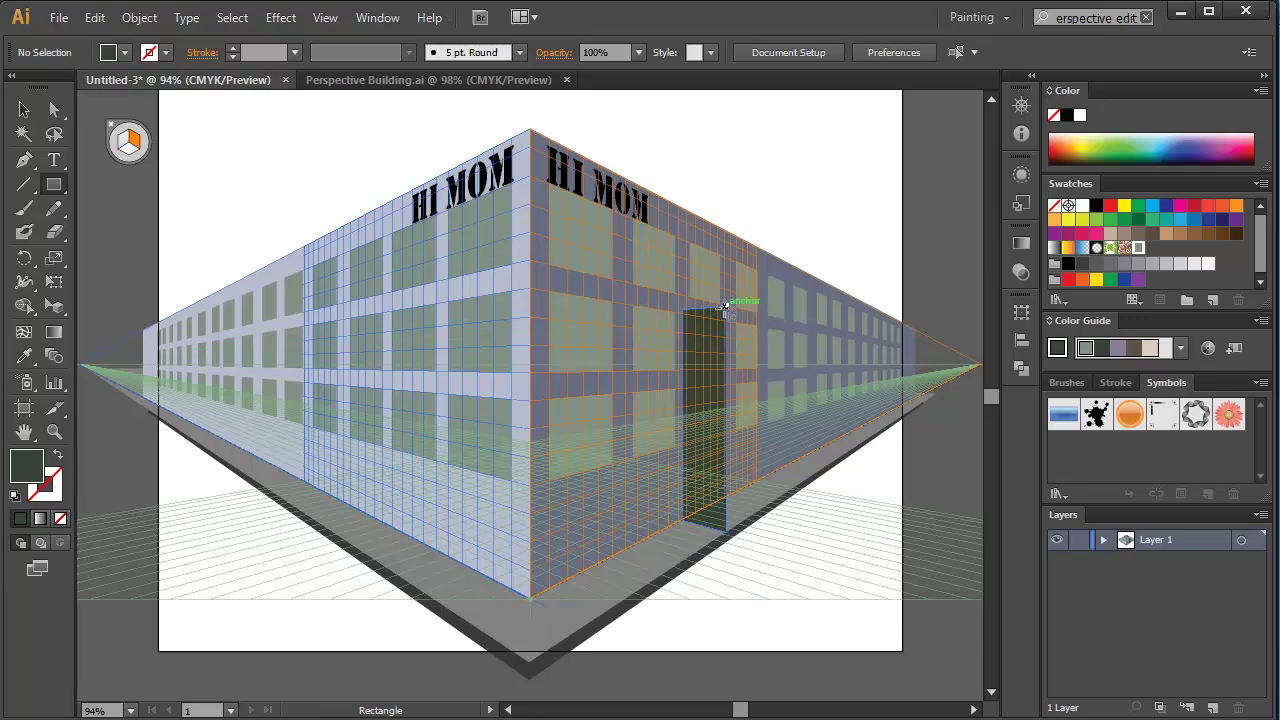
{"action": "left_click_drag", "start_coordinate": [726, 306], "coordinate": [836, 470]}
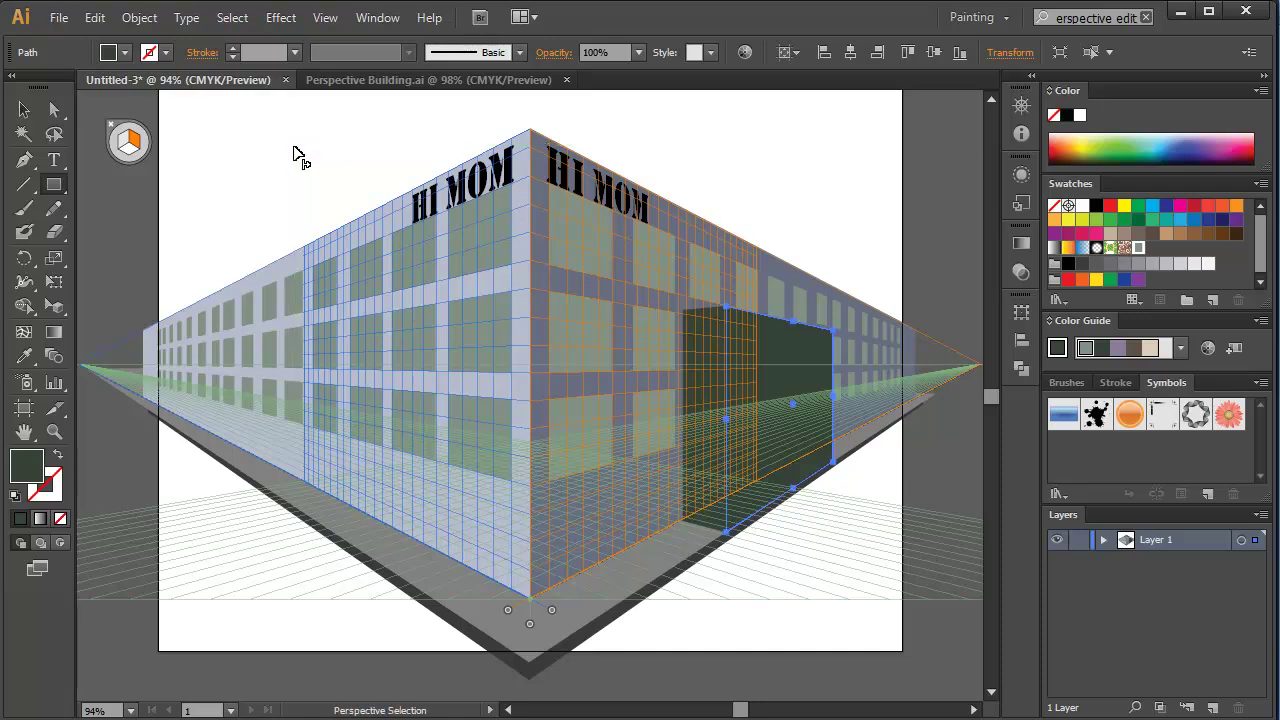
{"action": "key", "text": "ctrl+shift+i"}
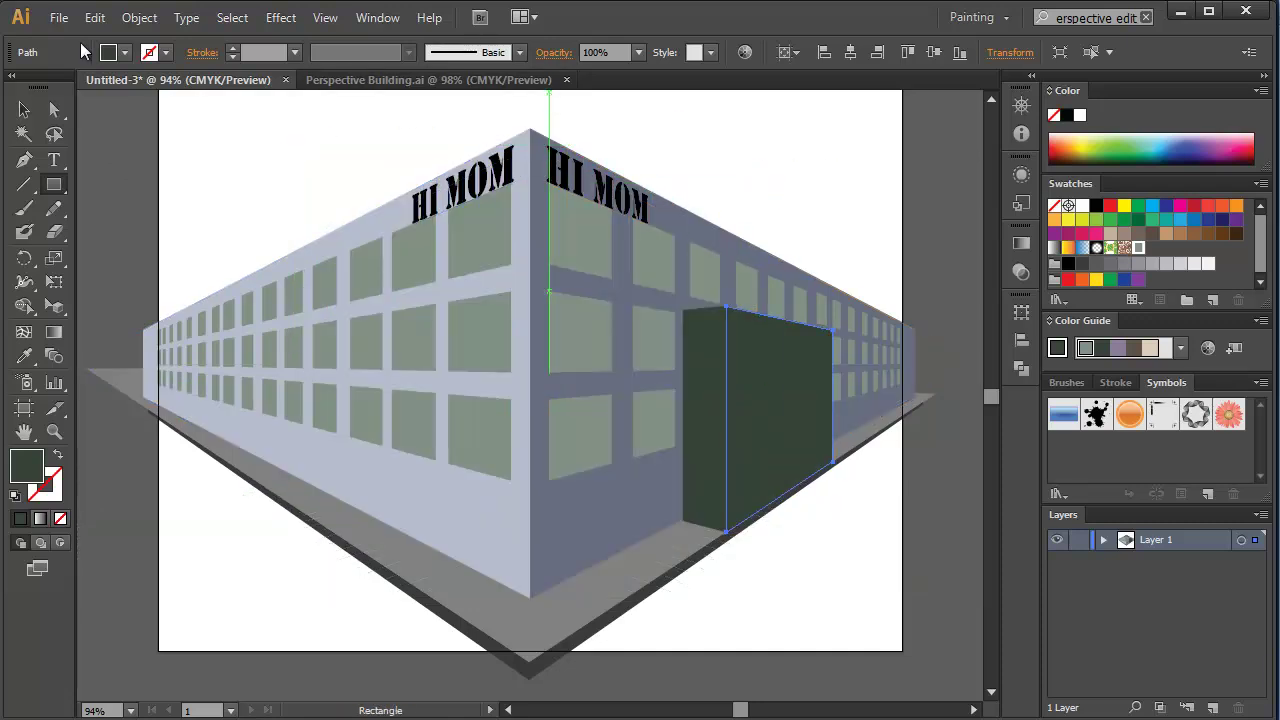
{"action": "left_click", "coordinate": [26, 108]}
{"action": "left_click", "coordinate": [178, 105]}
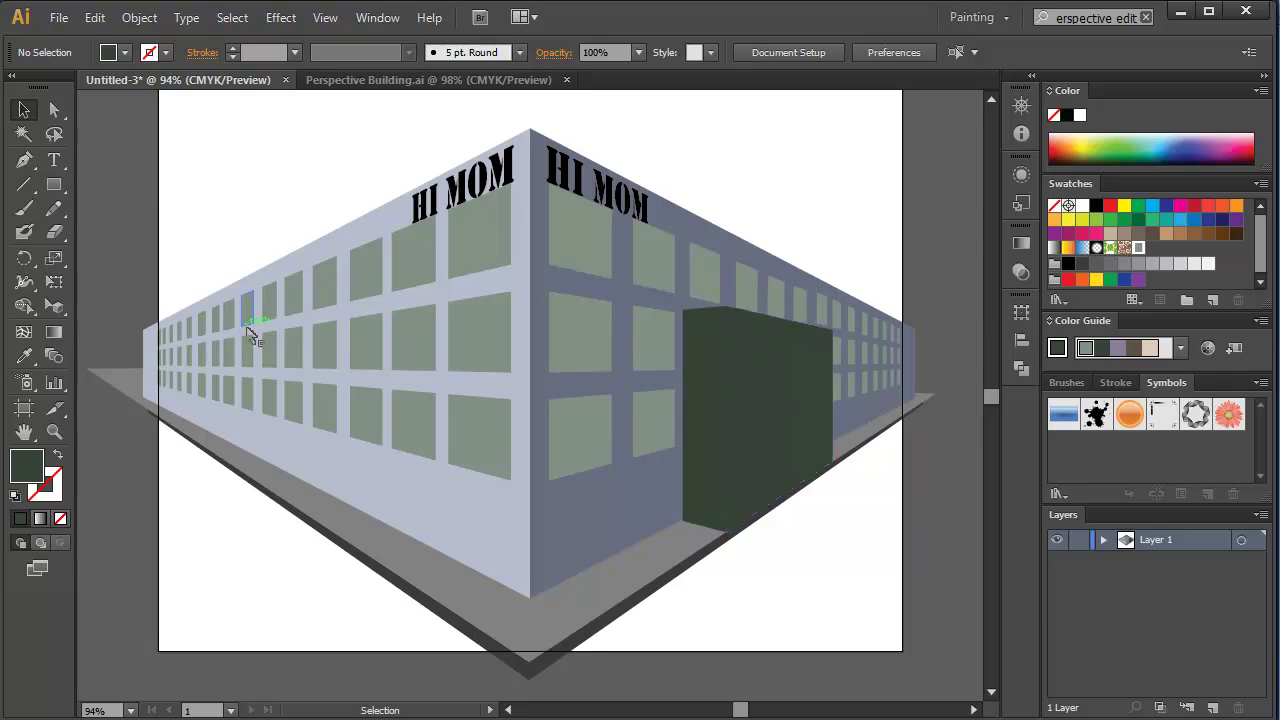
Draw a beige ground rectangle across the lower part of the artboard and send it to the back behind the building
{"action": "left_click", "coordinate": [58, 187]}
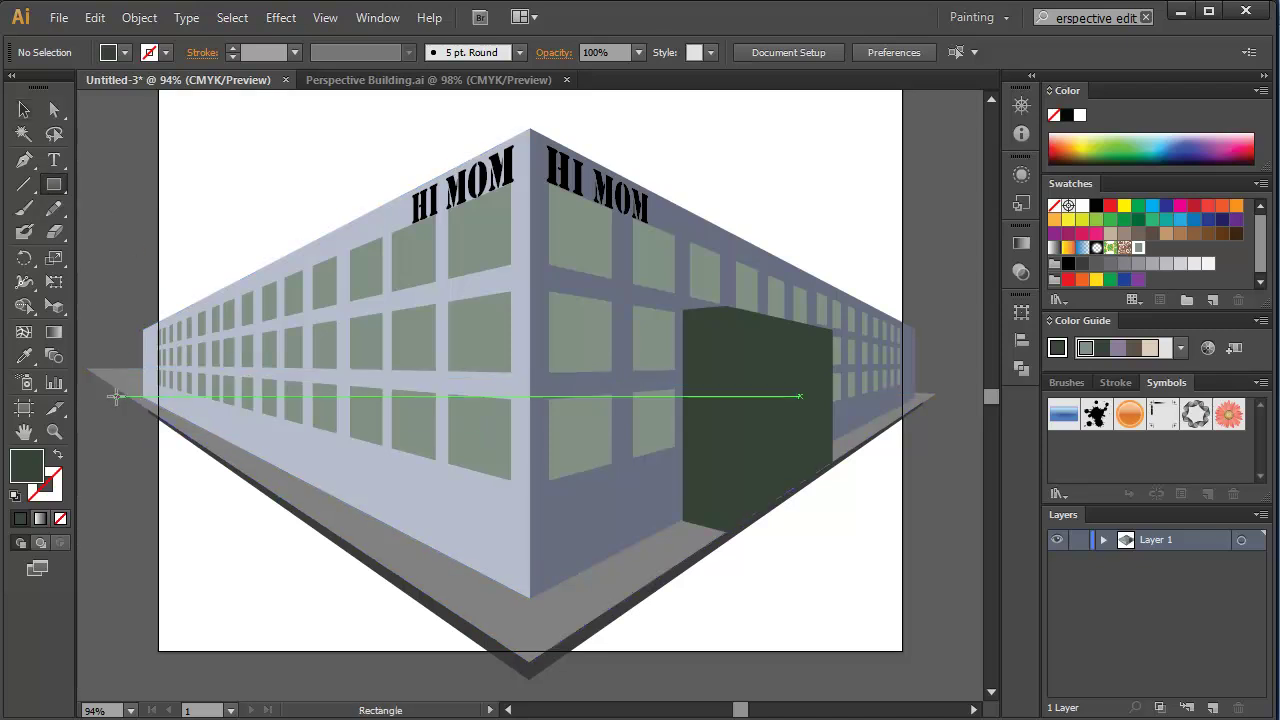
{"action": "left_click_drag", "start_coordinate": [116, 395], "coordinate": [928, 668]}
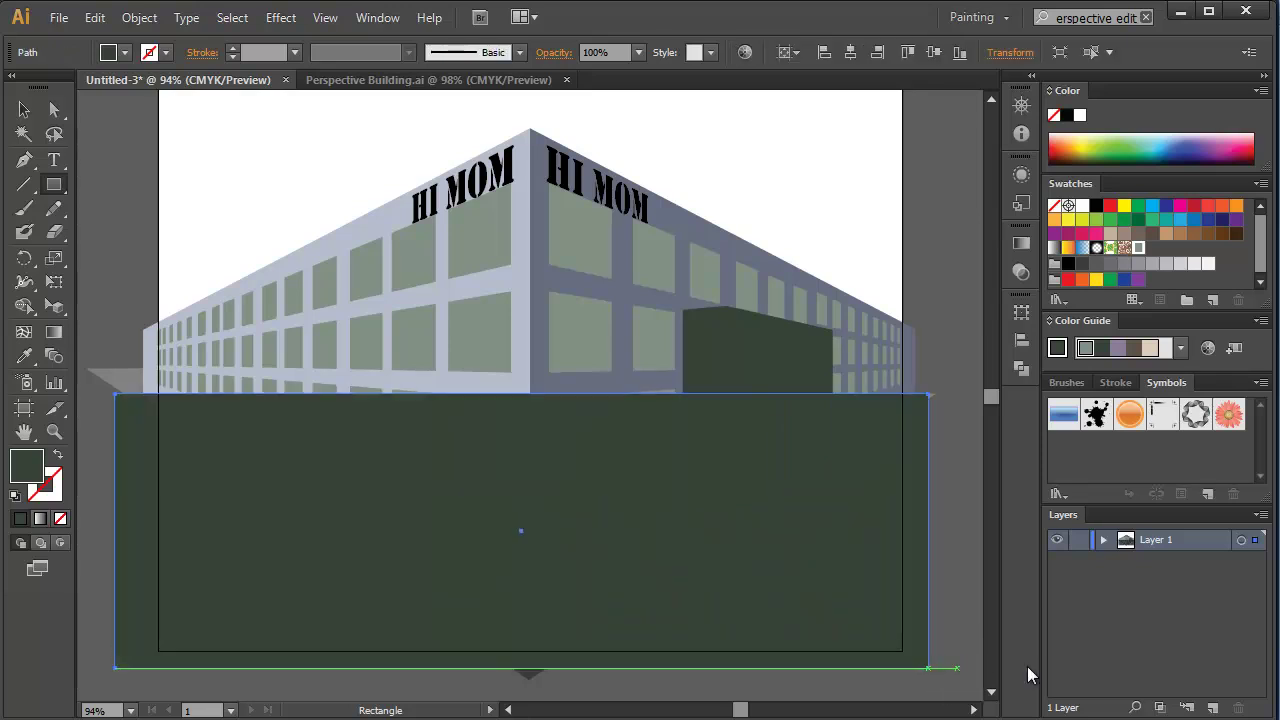
{"action": "left_click", "coordinate": [1151, 349]}
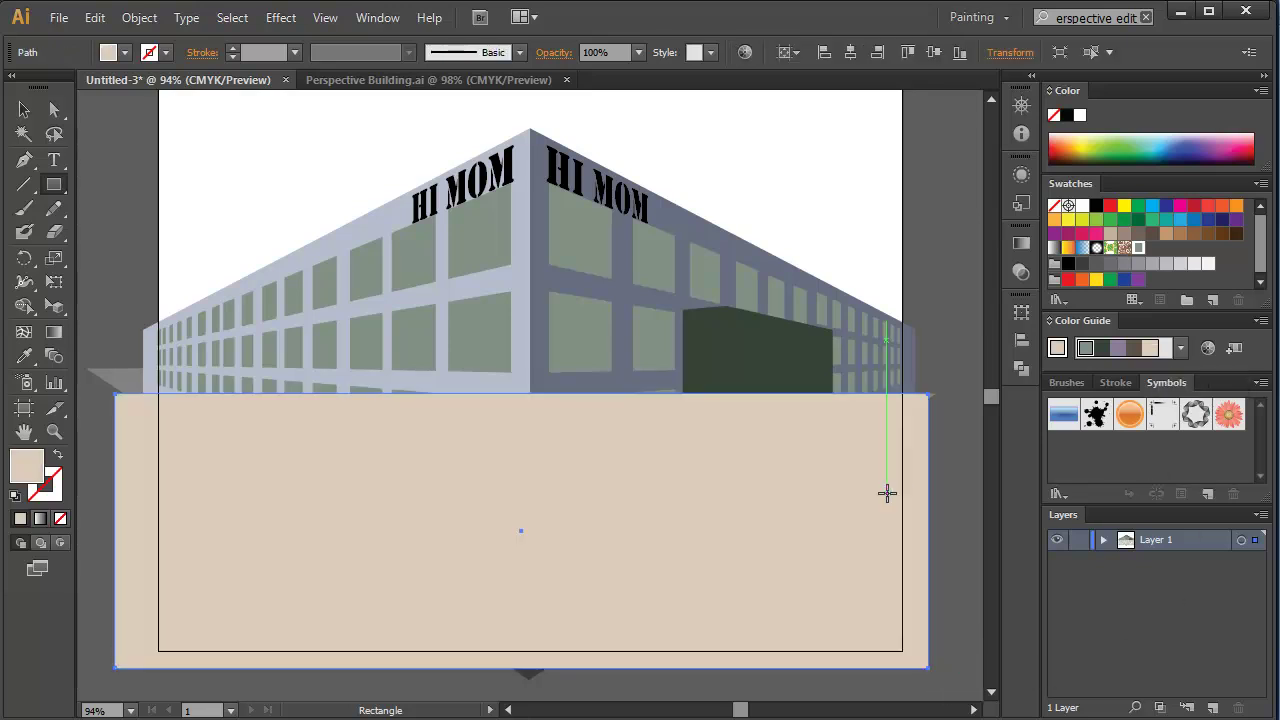
{"action": "key", "text": "ctrl"}
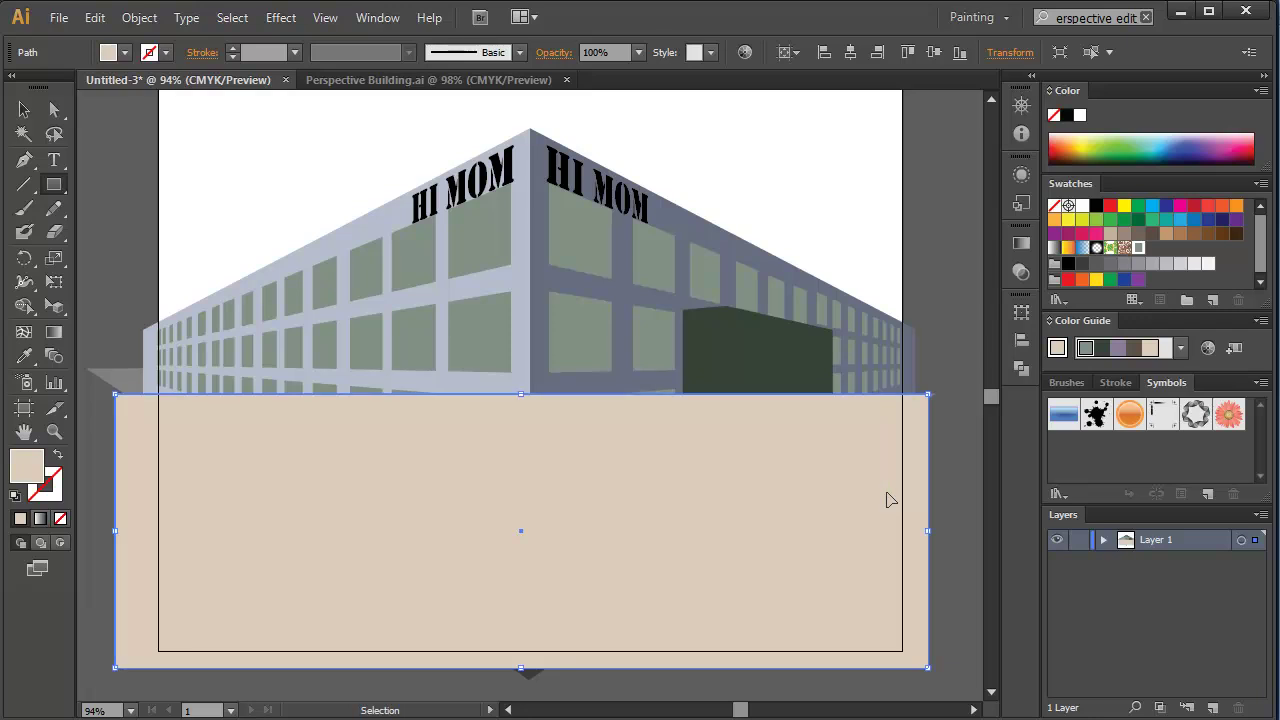
{"action": "key", "text": "ctrl+bracketleft"}
{"action": "key", "text": "ctrl+bracketleft"}
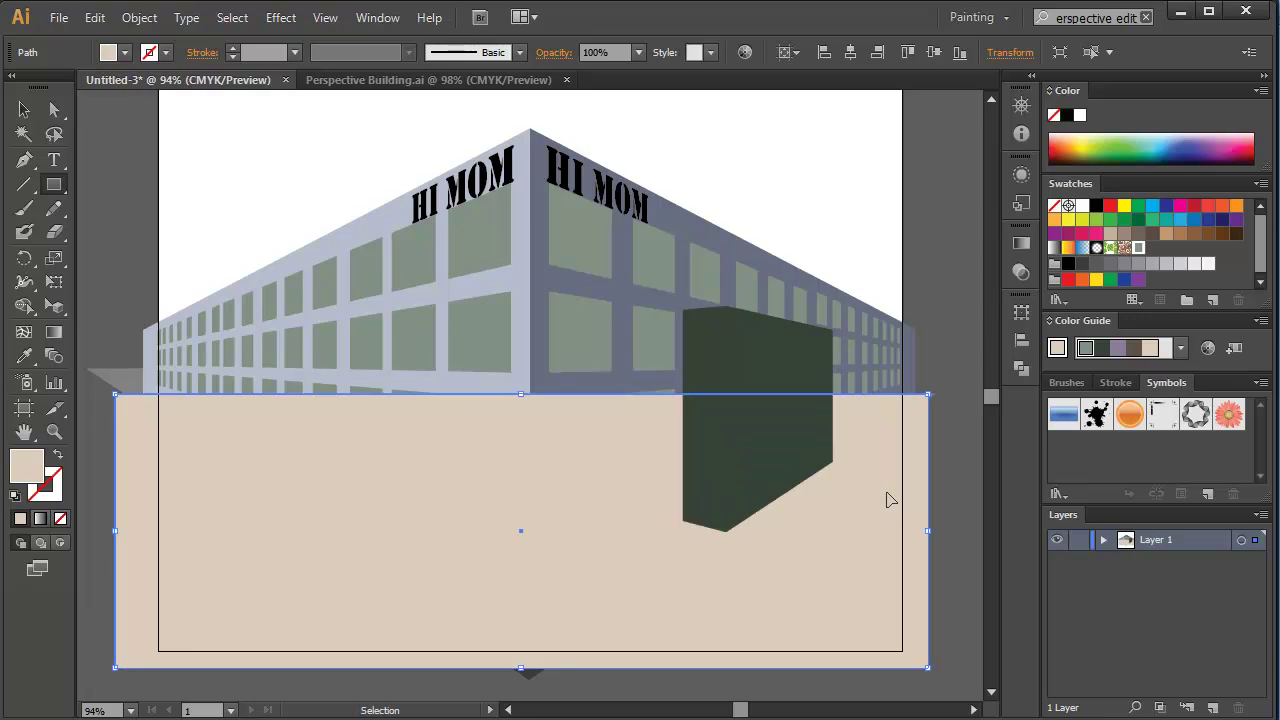
{"action": "key", "text": "ctrl+shift+bracketleft"}
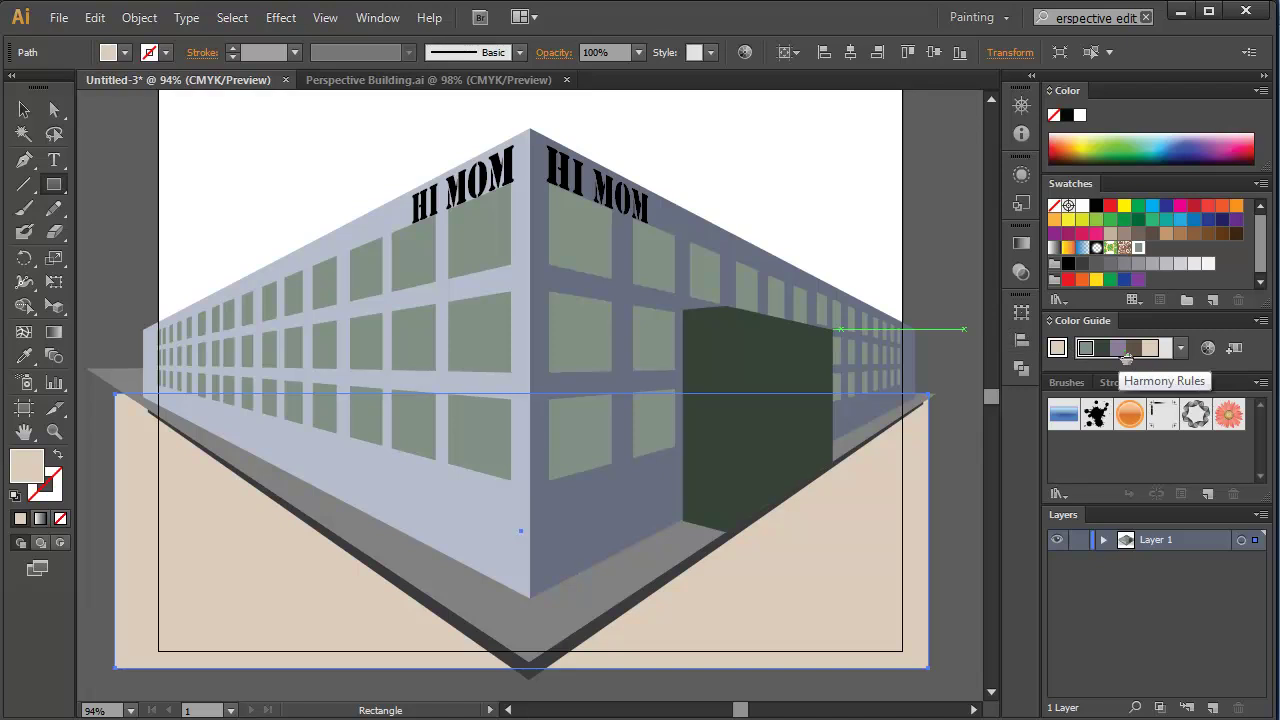
{"action": "left_click", "coordinate": [1152, 208]}
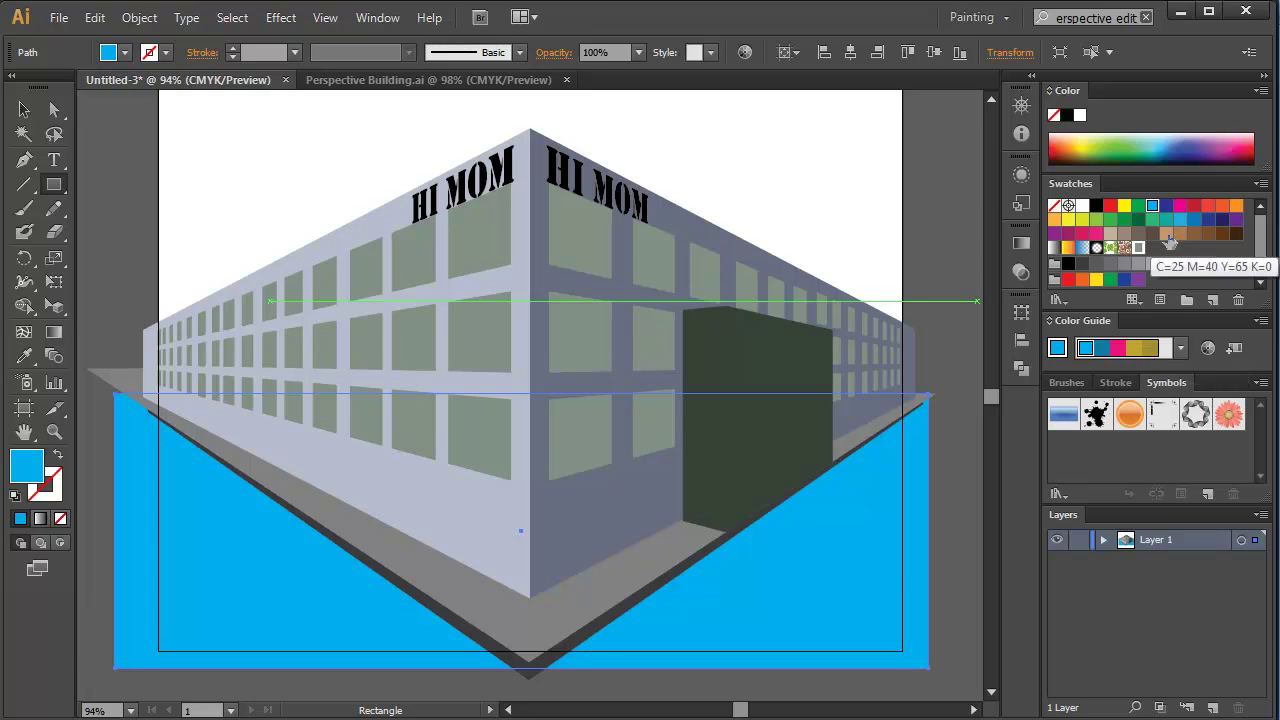
{"action": "key", "text": "ctrl+z"}
{"action": "left_click", "coordinate": [54, 184]}
{"action": "left_click", "coordinate": [87, 157]}
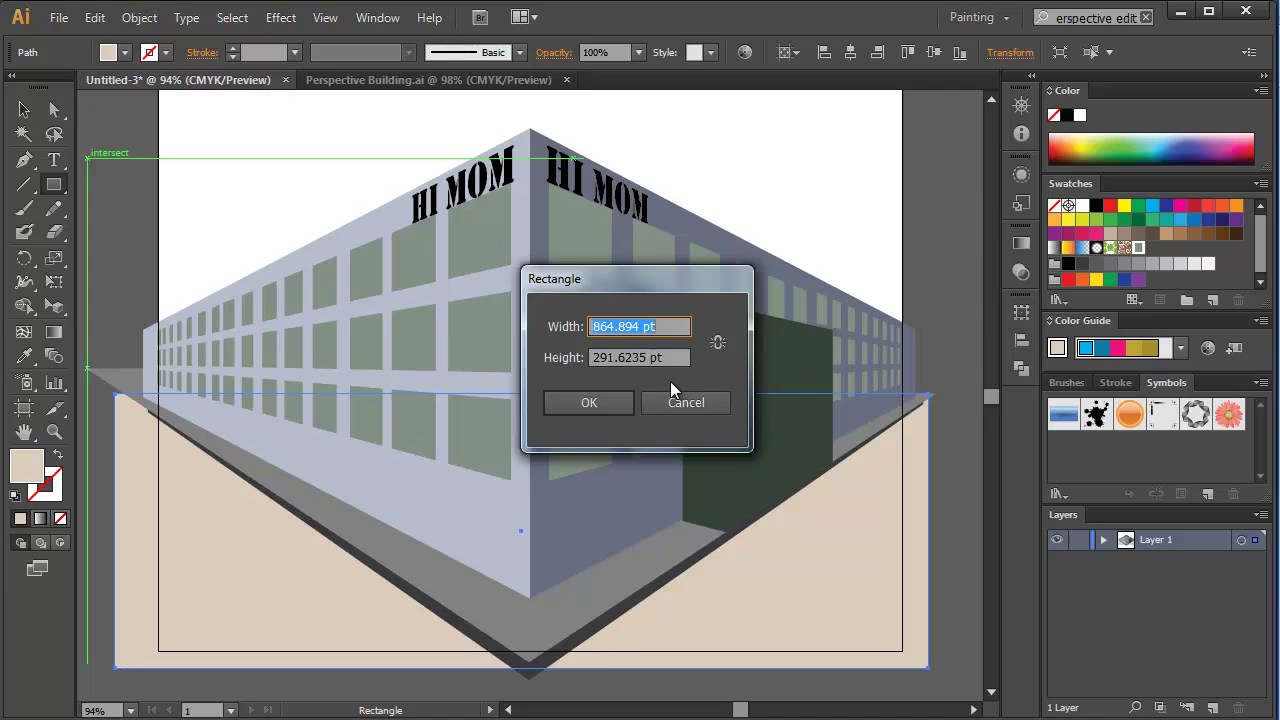
{"action": "left_click", "coordinate": [684, 402]}
Draw a sky rectangle across the upper part of the artboard and send it to the back behind the building
{"action": "scroll", "coordinate": [170, 160], "scroll_direction": "up", "scroll_amount": 2}
{"action": "mouse_move", "coordinate": [130, 117]}
{"action": "left_mouse_down"}
{"action": "mouse_move", "coordinate": [254, 214]}
{"action": "mouse_move", "coordinate": [809, 351]}
{"action": "mouse_move", "coordinate": [905, 430]}
{"action": "mouse_move", "coordinate": [935, 404]}
{"action": "left_mouse_up"}
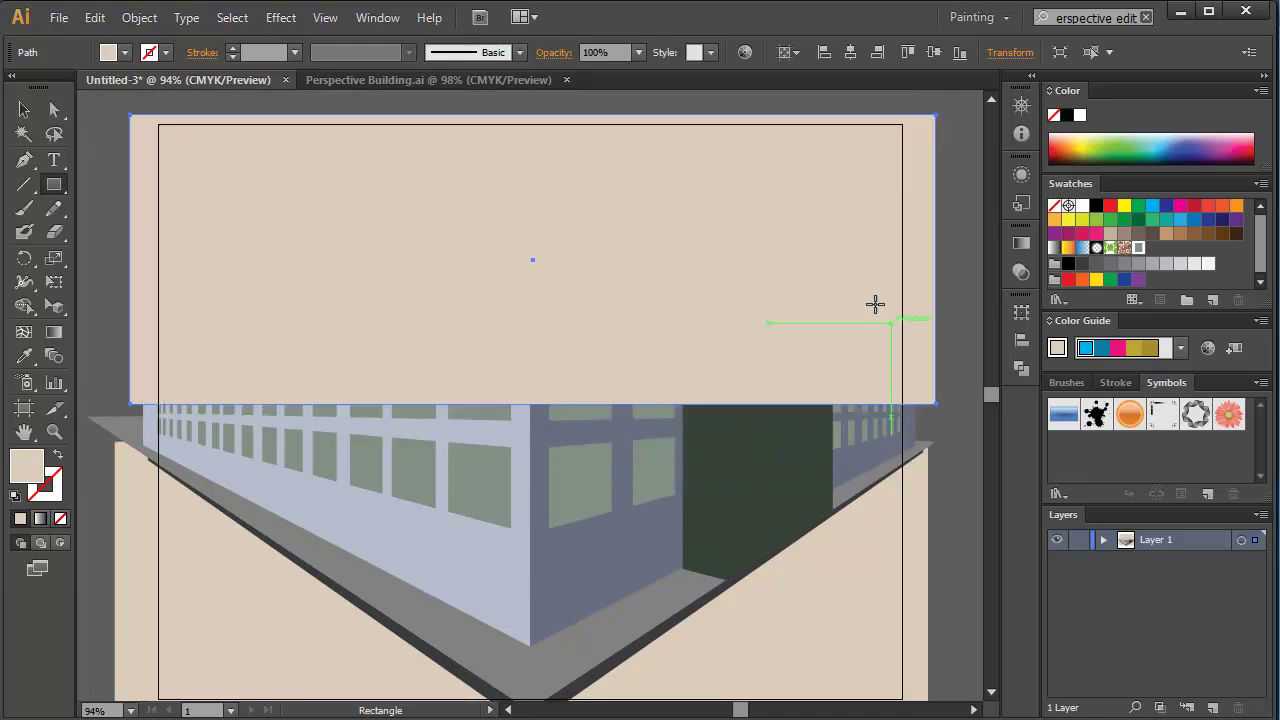
{"action": "right_click", "coordinate": [793, 188]}
{"action": "mouse_move", "coordinate": [852, 475]}
{"action": "left_click", "coordinate": [610, 541]}
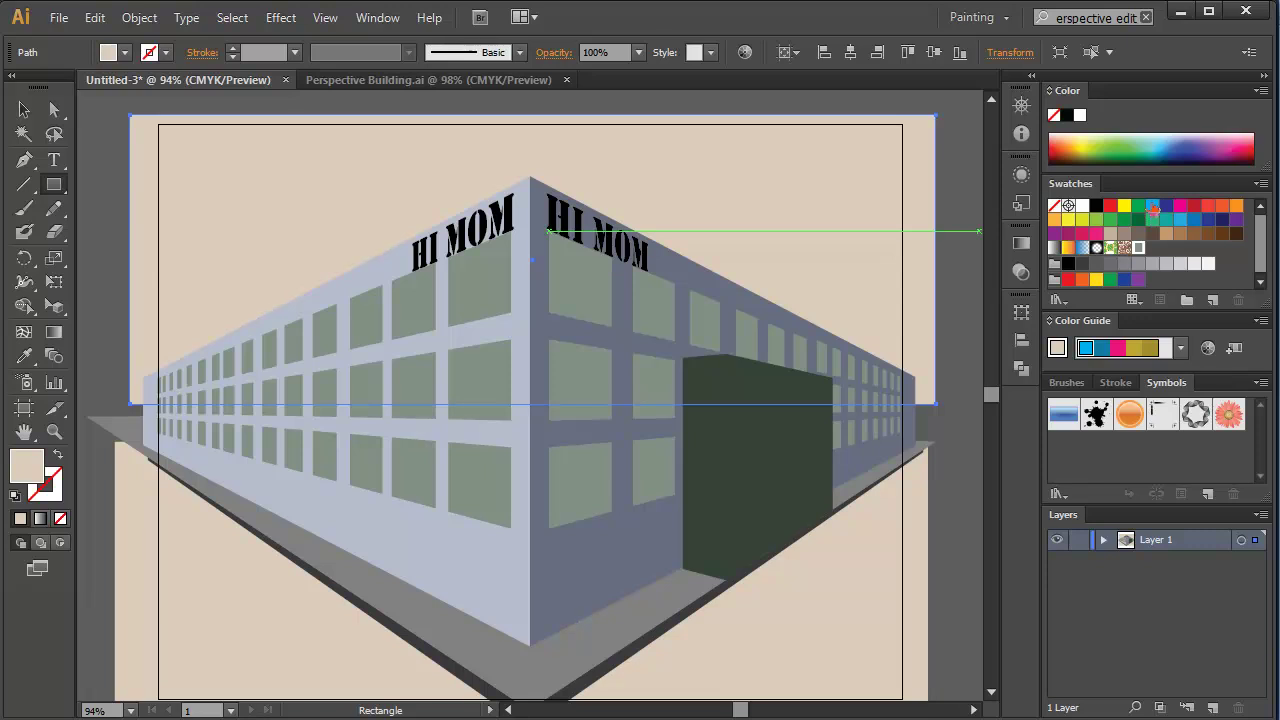
Recolor the sky rectangle to a pale, muted blue and deselect it
{"action": "left_click", "coordinate": [1153, 208]}
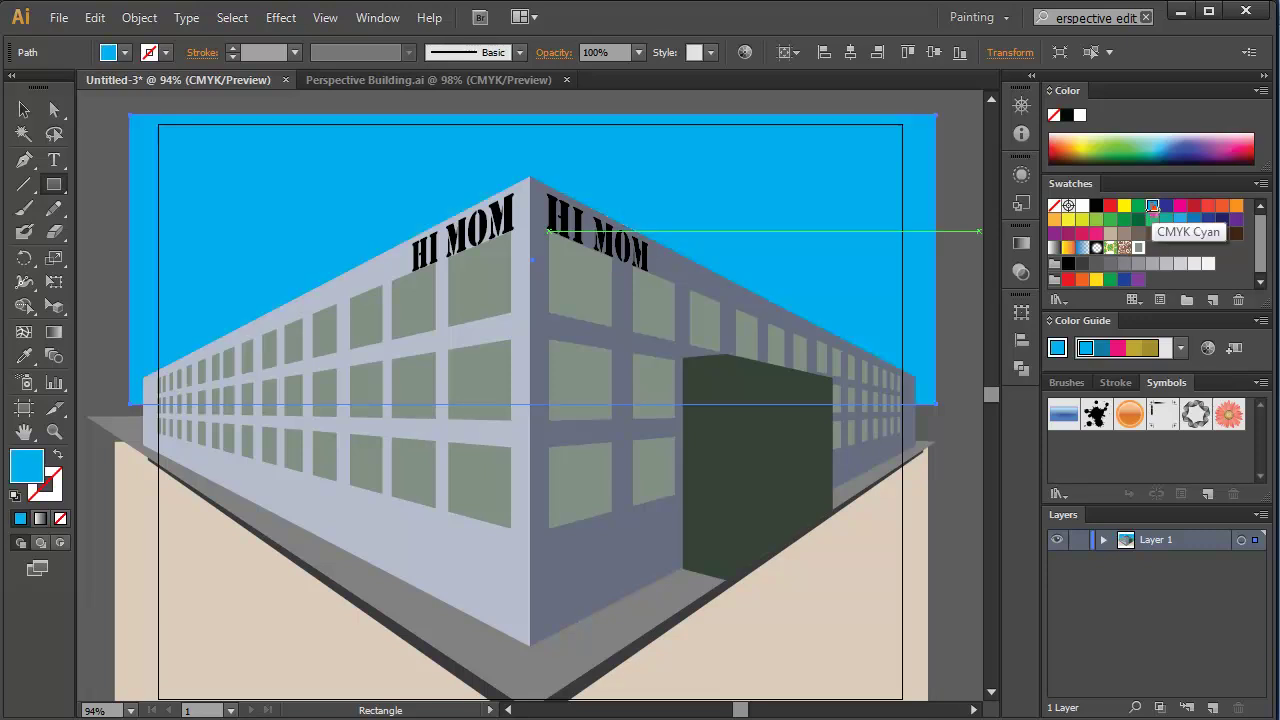
{"action": "double_click", "coordinate": [18, 474]}
{"action": "left_click", "coordinate": [678, 336]}
{"action": "mouse_move", "coordinate": [678, 336]}
{"action": "left_mouse_down"}
{"action": "mouse_move", "coordinate": [637, 323]}
{"action": "mouse_move", "coordinate": [600, 334]}
{"action": "mouse_move", "coordinate": [587, 358]}
{"action": "left_mouse_up"}
{"action": "left_click", "coordinate": [996, 315]}
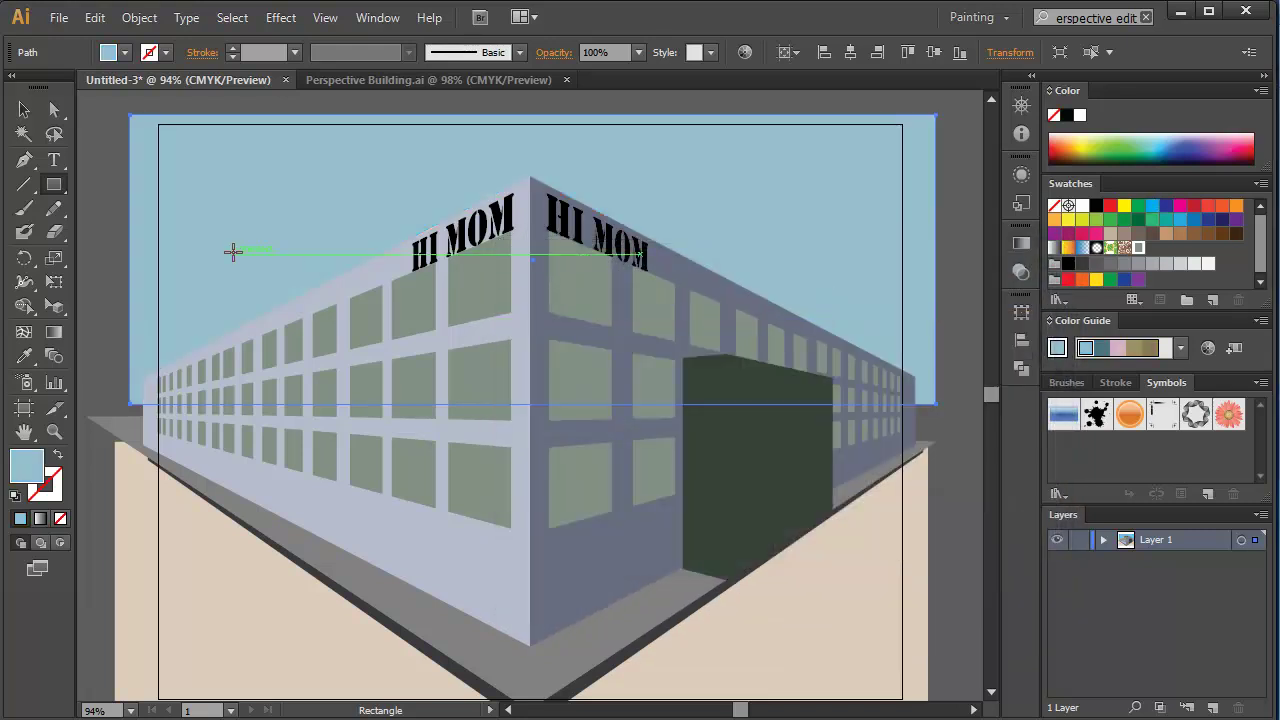
{"action": "left_click", "coordinate": [24, 109]}
{"action": "left_click", "coordinate": [112, 280]}
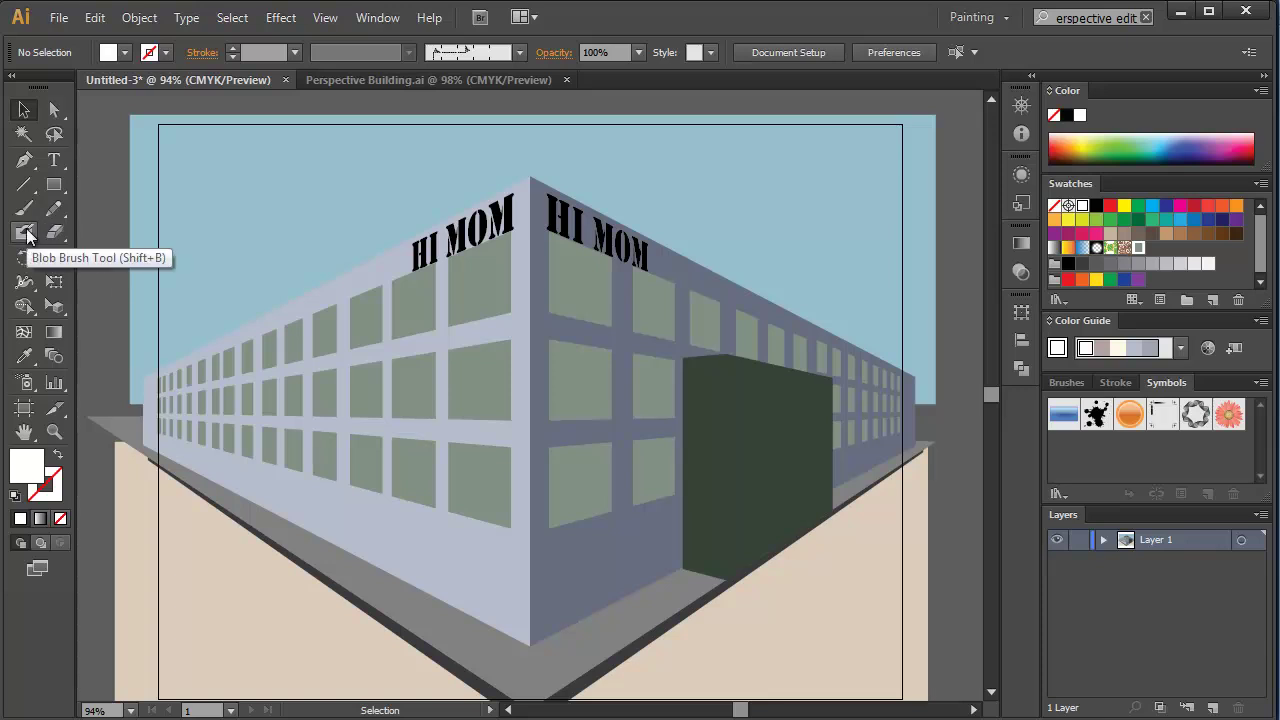
Paint a white cloud outline with the Blob Brush in the sky above the left wall and fill in most of its interior
{"action": "left_click", "coordinate": [24, 232]}
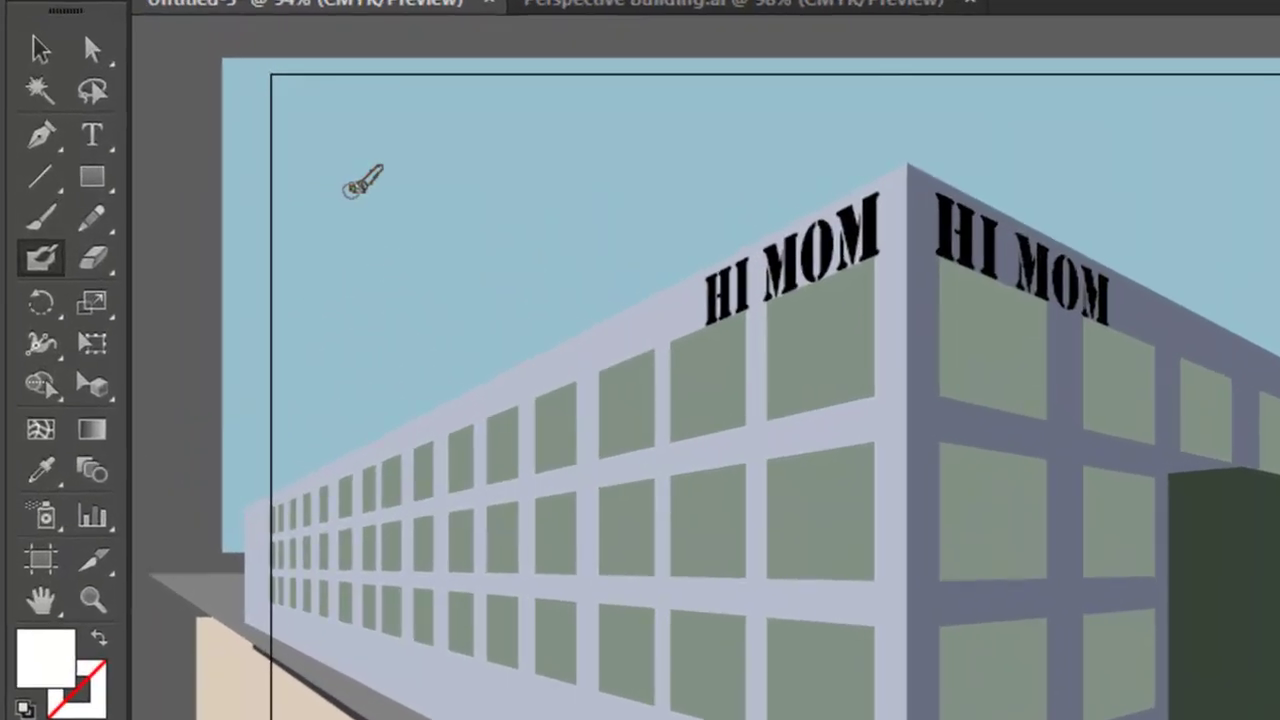
{"action": "mouse_move", "coordinate": [352, 190]}
{"action": "left_mouse_down"}
{"action": "mouse_move", "coordinate": [414, 170]}
{"action": "mouse_move", "coordinate": [414, 184]}
{"action": "mouse_move", "coordinate": [438, 164]}
{"action": "mouse_move", "coordinate": [450, 176]}
{"action": "mouse_move", "coordinate": [481, 167]}
{"action": "mouse_move", "coordinate": [491, 184]}
{"action": "mouse_move", "coordinate": [488, 207]}
{"action": "mouse_move", "coordinate": [459, 209]}
{"action": "mouse_move", "coordinate": [426, 240]}
{"action": "mouse_move", "coordinate": [401, 227]}
{"action": "mouse_move", "coordinate": [352, 235]}
{"action": "mouse_move", "coordinate": [365, 224]}
{"action": "mouse_move", "coordinate": [320, 224]}
{"action": "mouse_move", "coordinate": [315, 212]}
{"action": "mouse_move", "coordinate": [356, 198]}
{"action": "mouse_move", "coordinate": [406, 209]}
{"action": "left_mouse_up"}
{"action": "key", "text": "shift+x"}
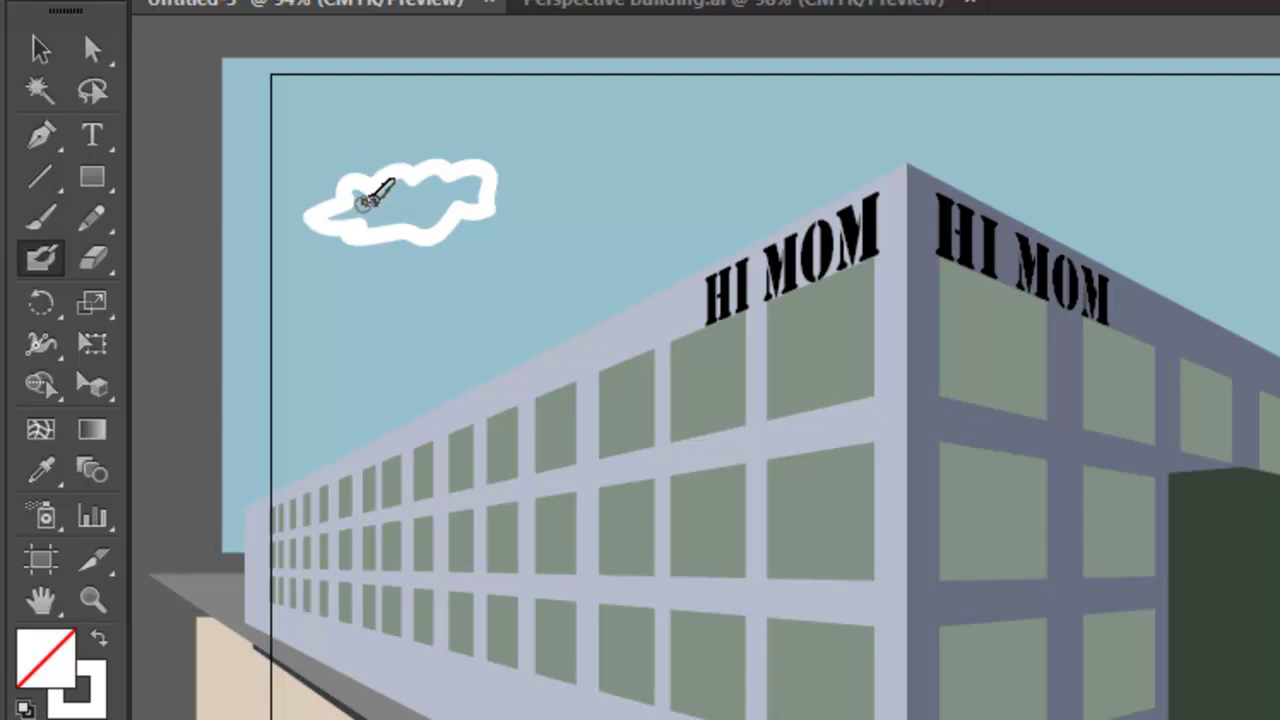
{"action": "key", "text": "v"}
{"action": "left_click", "coordinate": [405, 195]}
{"action": "left_click", "coordinate": [45, 256]}
{"action": "mouse_move", "coordinate": [411, 188]}
{"action": "left_mouse_down"}
{"action": "mouse_move", "coordinate": [337, 214]}
{"action": "mouse_move", "coordinate": [414, 231]}
{"action": "mouse_move", "coordinate": [474, 196]}
{"action": "mouse_move", "coordinate": [400, 218]}
{"action": "mouse_move", "coordinate": [389, 235]}
{"action": "mouse_move", "coordinate": [371, 222]}
{"action": "mouse_move", "coordinate": [441, 194]}
{"action": "mouse_move", "coordinate": [483, 196]}
{"action": "mouse_move", "coordinate": [431, 190]}
{"action": "mouse_move", "coordinate": [376, 228]}
{"action": "left_mouse_up"}
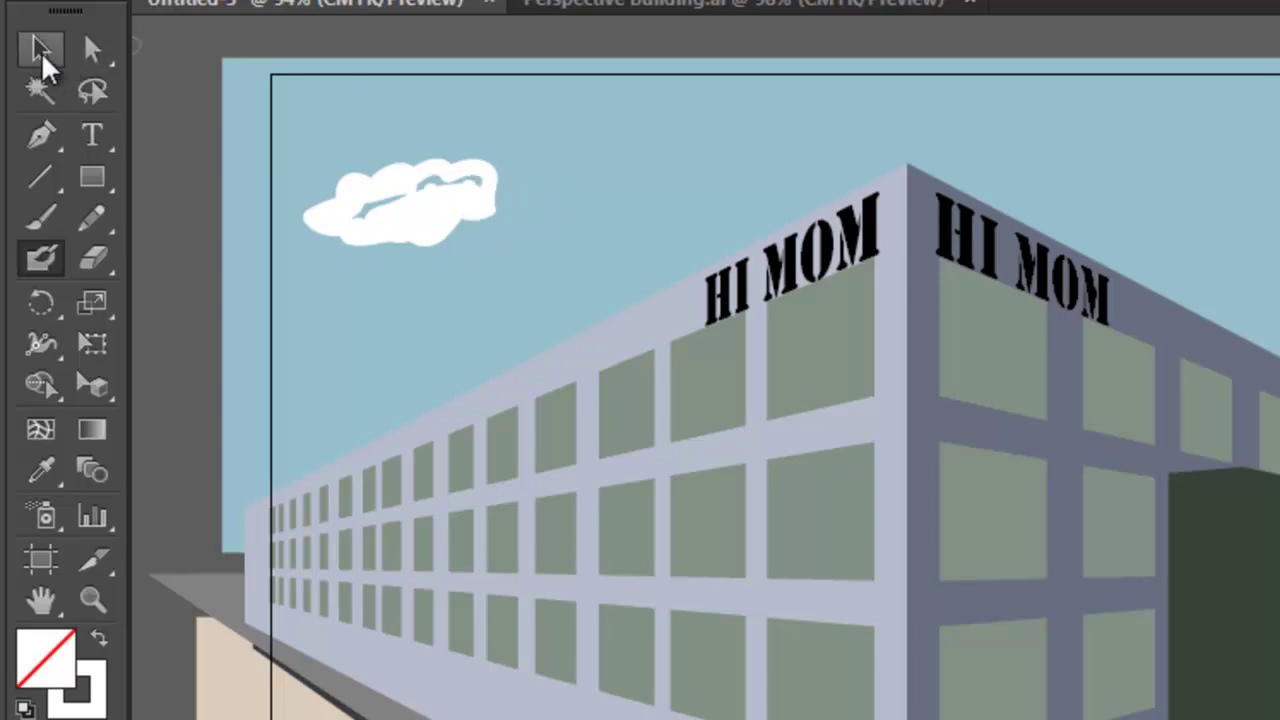
Select the painted cloud and shift it slightly within the sky toward the building's corner
{"action": "left_click", "coordinate": [41, 51]}
{"action": "left_click", "coordinate": [365, 212]}
{"action": "mouse_move", "coordinate": [426, 231]}
{"action": "left_mouse_down"}
{"action": "mouse_move", "coordinate": [463, 251]}
{"action": "mouse_move", "coordinate": [427, 223]}
{"action": "left_mouse_up"}
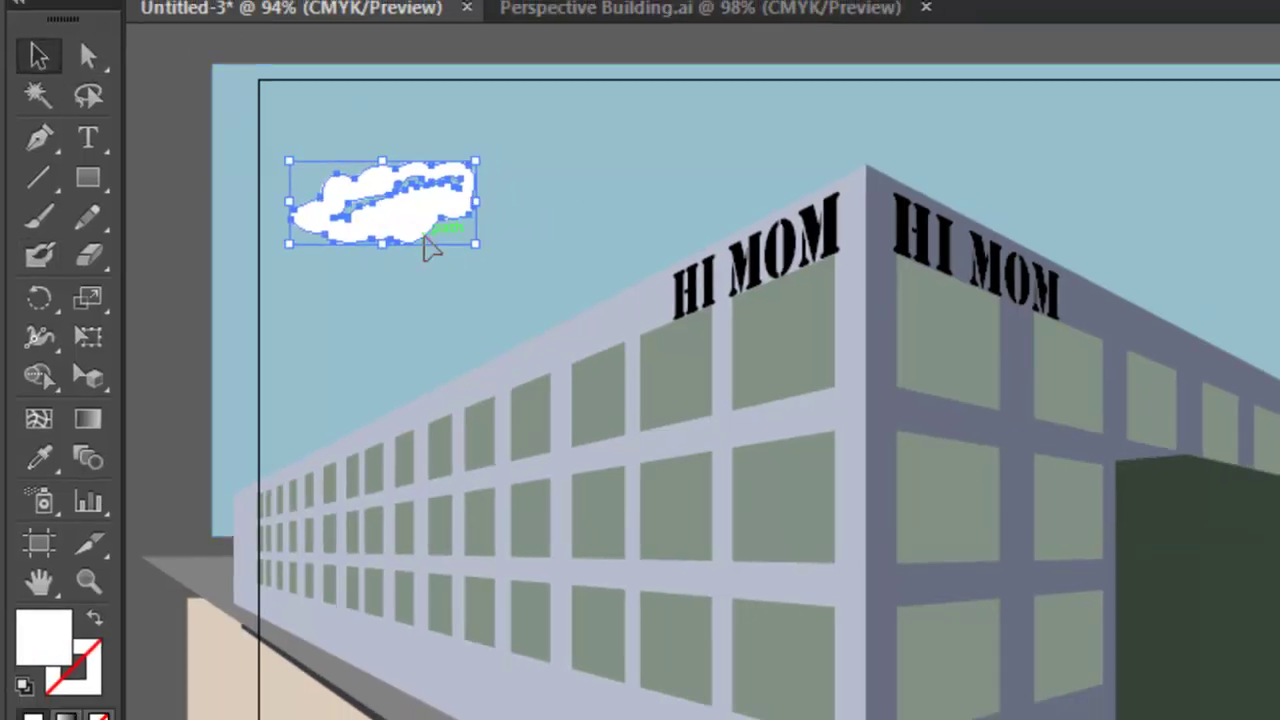
{"action": "left_click_drag", "start_coordinate": [278, 216], "coordinate": [288, 201]}
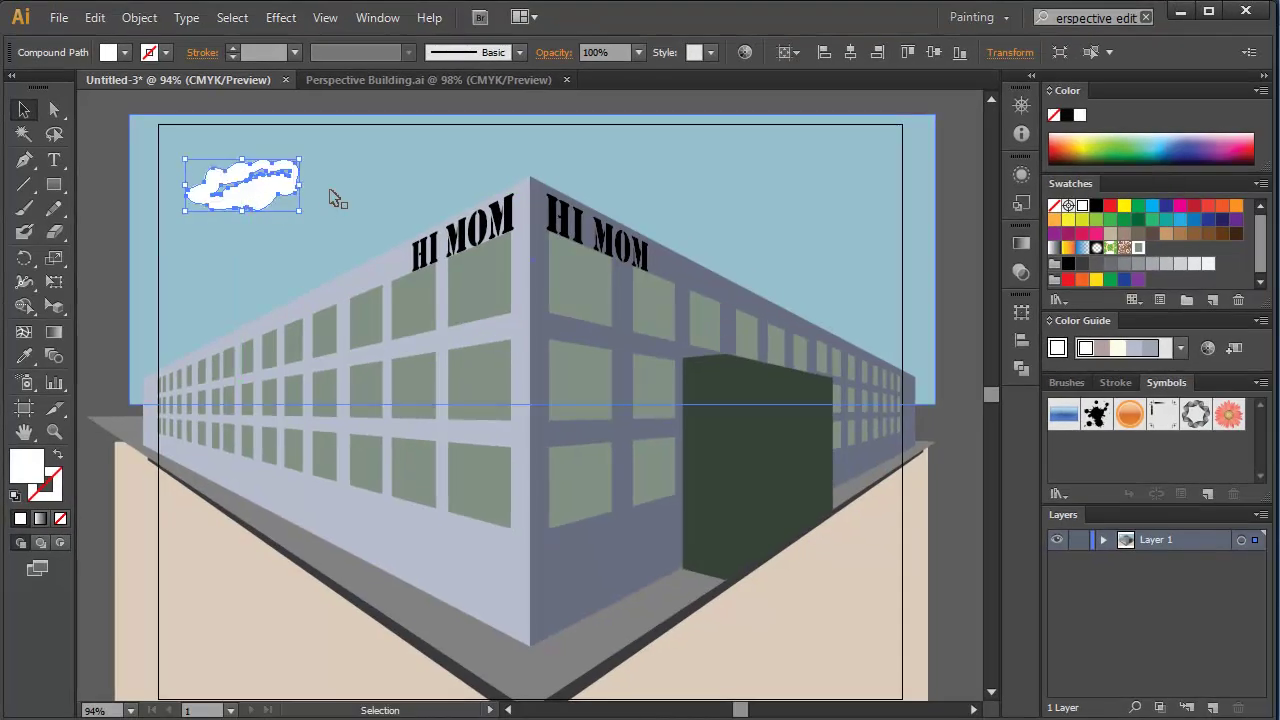
Paint a second white cloud in the sky above the right wall using the Blob Brush with the 15 pt. Round brush
{"action": "left_click", "coordinate": [24, 231]}
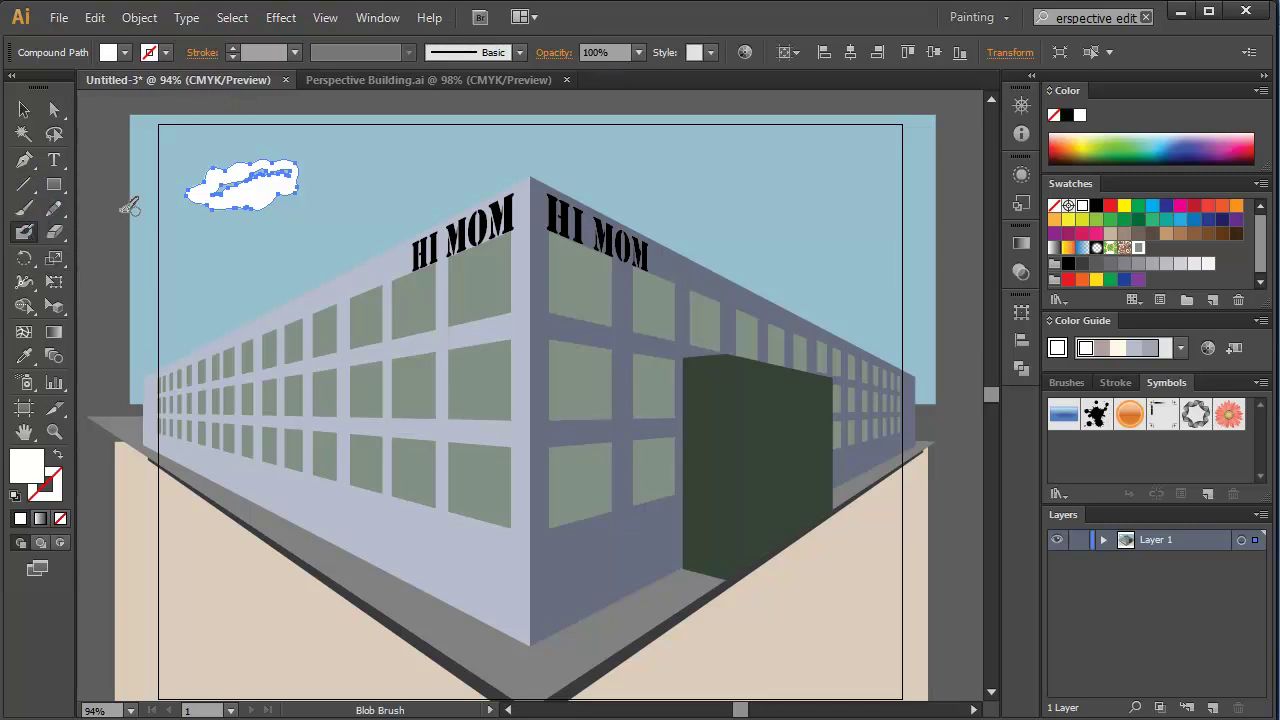
{"action": "left_click", "coordinate": [24, 110]}
{"action": "left_click", "coordinate": [103, 204]}
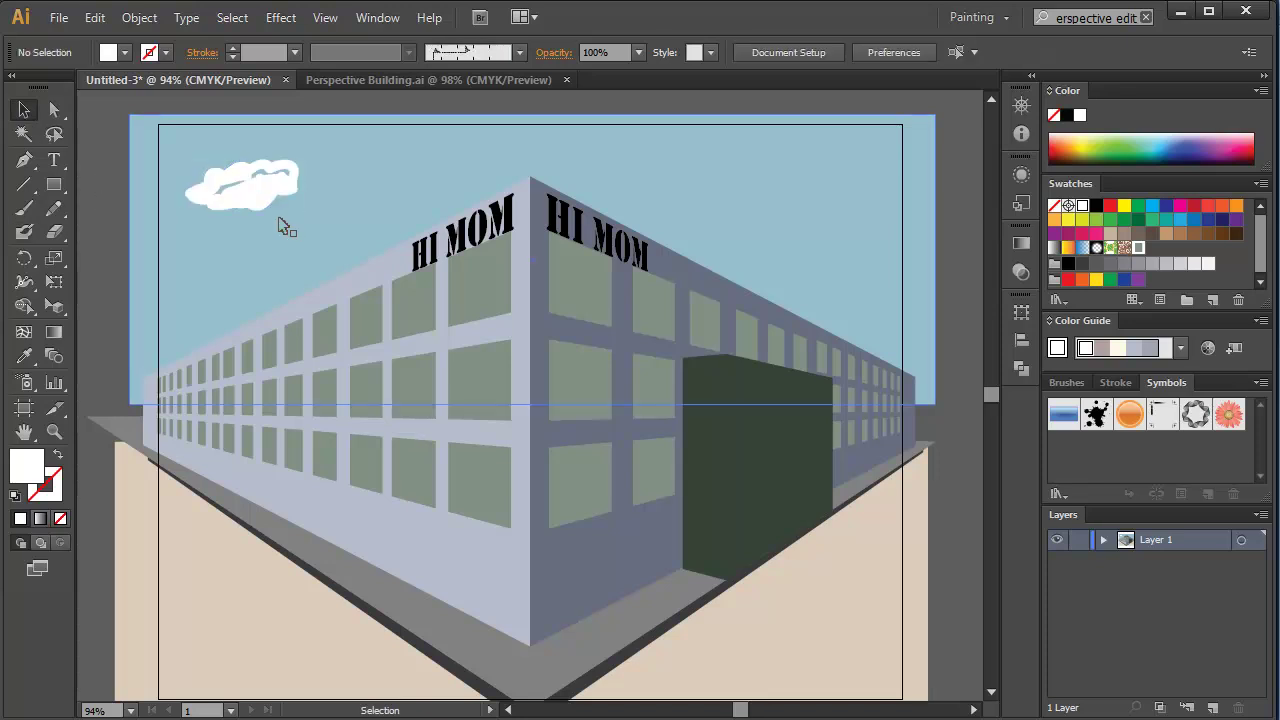
{"action": "left_click", "coordinate": [25, 233]}
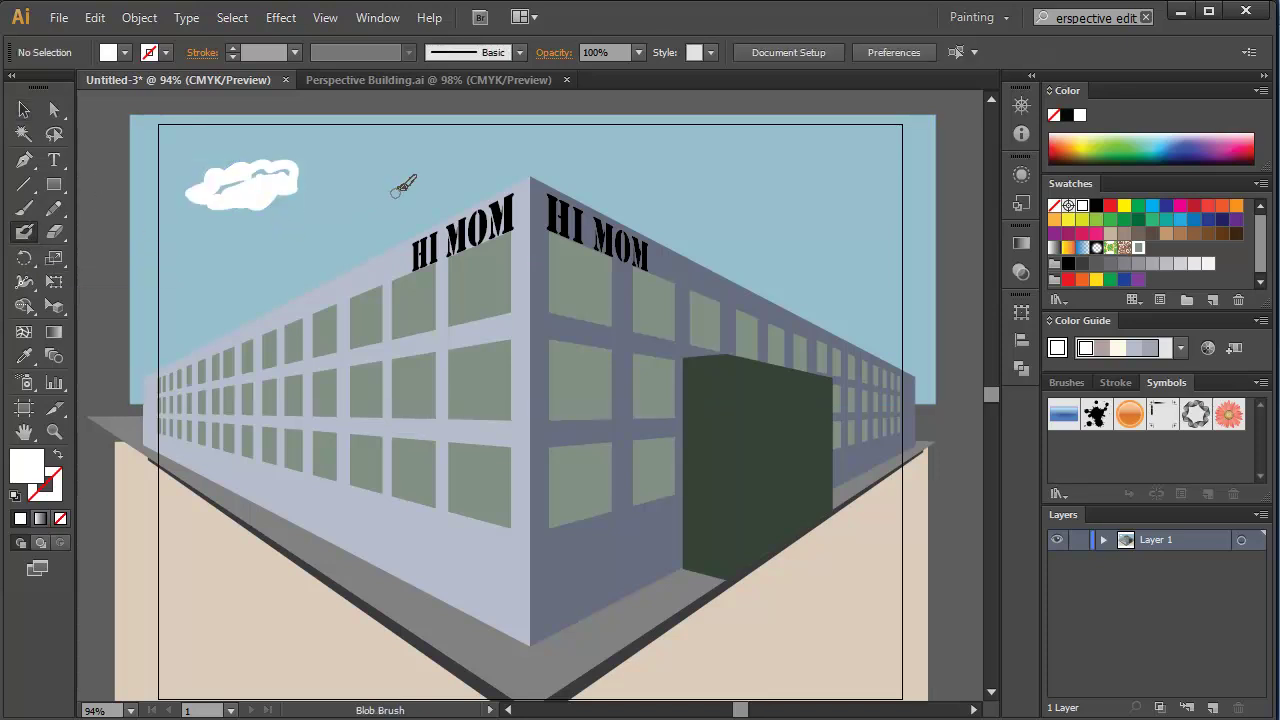
{"action": "left_click", "coordinate": [520, 53]}
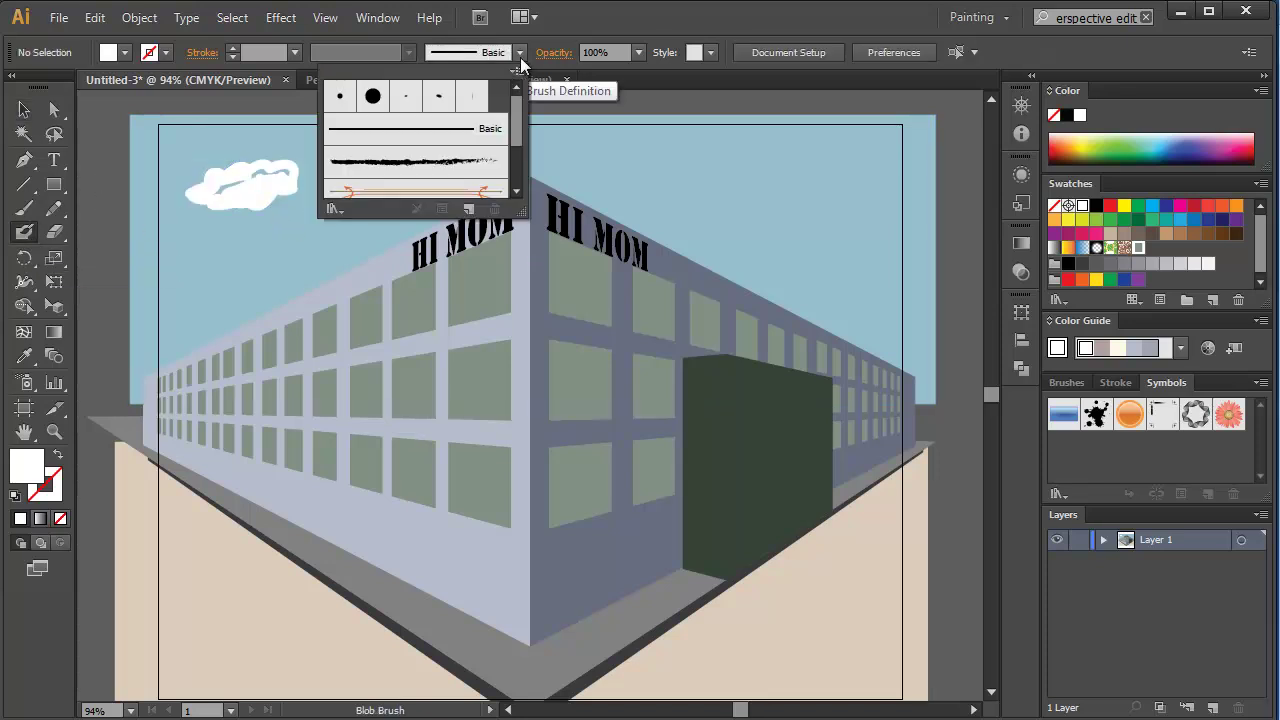
{"action": "left_click", "coordinate": [373, 97]}
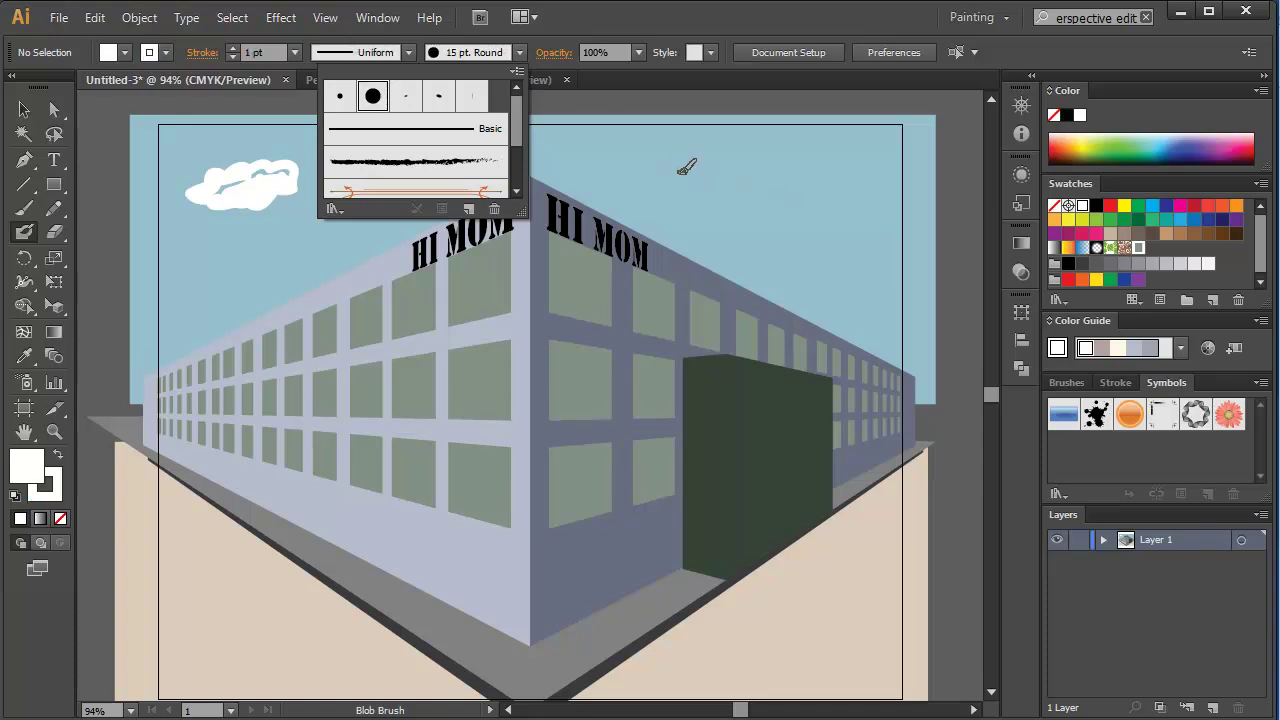
{"action": "left_click", "coordinate": [714, 174]}
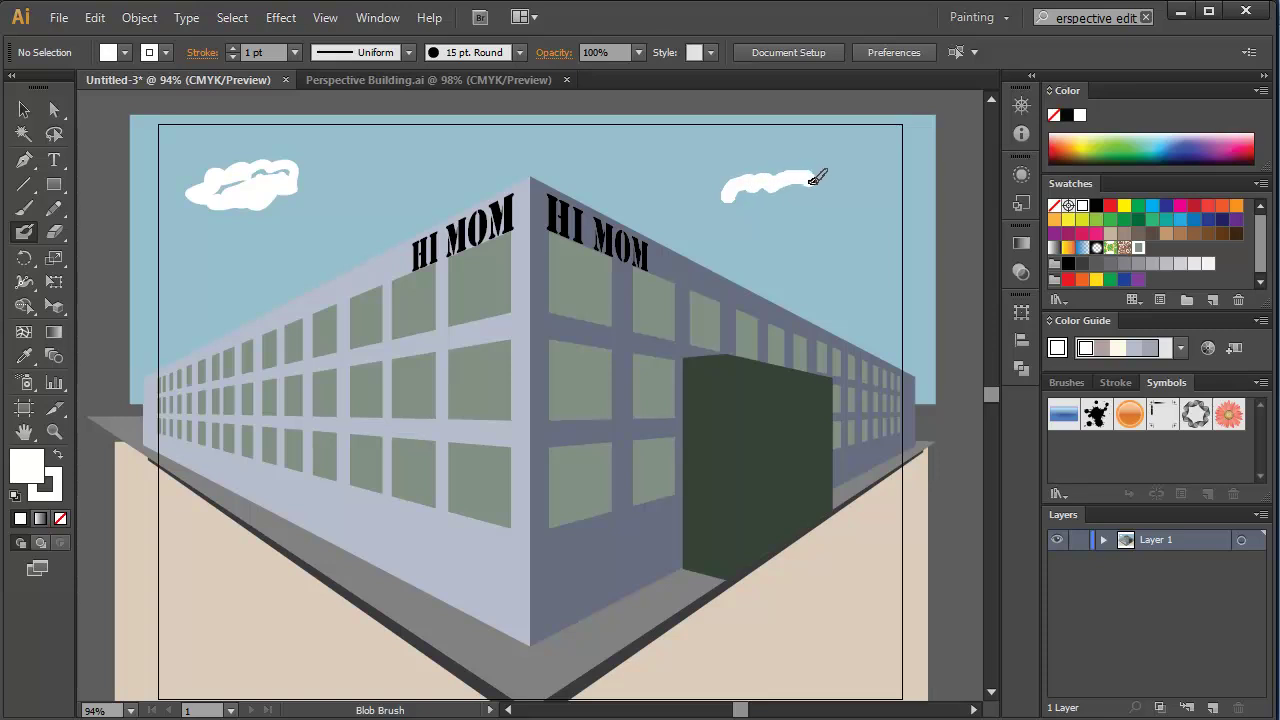
{"action": "mouse_move", "coordinate": [829, 177]}
{"action": "left_mouse_down"}
{"action": "mouse_move", "coordinate": [838, 193]}
{"action": "mouse_move", "coordinate": [806, 204]}
{"action": "mouse_move", "coordinate": [744, 198]}
{"action": "mouse_move", "coordinate": [765, 196]}
{"action": "left_mouse_up"}
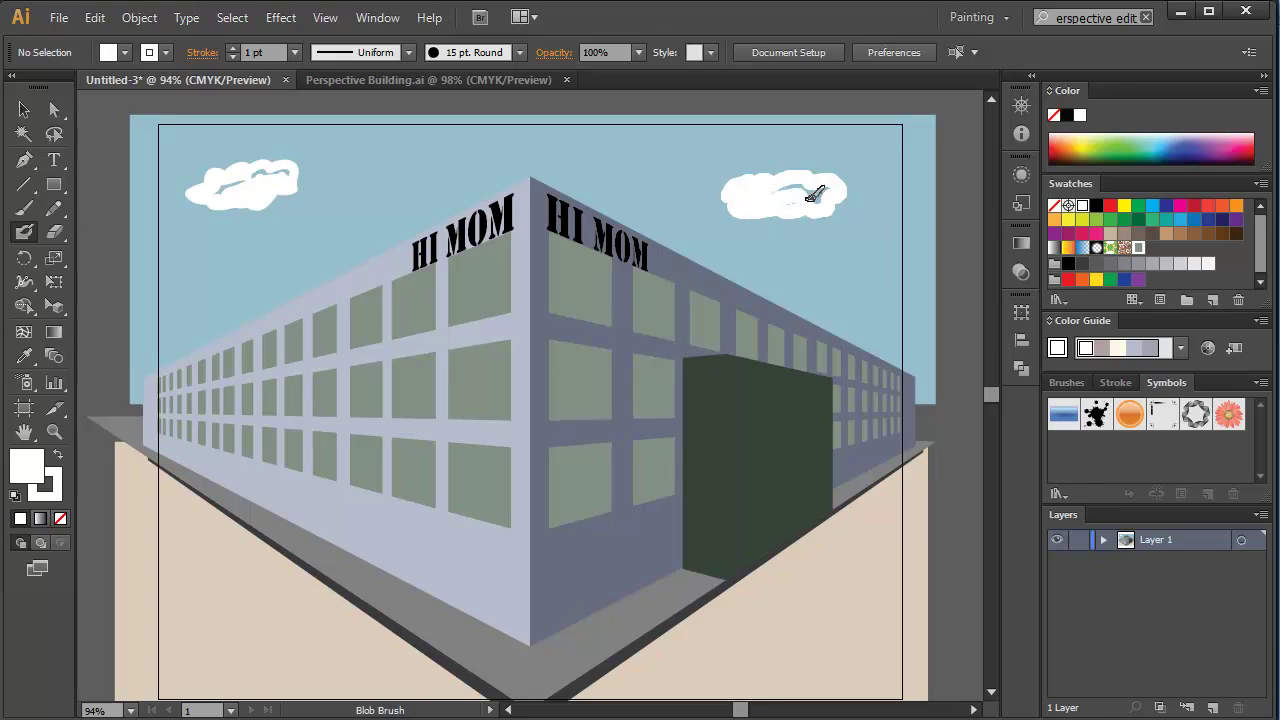
{"action": "left_click_drag", "start_coordinate": [770, 202], "coordinate": [747, 201]}
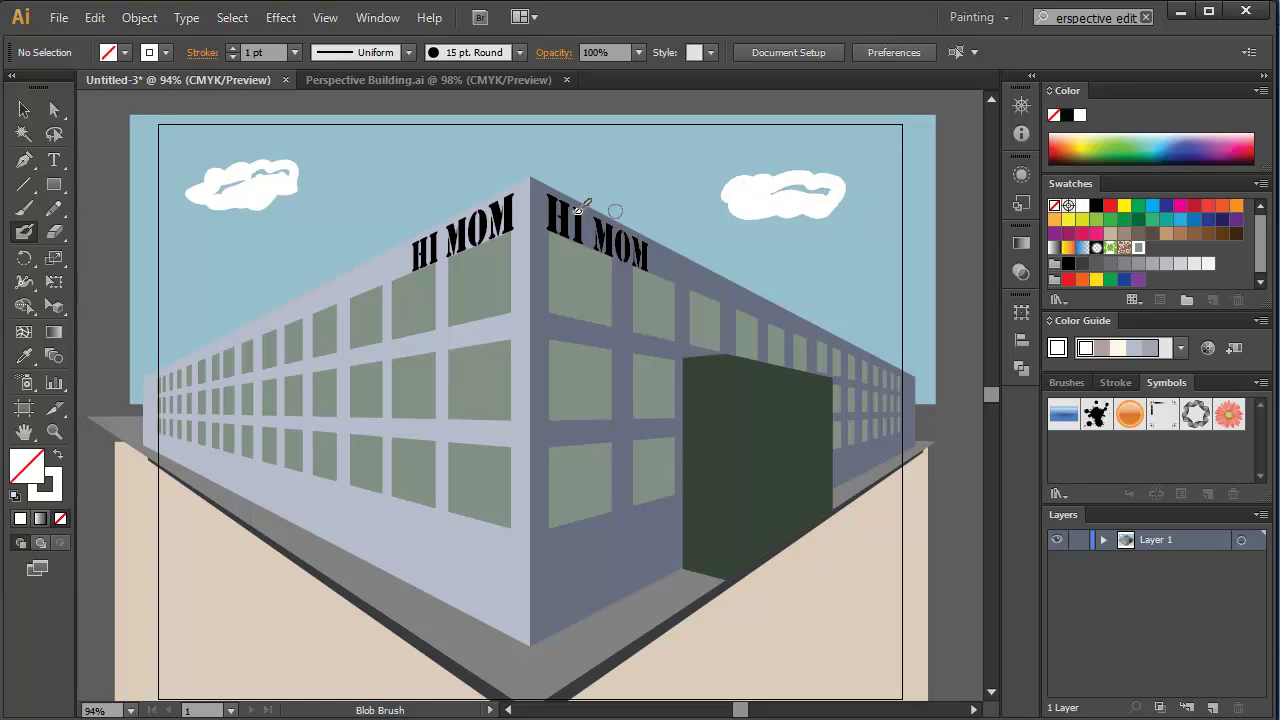
Shift the new cloud slightly up and to the left within the sky and deselect it
{"action": "left_click", "coordinate": [24, 109]}
{"action": "left_click", "coordinate": [738, 207]}
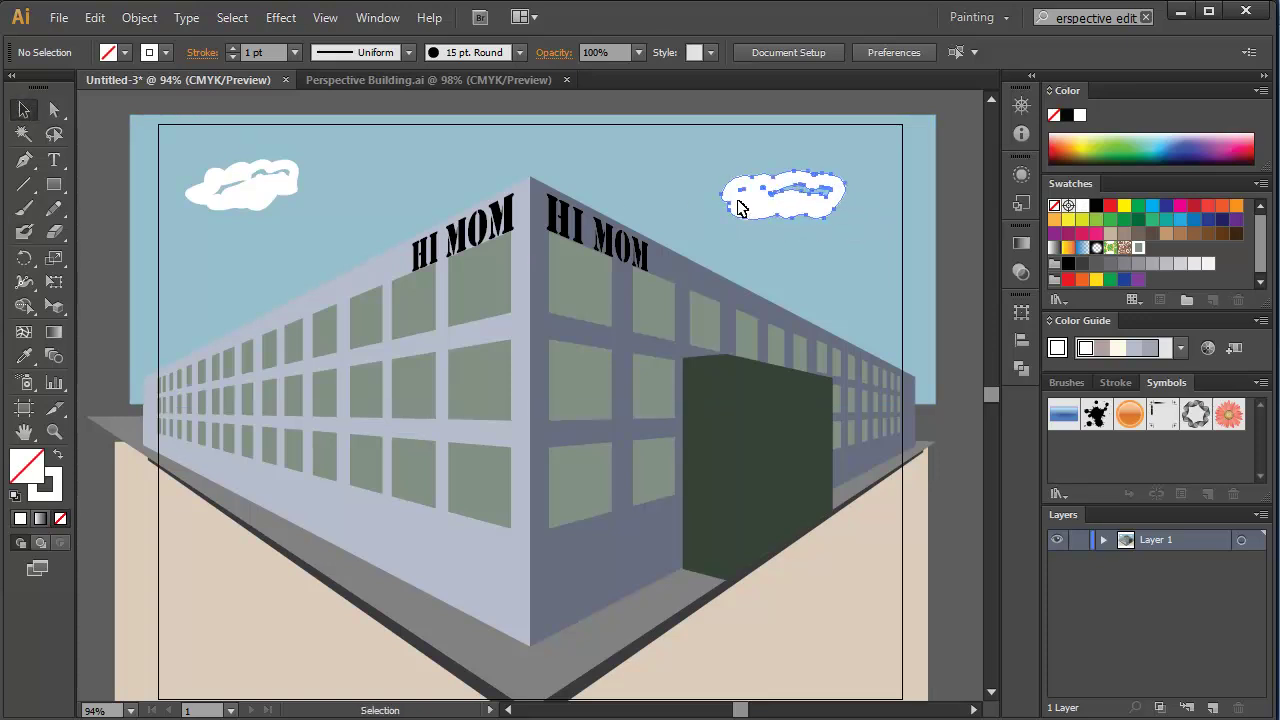
{"action": "mouse_move", "coordinate": [738, 207]}
{"action": "left_mouse_down"}
{"action": "mouse_move", "coordinate": [740, 189]}
{"action": "mouse_move", "coordinate": [760, 207]}
{"action": "left_mouse_up"}
{"action": "left_click", "coordinate": [24, 207]}
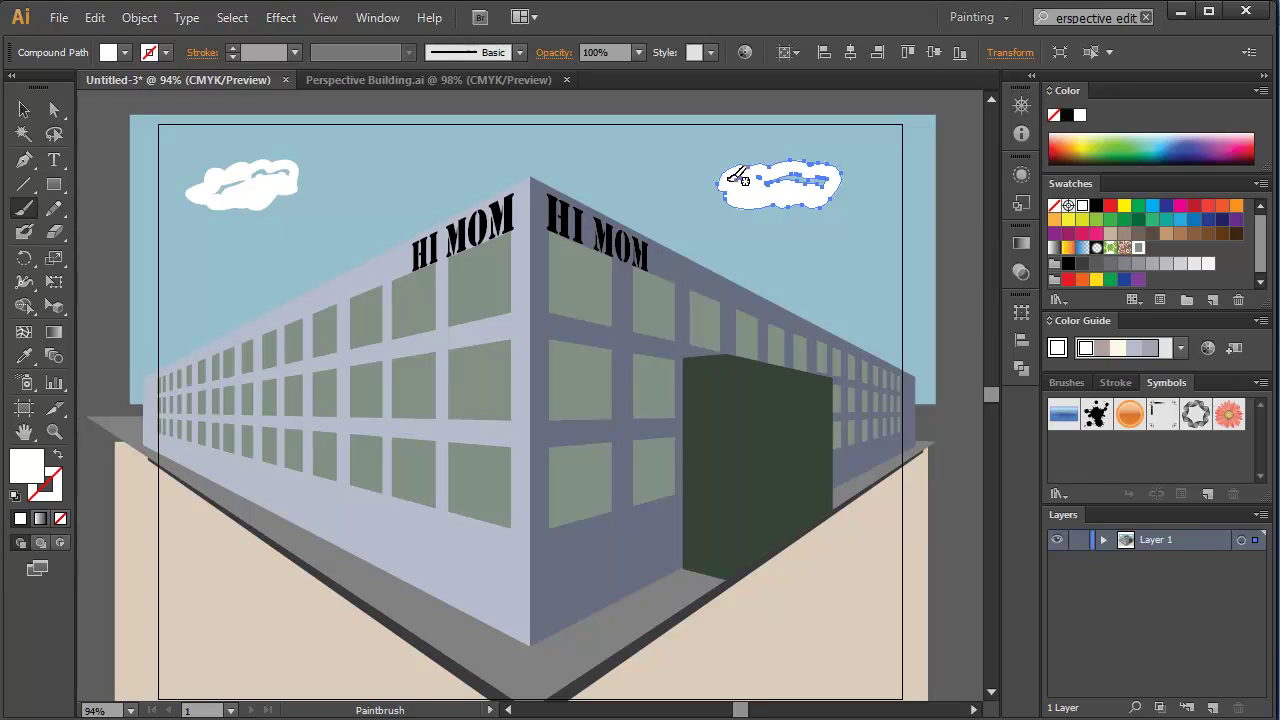
{"action": "key", "text": "ctrl+shift+a"}
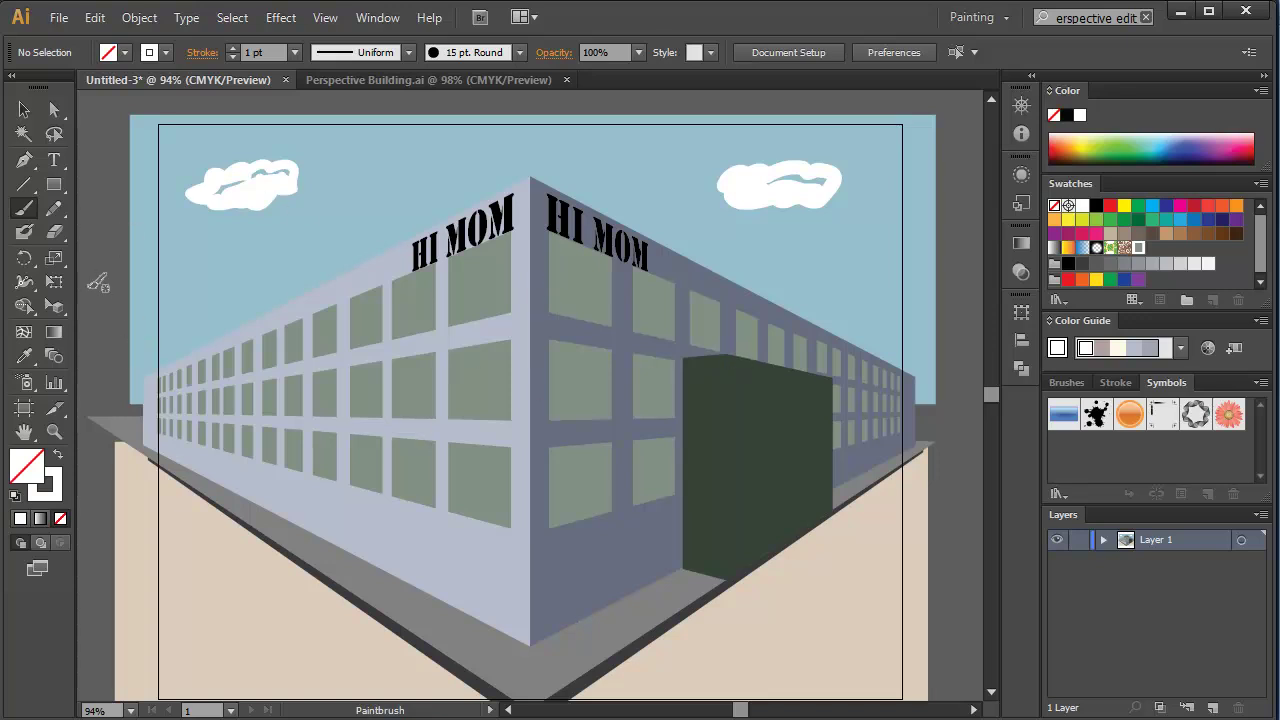
Paint a tree trunk with the Blob Brush on the ground left of the building and recolor it medium brown
{"action": "left_click", "coordinate": [26, 232]}
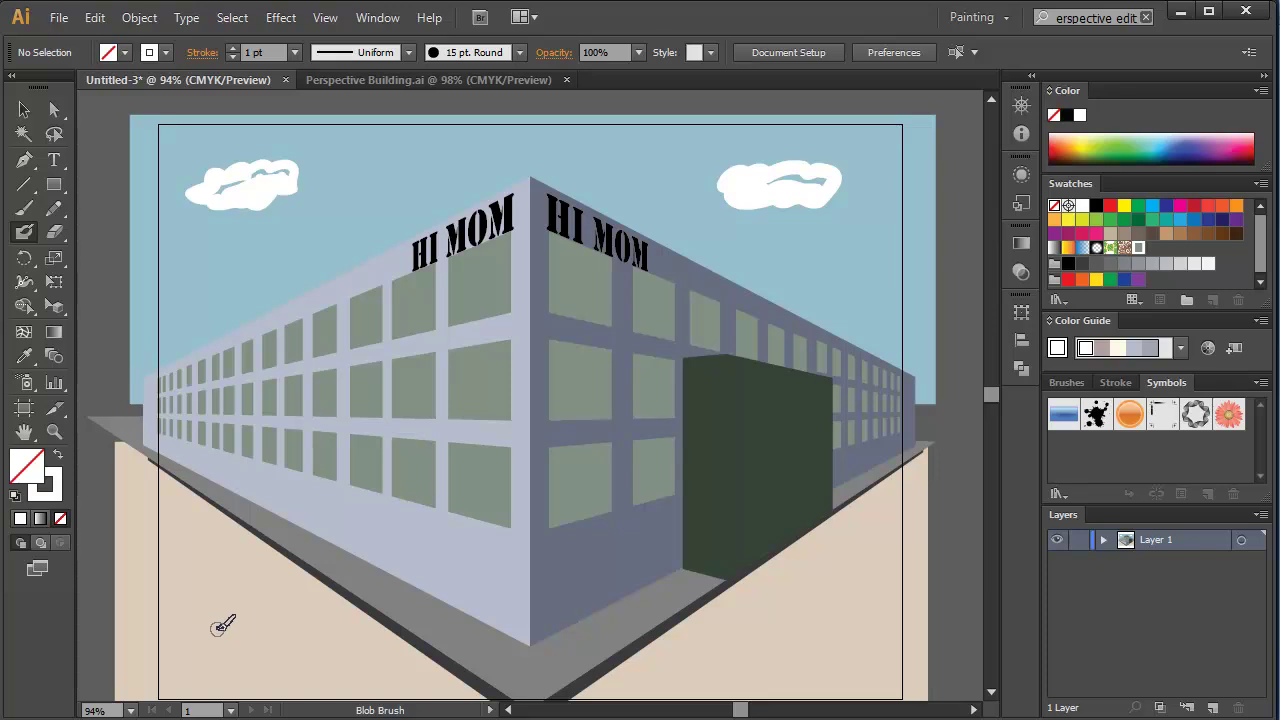
{"action": "mouse_move", "coordinate": [236, 611]}
{"action": "left_mouse_down"}
{"action": "mouse_move", "coordinate": [228, 561]}
{"action": "mouse_move", "coordinate": [208, 624]}
{"action": "mouse_move", "coordinate": [241, 571]}
{"action": "left_mouse_up"}
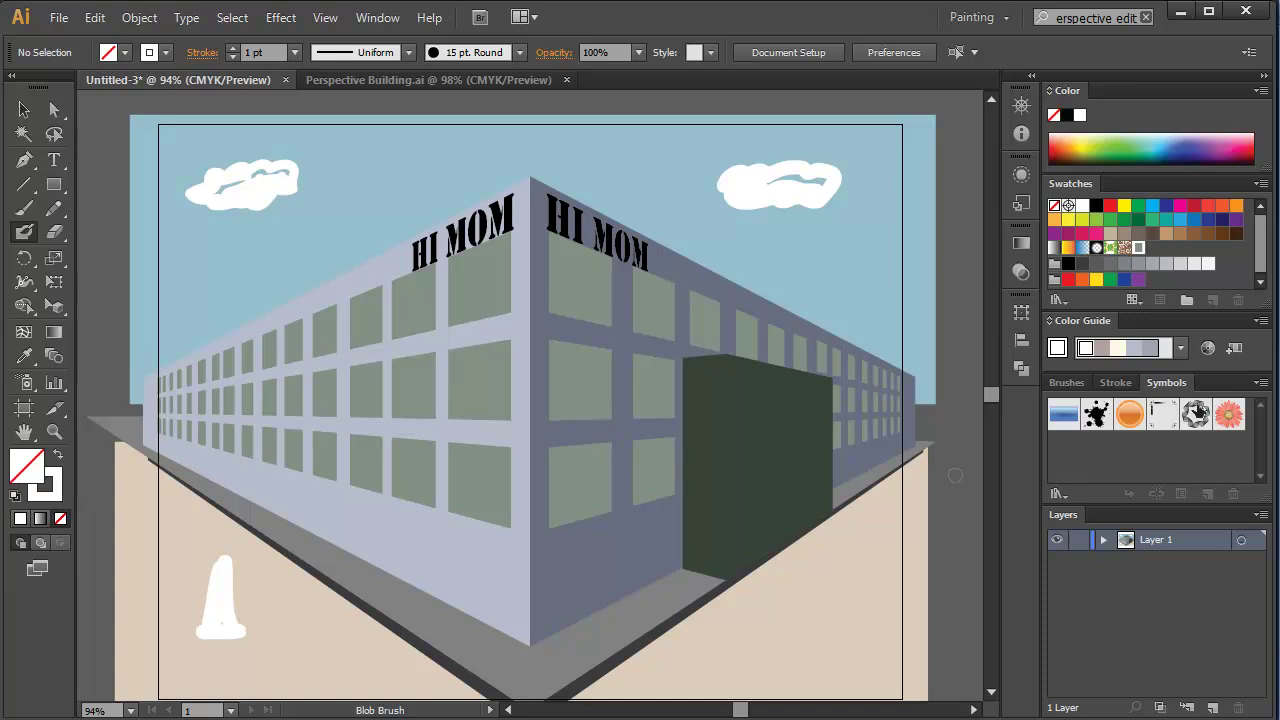
{"action": "left_click", "coordinate": [1222, 234]}
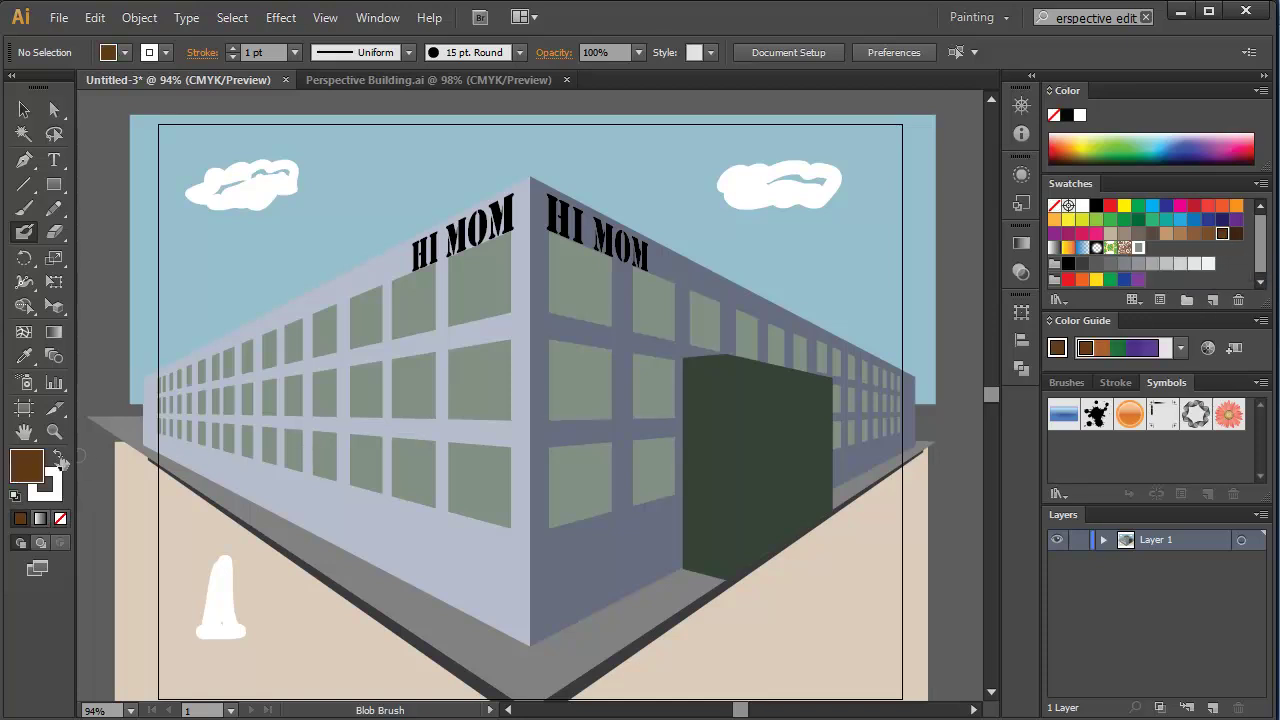
{"action": "left_click", "coordinate": [59, 457]}
{"action": "left_click", "coordinate": [24, 110]}
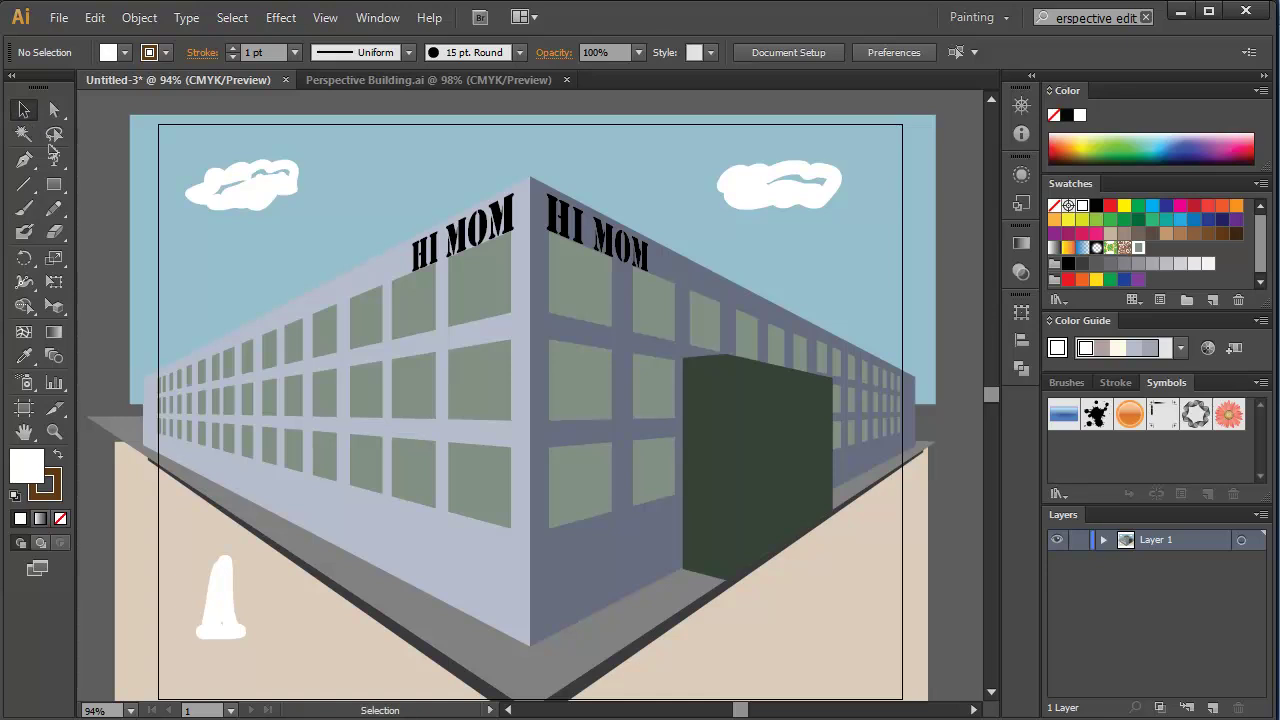
{"action": "left_click", "coordinate": [221, 600]}
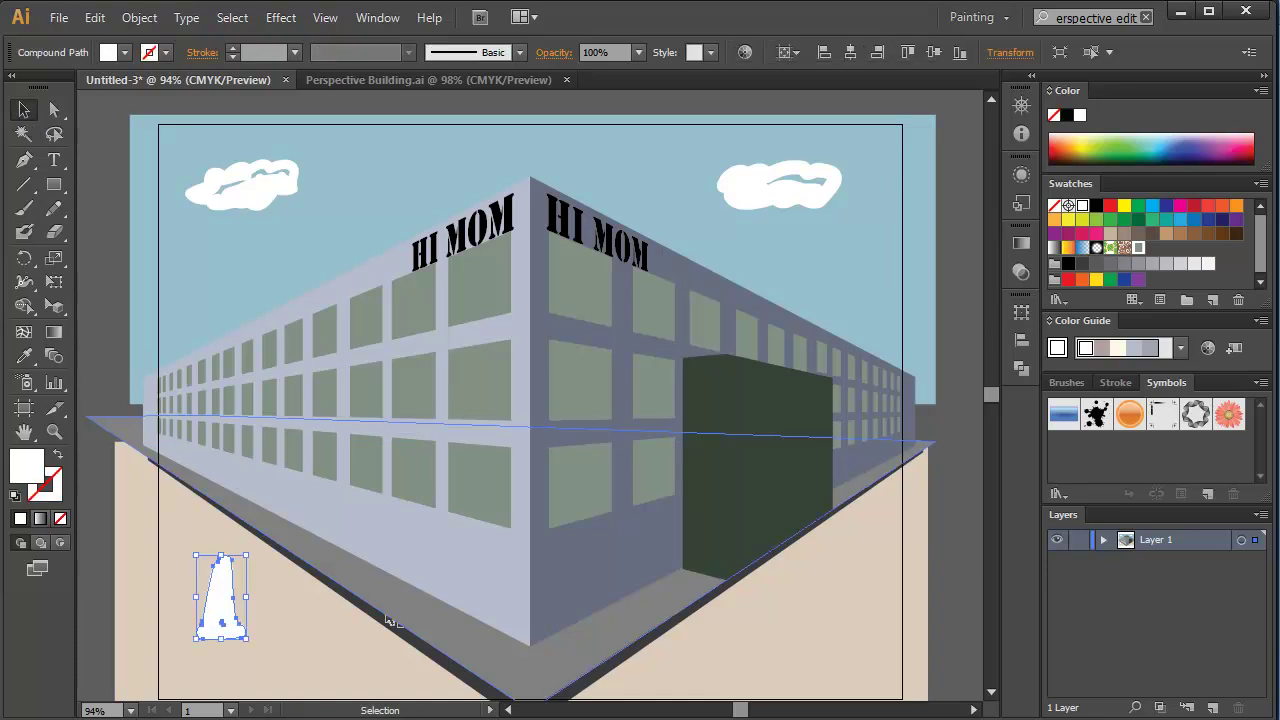
{"action": "left_click", "coordinate": [1222, 234]}
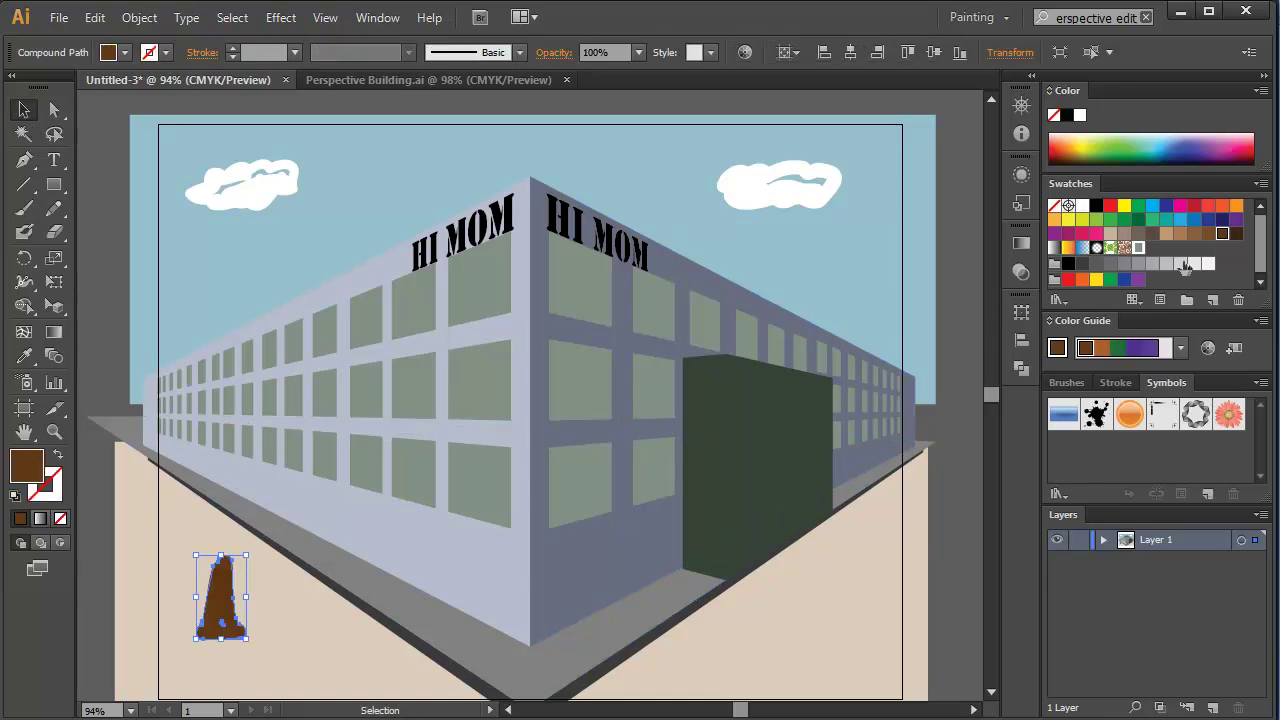
{"action": "left_click", "coordinate": [1195, 234]}
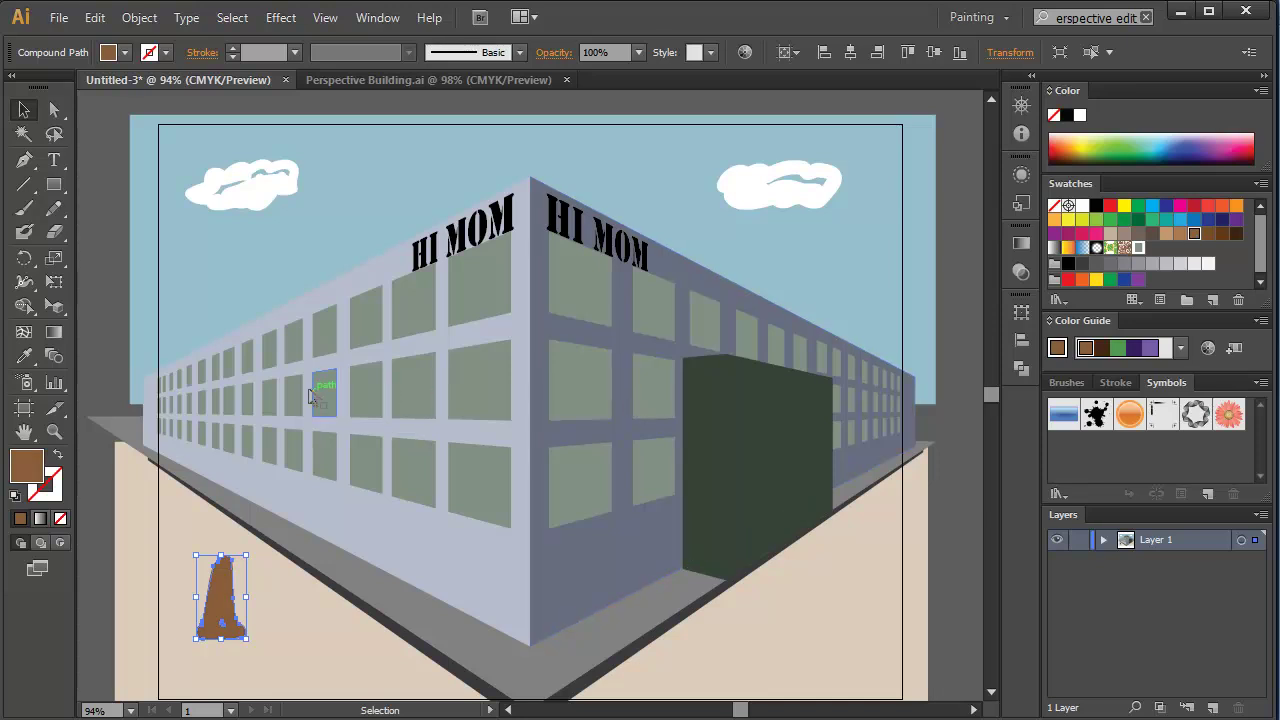
{"action": "left_click", "coordinate": [187, 542]}
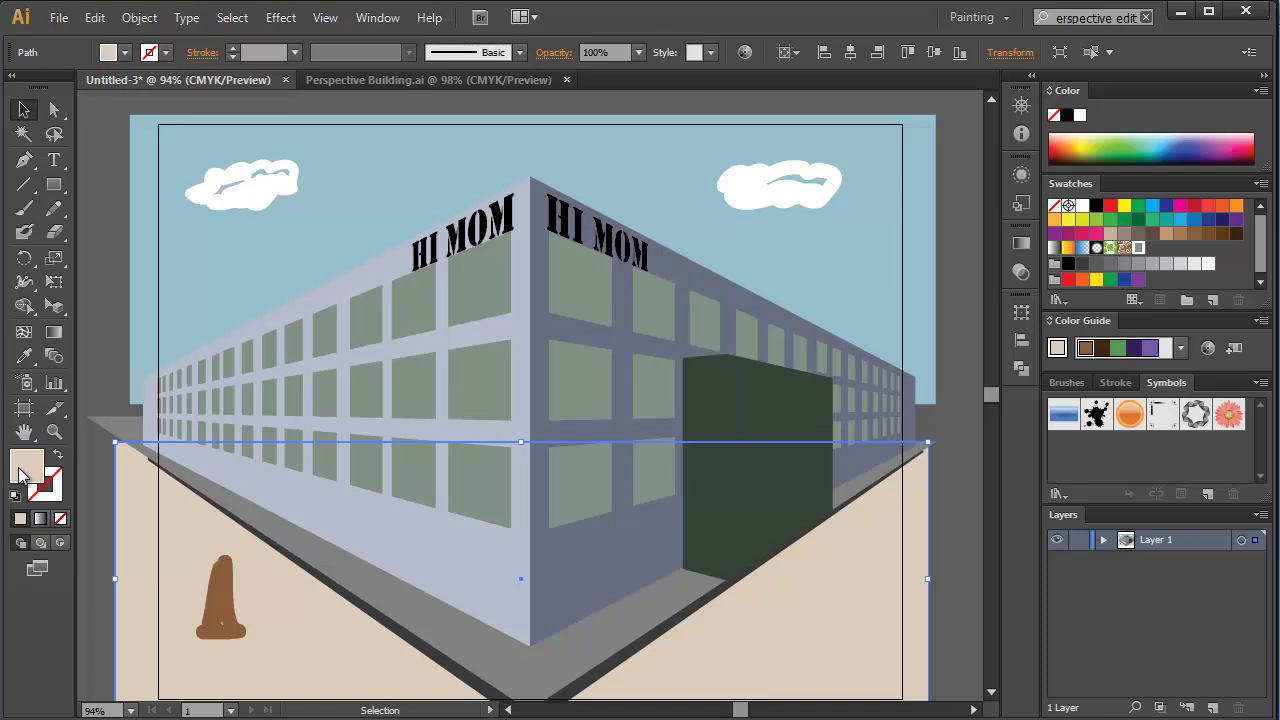
{"action": "left_click", "coordinate": [97, 488]}
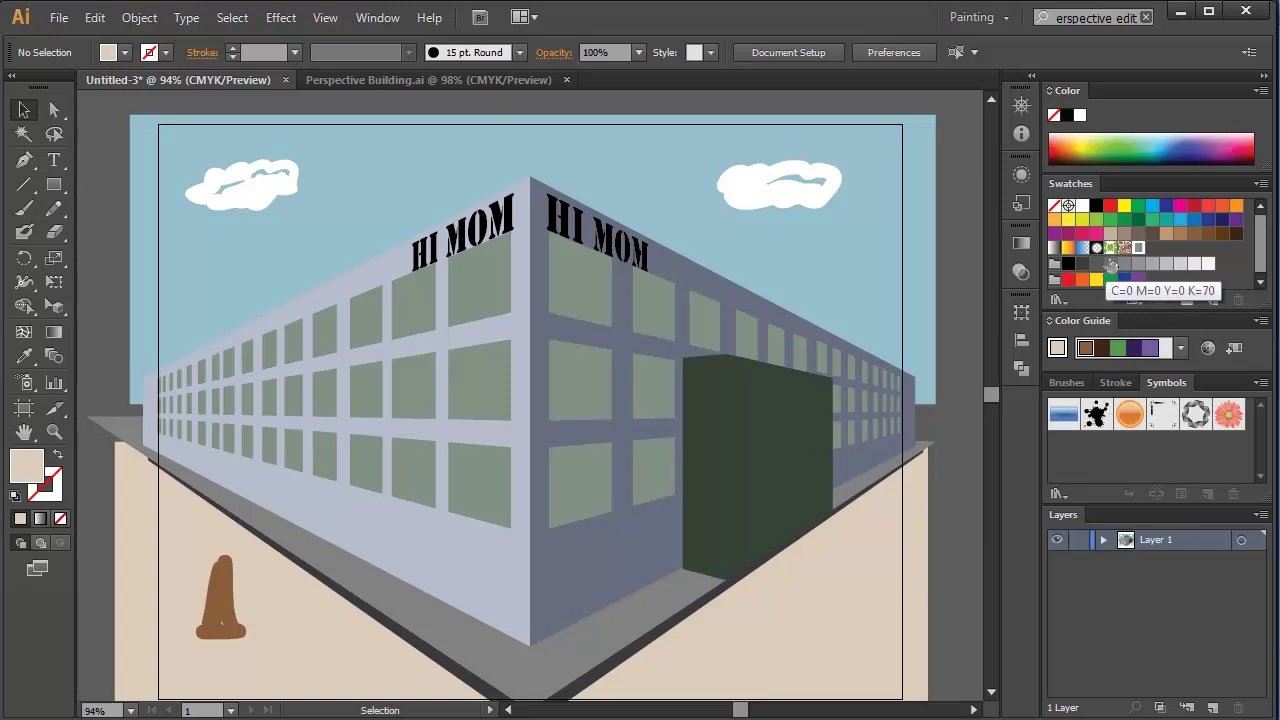
Paint a rounded crown of foliage in dark green with the Blob Brush over the upper end of the trunk
{"action": "left_click", "coordinate": [1124, 220]}
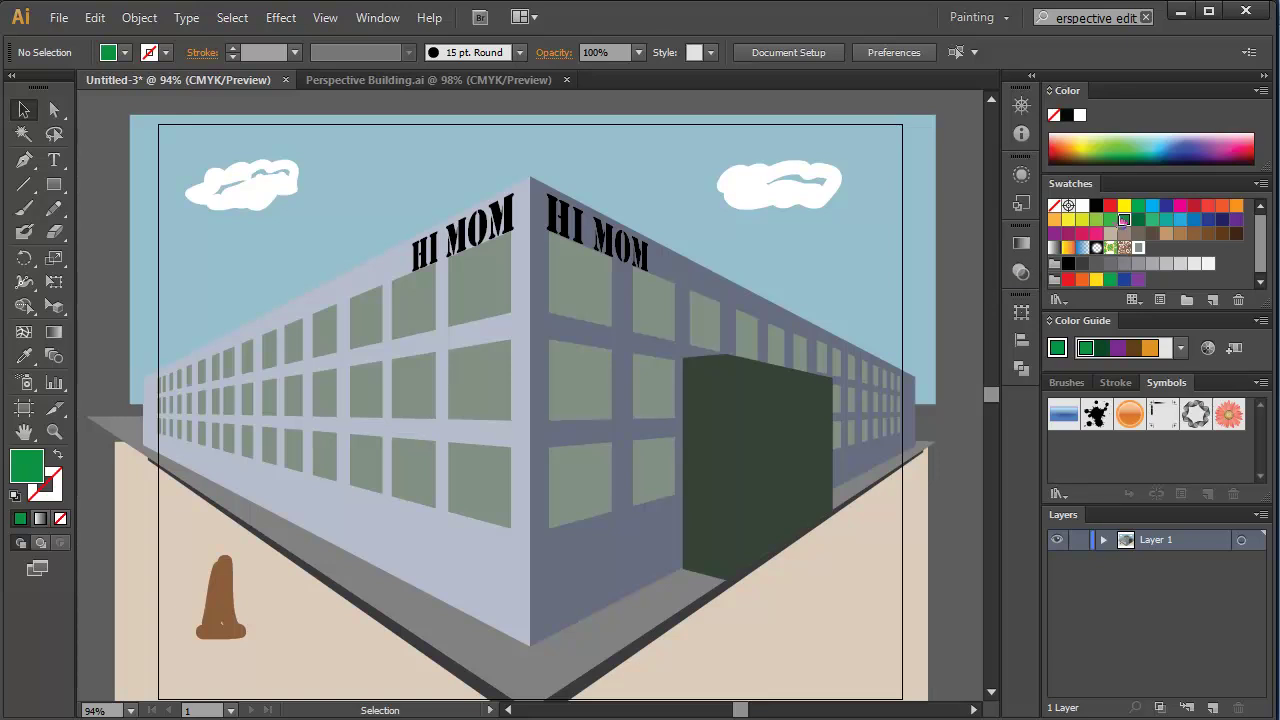
{"action": "left_click", "coordinate": [1137, 220]}
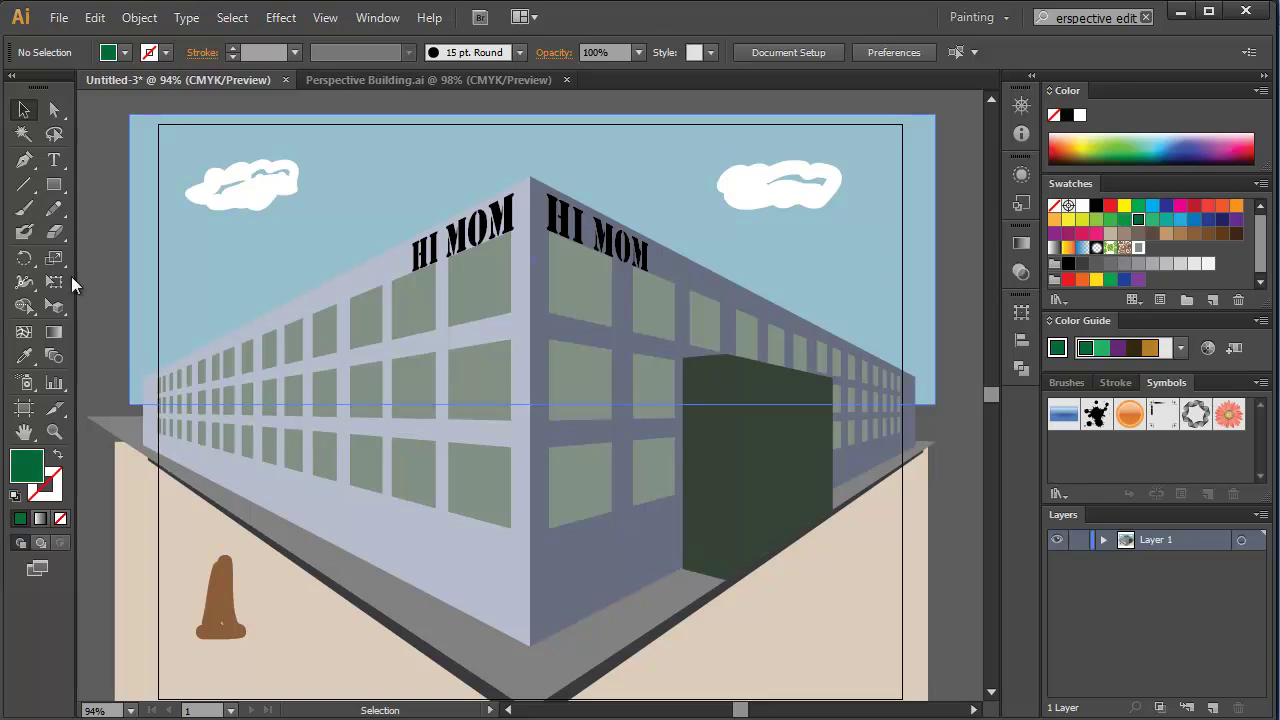
{"action": "left_click", "coordinate": [23, 231]}
{"action": "mouse_move", "coordinate": [236, 546]}
{"action": "left_mouse_down"}
{"action": "mouse_move", "coordinate": [236, 510]}
{"action": "mouse_move", "coordinate": [252, 532]}
{"action": "mouse_move", "coordinate": [235, 550]}
{"action": "mouse_move", "coordinate": [210, 555]}
{"action": "mouse_move", "coordinate": [197, 529]}
{"action": "mouse_move", "coordinate": [211, 565]}
{"action": "mouse_move", "coordinate": [195, 533]}
{"action": "mouse_move", "coordinate": [214, 499]}
{"action": "mouse_move", "coordinate": [210, 533]}
{"action": "mouse_move", "coordinate": [214, 498]}
{"action": "left_mouse_up"}
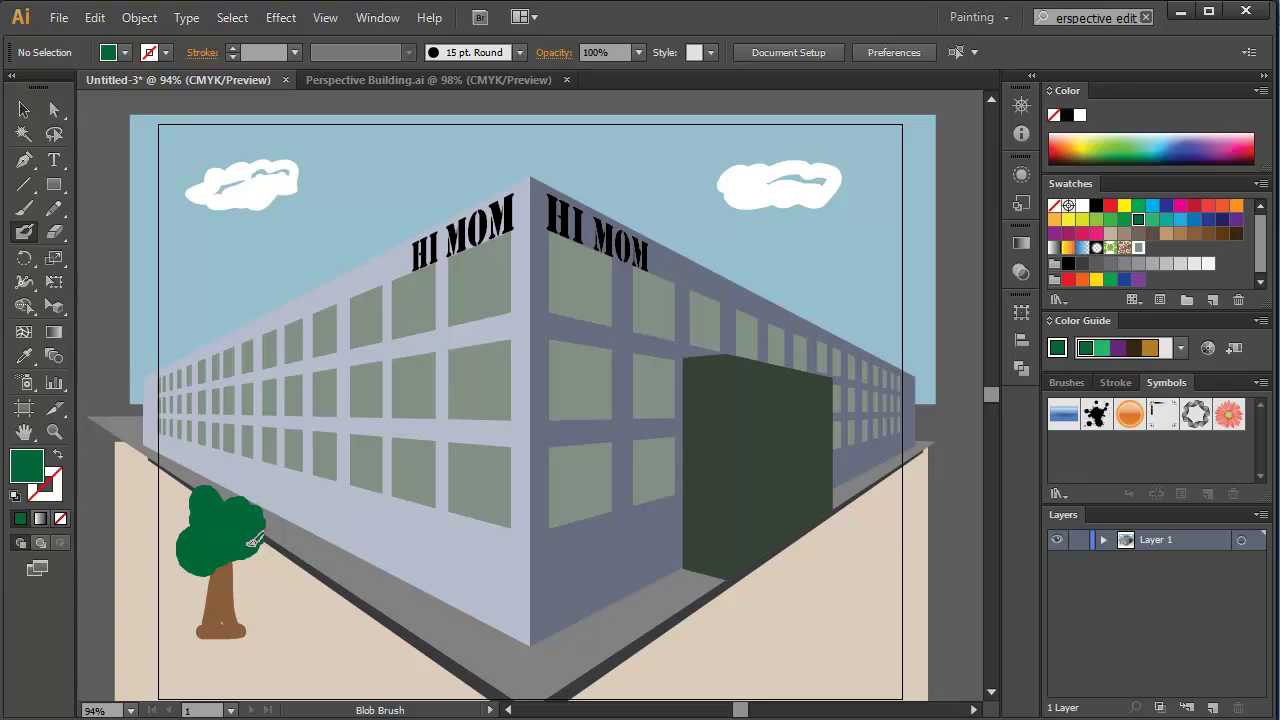
{"action": "mouse_move", "coordinate": [214, 553]}
{"action": "left_mouse_down"}
{"action": "mouse_move", "coordinate": [191, 527]}
{"action": "mouse_move", "coordinate": [205, 529]}
{"action": "mouse_move", "coordinate": [169, 533]}
{"action": "mouse_move", "coordinate": [213, 533]}
{"action": "mouse_move", "coordinate": [211, 568]}
{"action": "left_mouse_up"}
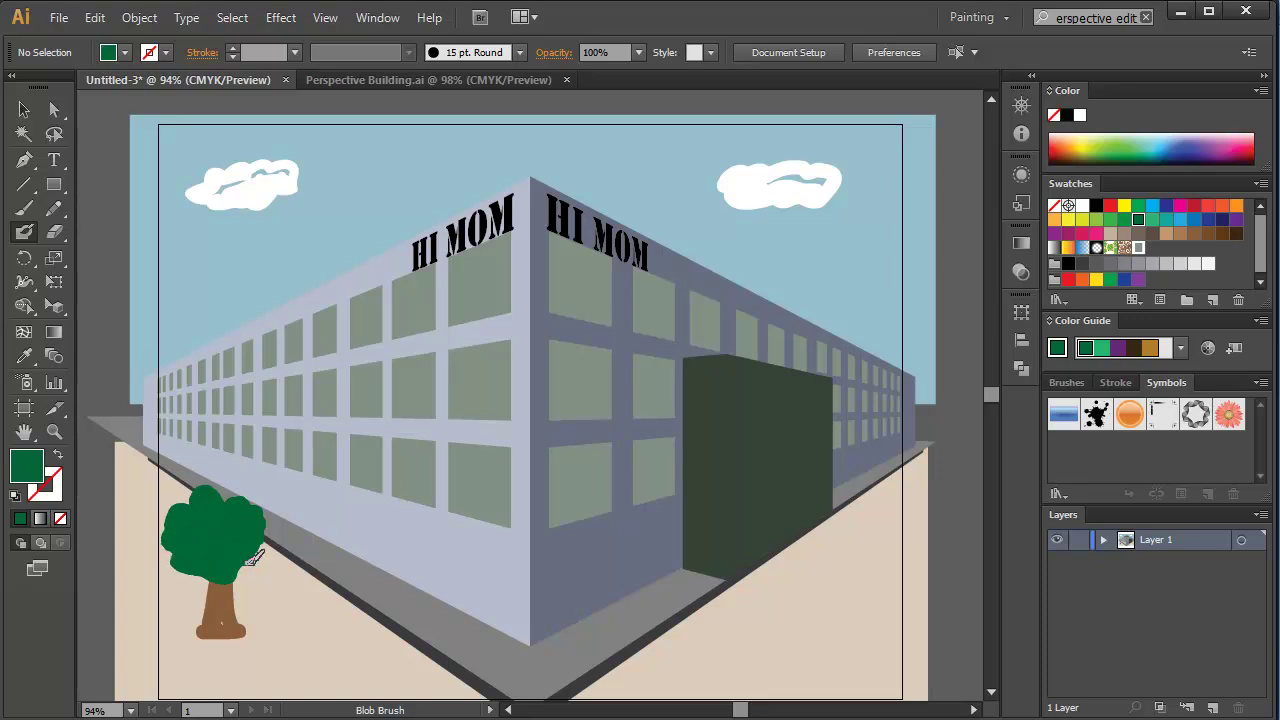
{"action": "key", "text": "shift+x"}
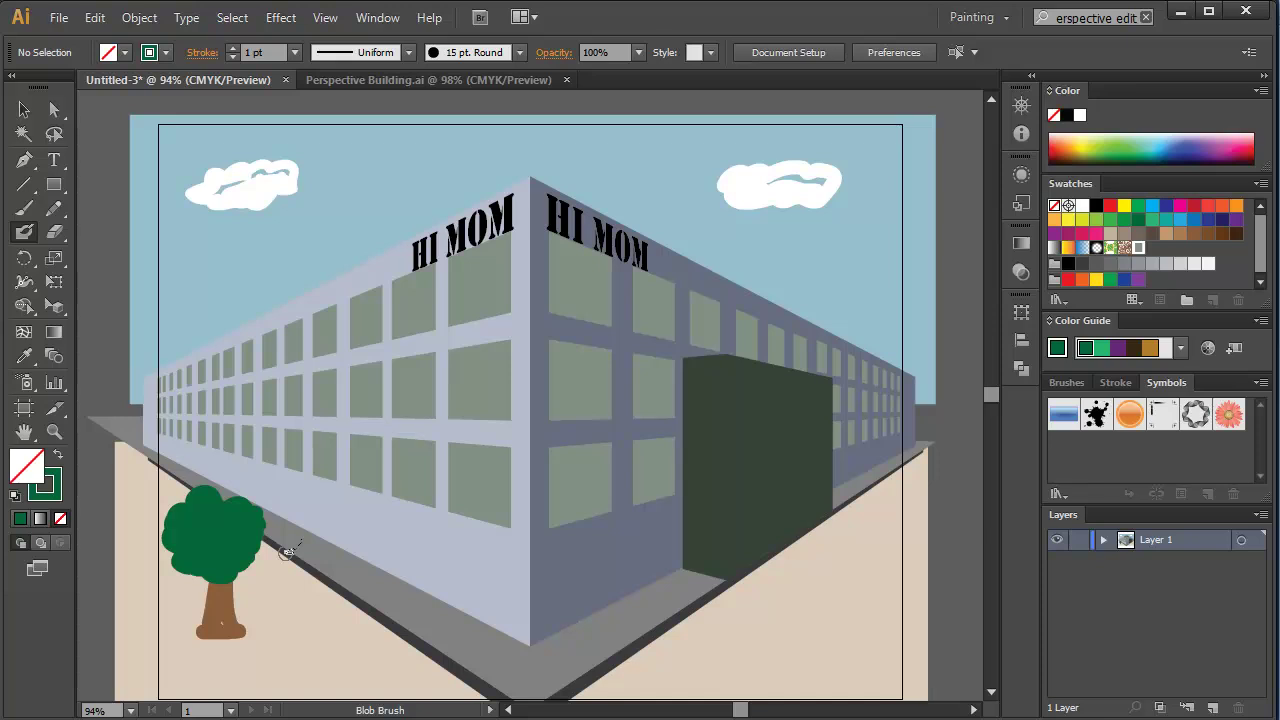
{"action": "left_click", "coordinate": [24, 109]}
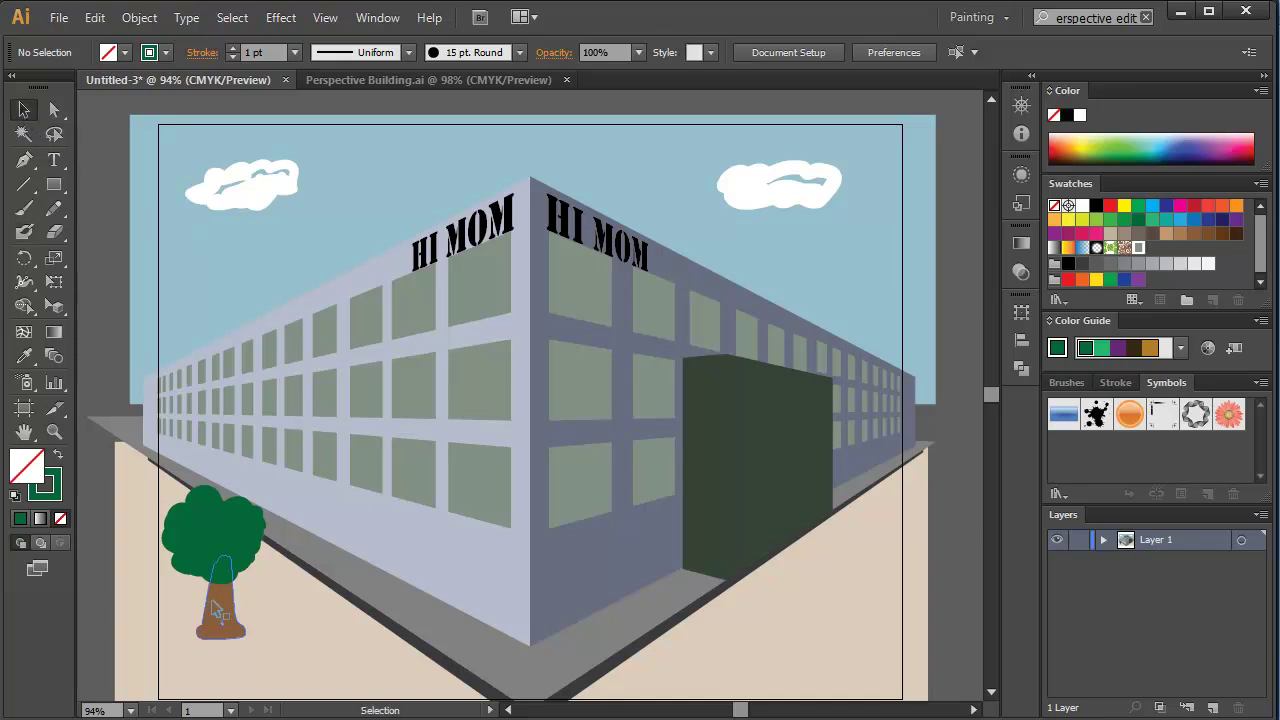
{"action": "left_click_drag", "start_coordinate": [283, 660], "coordinate": [205, 535]}
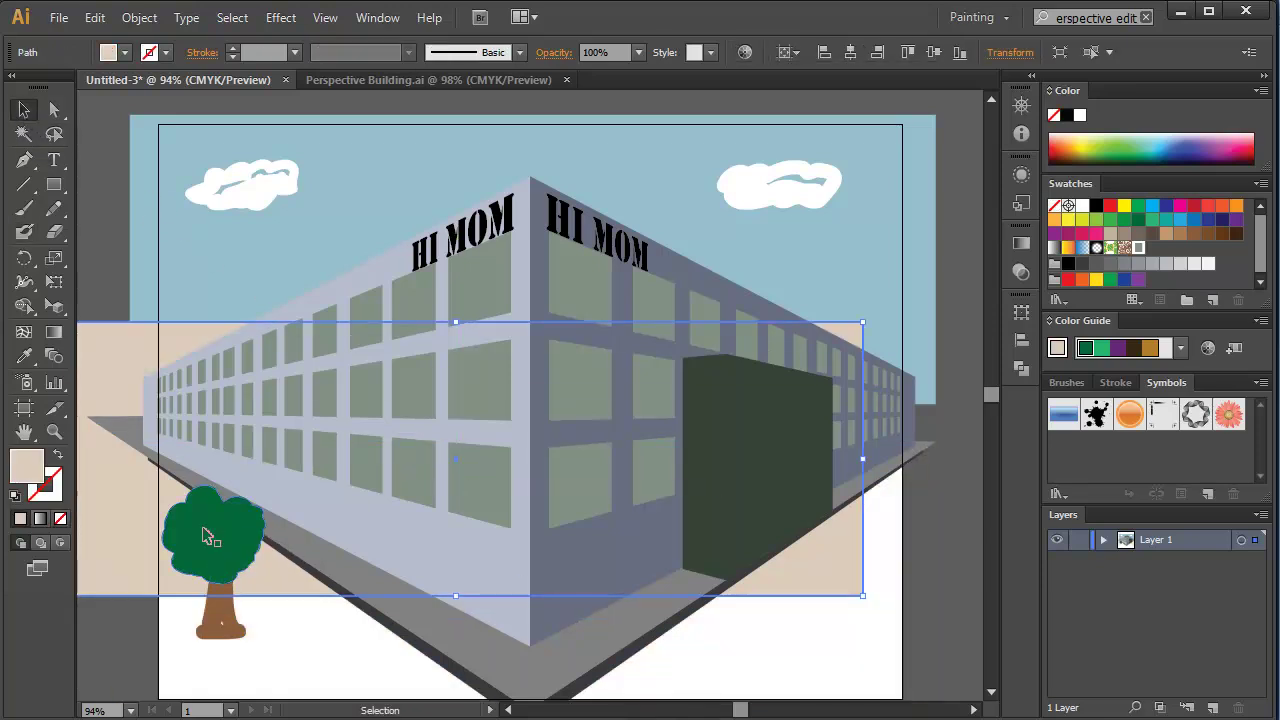
{"action": "key", "text": "a"}
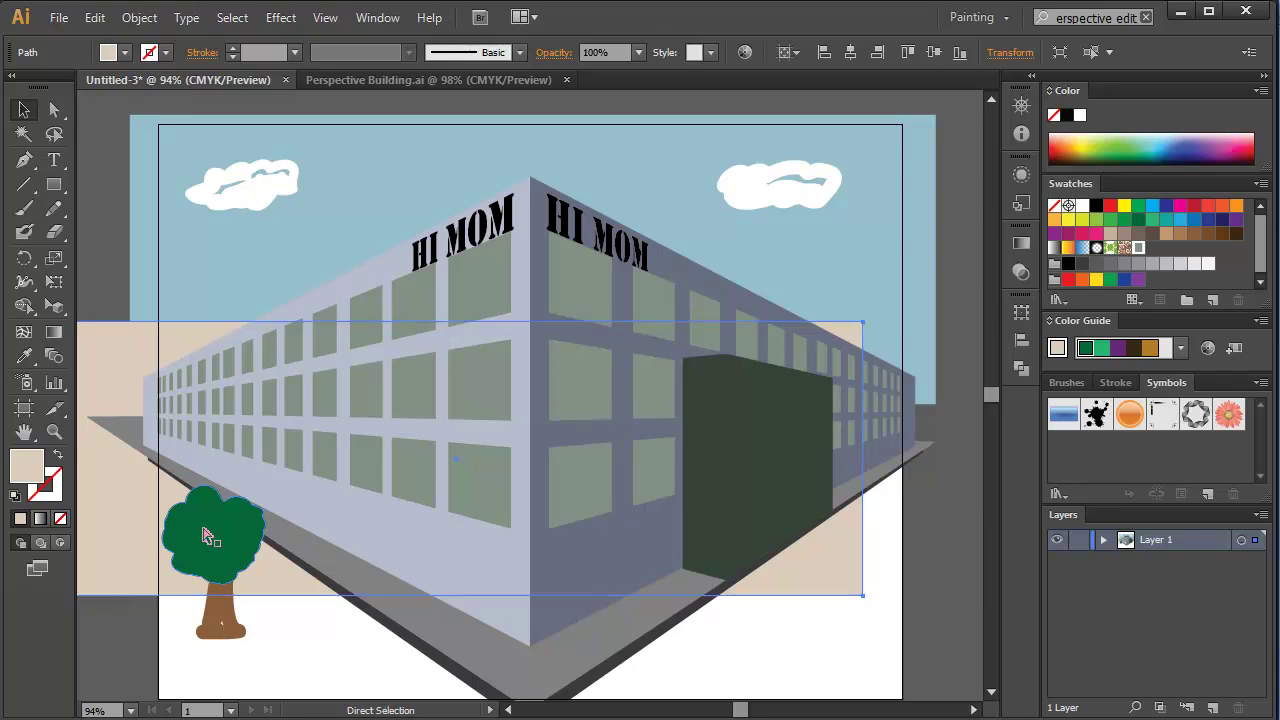
{"action": "key", "text": "ctrl+z"}
{"action": "left_click", "coordinate": [215, 543], "text": "shift"}
{"action": "left_click", "coordinate": [90, 544]}
Turn the foliage and trunk together into a Graphic symbol named Joyce, and delete the tree from the artboard
{"action": "left_click", "coordinate": [215, 558]}
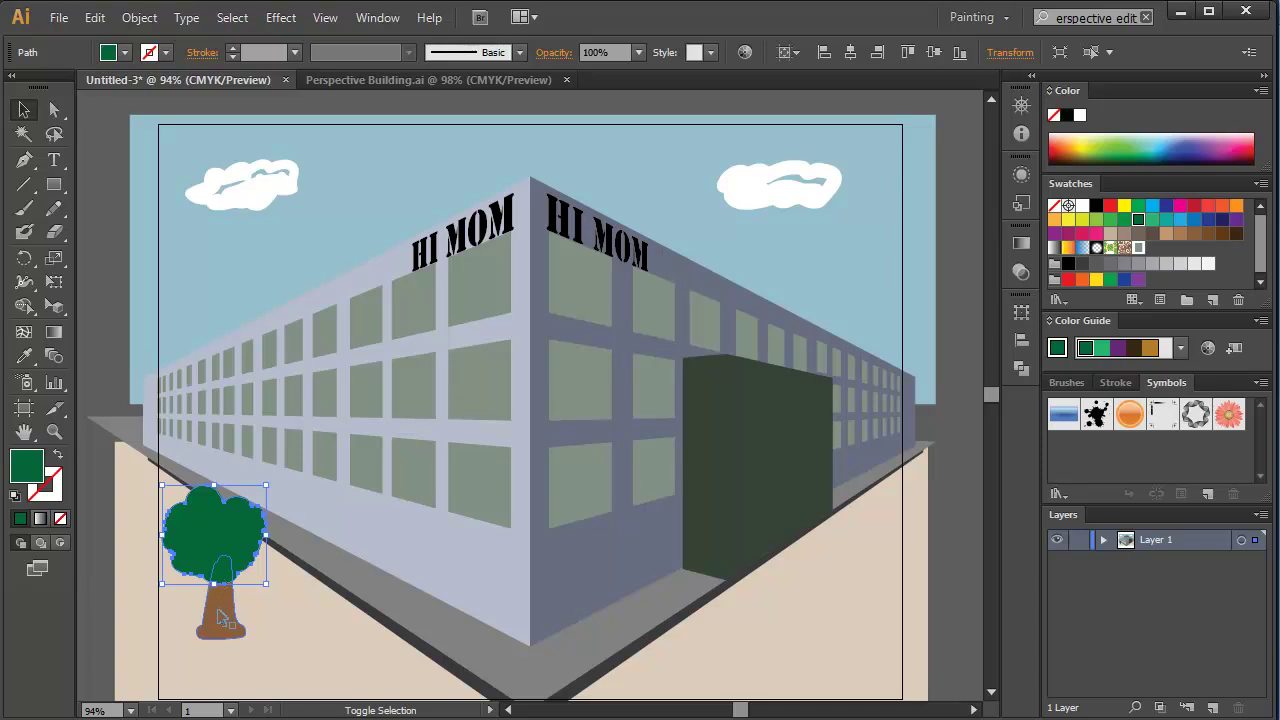
{"action": "left_click", "coordinate": [225, 615], "text": "shift"}
{"action": "left_click_drag", "start_coordinate": [218, 548], "coordinate": [1080, 468]}
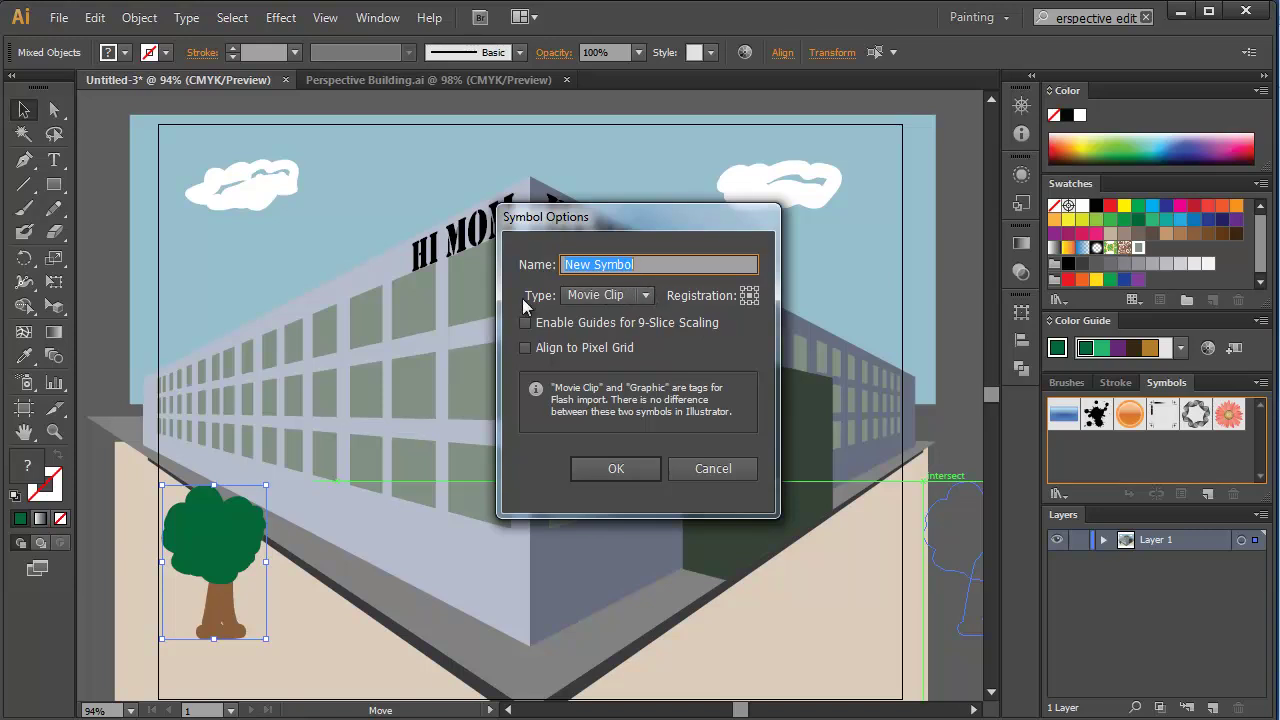
{"action": "left_click", "coordinate": [624, 295]}
{"action": "left_click", "coordinate": [616, 342]}
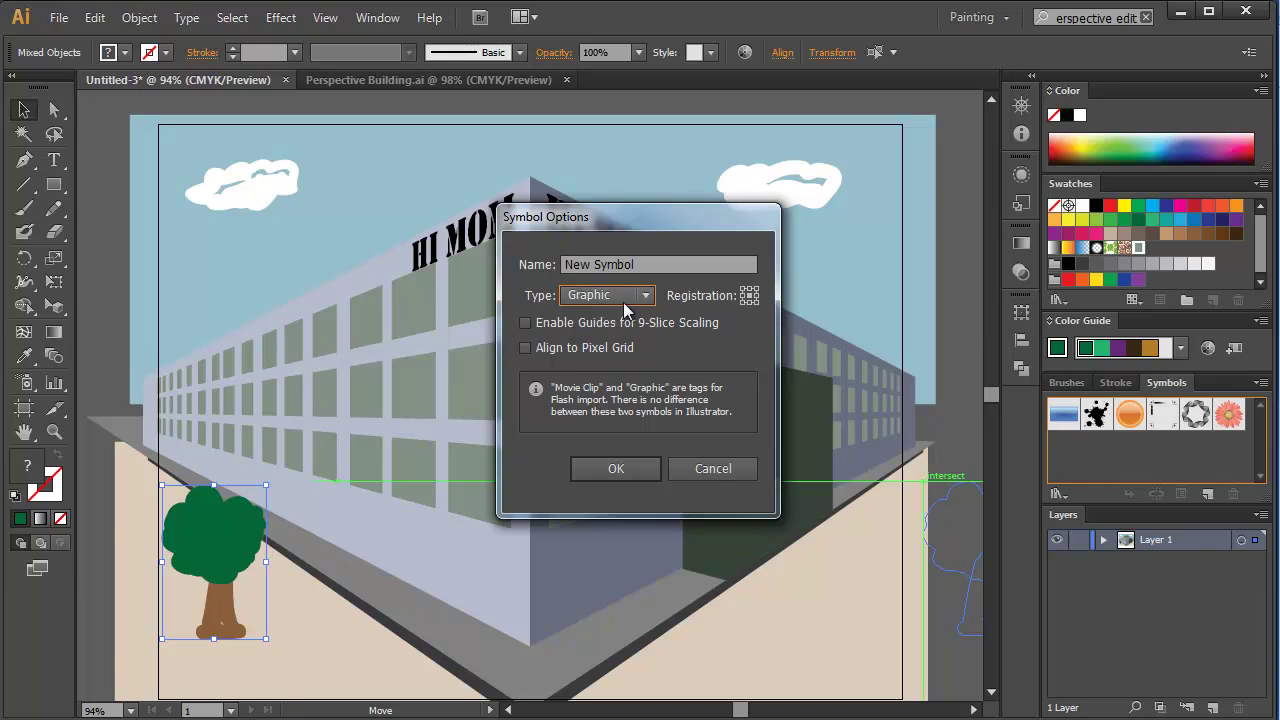
{"action": "left_click_drag", "start_coordinate": [645, 265], "coordinate": [483, 264]}
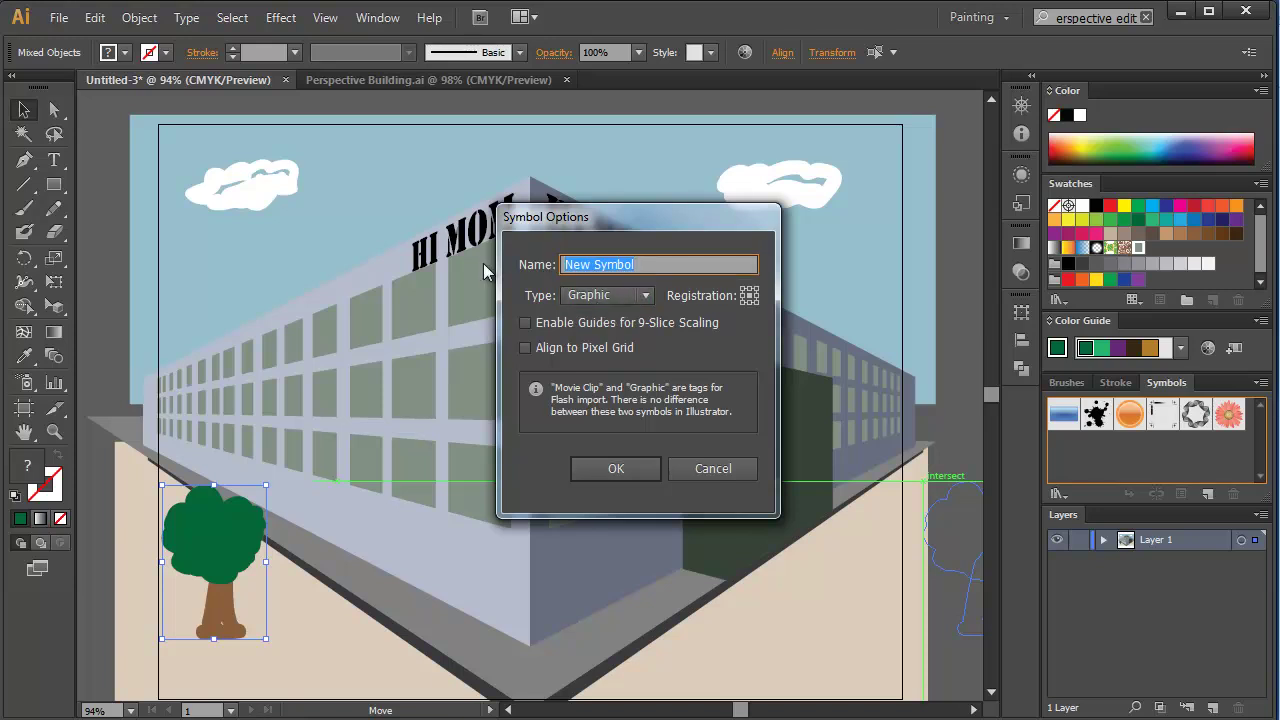
{"action": "type", "text": "Joyce"}
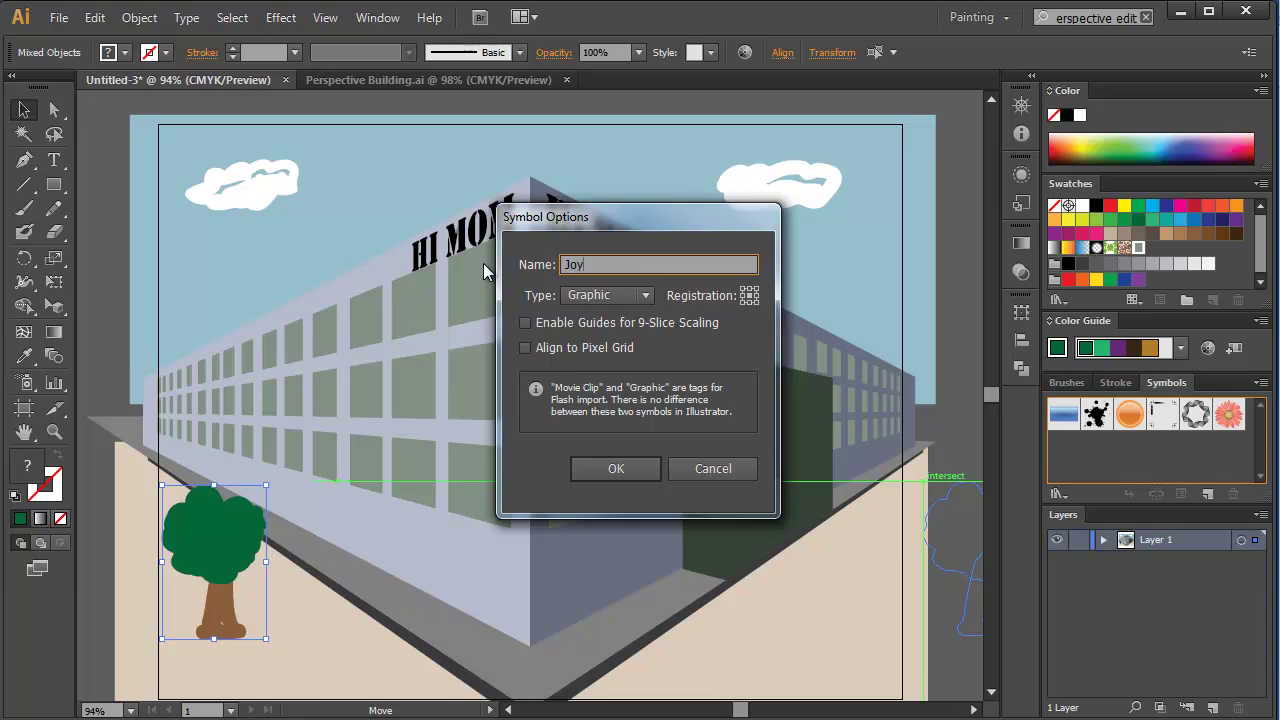
{"action": "left_click", "coordinate": [610, 468]}
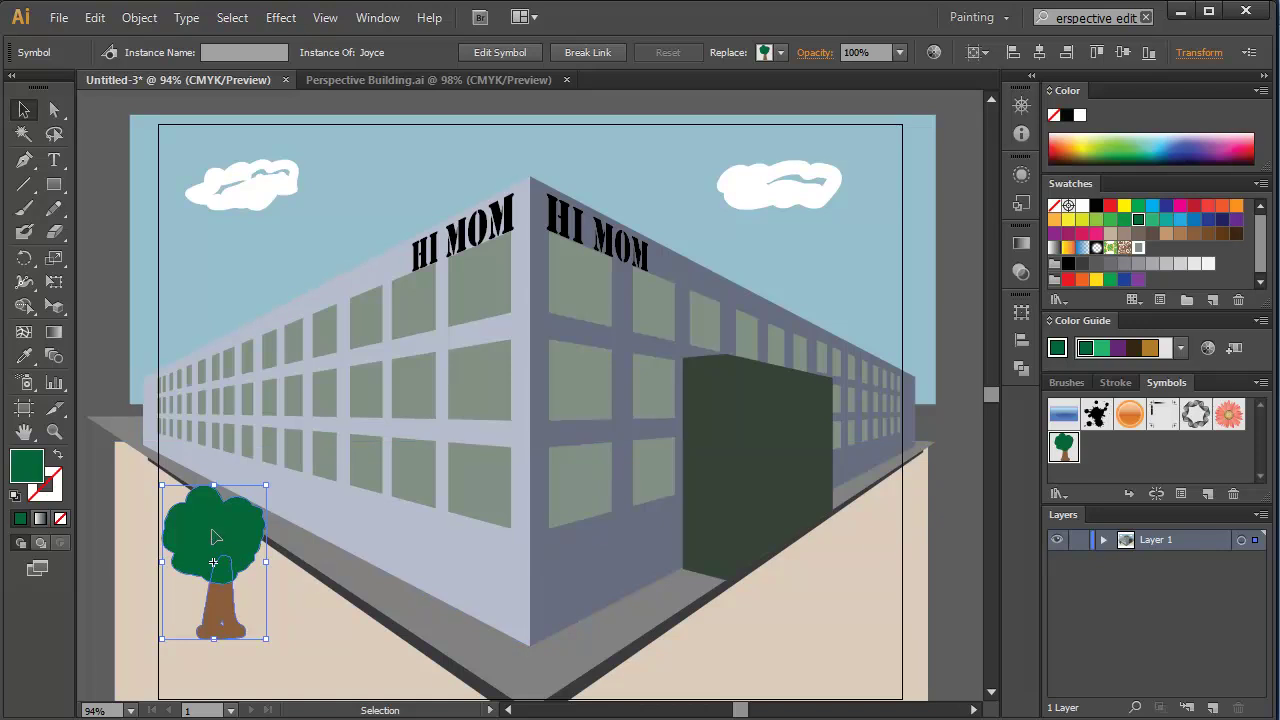
{"action": "key", "text": "Delete"}
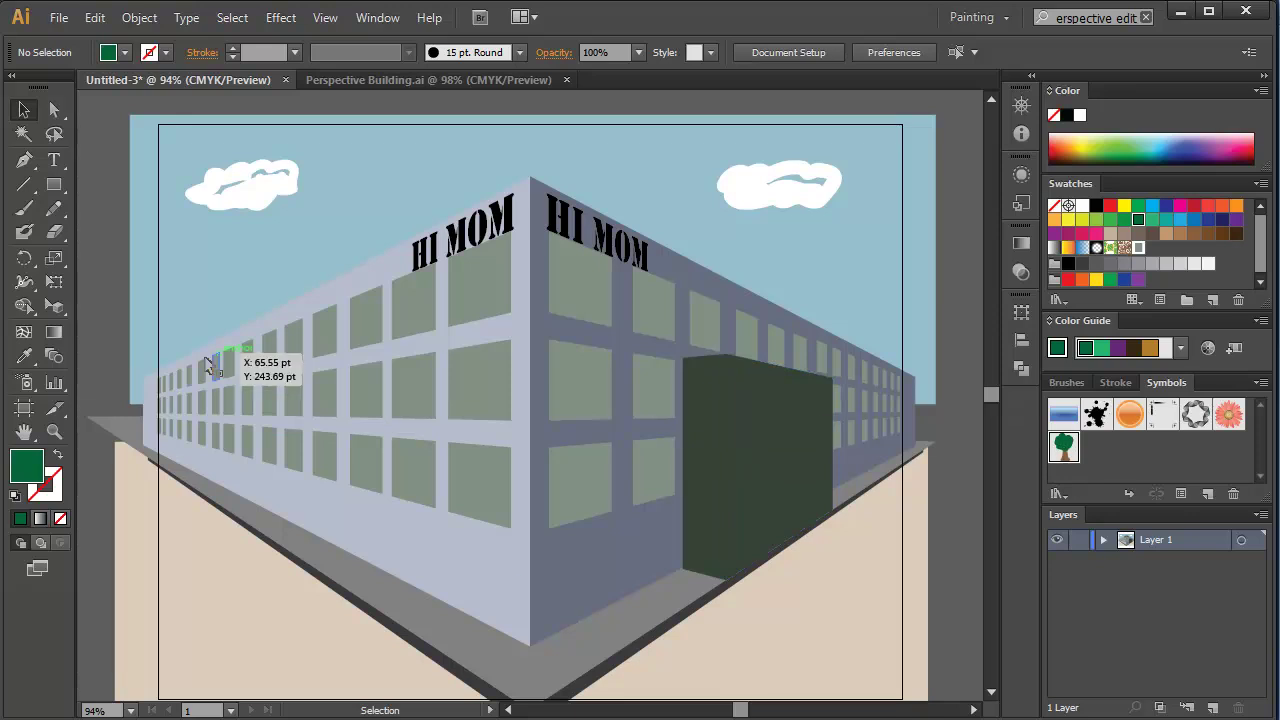
Place the Joyce tree symbol on the left perspective plane and copy it along the sidewalk into a receding row of four trees
{"action": "left_click_drag", "start_coordinate": [56, 304], "coordinate": [117, 303]}
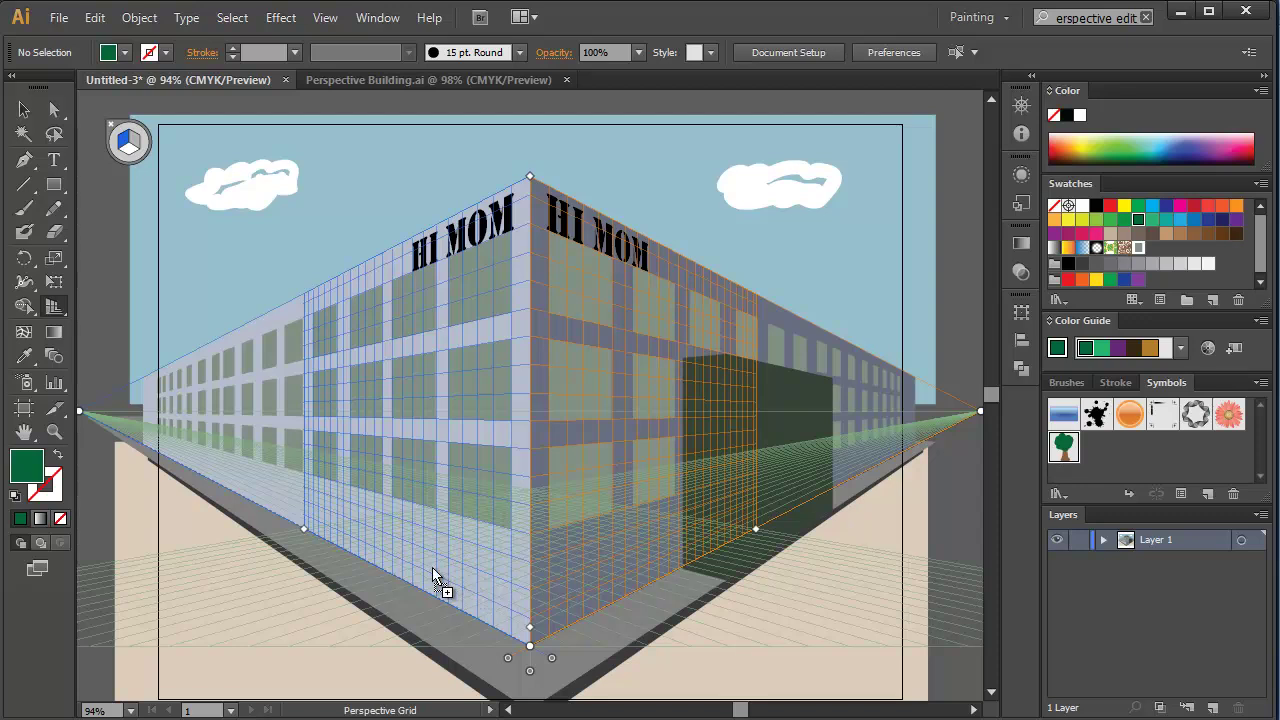
{"action": "left_click_drag", "start_coordinate": [432, 567], "coordinate": [432, 567]}
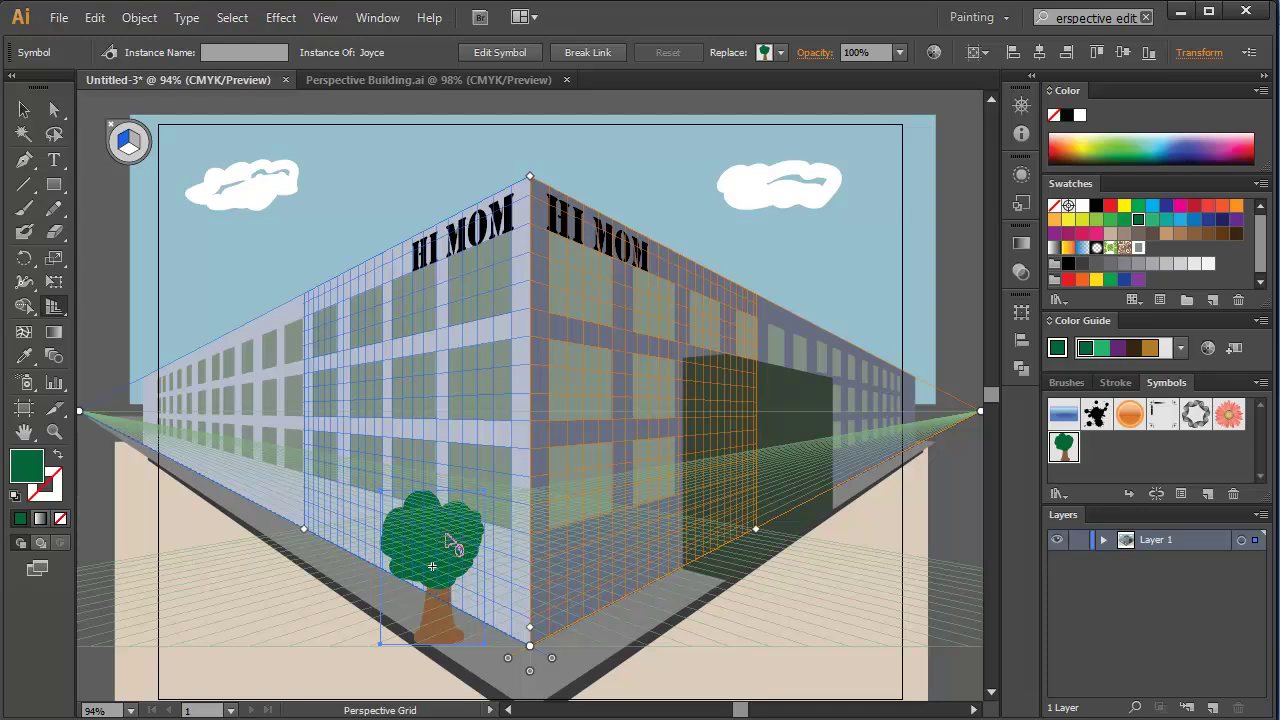
{"action": "left_click_drag", "start_coordinate": [60, 312], "coordinate": [94, 331]}
{"action": "left_click_drag", "start_coordinate": [442, 537], "coordinate": [370, 437]}
{"action": "left_click_drag", "start_coordinate": [448, 505], "coordinate": [214, 452]}
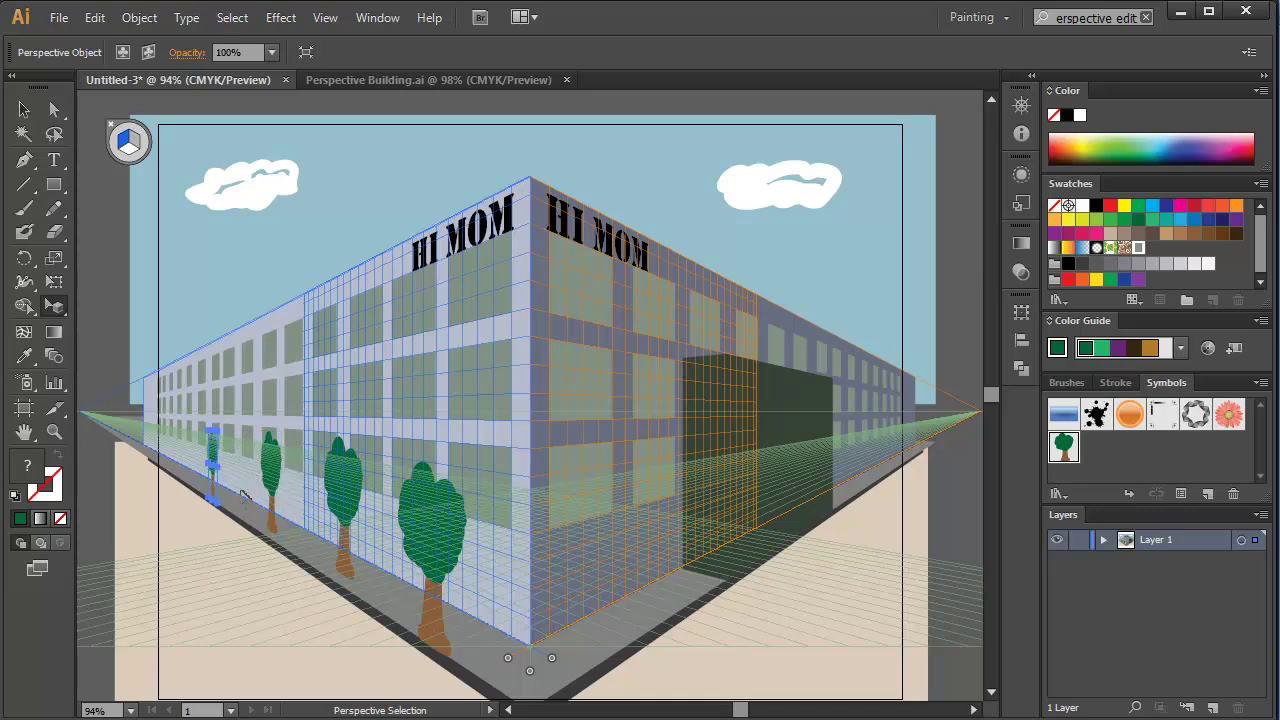
Shift the second-nearest tree slightly farther back along the left plane to even the spacing, and hide the perspective grid
{"action": "left_click", "coordinate": [244, 492]}
{"action": "left_click_drag", "start_coordinate": [337, 493], "coordinate": [355, 548]}
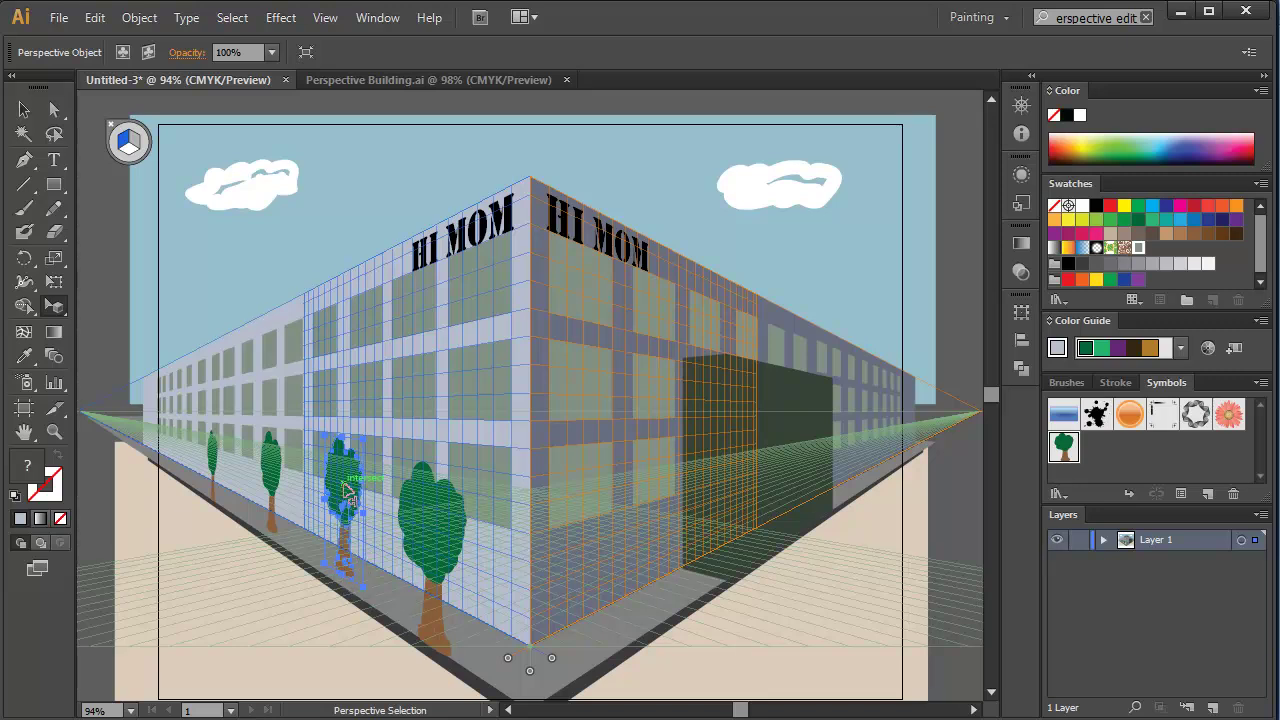
{"action": "left_click_drag", "start_coordinate": [350, 488], "coordinate": [334, 493]}
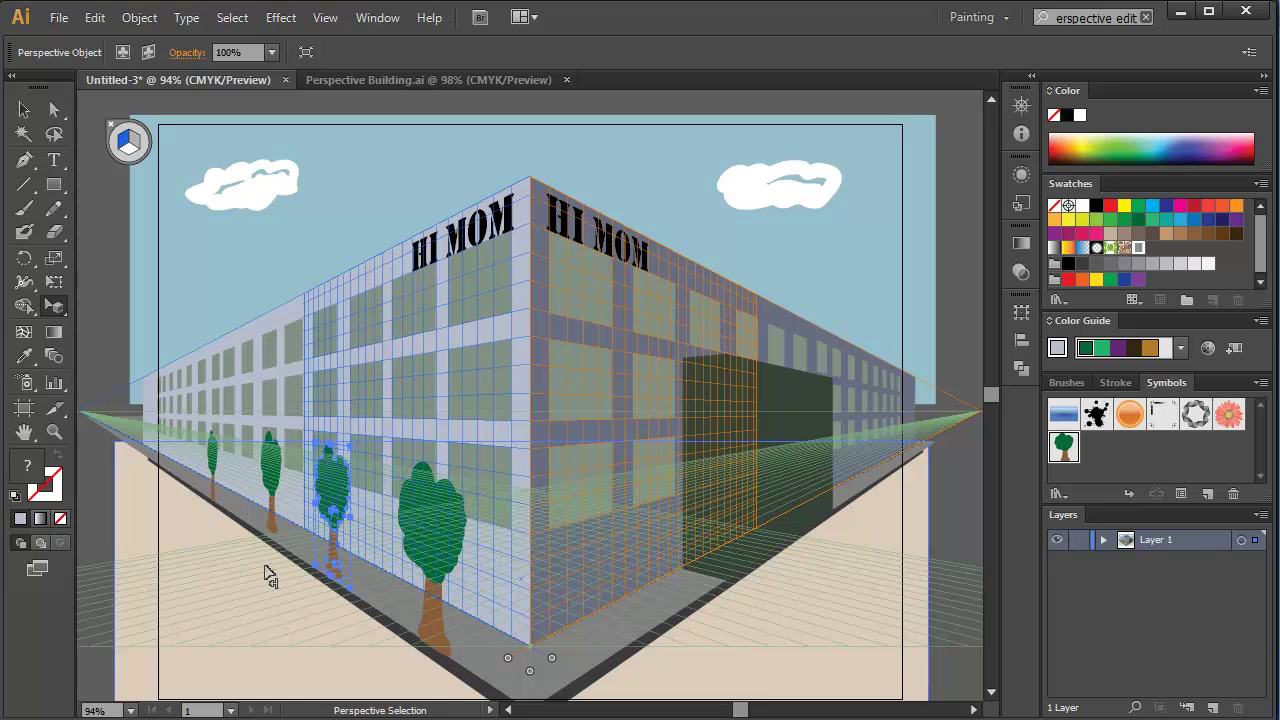
{"action": "left_click", "coordinate": [96, 352]}
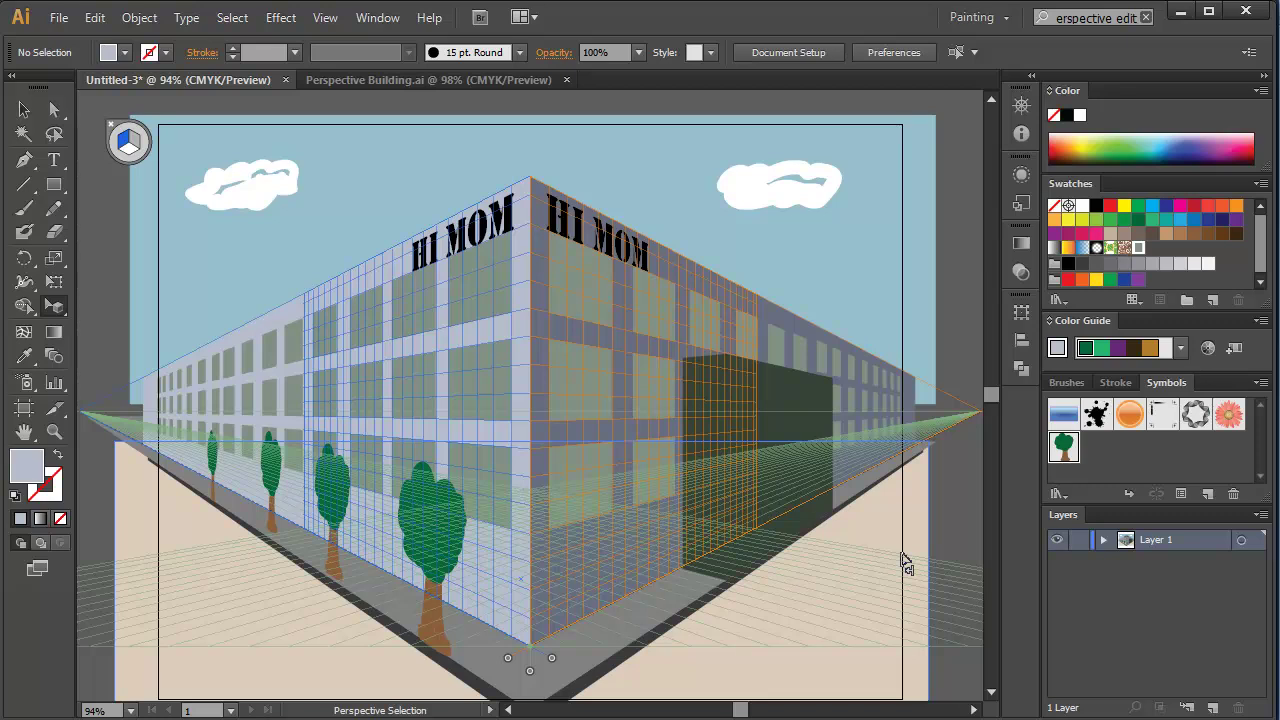
{"action": "left_click", "coordinate": [256, 222]}
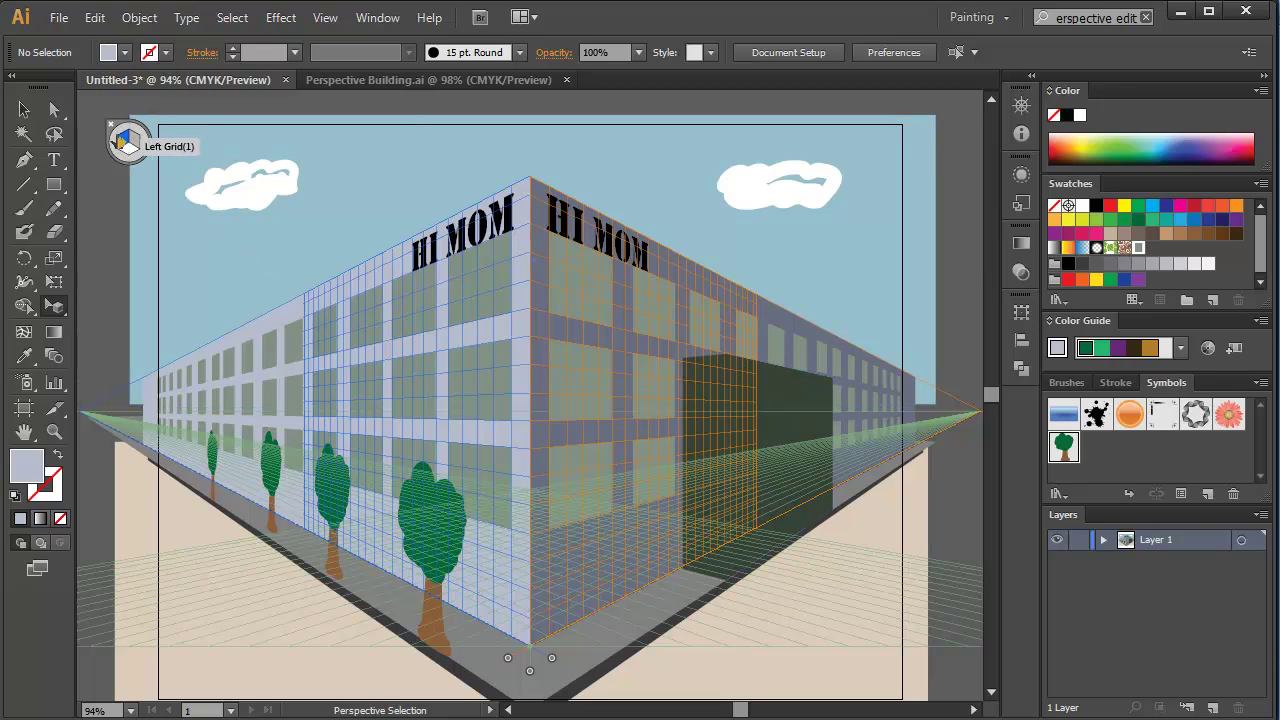
{"action": "left_click", "coordinate": [116, 128]}
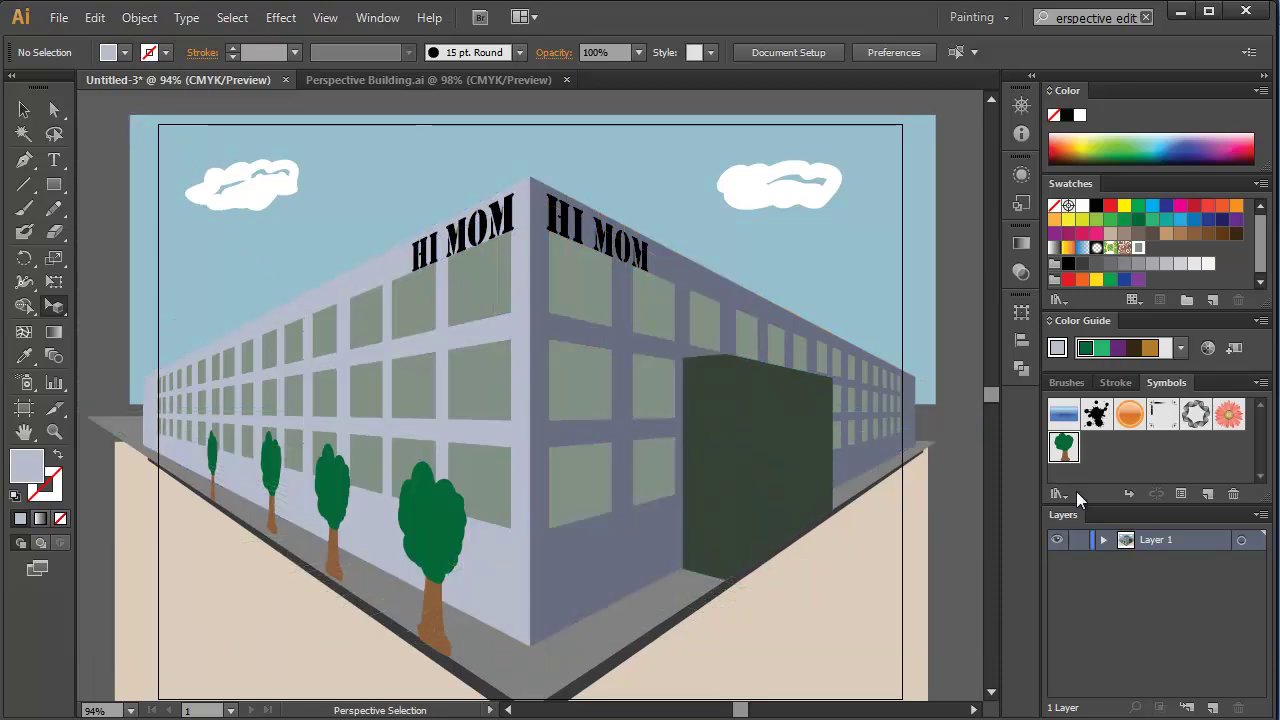
Recolor the overlapping duplicate front face of the entrance bright green and delete it
{"action": "left_click", "coordinate": [737, 436]}
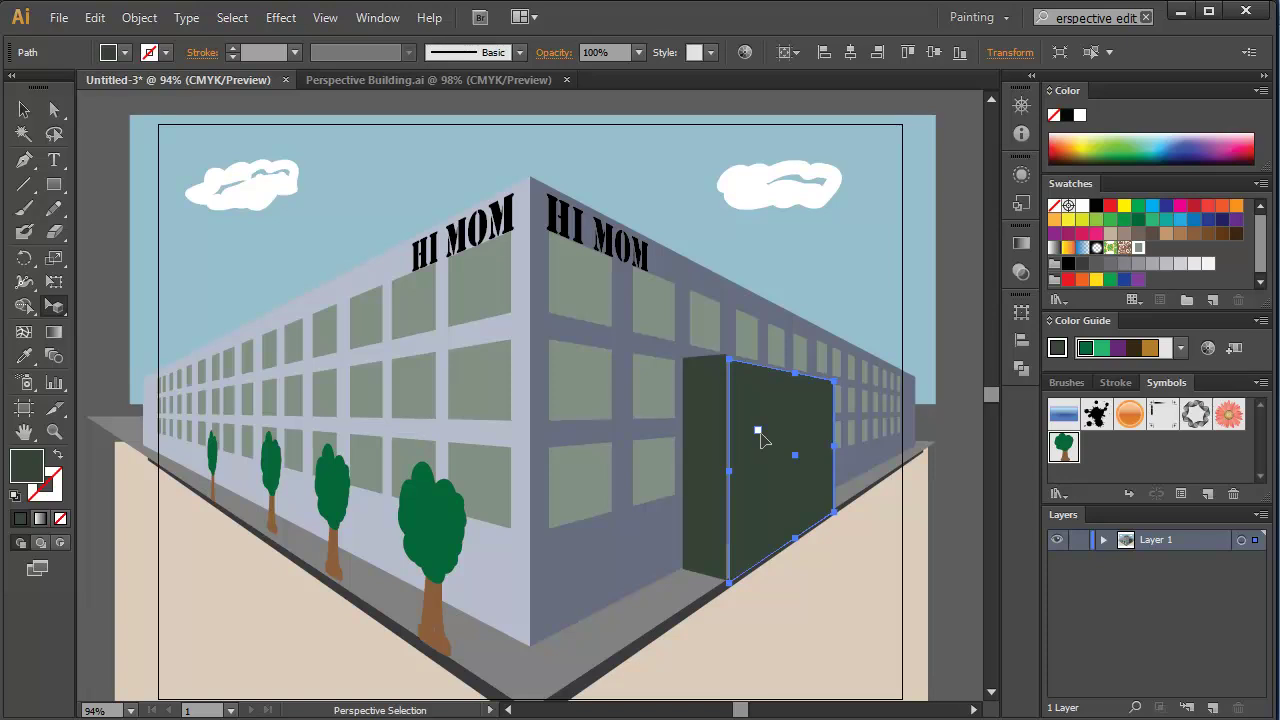
{"action": "left_click", "coordinate": [1102, 350]}
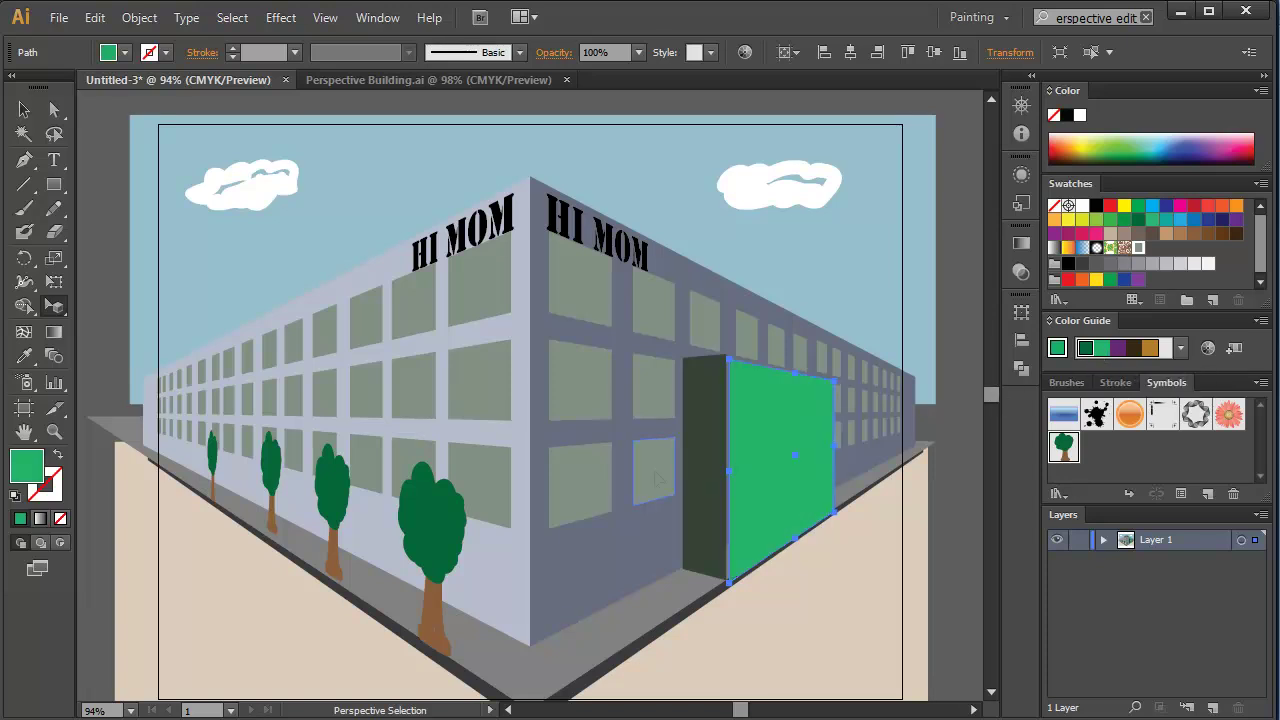
{"action": "left_click", "coordinate": [56, 310]}
{"action": "left_click", "coordinate": [841, 542]}
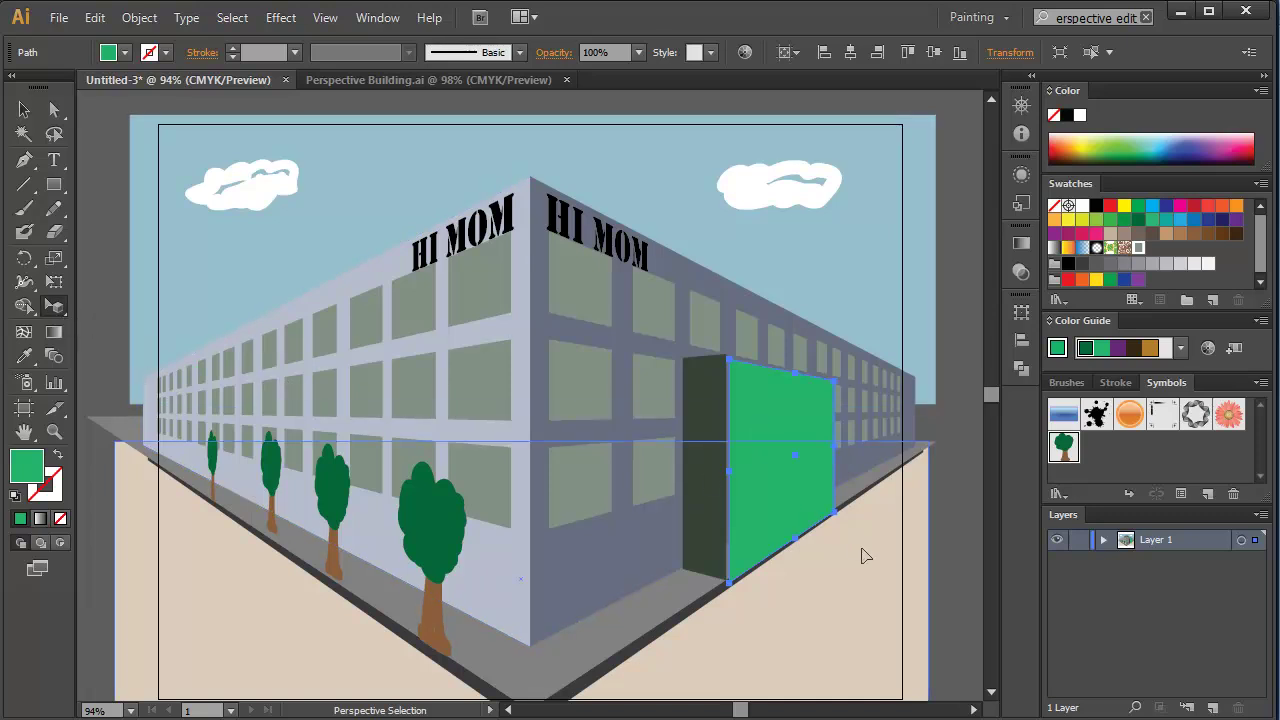
{"action": "left_click", "coordinate": [765, 405]}
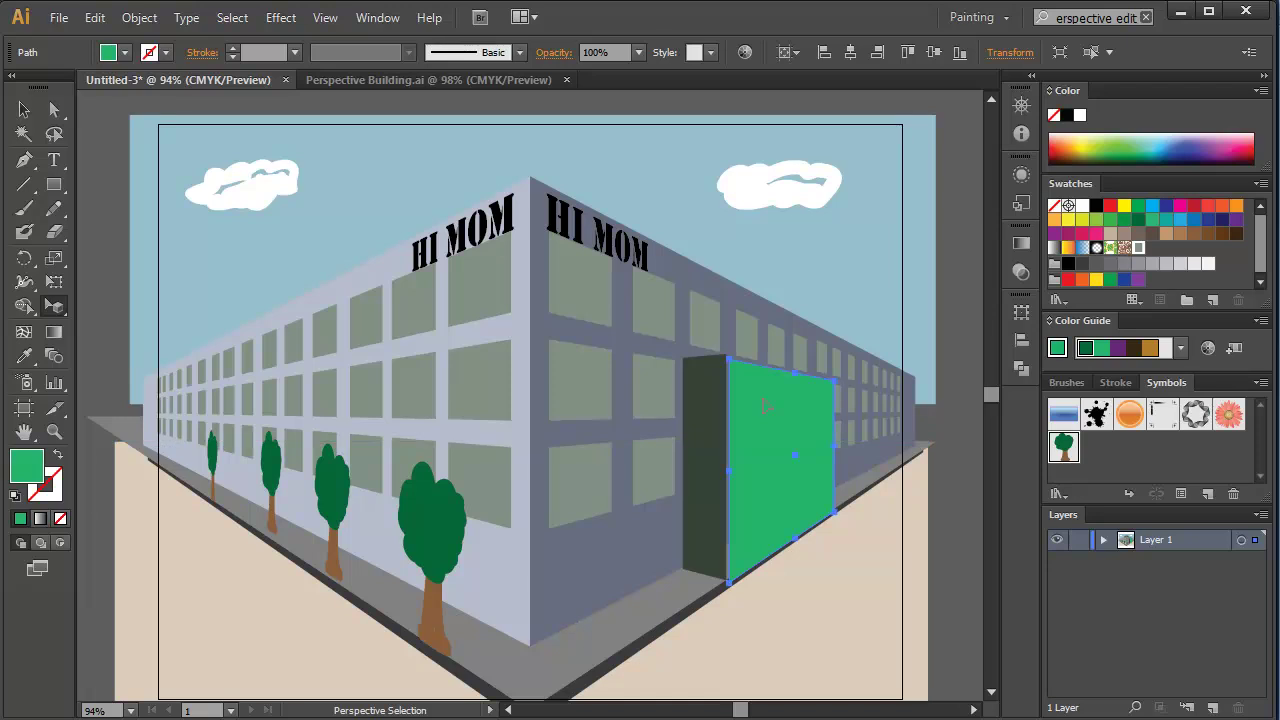
{"action": "key", "text": "Delete"}
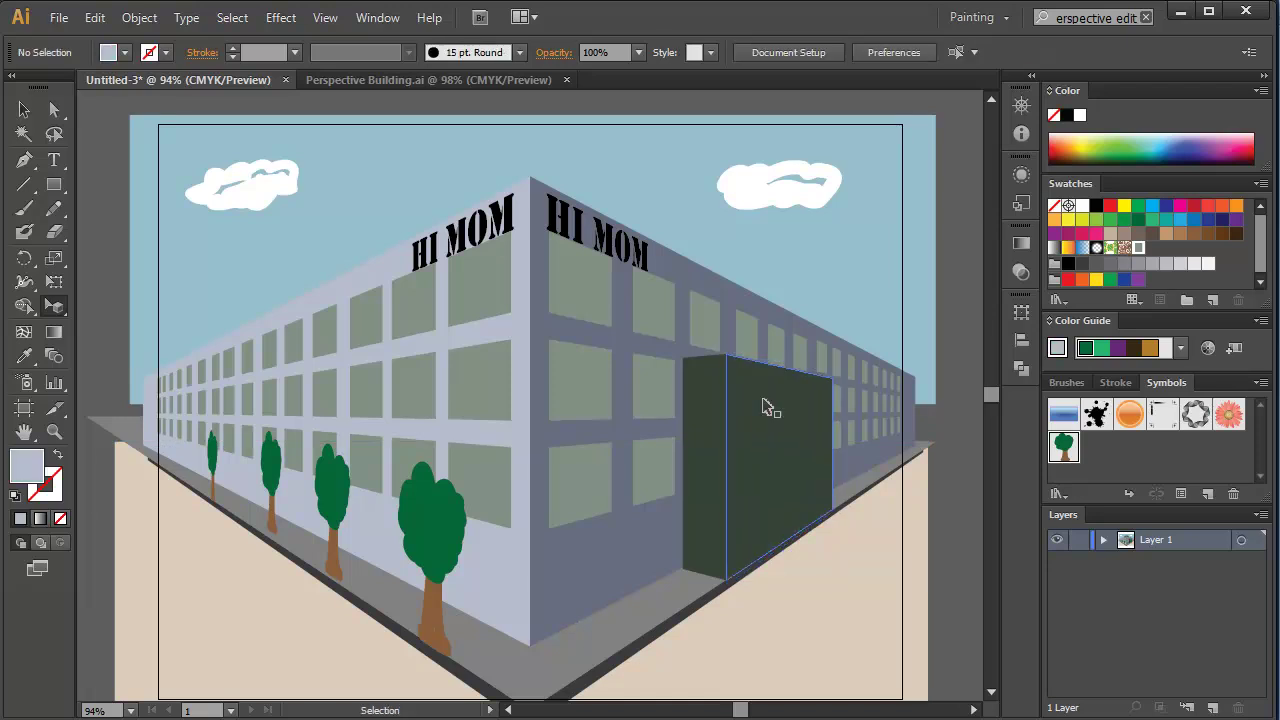
Fill the remaining front face of the entrance block with dark green
{"action": "left_click", "coordinate": [1086, 350]}
{"action": "left_click", "coordinate": [1100, 348]}
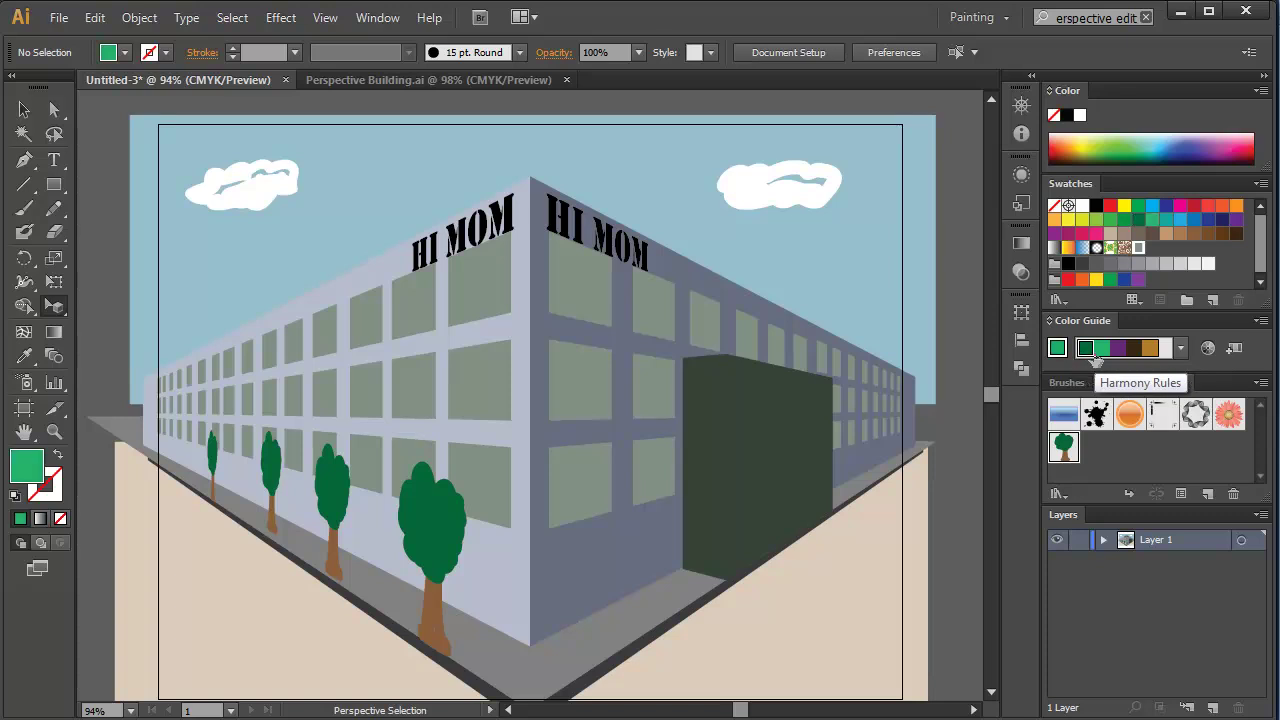
{"action": "left_click", "coordinate": [777, 452]}
{"action": "left_click", "coordinate": [1087, 351]}
{"action": "left_click", "coordinate": [812, 556]}
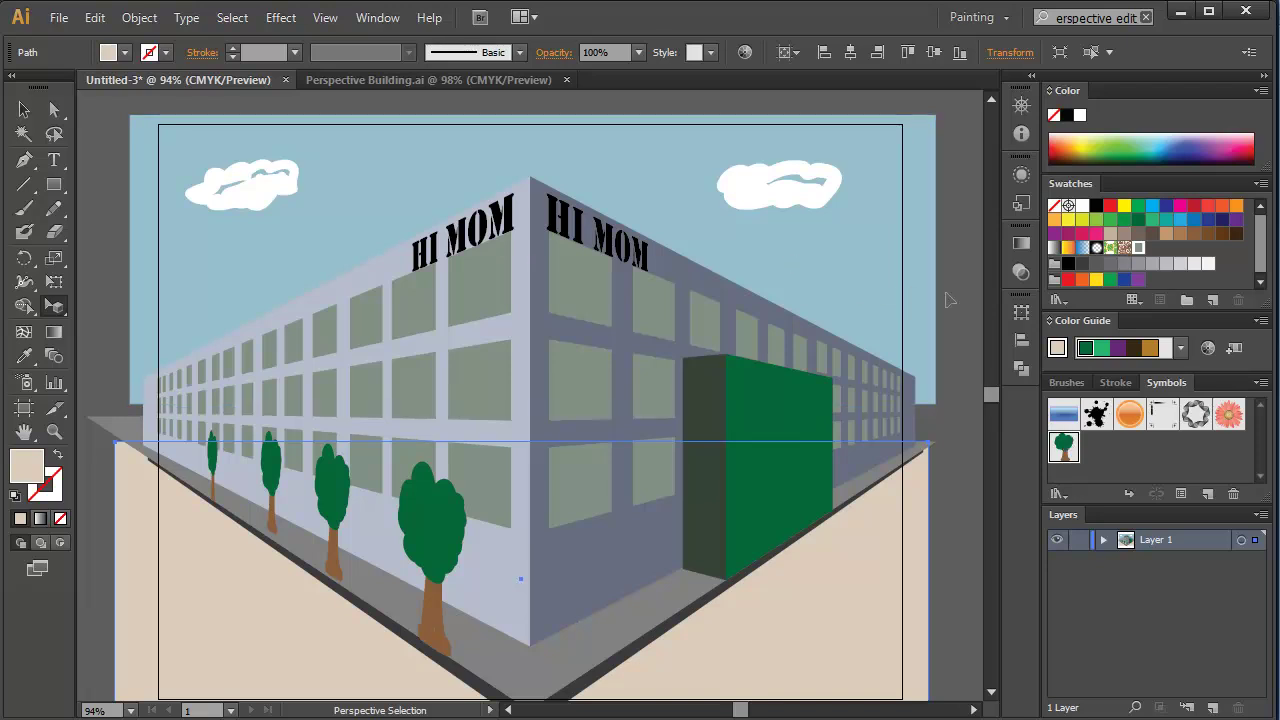
Open the Joyce tree symbol for editing and set up a Linear gradient fill
{"action": "double_click", "coordinate": [1063, 447]}
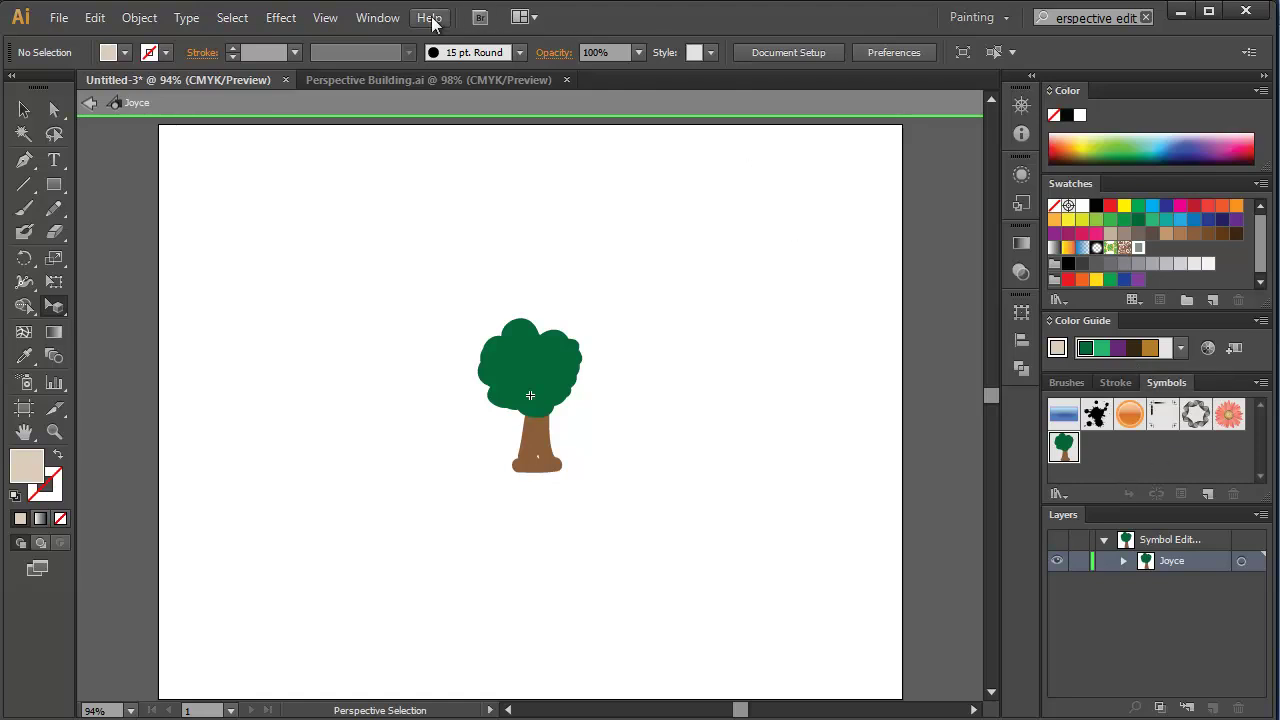
{"action": "left_click", "coordinate": [376, 18]}
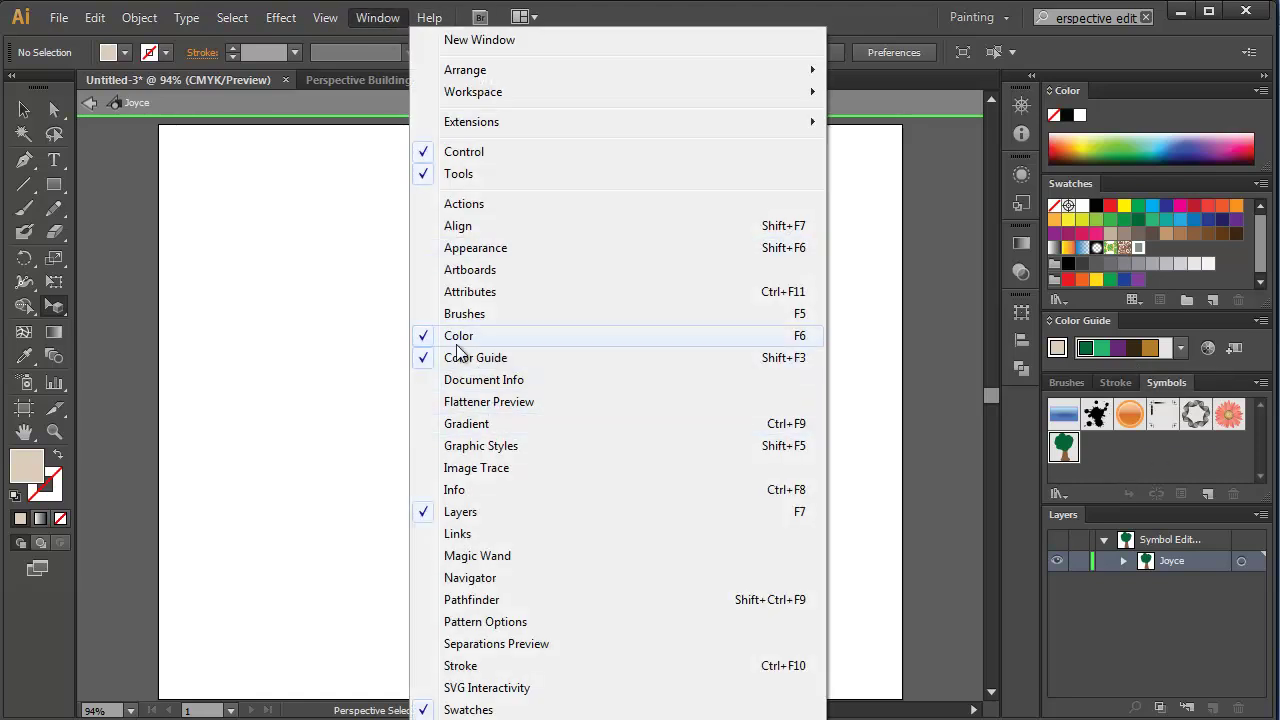
{"action": "left_click", "coordinate": [468, 423]}
{"action": "left_click", "coordinate": [911, 256]}
{"action": "left_click", "coordinate": [904, 274]}
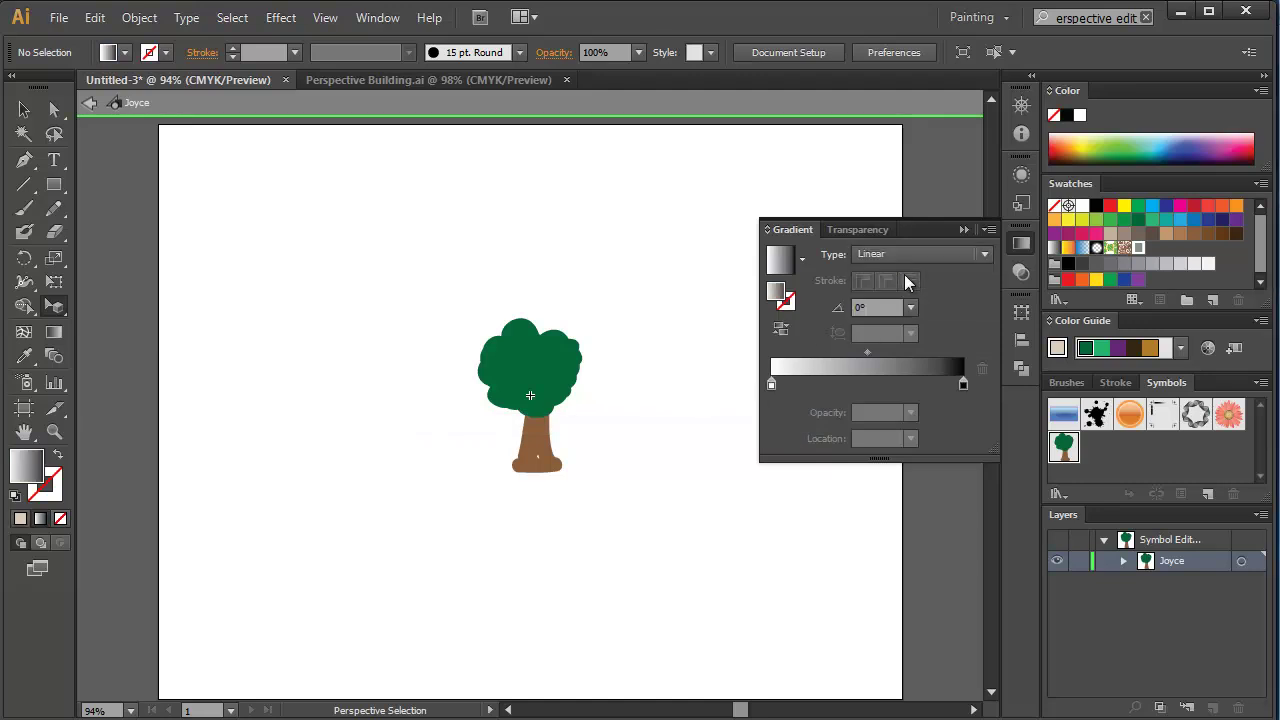
Set the gradient's start stop to dark green and its end stop to bright green
{"action": "left_click", "coordinate": [771, 386]}
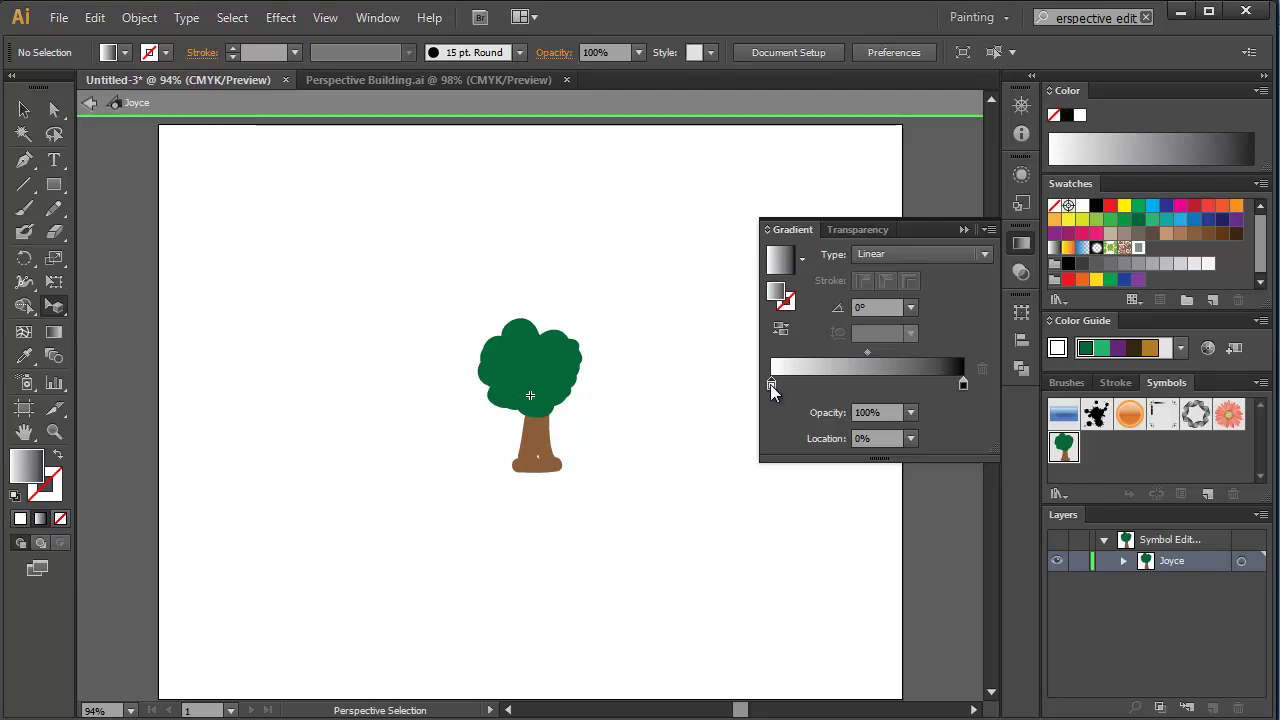
{"action": "double_click", "coordinate": [771, 386]}
{"action": "left_click", "coordinate": [760, 460]}
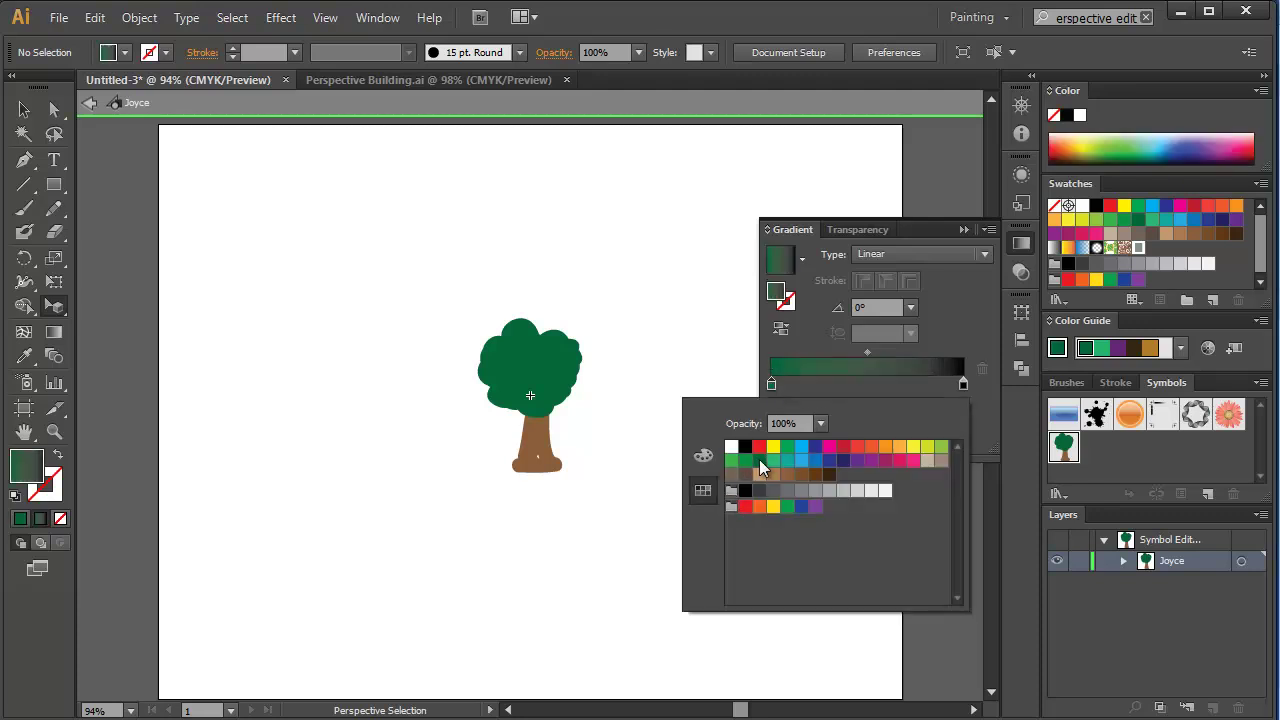
{"action": "left_click", "coordinate": [964, 387]}
{"action": "double_click", "coordinate": [964, 387]}
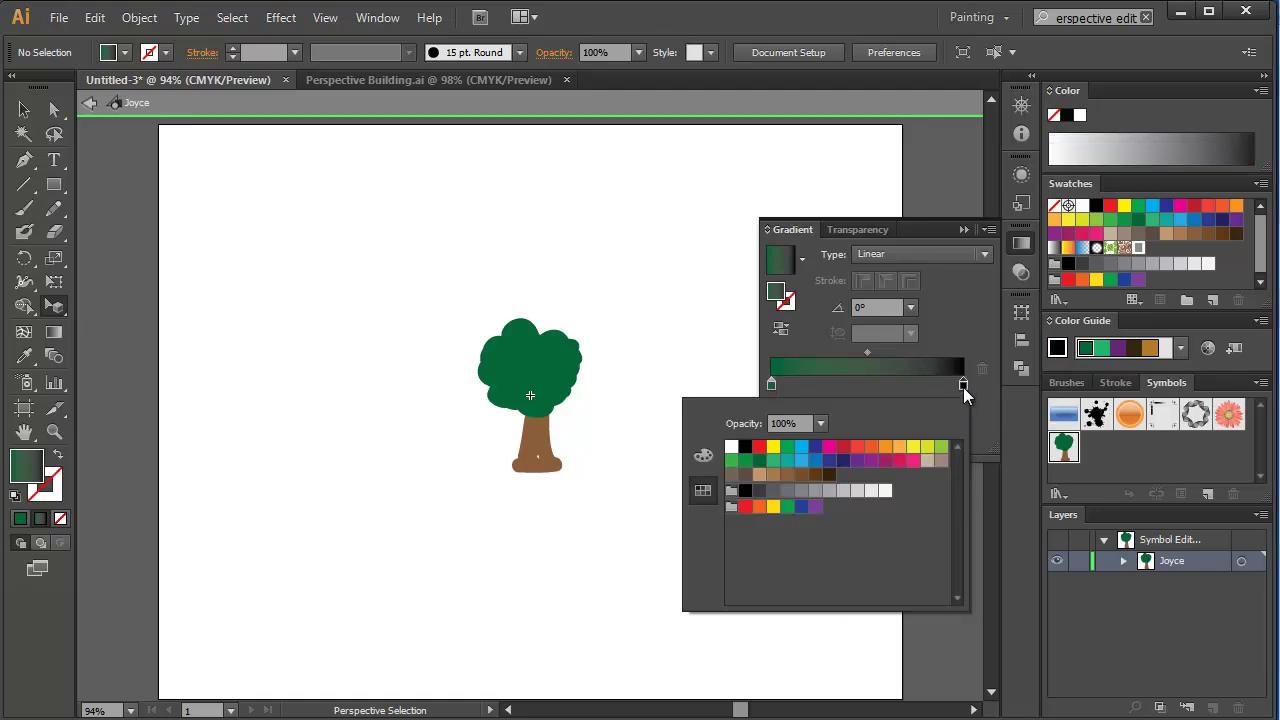
{"action": "left_click", "coordinate": [731, 461]}
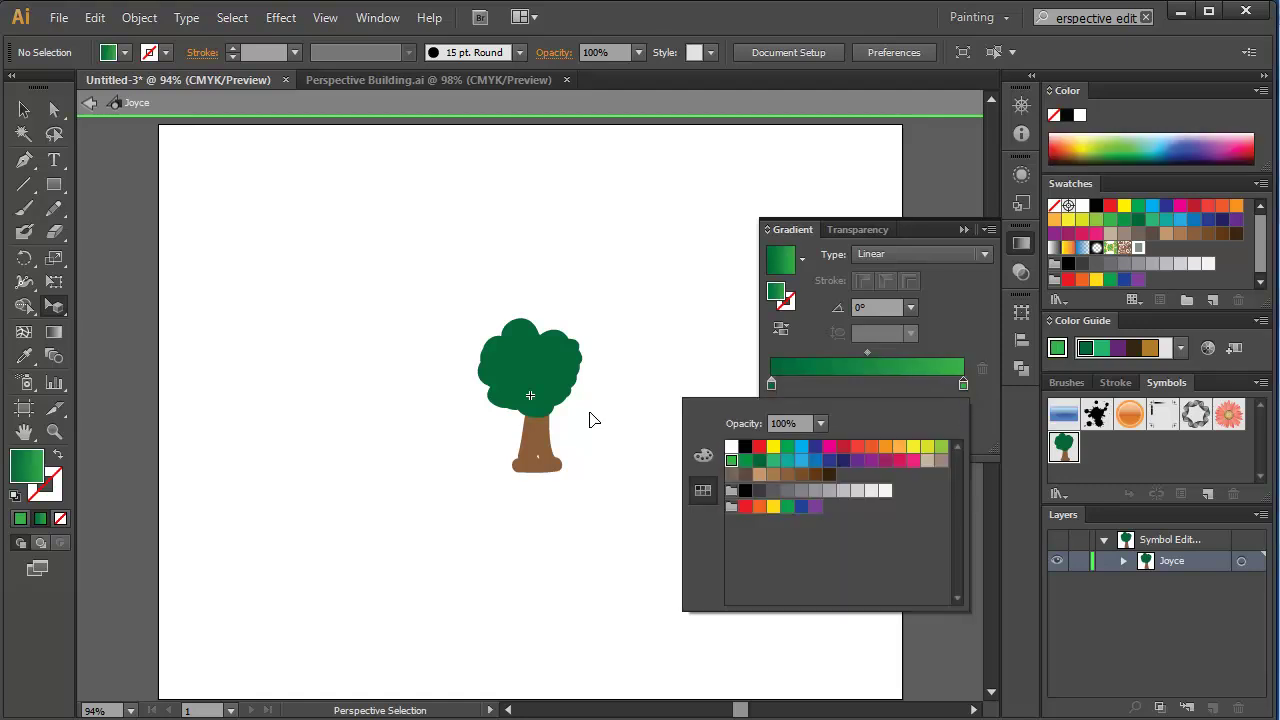
Apply the green gradient to the tree's foliage and exit symbol editing so all instances update
{"action": "left_click", "coordinate": [510, 370]}
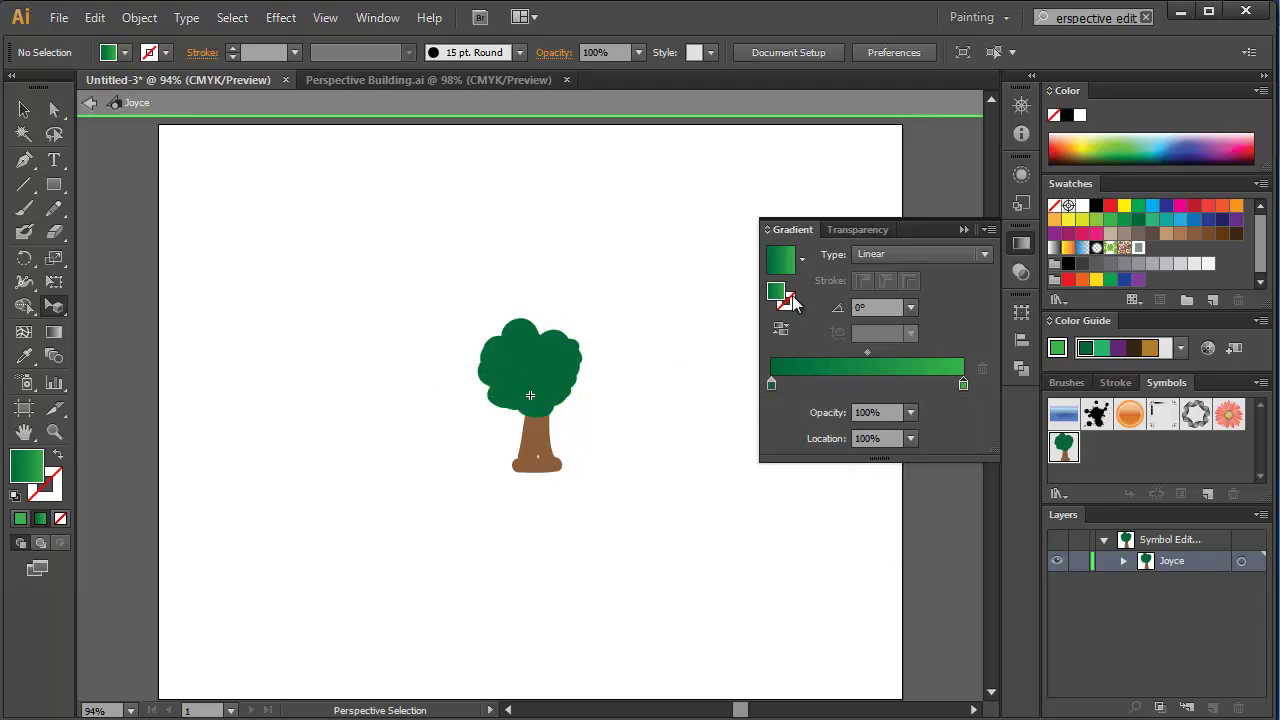
{"action": "left_click_drag", "start_coordinate": [785, 270], "coordinate": [539, 364]}
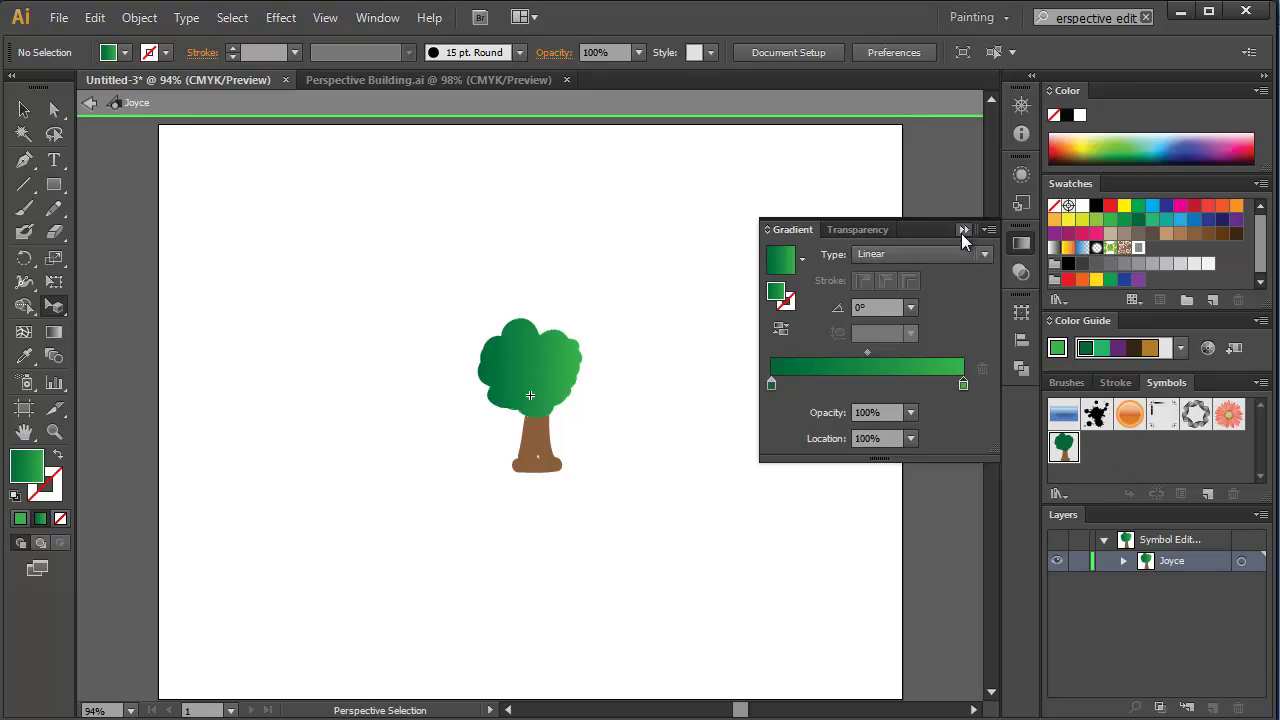
{"action": "left_click", "coordinate": [963, 230]}
{"action": "left_click", "coordinate": [87, 104]}
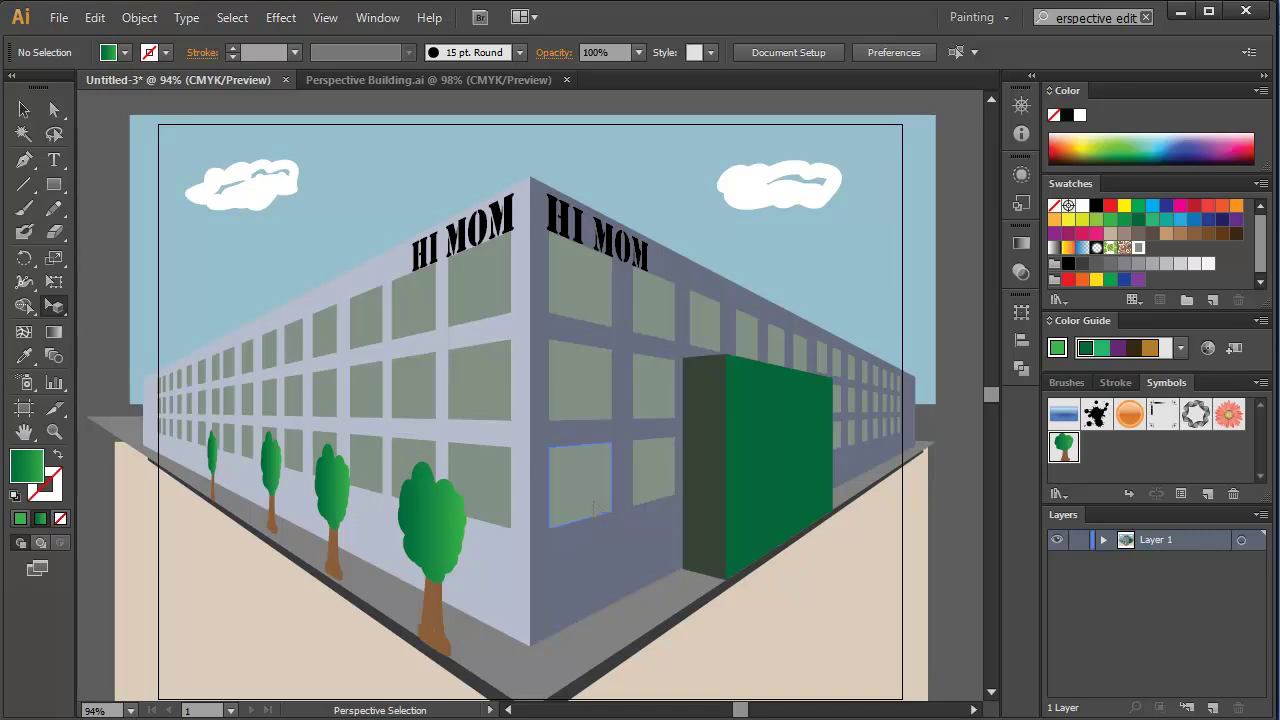
Compare the drawing with the finished Perspective Building.ai example and return to the Untitled-3 document
{"action": "left_click", "coordinate": [370, 82]}
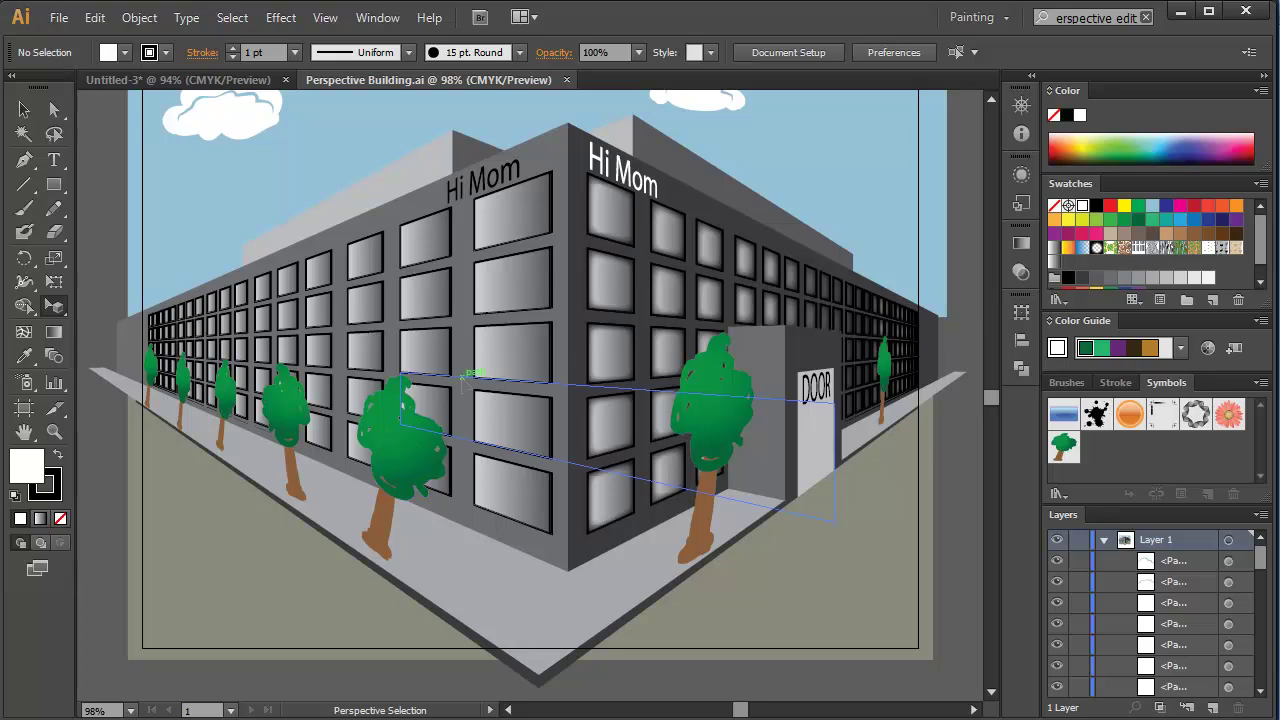
{"action": "left_click", "coordinate": [235, 84]}
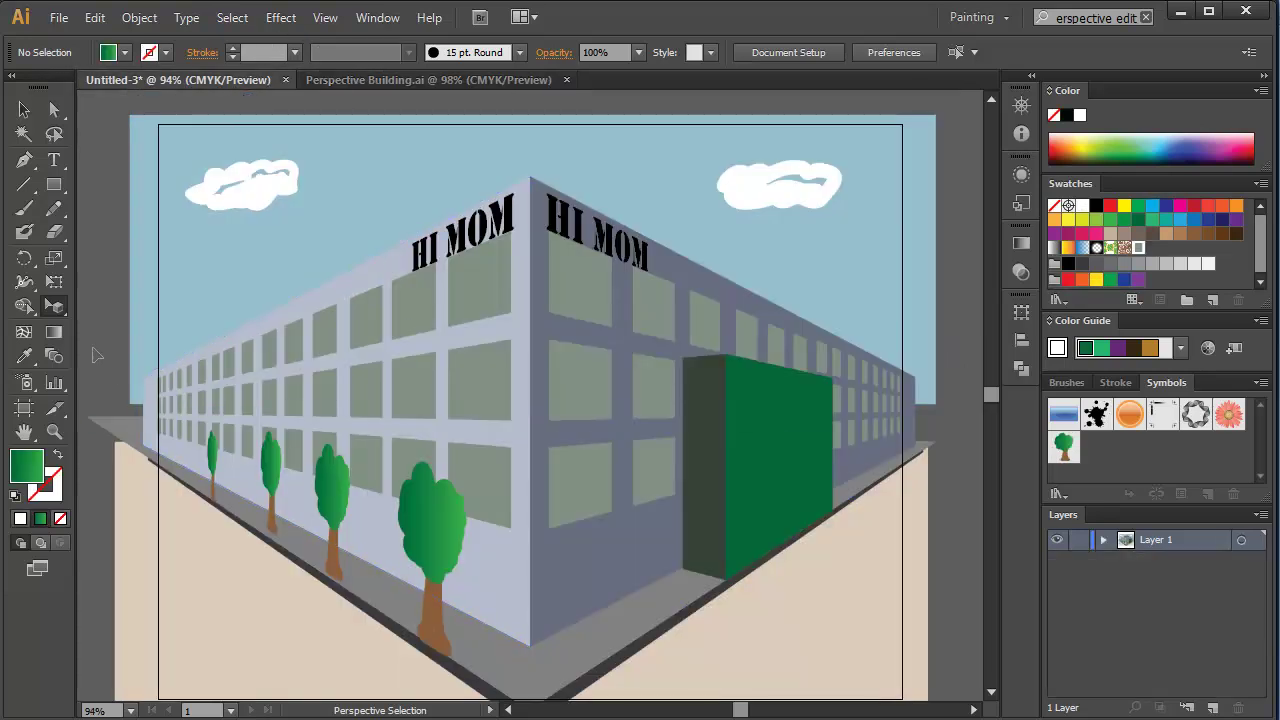